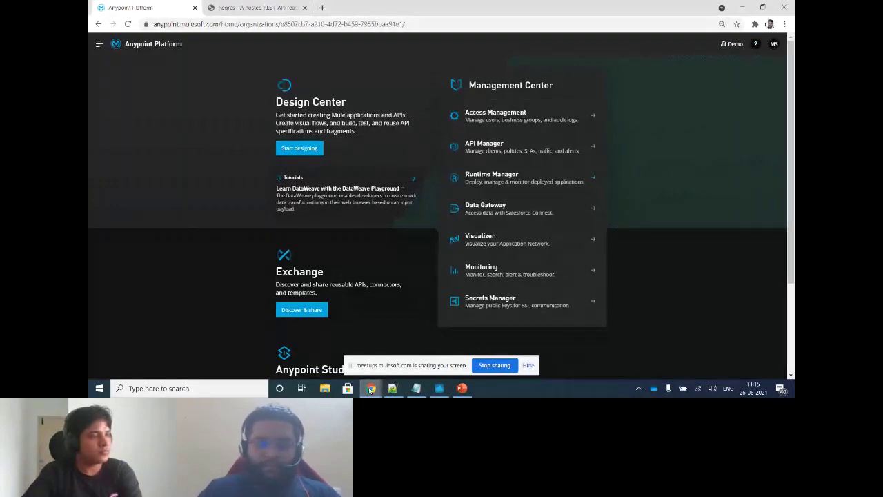
# Switch to the incognito browser window, enter Runtime Manager's Sandbox environment and open the Deploy Application form
pyautogui.click(371, 389)
pyautogui.click(329, 357)
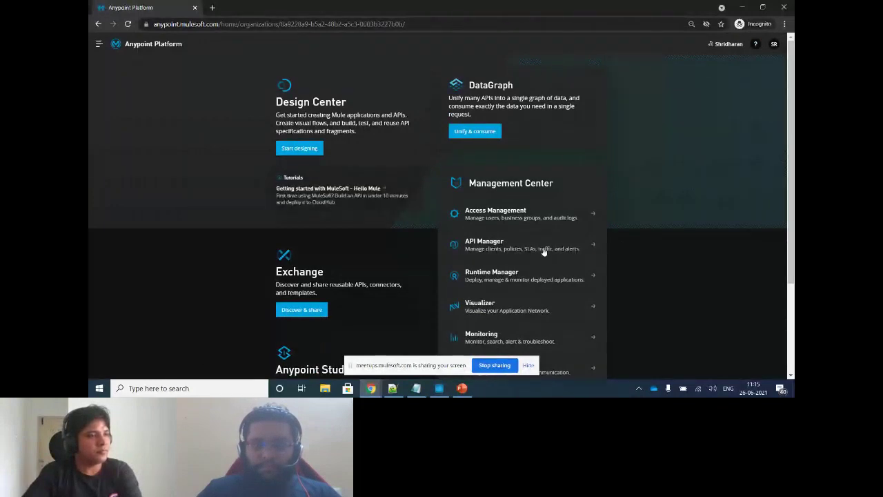
pyautogui.click(501, 276)
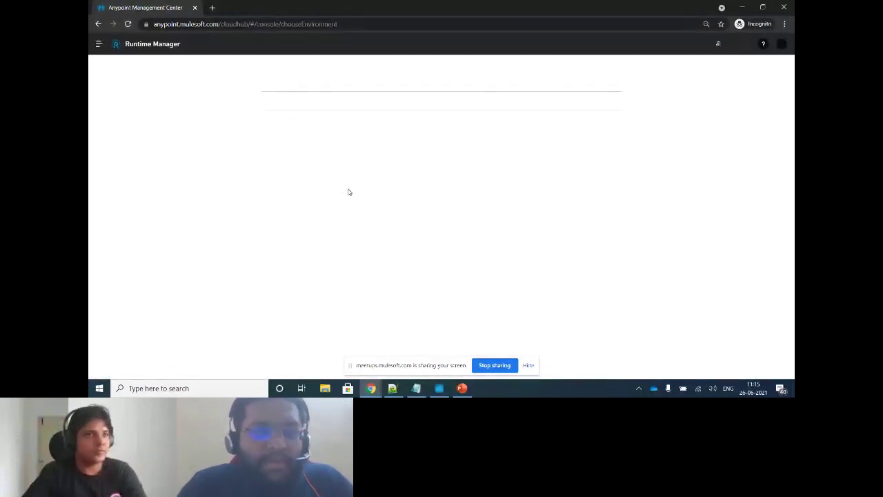
pyautogui.click(274, 101)
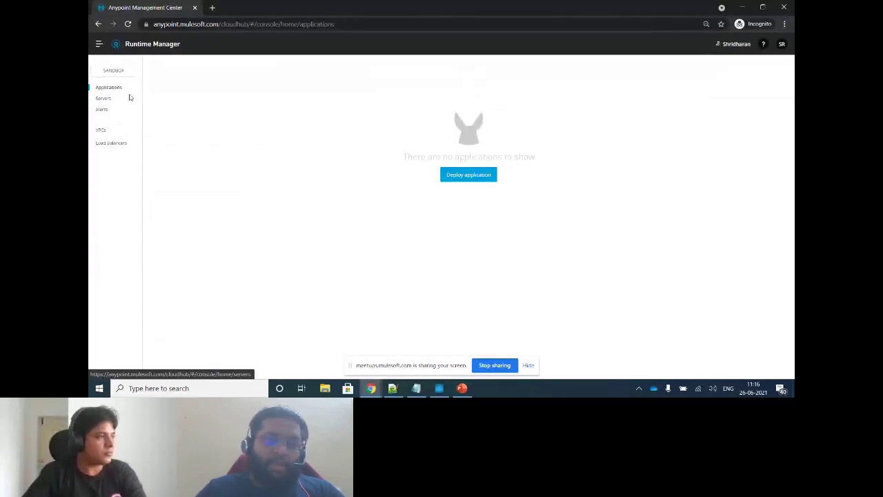
pyautogui.click(469, 175)
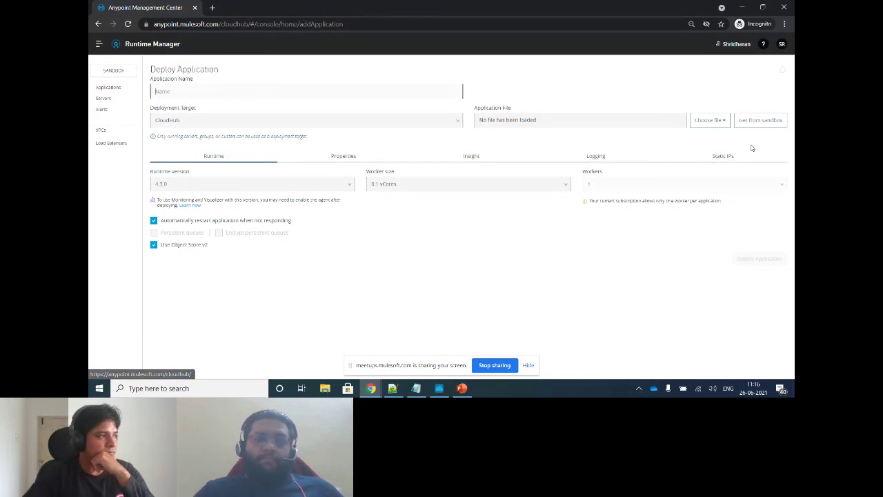
# Return to the Demo organization's browser window and open Runtime Manager in a new tab
pyautogui.hotkey('alt', 'Tab')
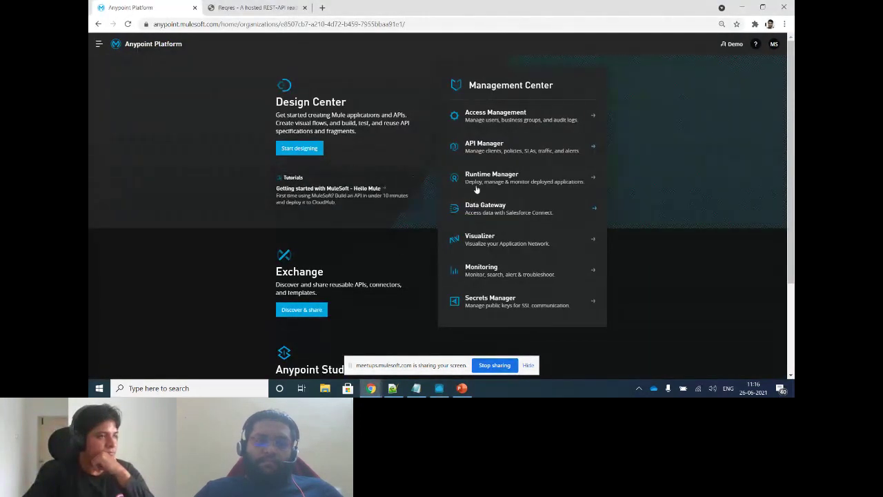
pyautogui.middleClick(479, 181)
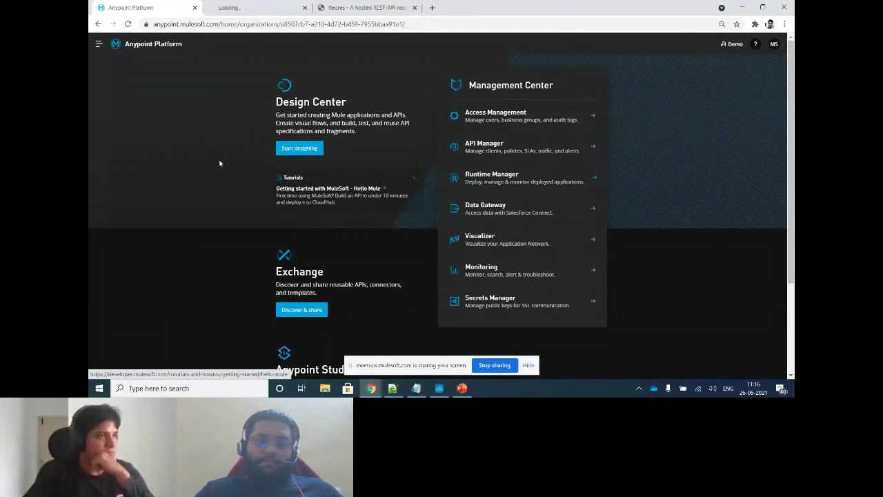
pyautogui.click(243, 9)
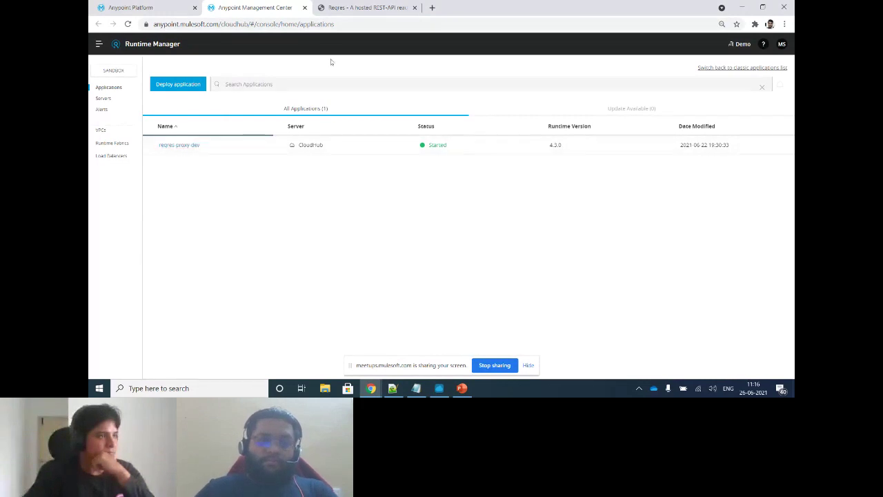
# View the Reqres website and its address, and return to the Anypoint Platform home page
pyautogui.click(362, 12)
pyautogui.click(166, 24)
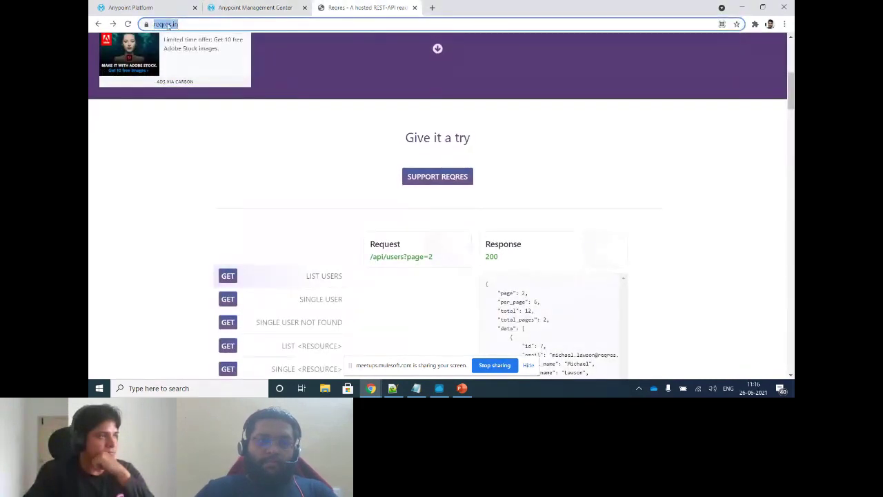
pyautogui.click(234, 8)
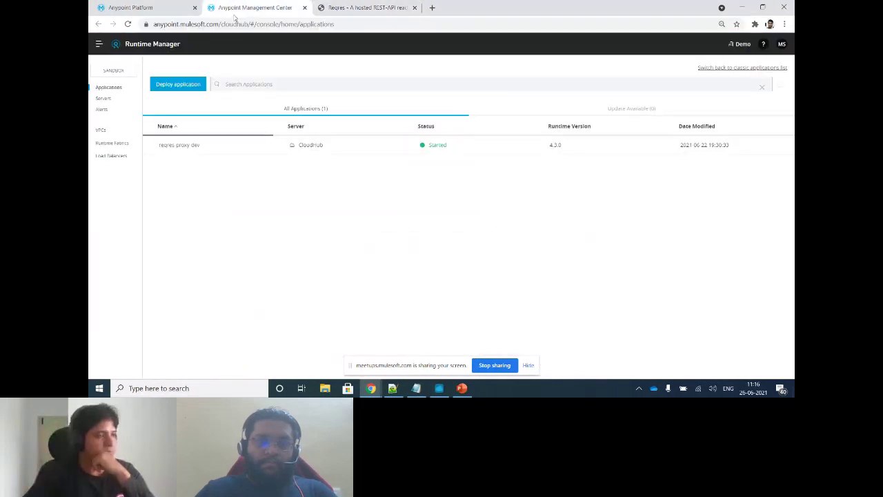
pyautogui.click(157, 10)
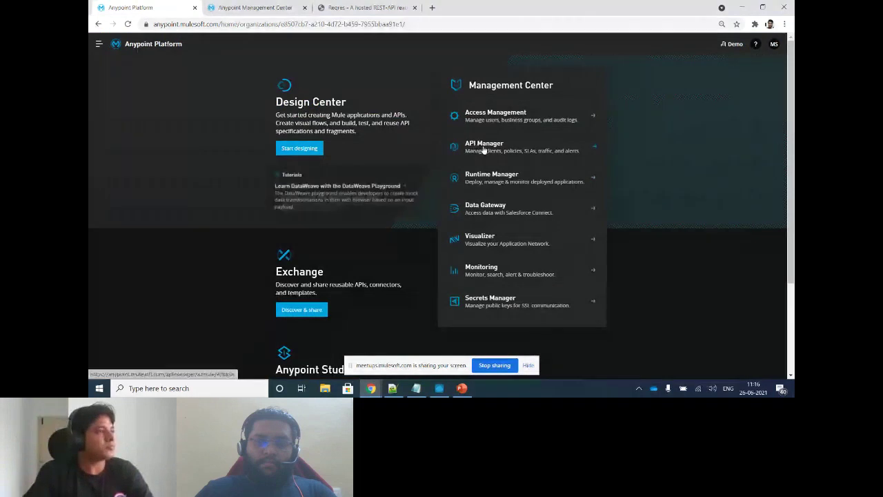
# Open the Autoscaling settings of the reqres-proxy-dev application in Runtime Manager
pyautogui.click(255, 8)
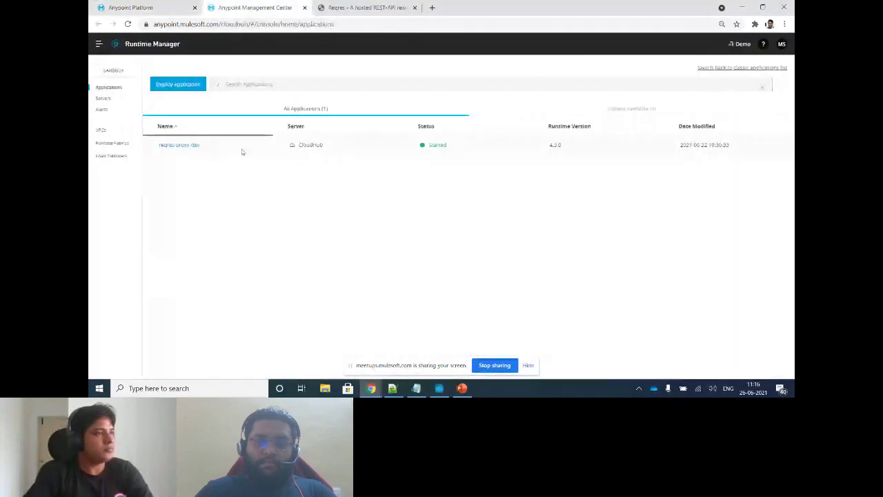
pyautogui.click(177, 146)
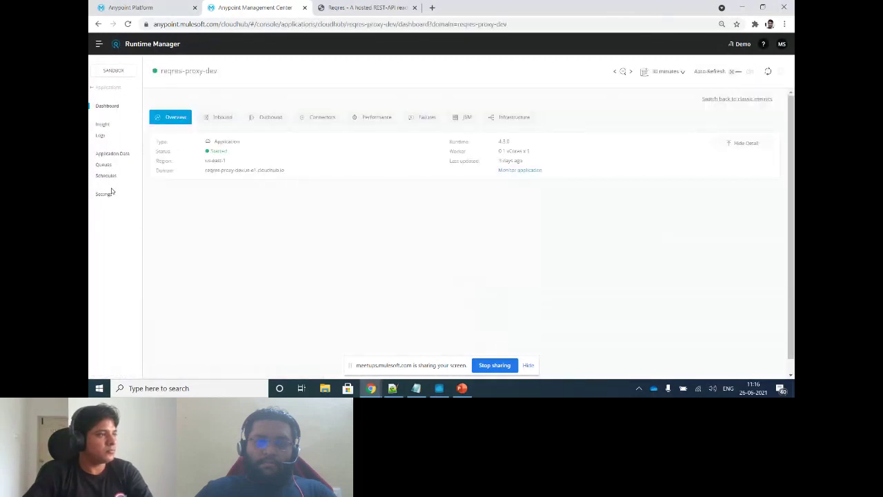
pyautogui.click(108, 195)
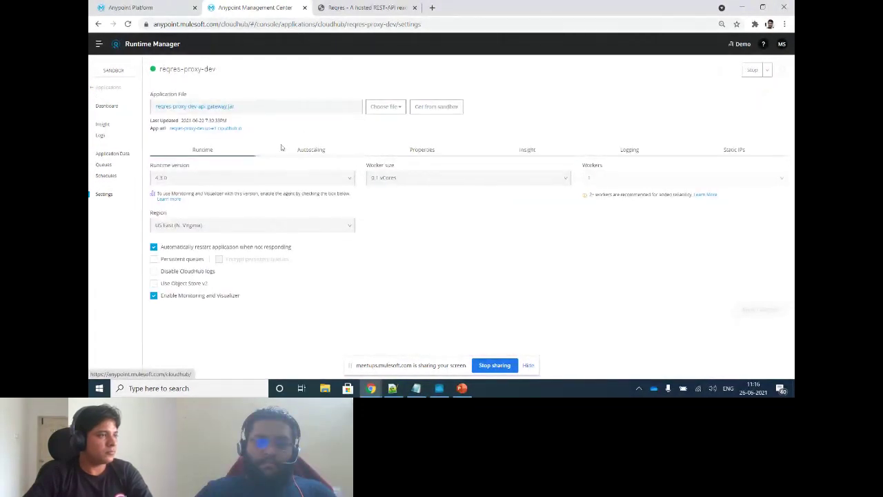
pyautogui.click(323, 154)
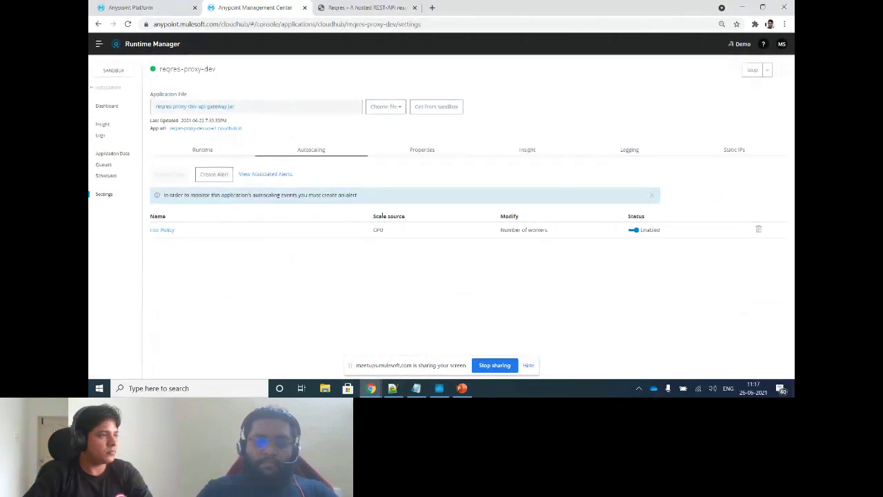
# Delete the existing Hor Policy from the application's autoscaling settings
pyautogui.click(224, 175)
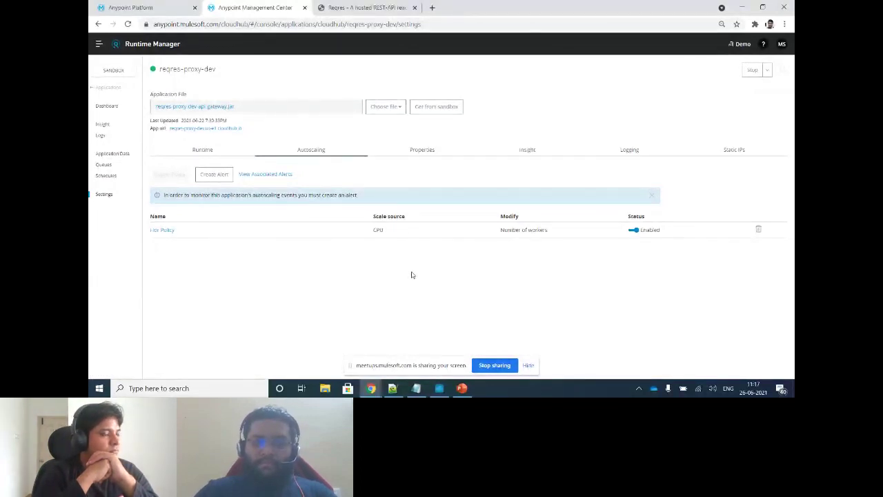
pyautogui.click(758, 228)
pyautogui.click(476, 144)
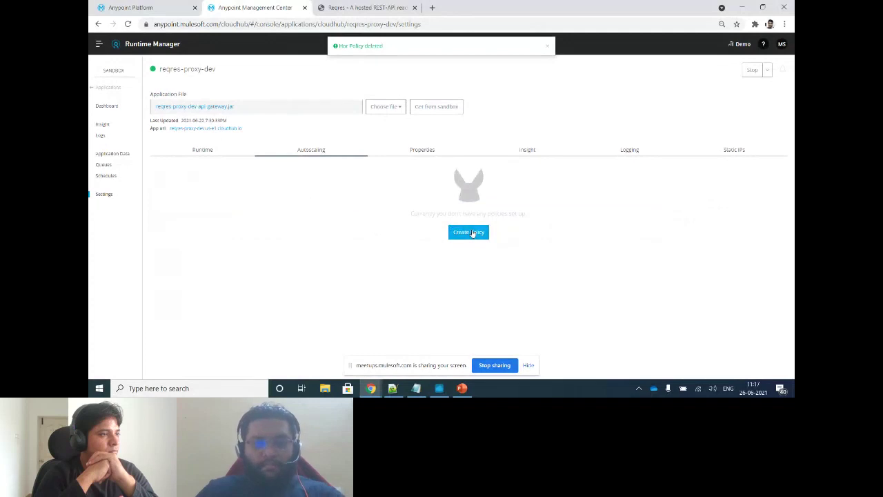
# Start a new autoscaling policy named "ReqRes Horizontal" that scales based on Memory Usage
pyautogui.click(469, 232)
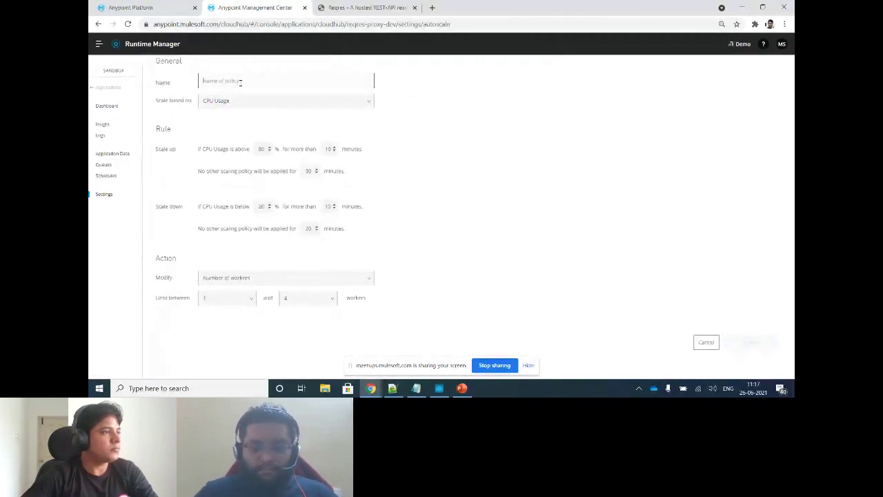
pyautogui.write('Hor')
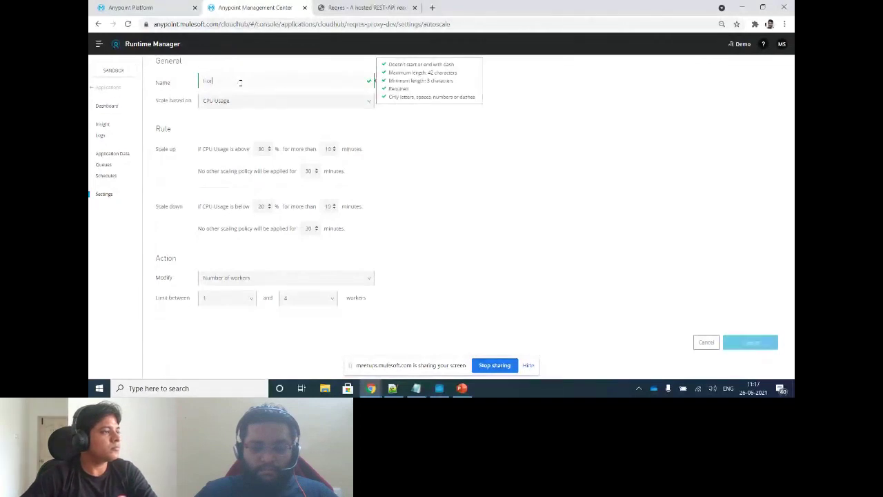
pyautogui.press('BackSpace')
pyautogui.press('BackSpace')
pyautogui.press('BackSpace')
pyautogui.write('ReqRes')
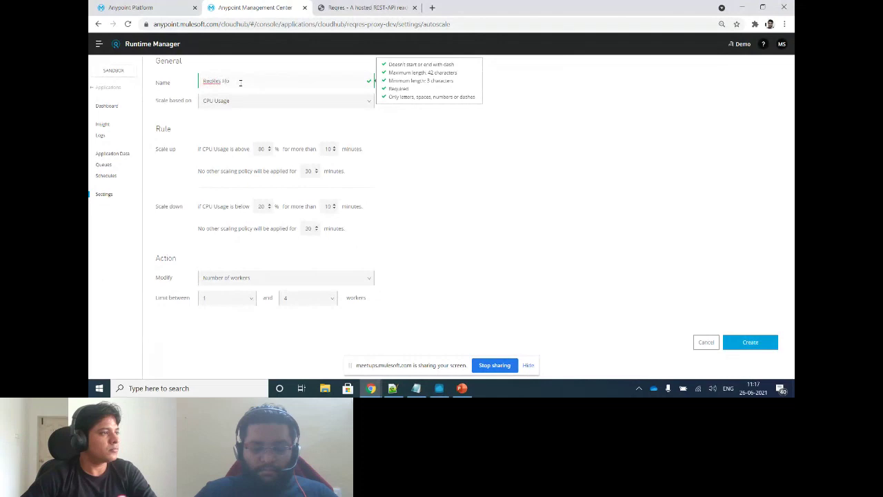
pyautogui.write(' Horizo')
pyautogui.press('BackSpace')
pyautogui.press('BackSpace')
pyautogui.write('ontal')
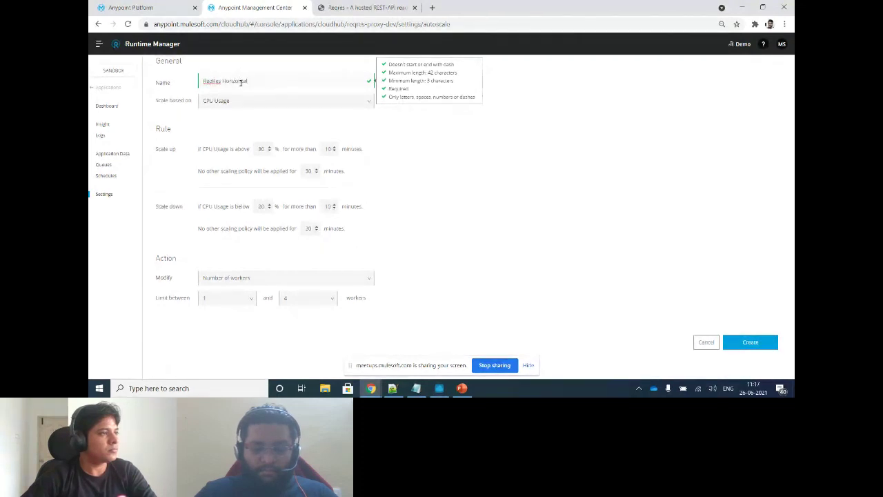
pyautogui.click(250, 112)
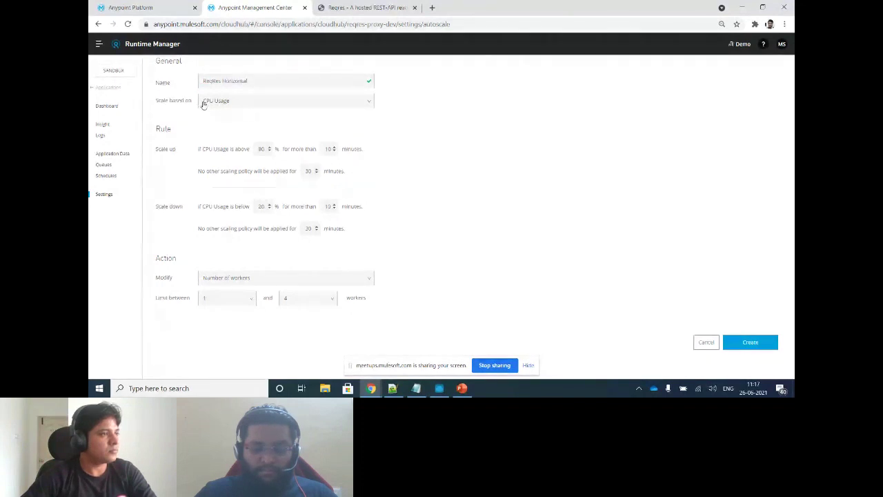
pyautogui.click(228, 102)
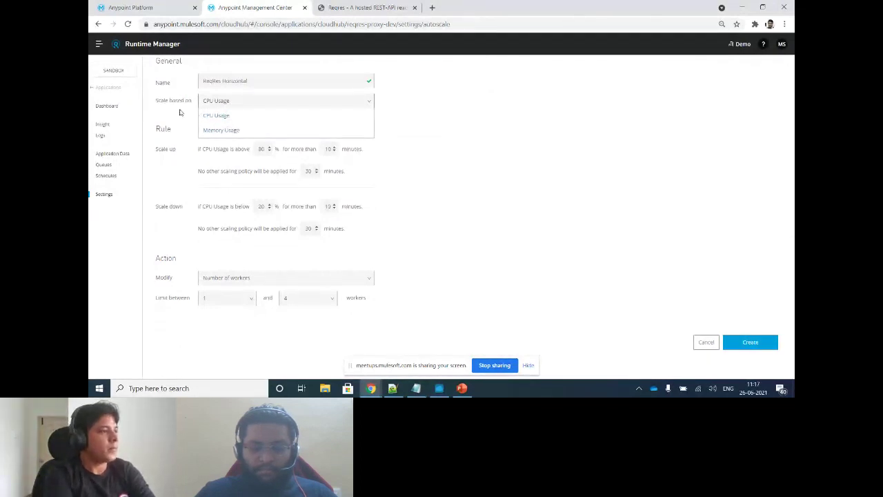
pyautogui.click(223, 131)
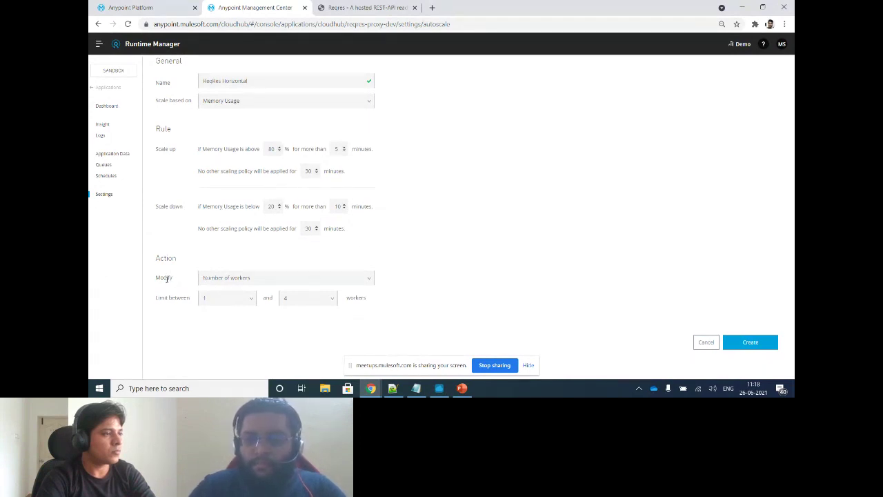
# Review the worker limit choices, switch the policy action to Worker Size to check its vCore limits, and restore Number of workers
pyautogui.click(234, 280)
pyautogui.click(277, 253)
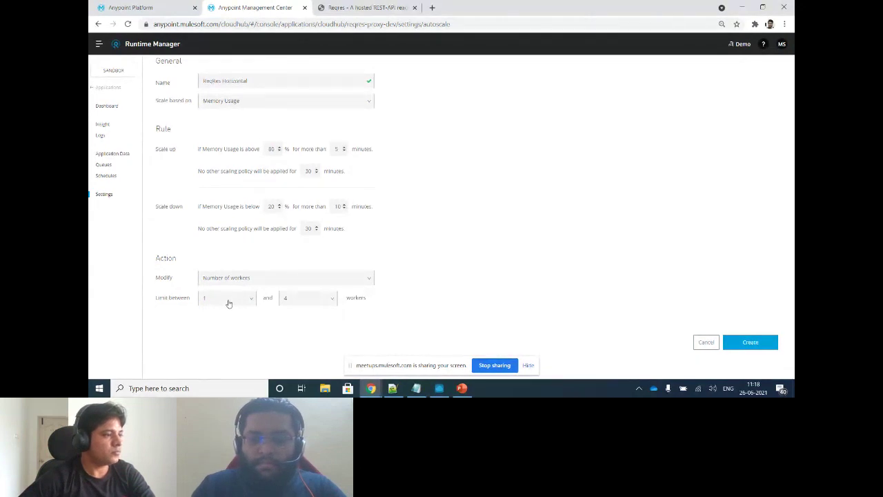
pyautogui.click(298, 301)
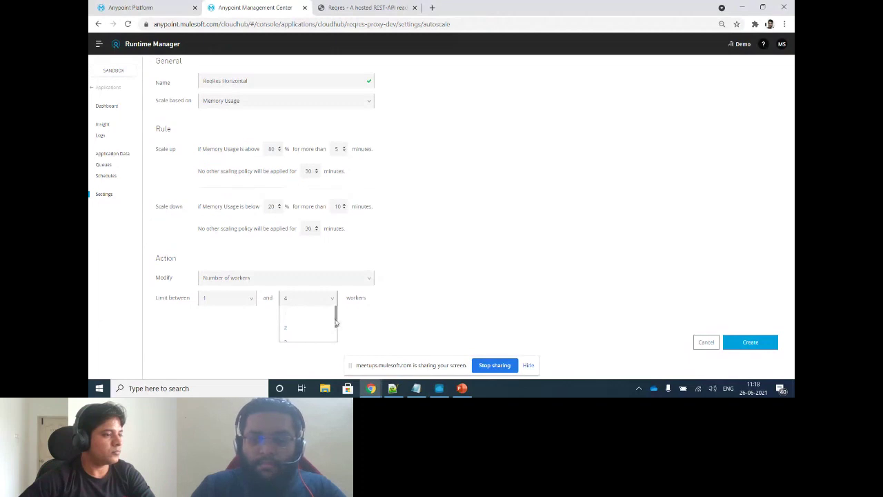
pyautogui.click(248, 278)
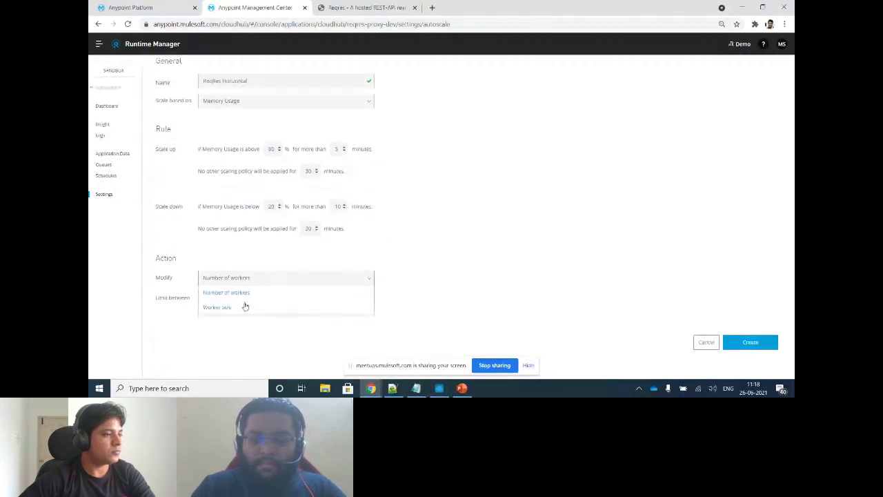
pyautogui.click(245, 305)
pyautogui.click(242, 305)
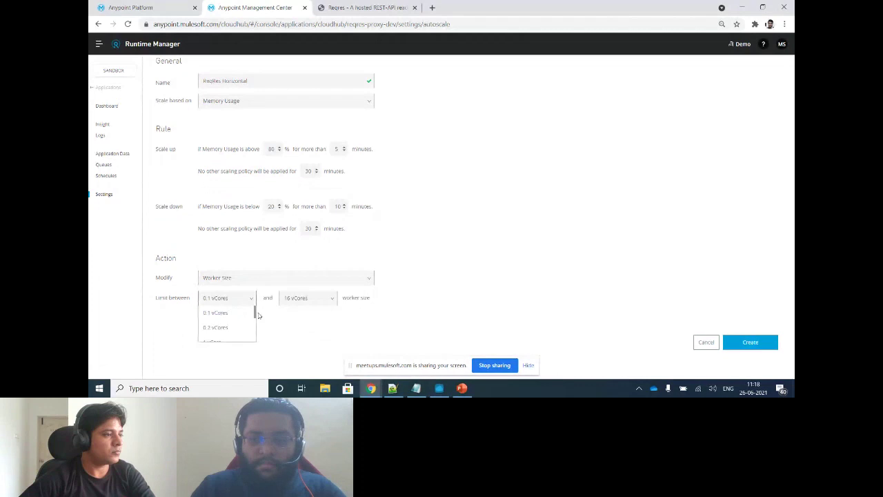
pyautogui.click(283, 322)
pyautogui.click(305, 297)
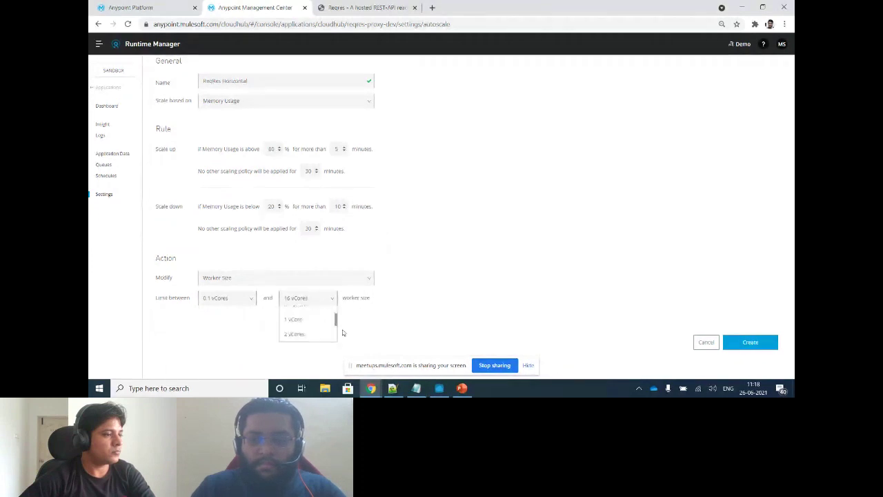
pyautogui.moveTo(336, 317); pyautogui.dragTo(335, 331)
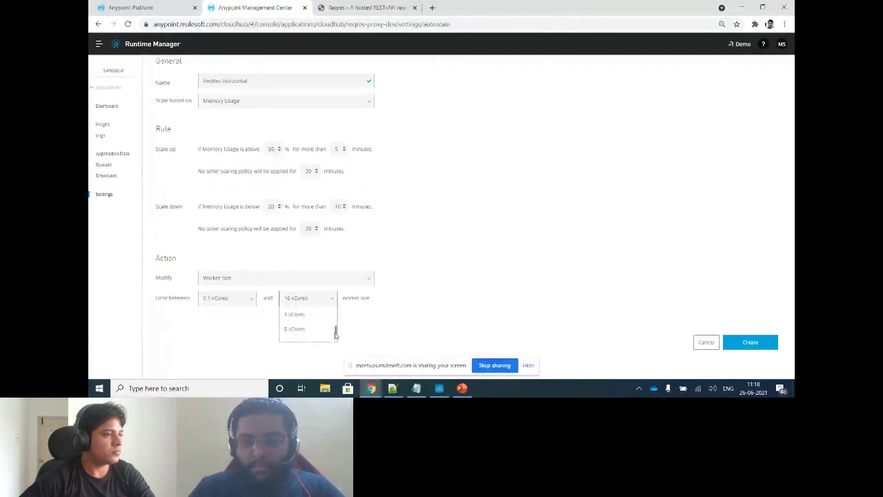
pyautogui.click(385, 322)
pyautogui.click(272, 279)
pyautogui.click(243, 293)
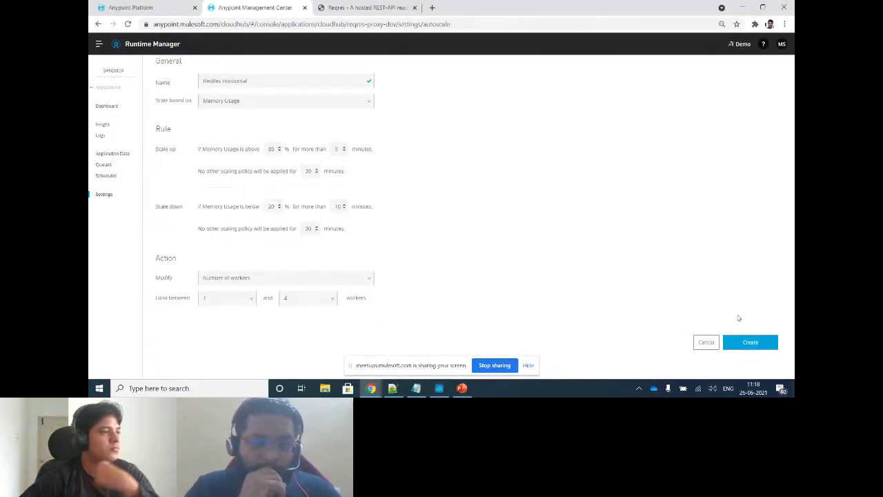
# Create the ReqRes Horizontal policy and toggle its status to disabled and back to enabled
pyautogui.click(745, 341)
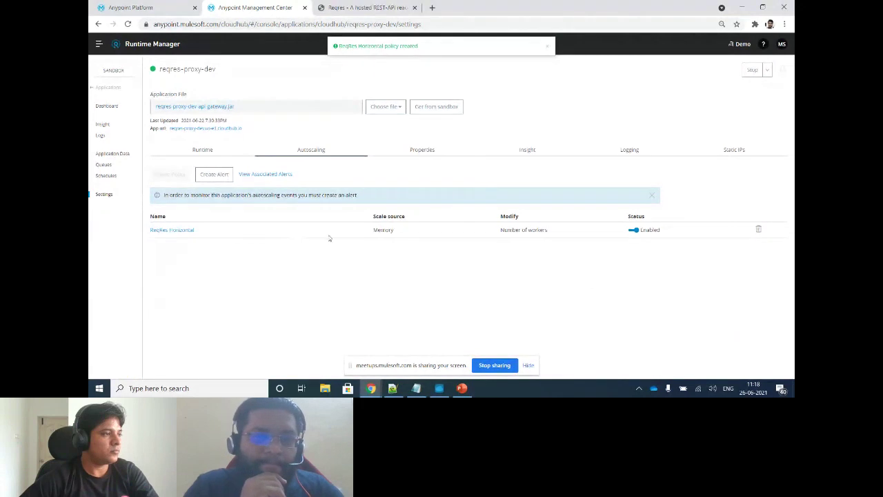
pyautogui.click(633, 231)
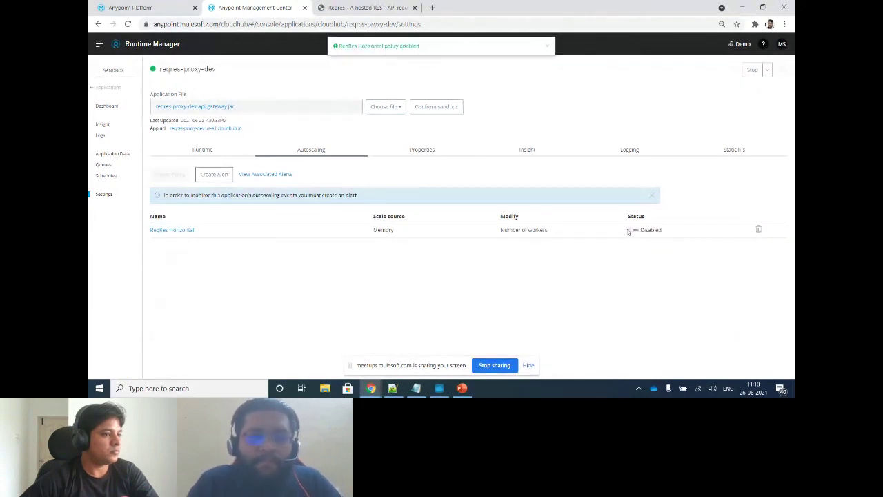
pyautogui.click(635, 232)
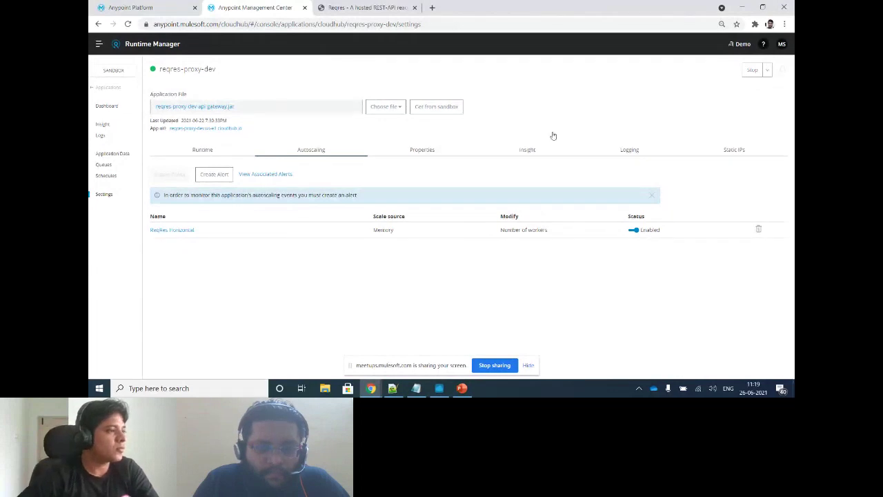
pyautogui.click(214, 176)
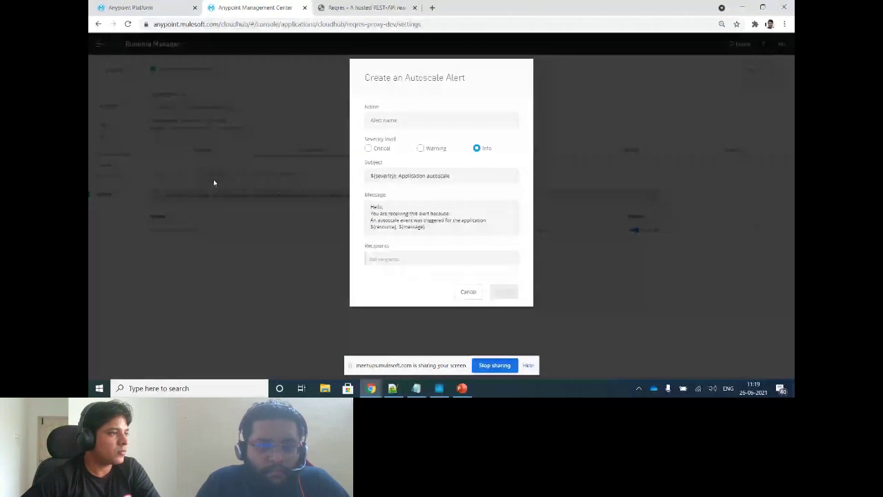
pyautogui.click(404, 118)
pyautogui.write('Hor Scaling Alert')
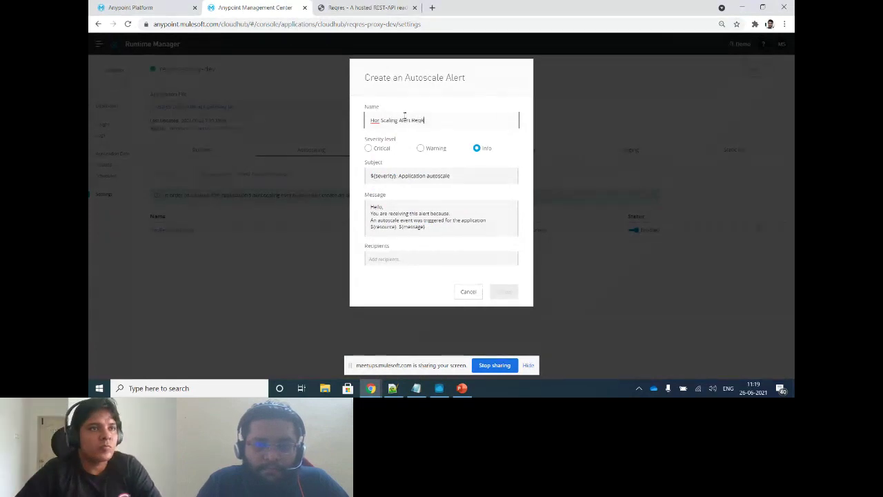
pyautogui.write('Reqres')
pyautogui.click(375, 259)
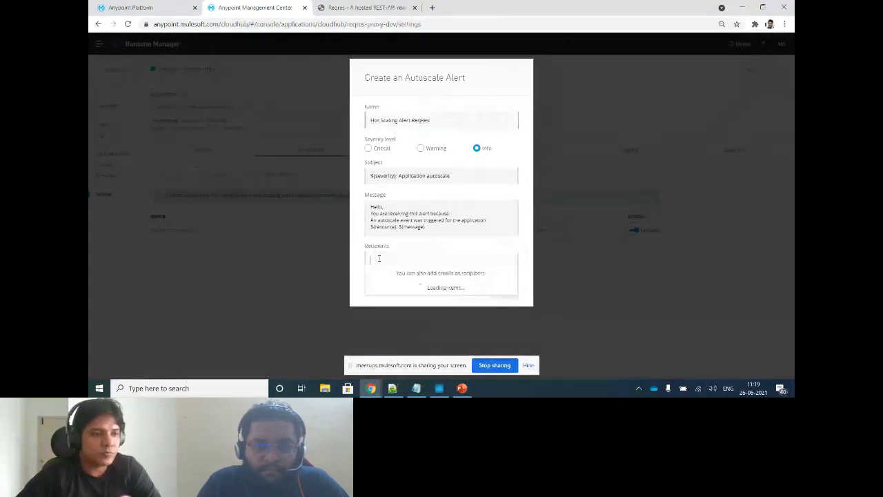
pyautogui.click(359, 253)
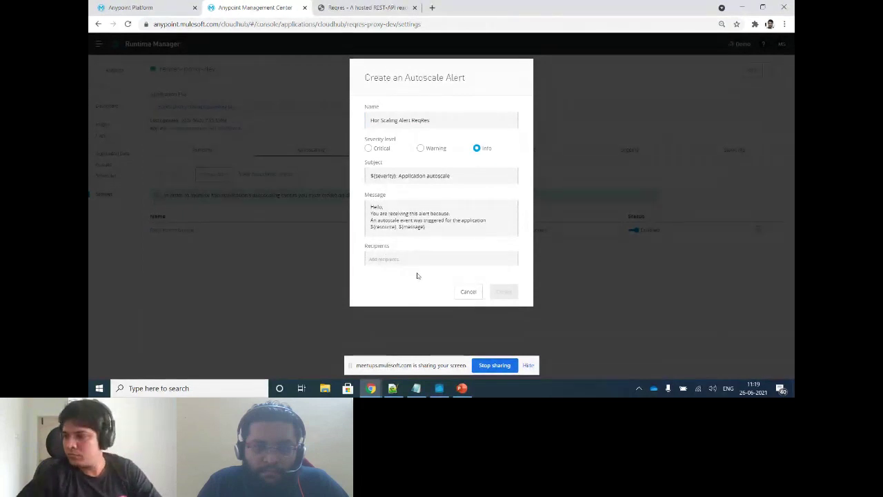
pyautogui.click(471, 293)
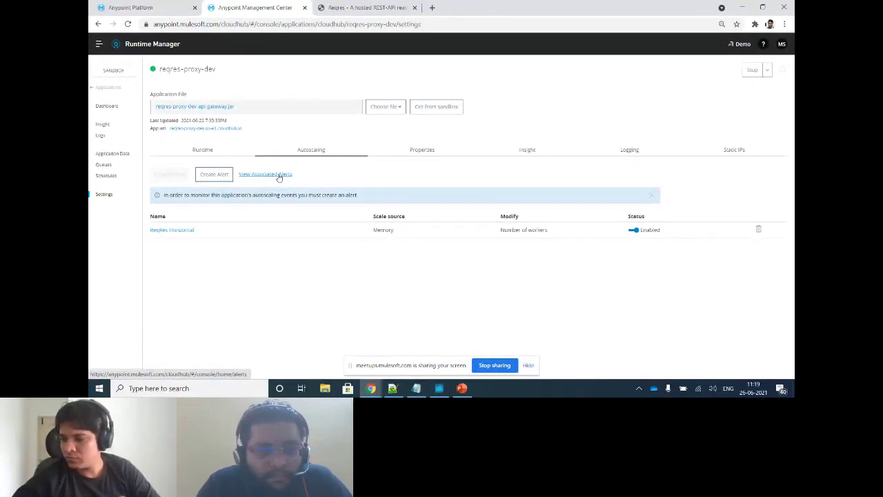
# Check the Sandbox environment's alerts list and reopen the settings of the reqres-proxy-dev application
pyautogui.click(108, 88)
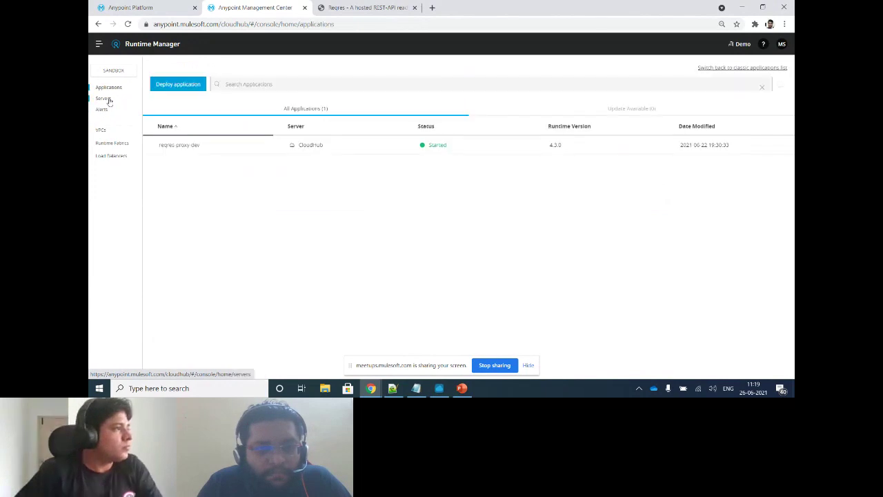
pyautogui.click(103, 109)
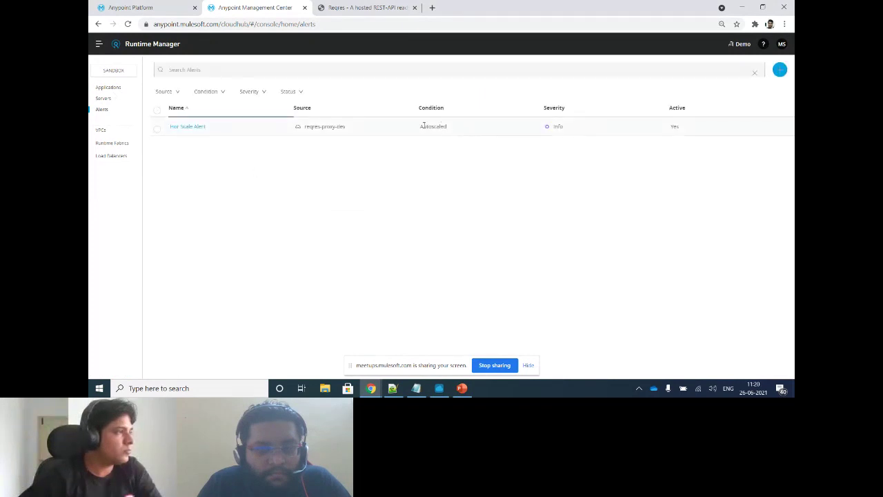
pyautogui.click(111, 89)
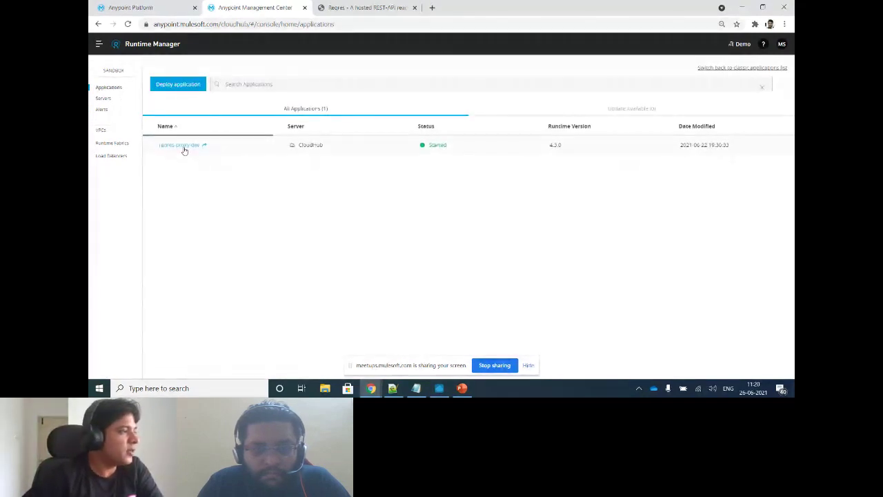
pyautogui.click(487, 145)
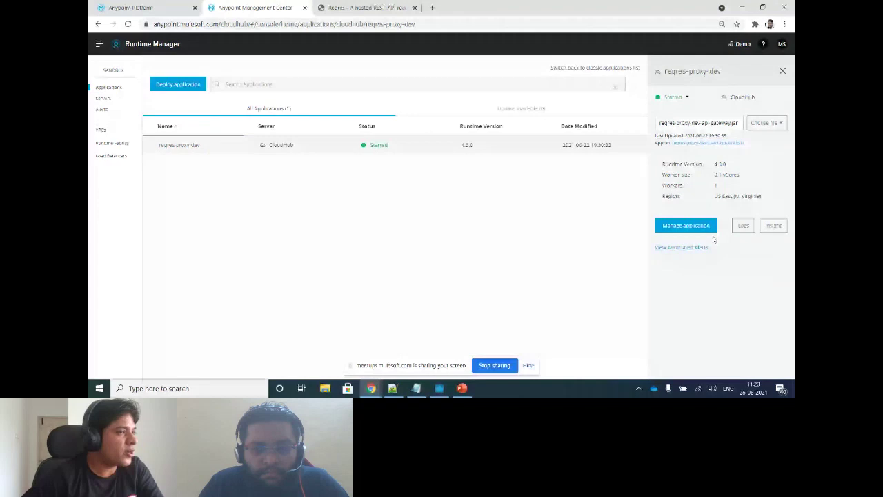
pyautogui.click(665, 227)
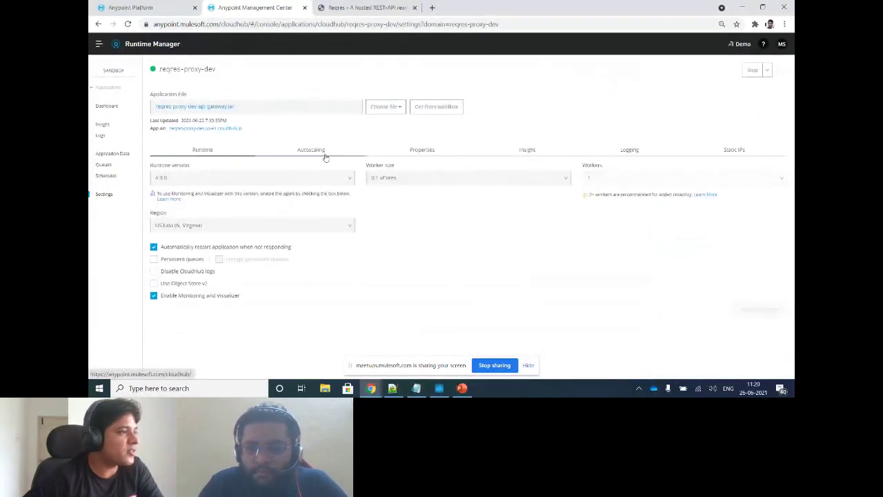
pyautogui.click(325, 157)
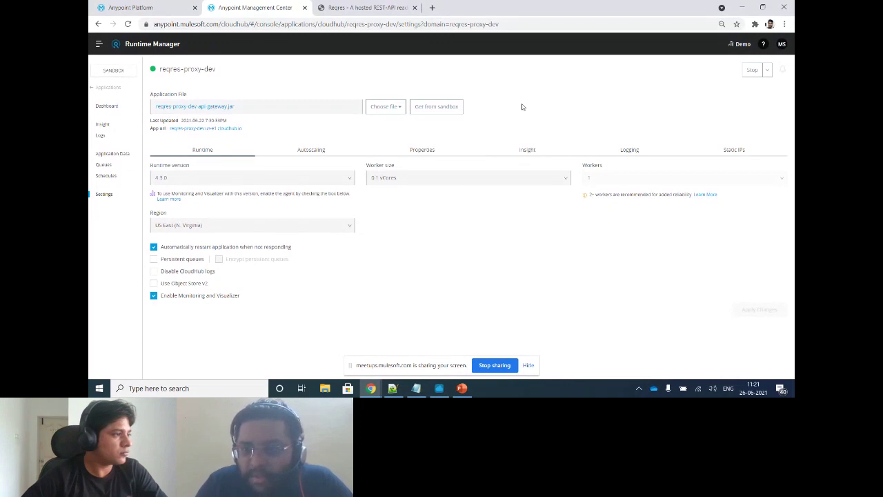
# Switch to the meetup session window, read the unread chat messages, and return to Runtime Manager
pyautogui.moveTo(371, 388)
pyautogui.click(421, 345)
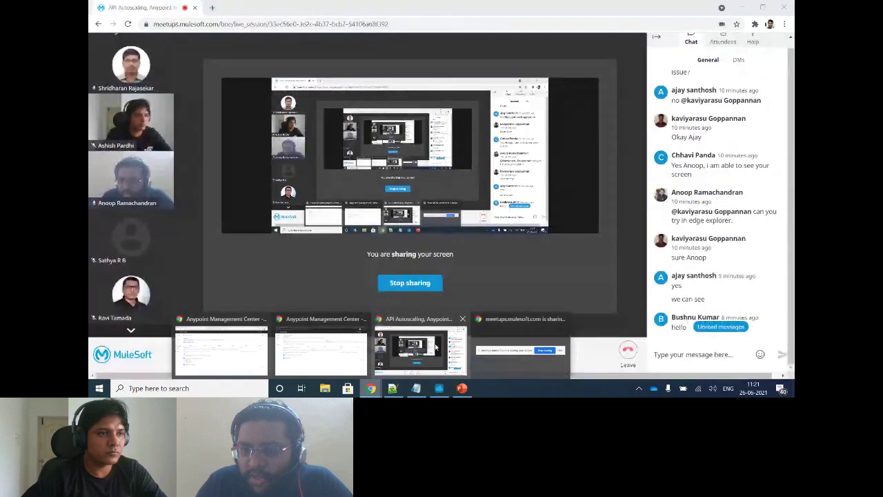
pyautogui.click(721, 326)
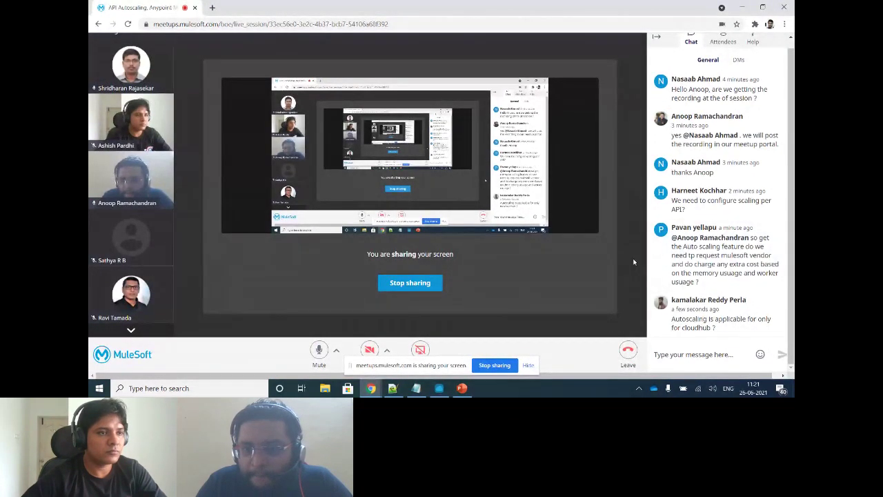
pyautogui.hotkey('alt', 'Tab')
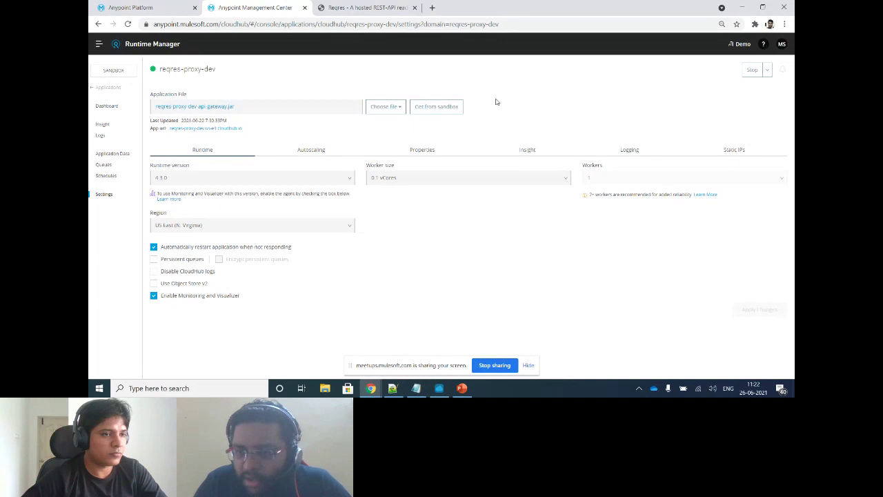
# Compare the application's autoscaling policy with its runtime worker size and worker count settings
pyautogui.click(335, 150)
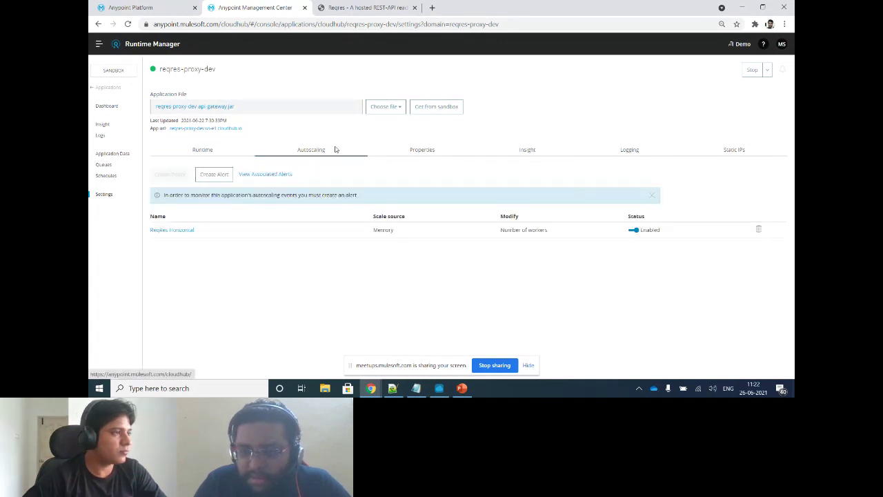
pyautogui.click(222, 151)
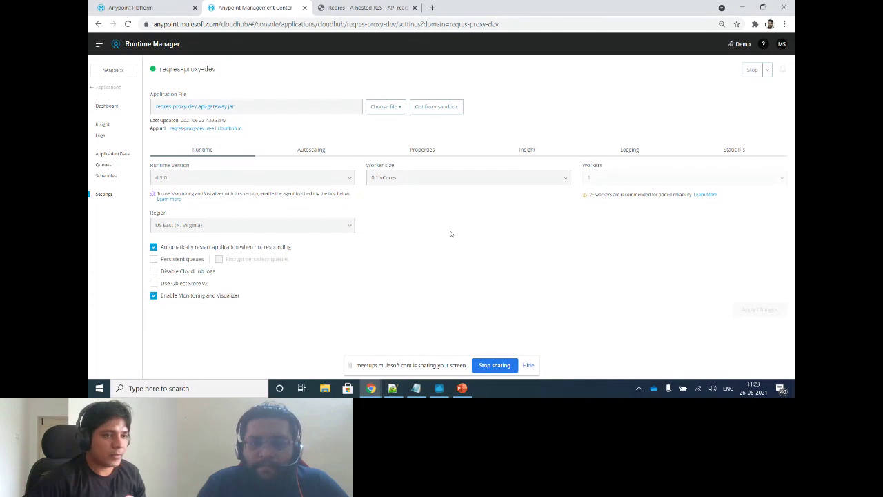
pyautogui.click(316, 148)
pyautogui.click(223, 148)
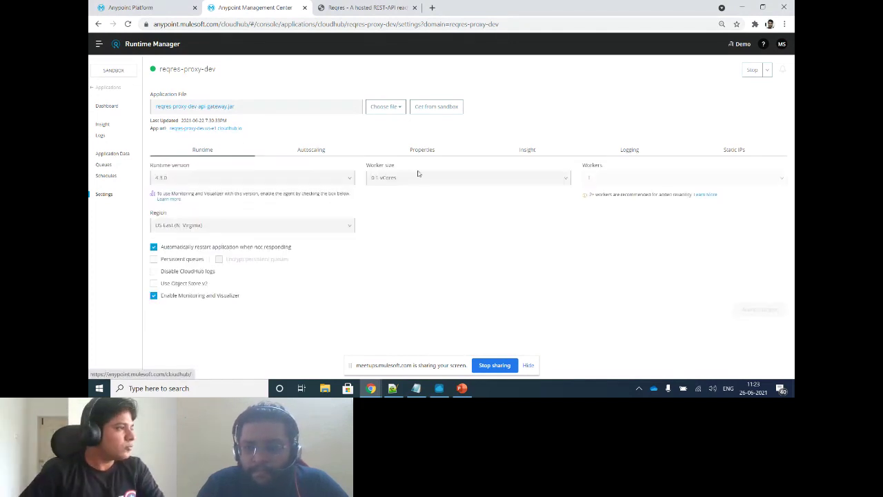
pyautogui.moveTo(595, 176)
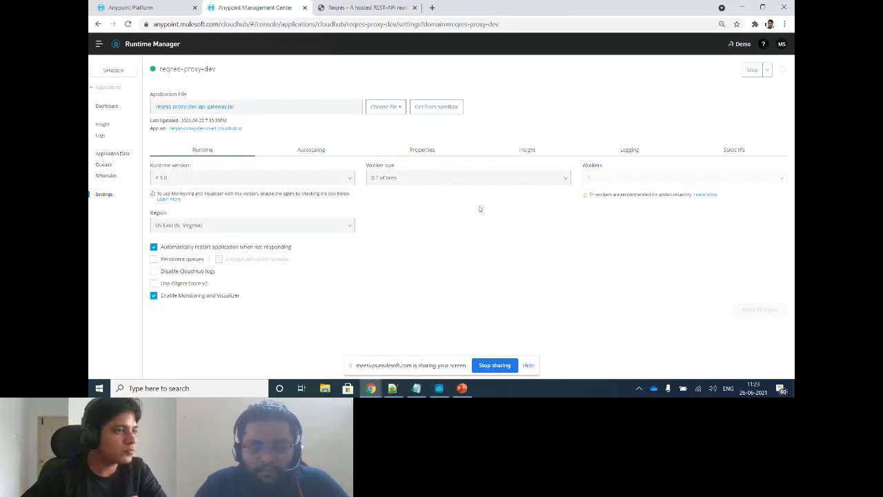
pyautogui.click(418, 185)
pyautogui.click(618, 240)
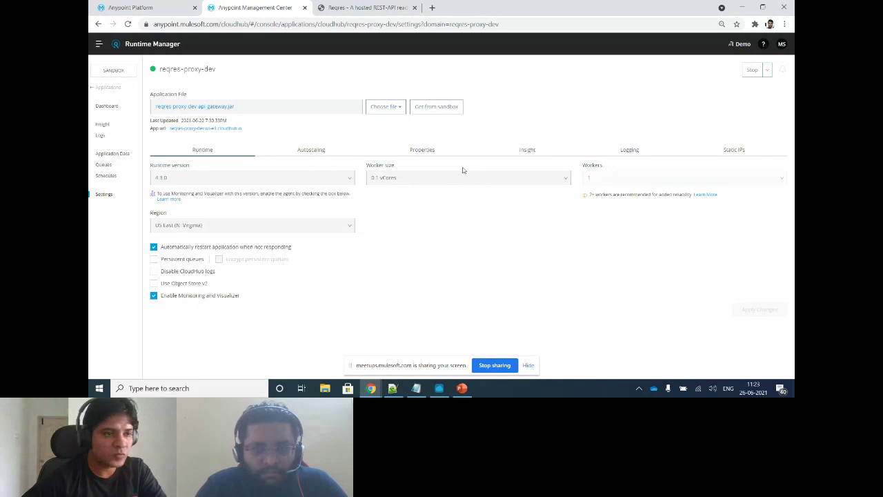
pyautogui.click(321, 156)
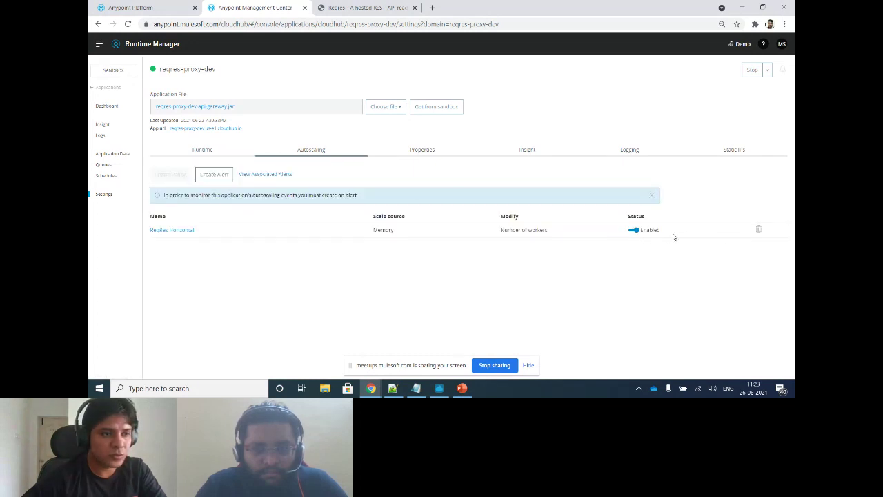
pyautogui.click(207, 152)
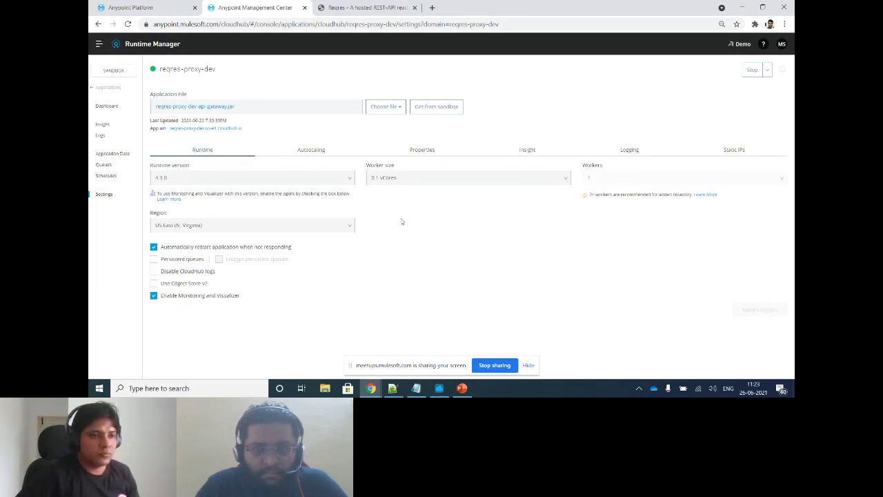
# Switch to PowerPoint and review the flowchart on the "When and How to configure?" slide
pyautogui.click(461, 388)
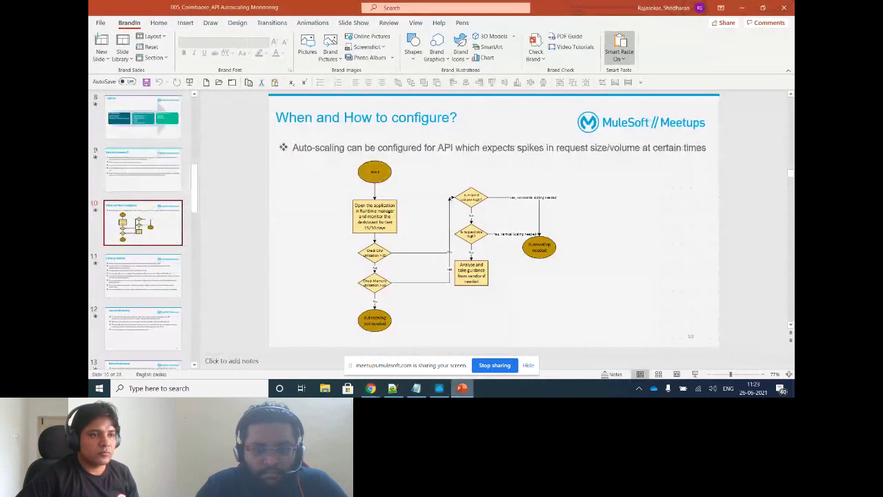
pyautogui.hotkey('alt', 'Tab')
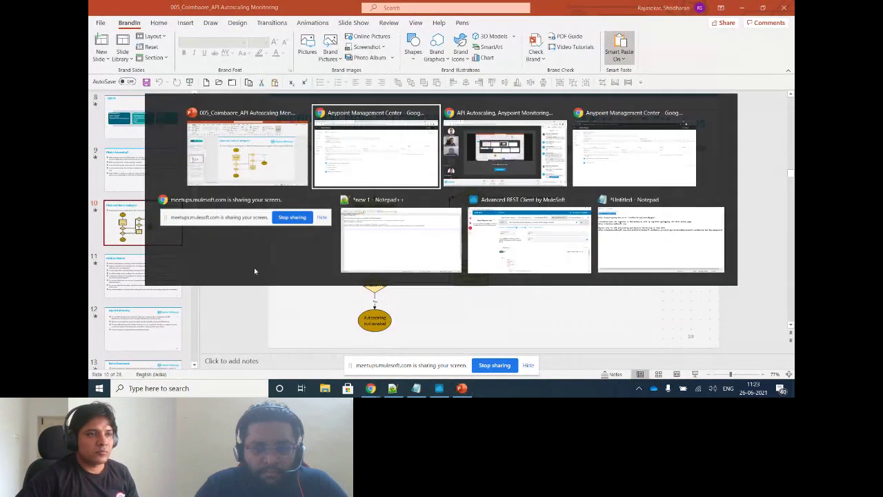
pyautogui.press('Escape')
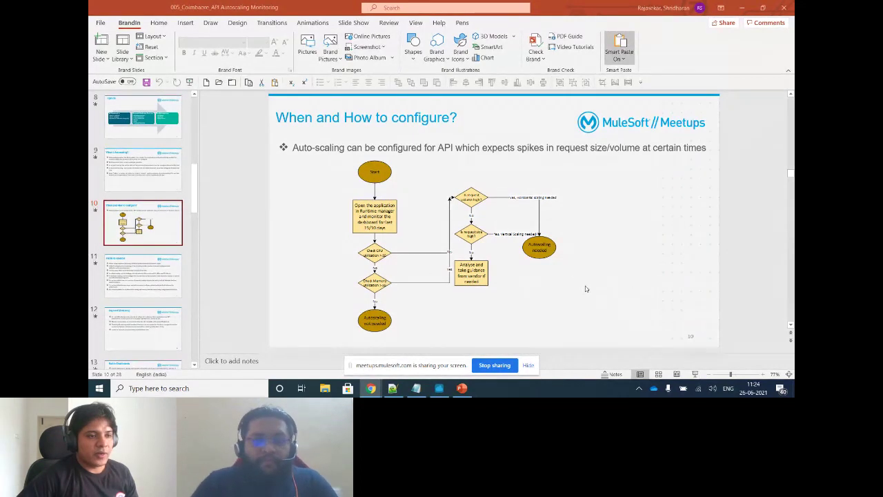
# Return to Runtime Manager in Chrome and examine the reqres-proxy-dev application's dashboard metrics
pyautogui.moveTo(370, 387)
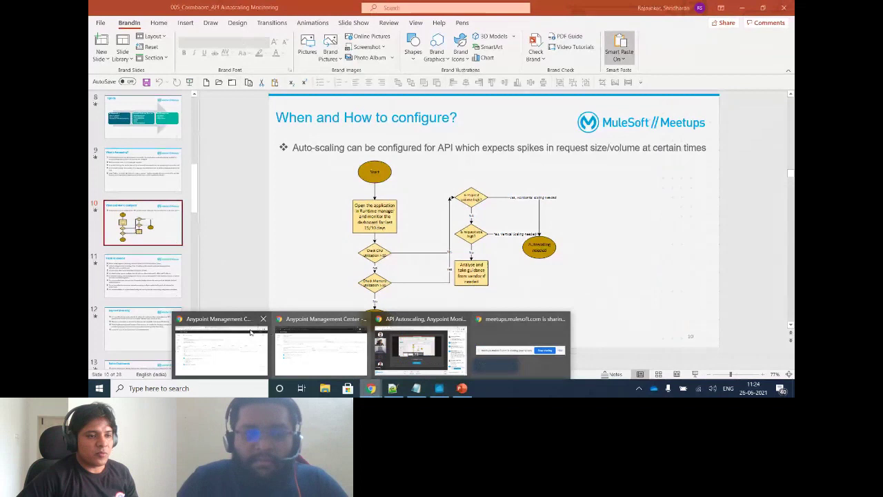
pyautogui.click(234, 332)
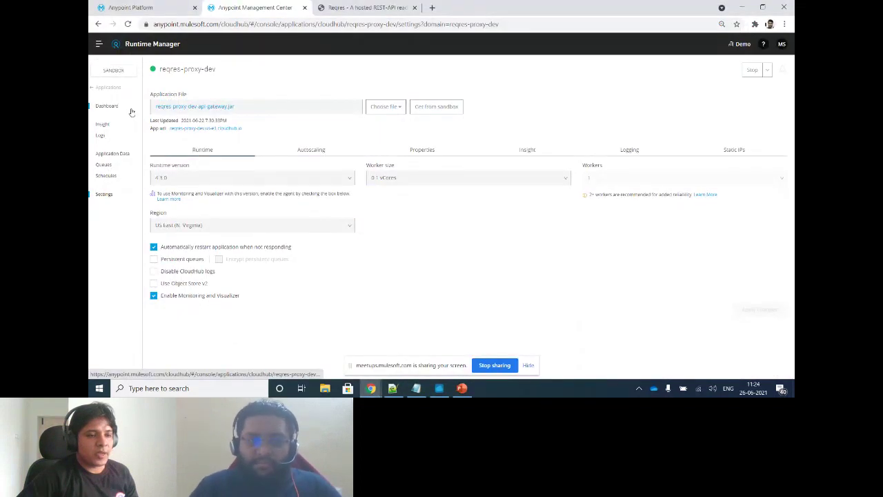
pyautogui.click(147, 122)
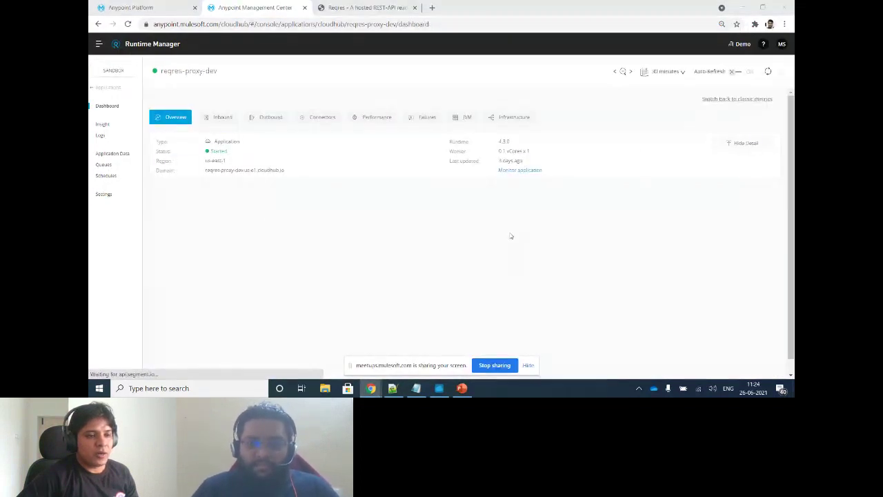
pyautogui.click(372, 124)
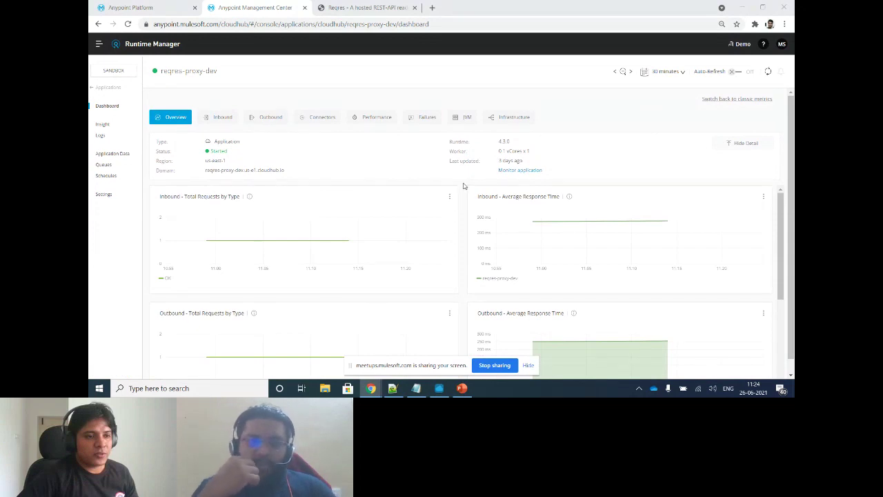
# Switch to PowerPoint, start the slide show from the current slide, and present the "Points to consider" slide
pyautogui.hotkey('alt', 'Tab')
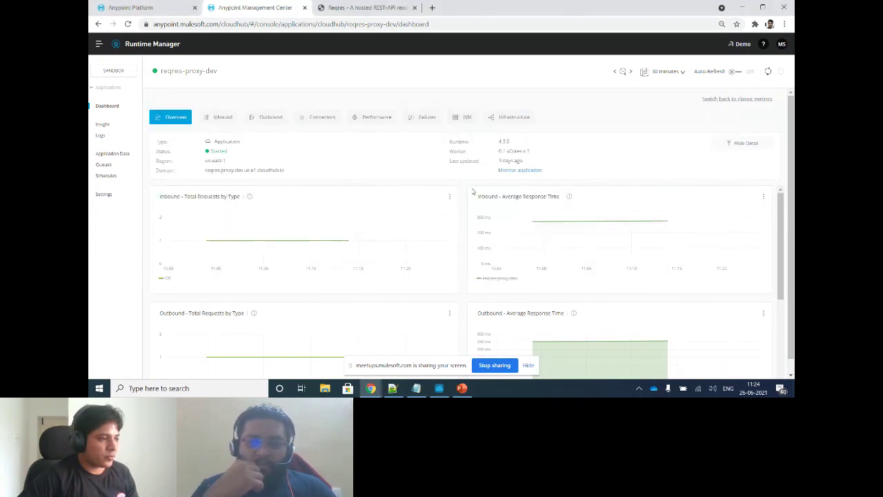
pyautogui.hotkey('alt', 'Tab')
pyautogui.hotkey('alt', 'Tab')
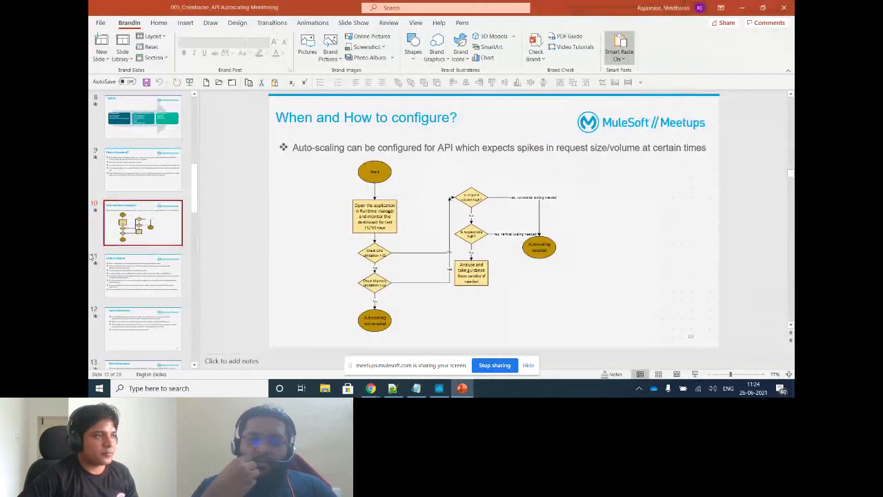
pyautogui.hotkey('shift', 'F5')
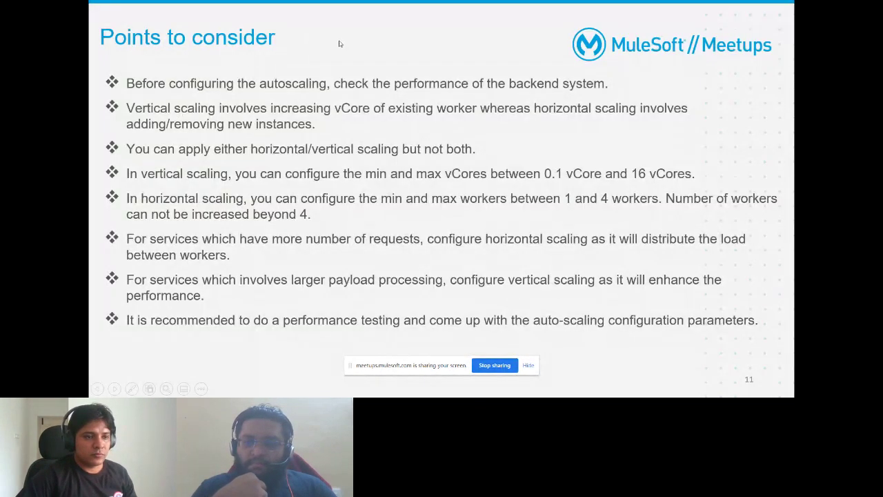
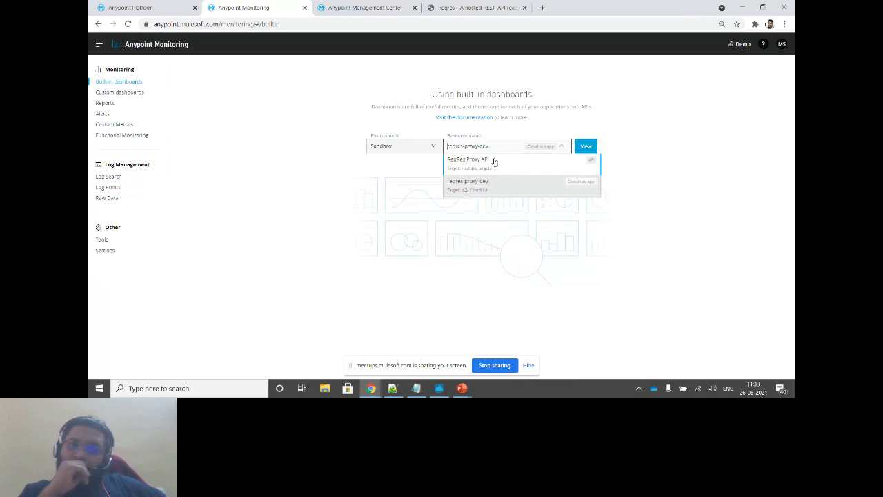
# Open the built-in Anypoint Monitoring dashboard for ReqRes Proxy API in Sandbox, using instance v1 / 16962987
pyautogui.click(494, 162)
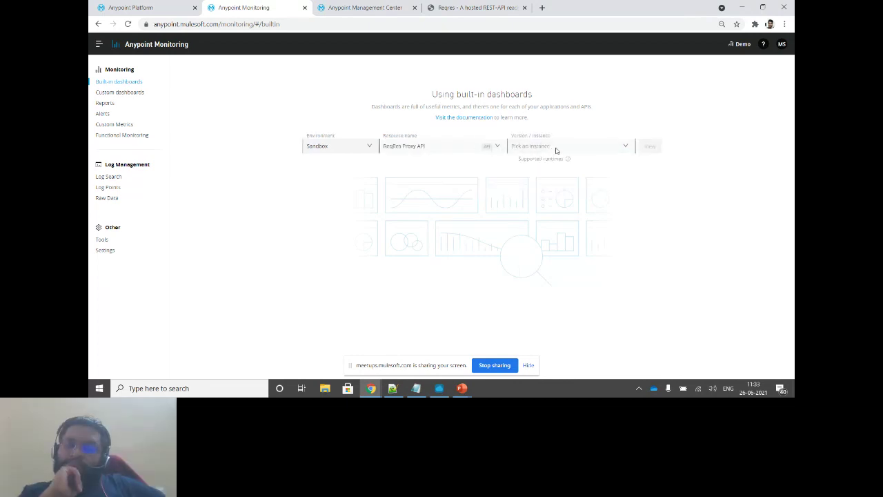
pyautogui.click(560, 148)
pyautogui.click(555, 168)
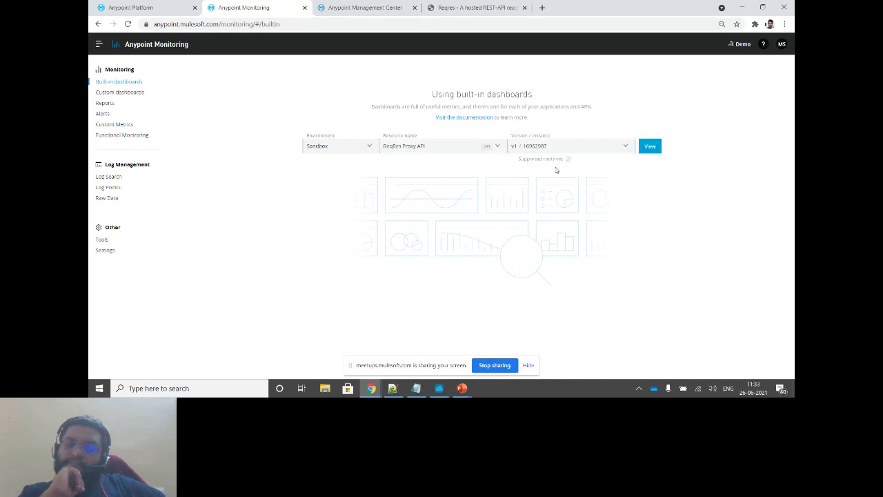
pyautogui.click(647, 151)
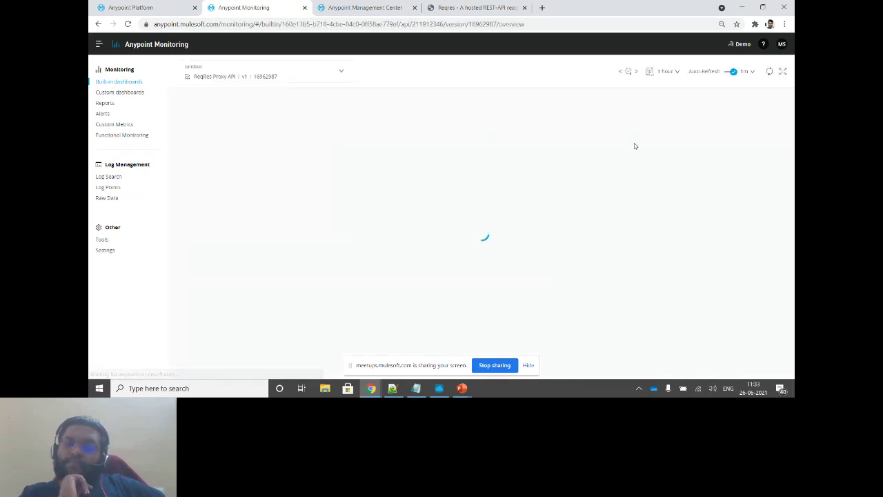
# Switch to the PowerPoint slide show, review the API metrics on the "Built-in Dashboards" slide, and return to Anypoint Monitoring in Chrome
pyautogui.hotkey('alt', 'Tab')
pyautogui.click(346, 149)
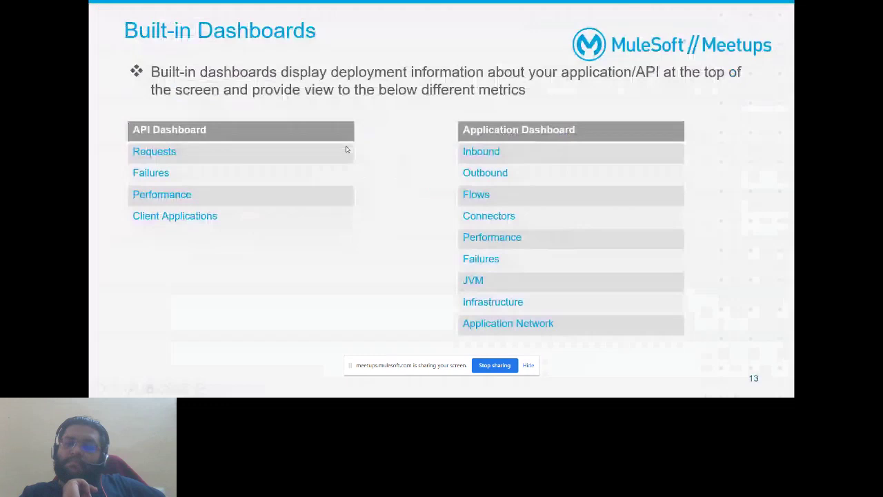
pyautogui.hotkey('alt', 'Tab')
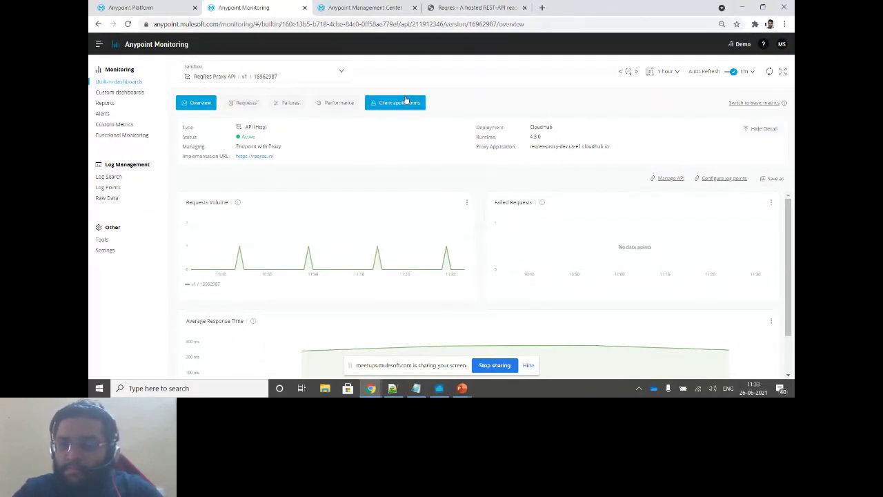
# Examine the Requests metrics of ReqRes Proxy API, including requests by path, method, response code, request size and response size
pyautogui.click(243, 102)
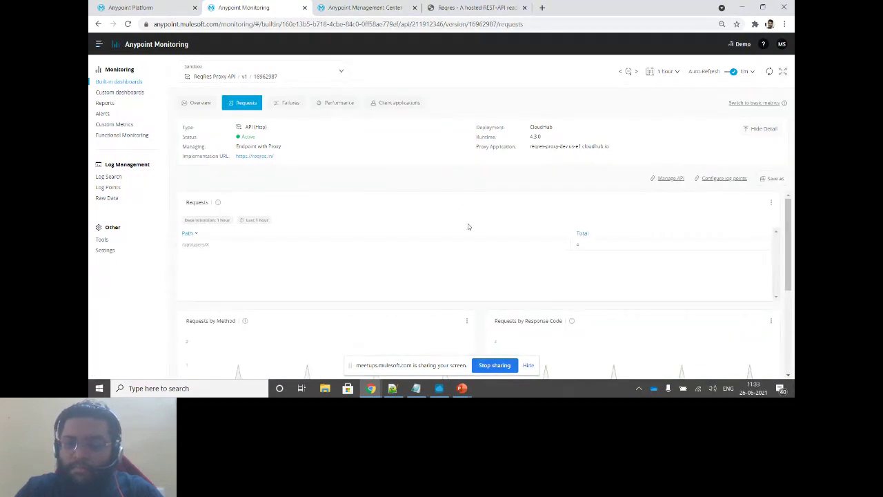
pyautogui.scroll(-1, 454, 296)
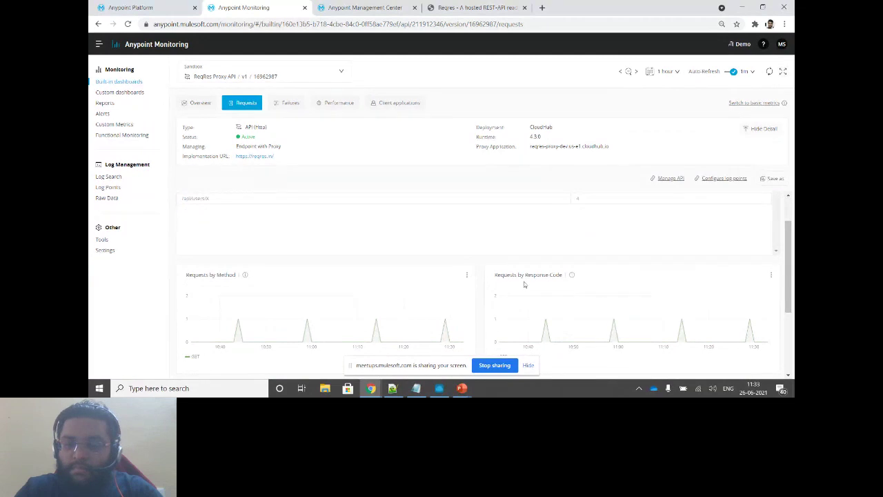
pyautogui.scroll(-2, 549, 281)
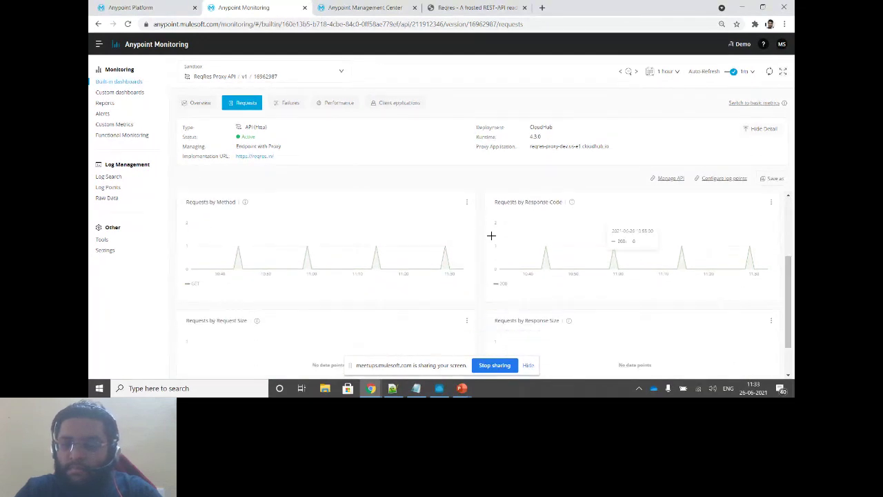
pyautogui.scroll(-1, 644, 315)
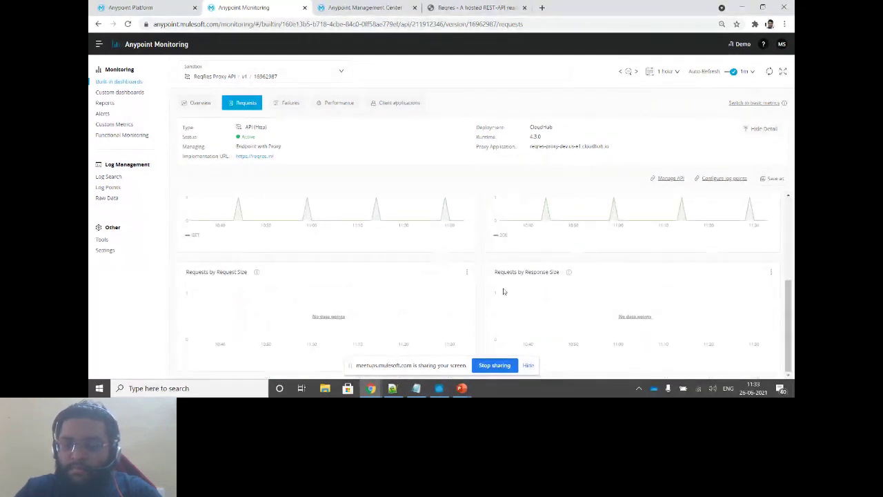
pyautogui.moveTo(791, 350); pyautogui.dragTo(792, 253)
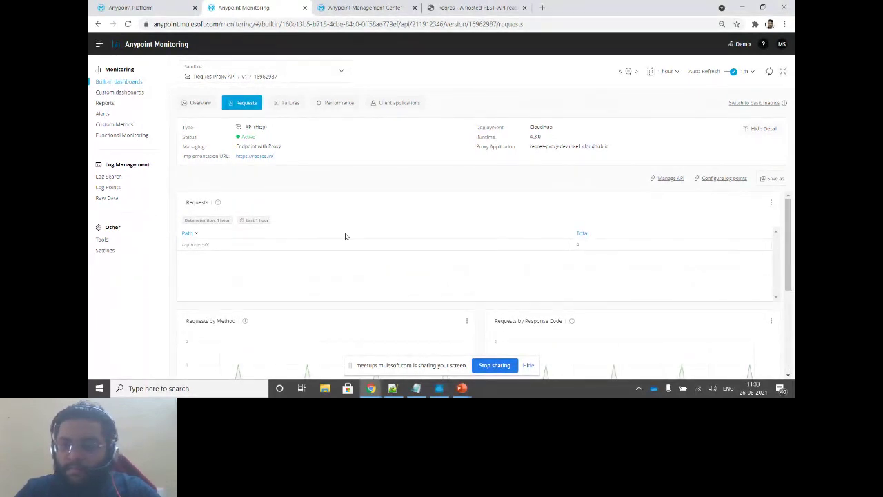
pyautogui.scroll(-3, 427, 331)
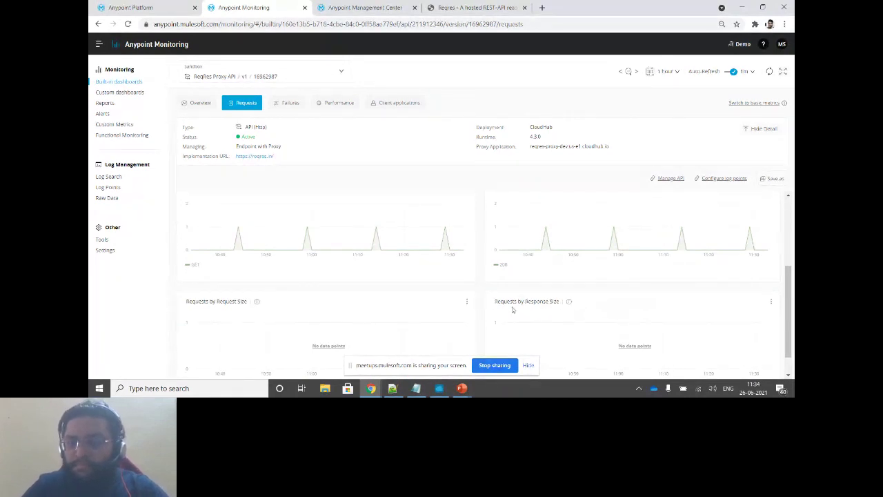
pyautogui.scroll(3, 518, 309)
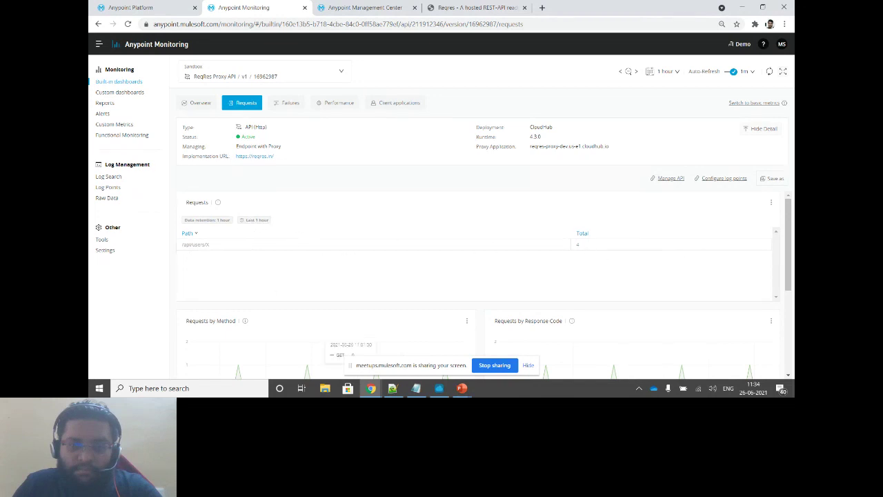
# Examine the Failures metrics of ReqRes Proxy API, including failures by method and by response code
pyautogui.click(289, 105)
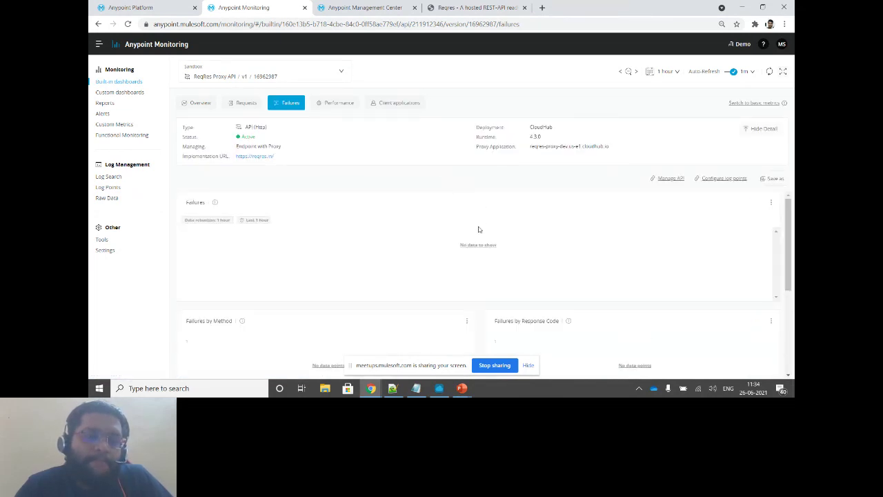
pyautogui.scroll(-4, 481, 245)
pyautogui.scroll(4, 483, 248)
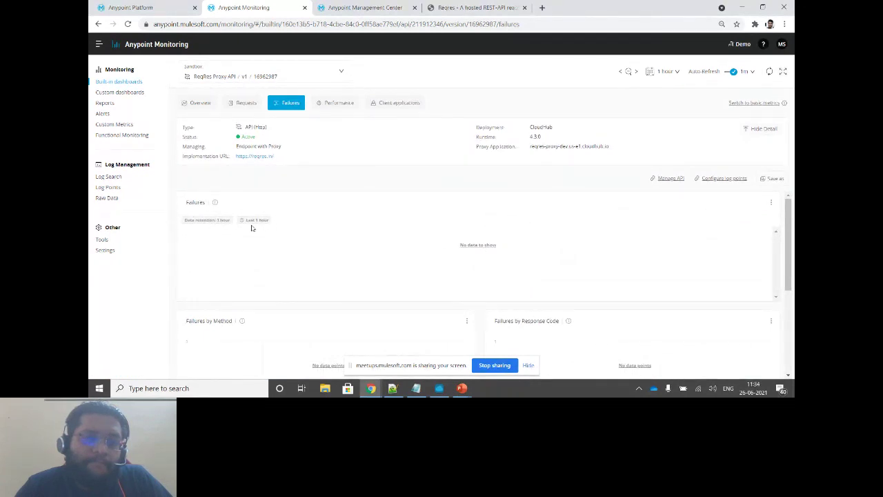
pyautogui.scroll(-3, 337, 294)
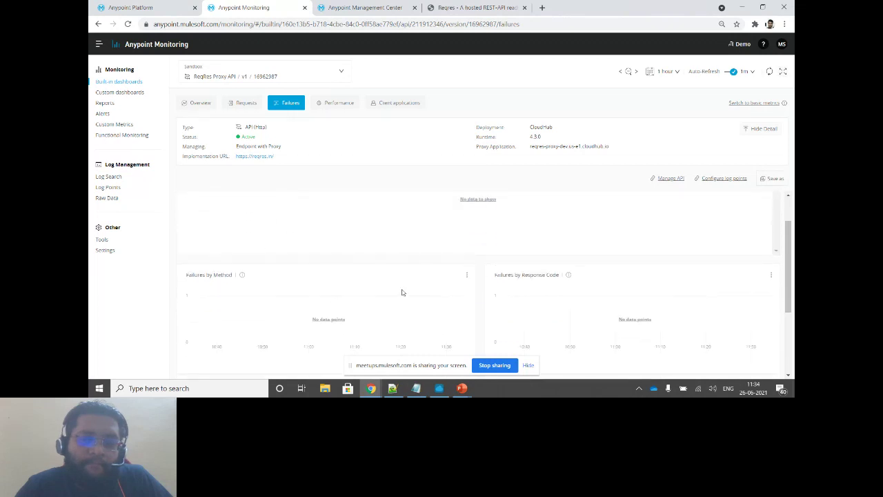
pyautogui.click(255, 110)
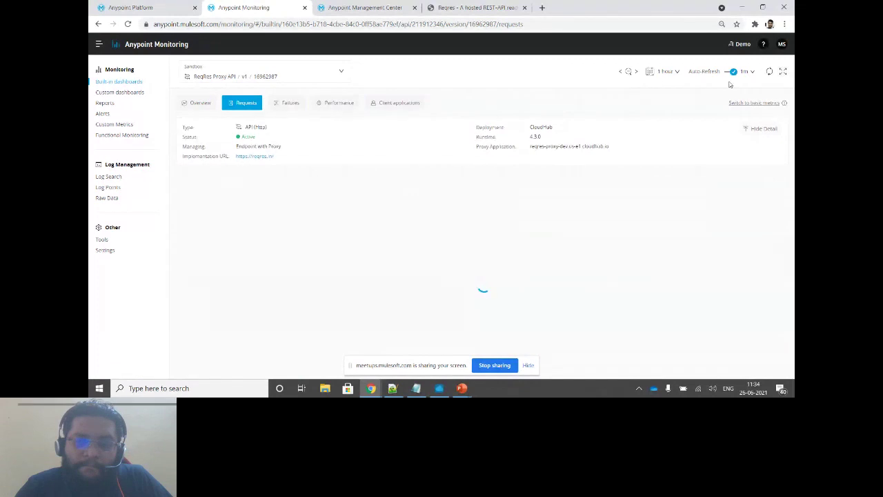
pyautogui.click(670, 76)
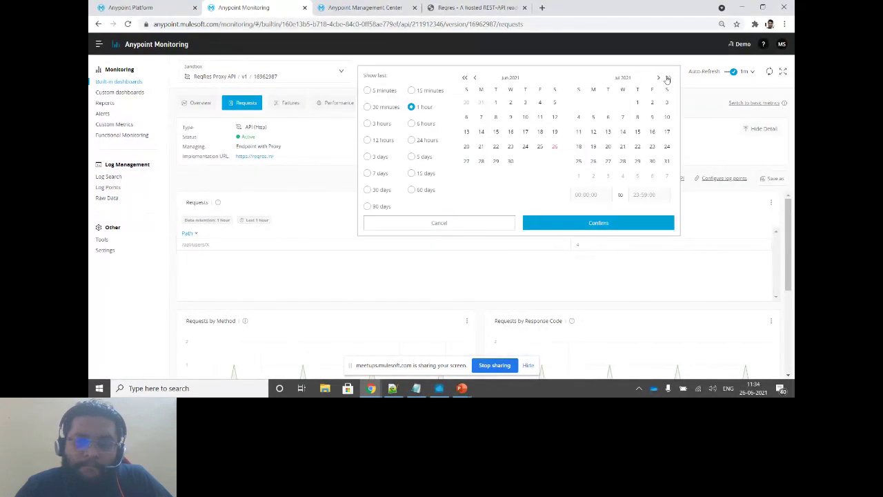
pyautogui.click(525, 147)
pyautogui.click(540, 150)
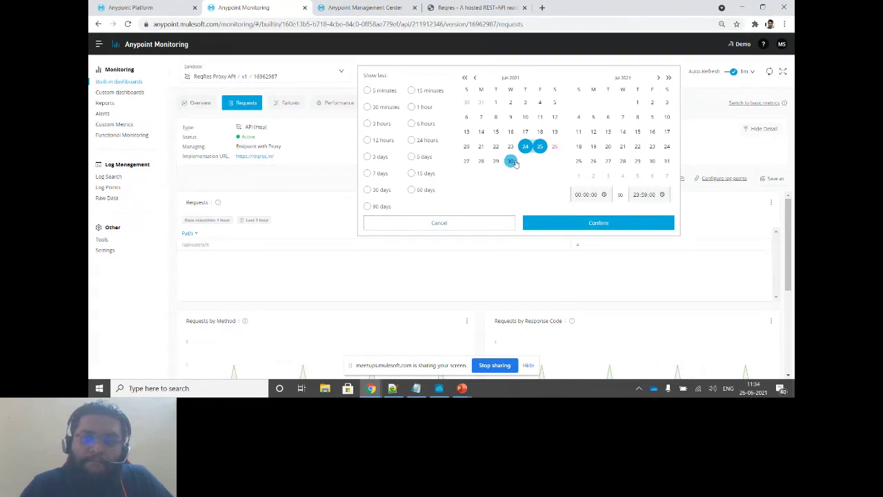
pyautogui.click(606, 225)
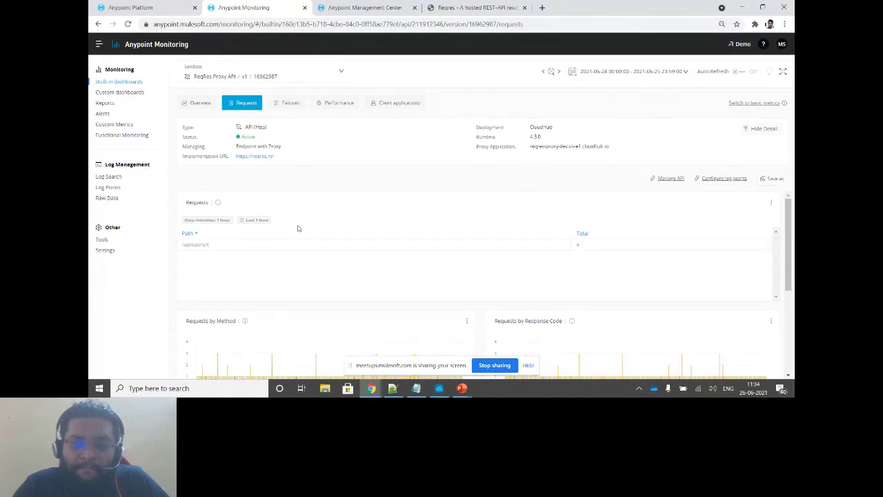
pyautogui.scroll(-2, 788, 276)
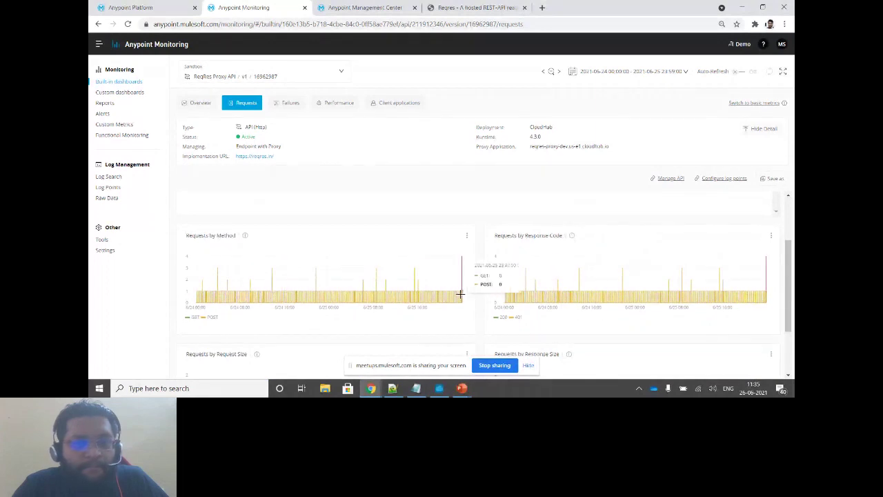
pyautogui.scroll(-1, 481, 301)
pyautogui.scroll(3, 484, 300)
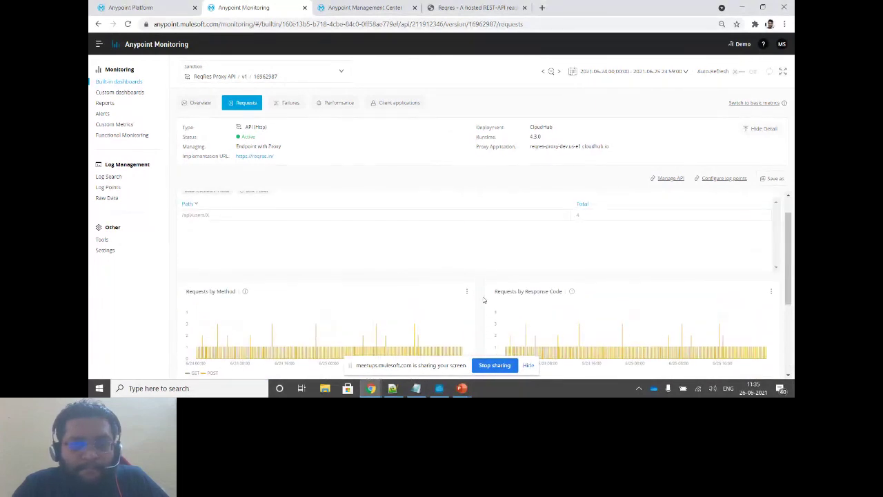
pyautogui.scroll(-1, 487, 289)
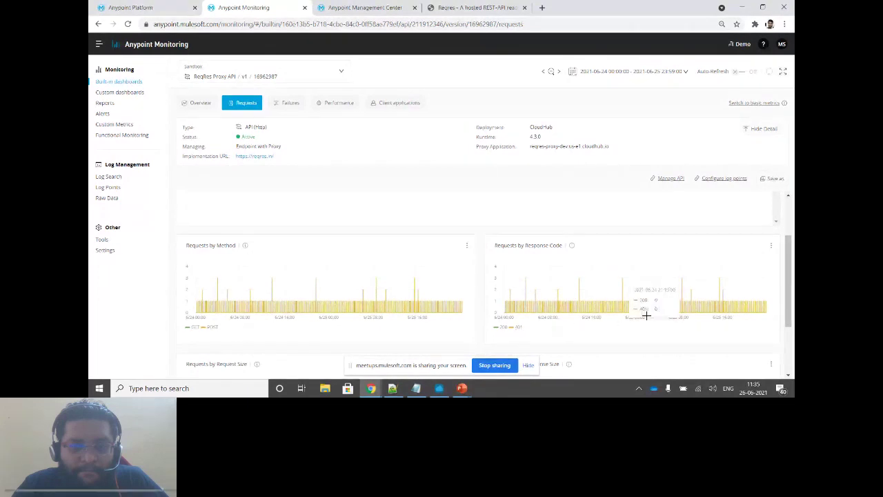
pyautogui.moveTo(618, 274); pyautogui.dragTo(640, 298)
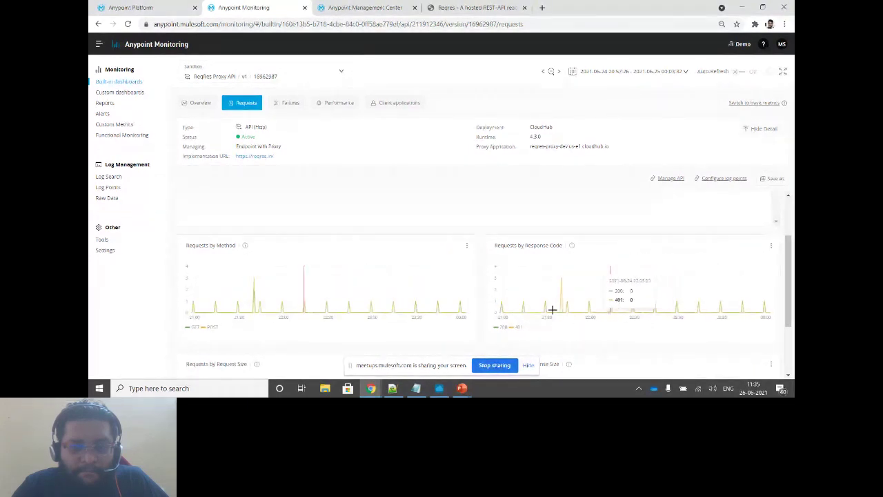
pyautogui.moveTo(553, 278)
pyautogui.mouseDown()
pyautogui.moveTo(609, 308)
pyautogui.moveTo(619, 300)
pyautogui.mouseUp()
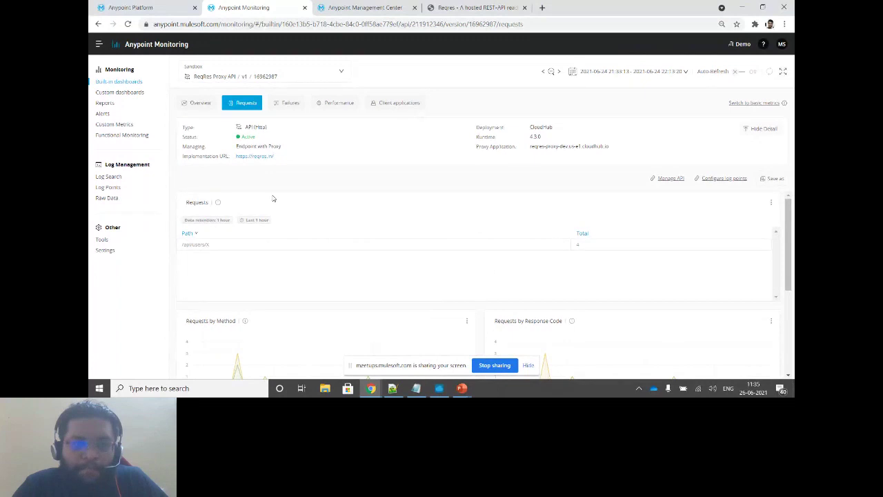
# Look through the Failures, Performance and Client applications metrics of ReqRes Proxy API for the selected time range
pyautogui.click(290, 102)
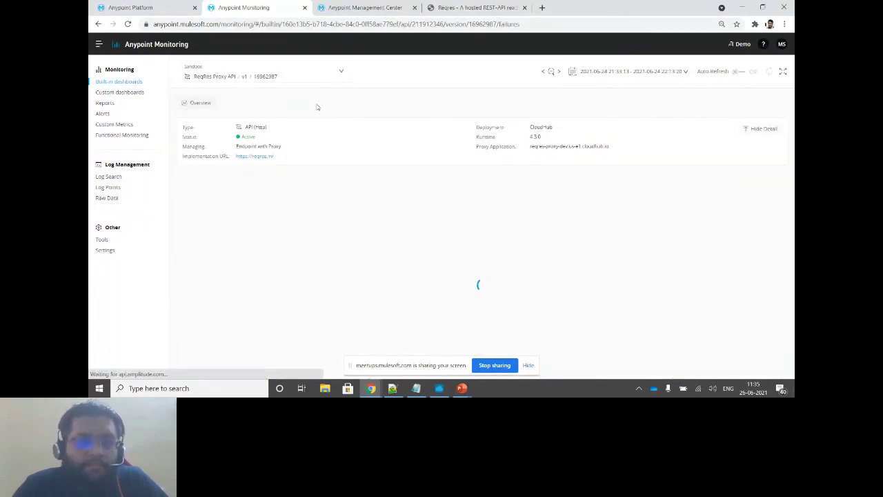
pyautogui.click(339, 104)
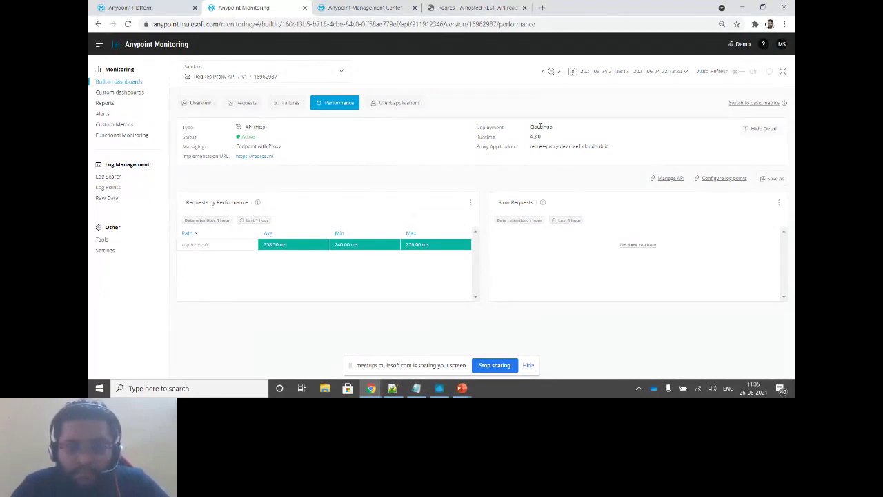
pyautogui.click(404, 110)
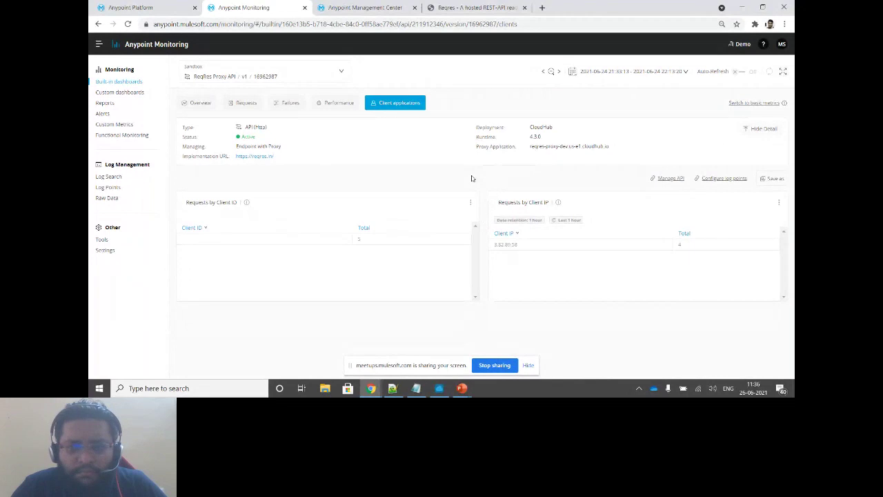
# Switch the built-in dashboard to the CloudHub application reqres-proxy-dev in the Sandbox environment
pyautogui.click(314, 73)
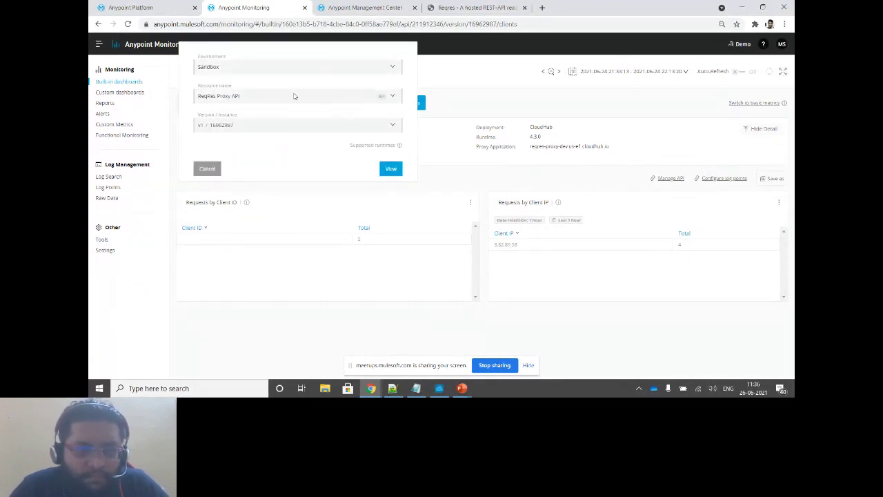
pyautogui.click(296, 99)
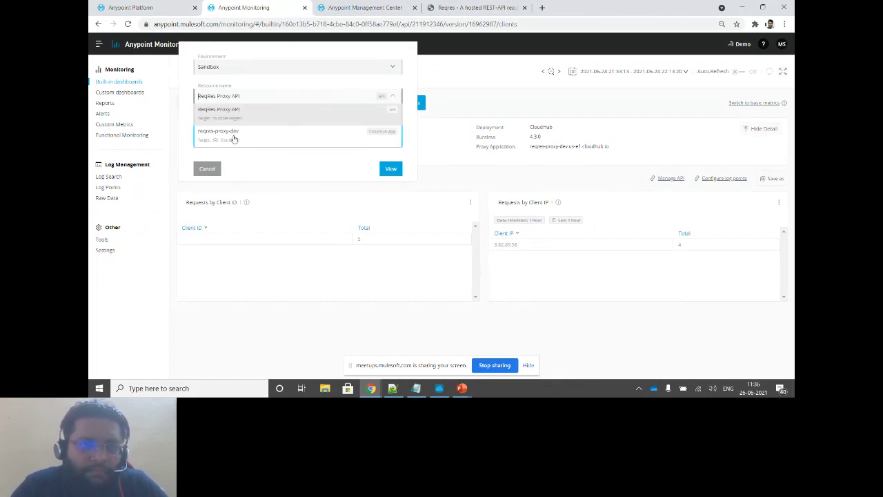
pyautogui.click(234, 139)
pyautogui.click(391, 158)
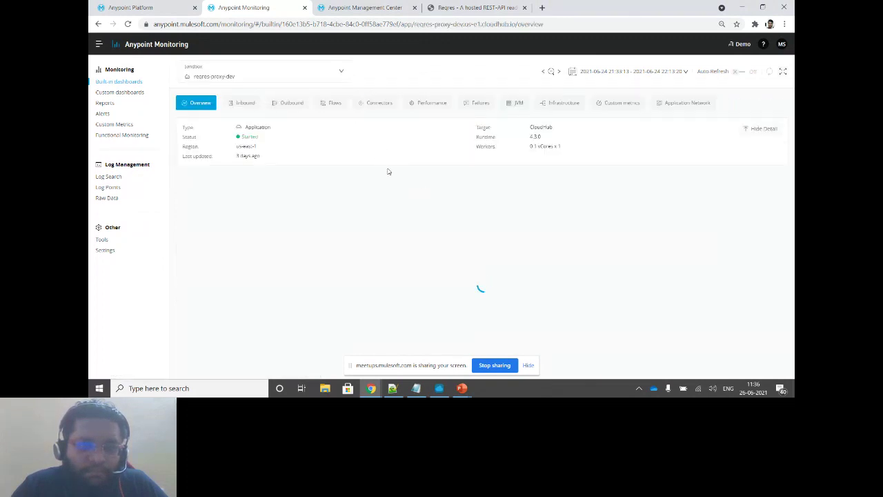
# Switch to the PowerPoint slide show to review the Application Dashboard metrics list, and return to the reqres-proxy-dev dashboard in Chrome
pyautogui.moveTo(461, 386)
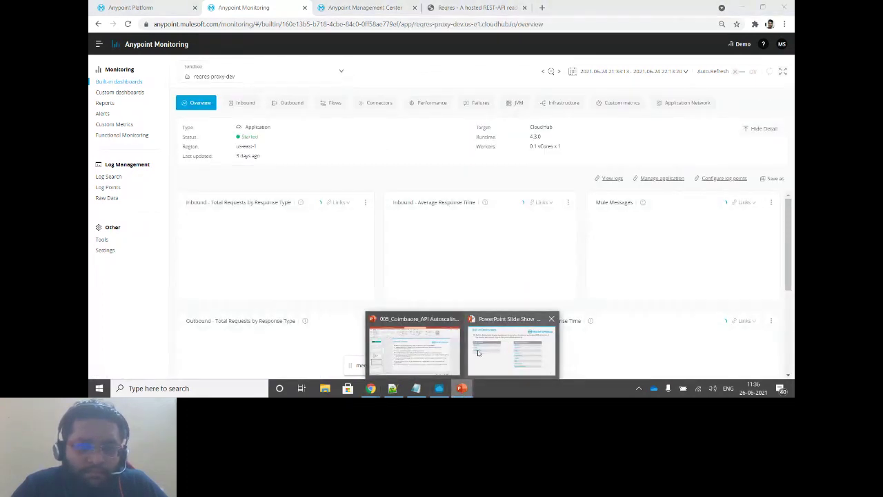
pyautogui.click(517, 353)
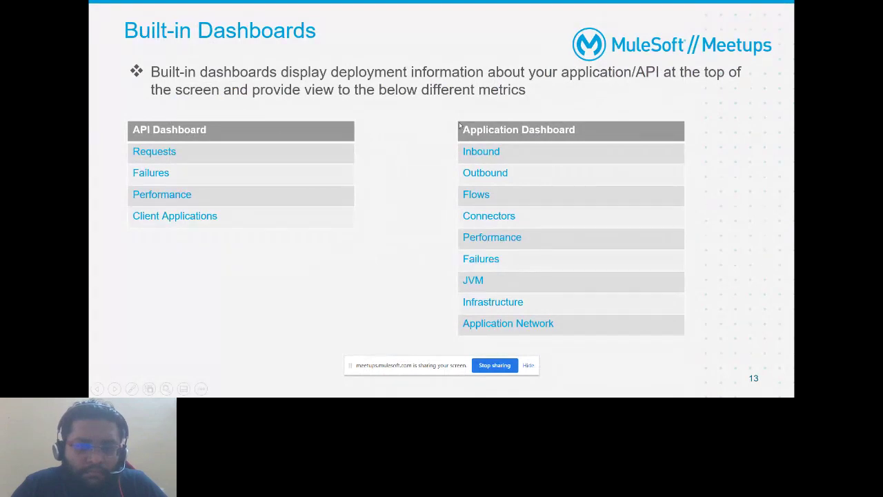
pyautogui.hotkey('alt', 'Tab')
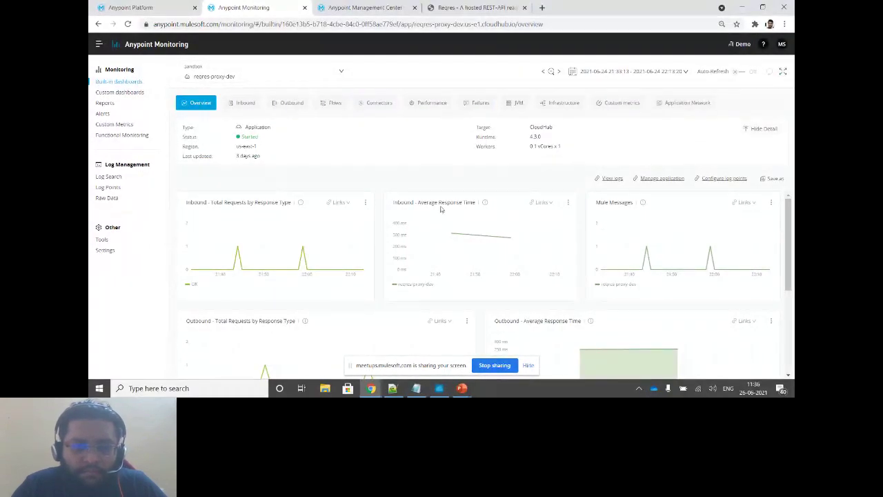
pyautogui.click(243, 103)
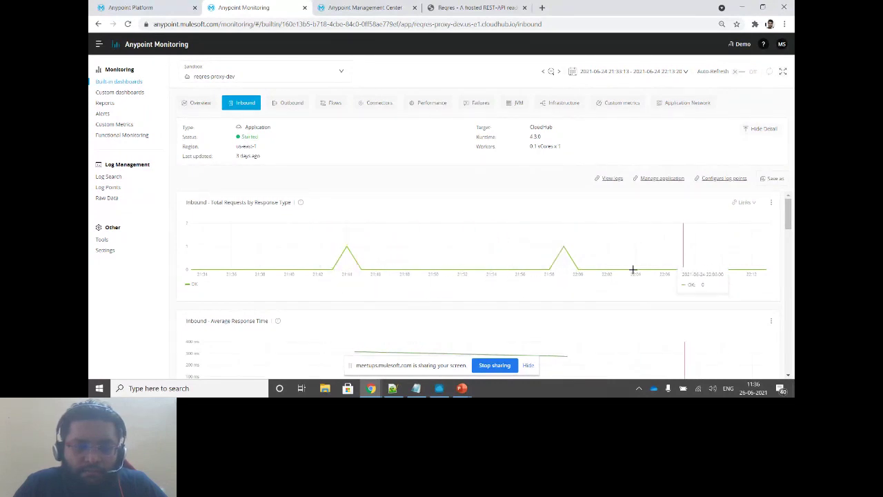
pyautogui.click(685, 74)
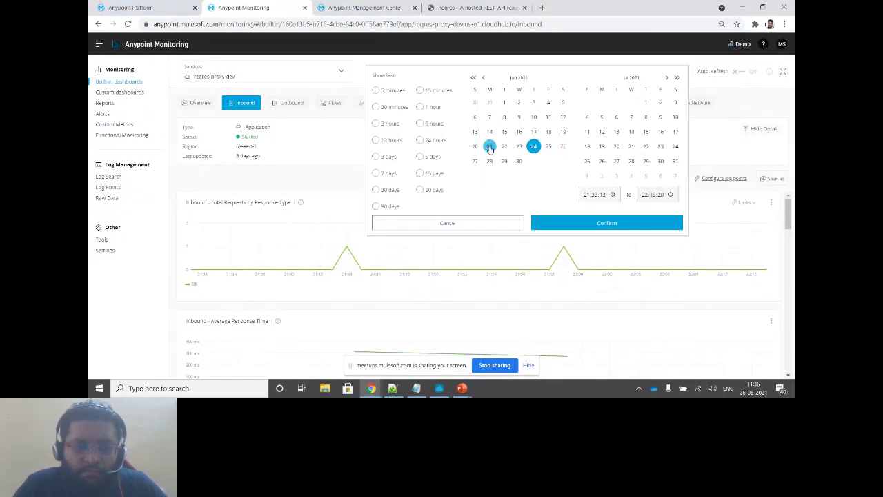
pyautogui.click(548, 147)
pyautogui.click(607, 222)
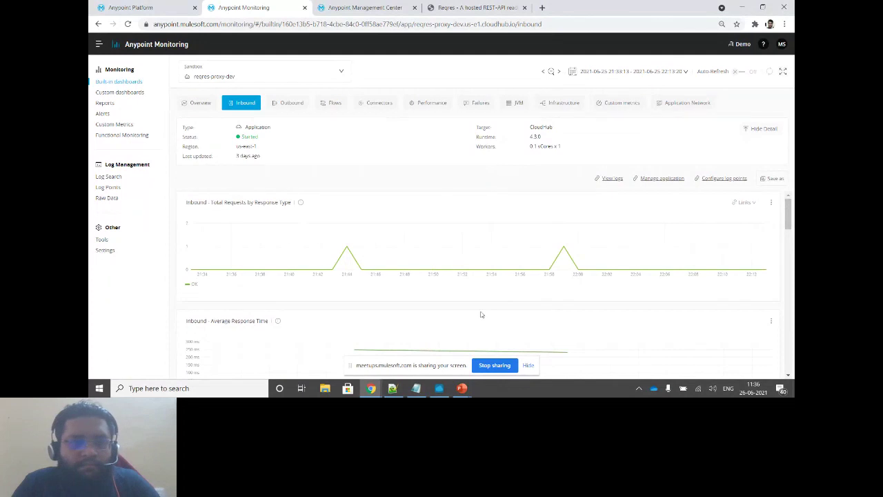
# Examine the inbound average response time and response time by HTTP endpoint for reqres-proxy-dev
pyautogui.scroll(-2, 421, 253)
pyautogui.scroll(-2, 473, 279)
pyautogui.scroll(1, 487, 256)
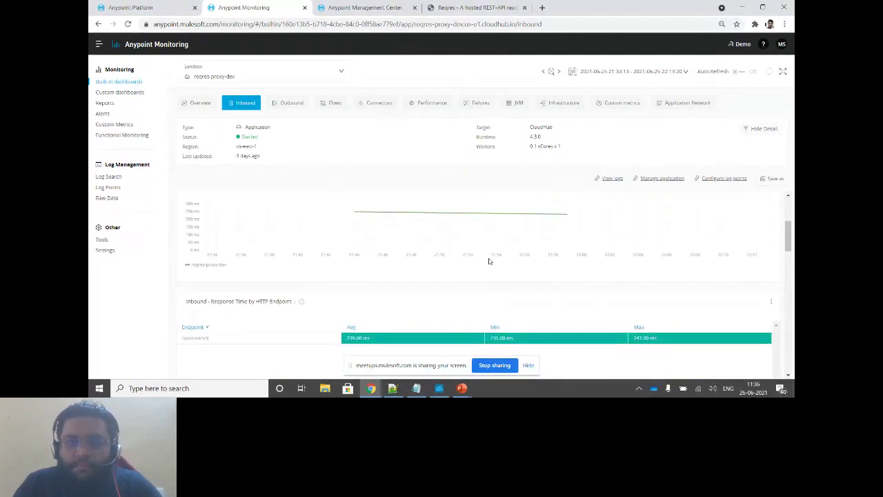
pyautogui.scroll(-1, 489, 261)
pyautogui.scroll(3, 442, 261)
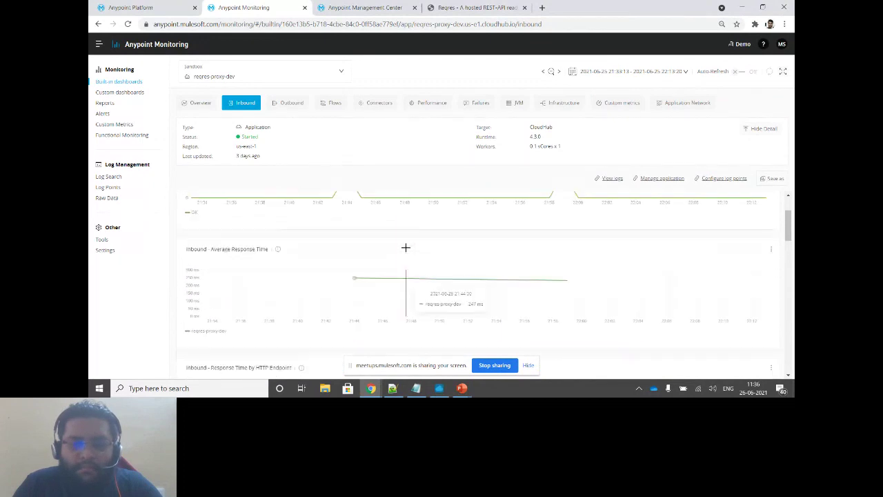
# Examine the inbound response time and total requests by HTTP endpoint, the response time percentiles and the slow response times for reqres-proxy-dev
pyautogui.scroll(-3, 478, 305)
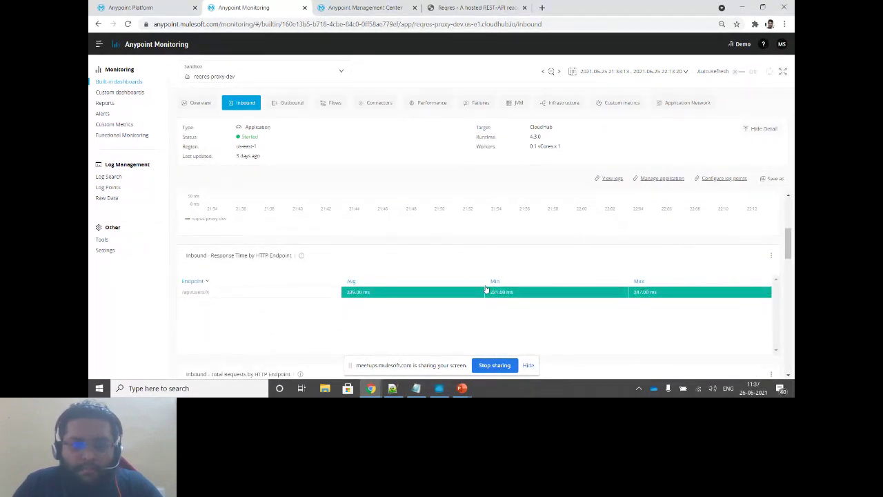
pyautogui.scroll(-2, 516, 286)
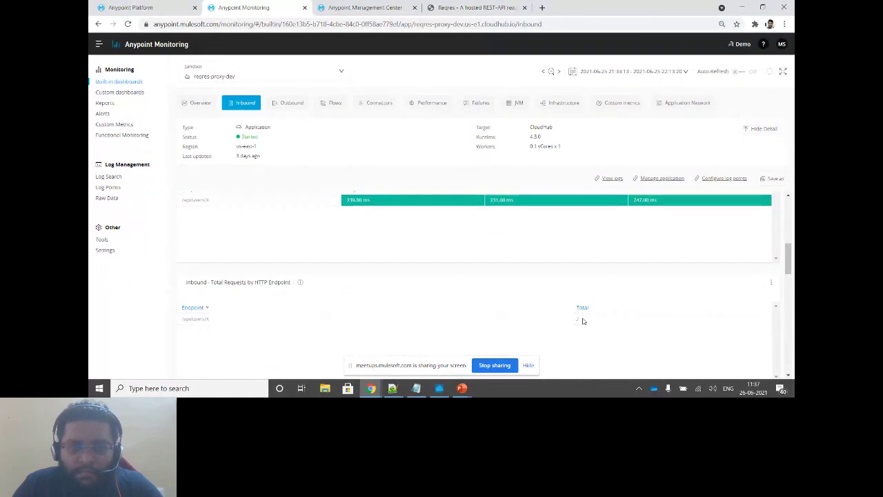
pyautogui.scroll(-3, 460, 289)
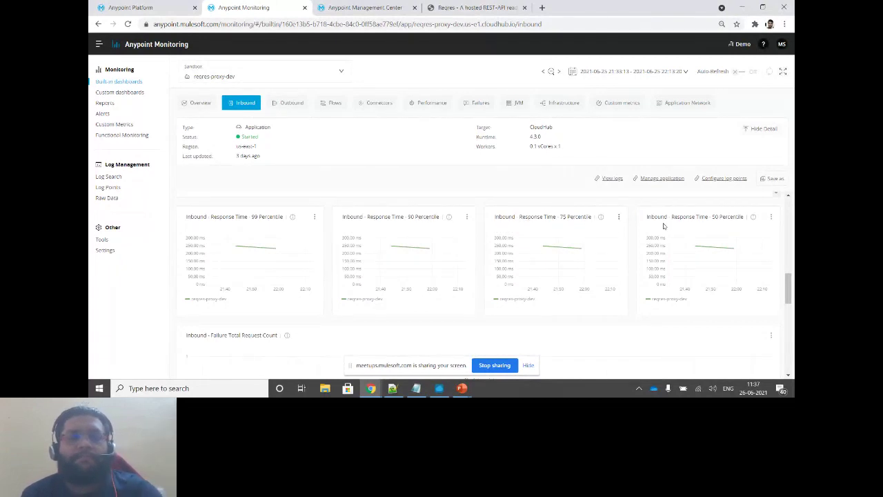
pyautogui.scroll(-5, 473, 318)
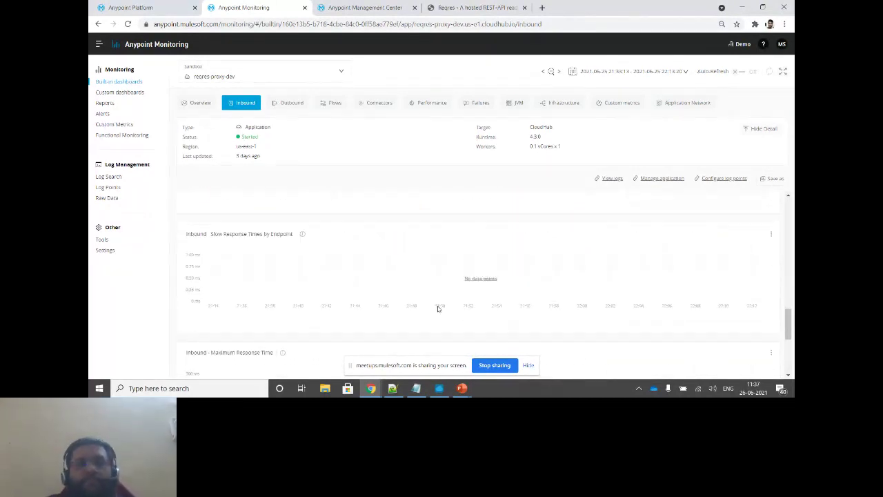
# Open the Outbound metrics of reqres-proxy-dev, check the backend address on the Reqres site, and return to the dashboard
pyautogui.click(283, 102)
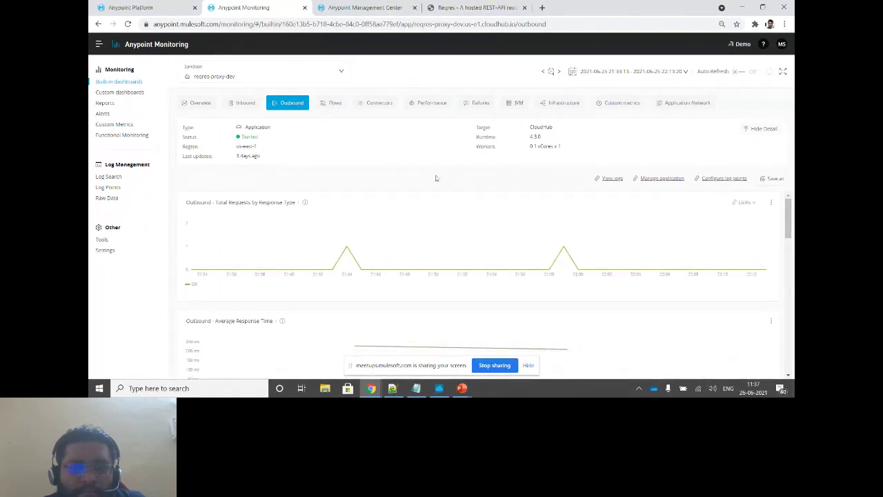
pyautogui.click(474, 9)
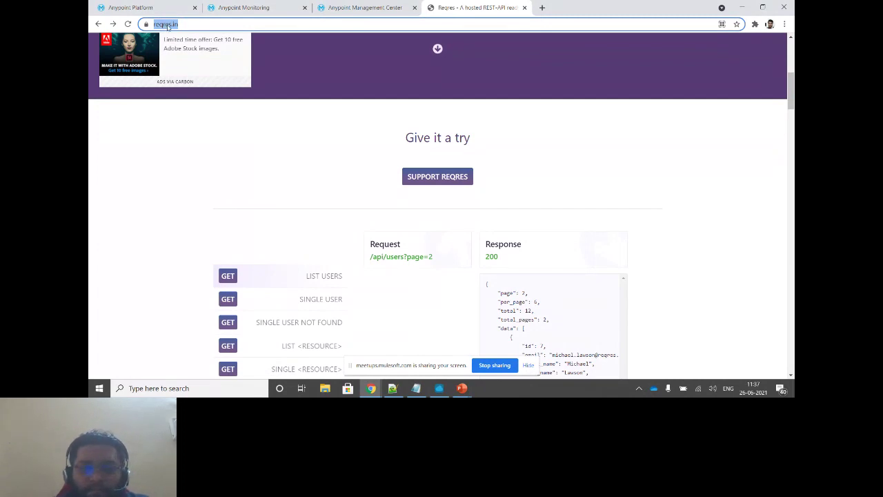
pyautogui.click(240, 8)
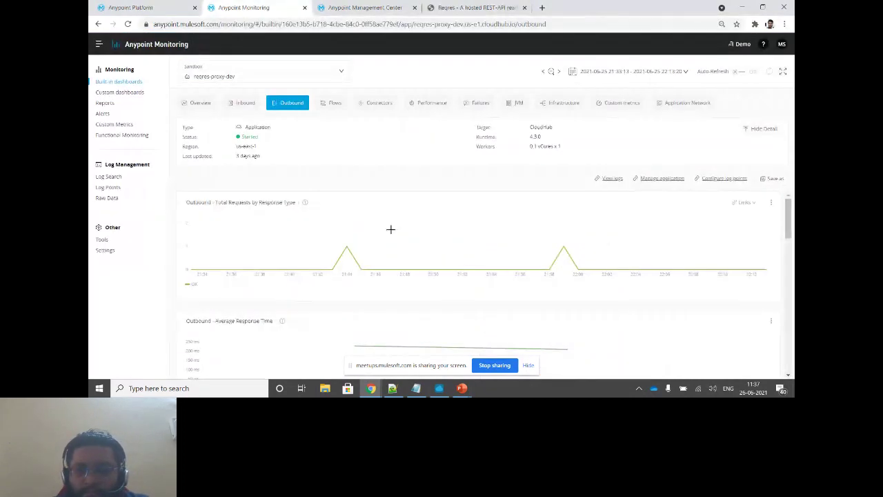
# Examine the outbound request and response time charts, and review the Flows metrics for response times, requests and failures by flow
pyautogui.moveTo(352, 258)
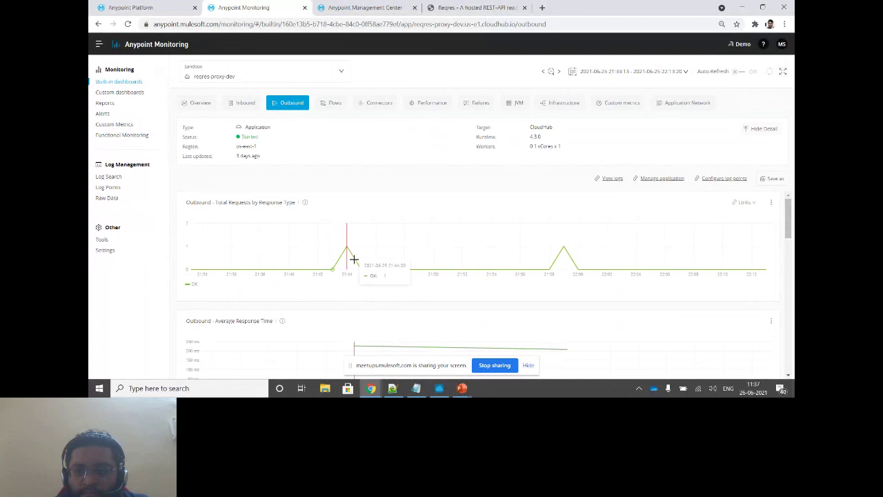
pyautogui.scroll(-5, 453, 301)
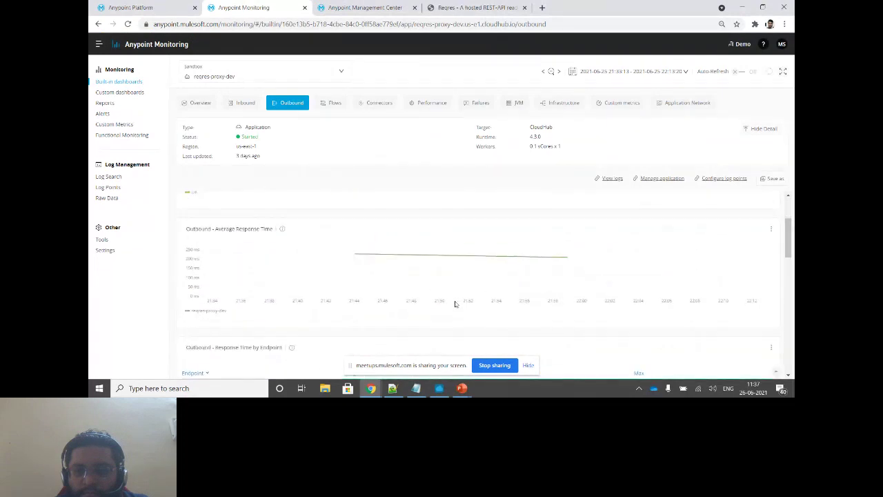
pyautogui.scroll(-3, 485, 304)
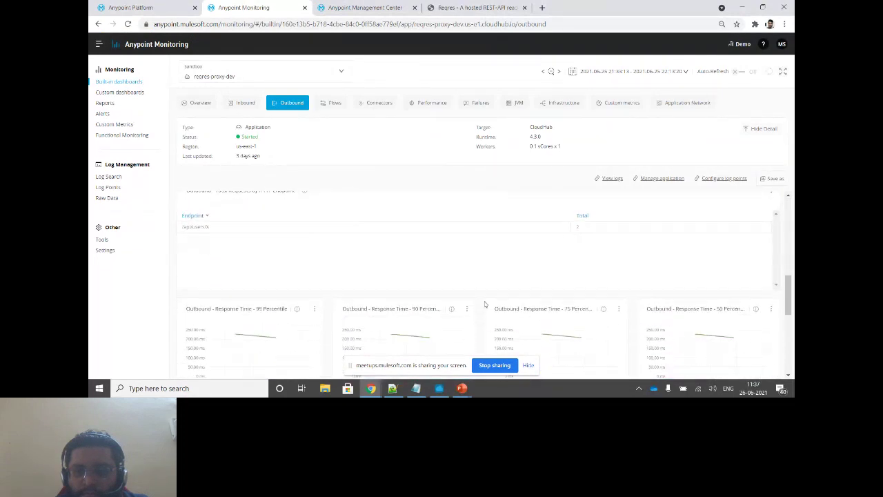
pyautogui.click(330, 102)
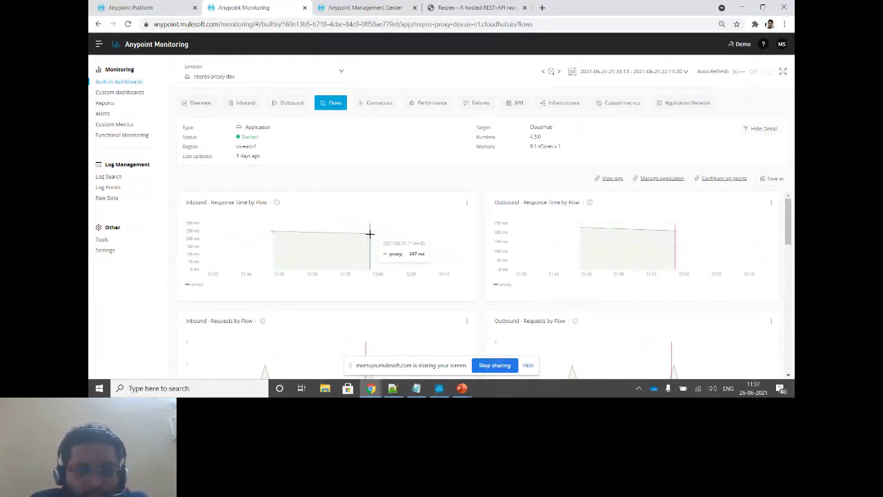
pyautogui.scroll(-3, 477, 246)
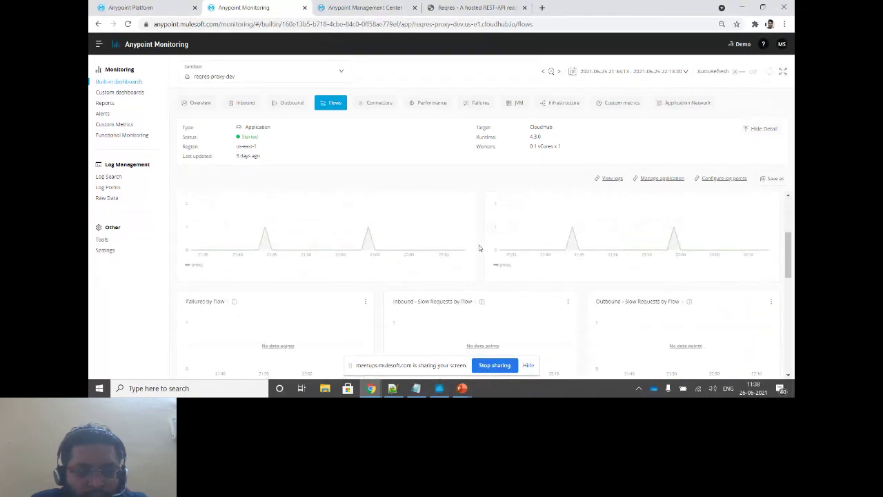
# Open the Connectors metrics and examine the message volume, response time by connector, and the Salesforce, Database and HTTP connector charts
pyautogui.click(378, 102)
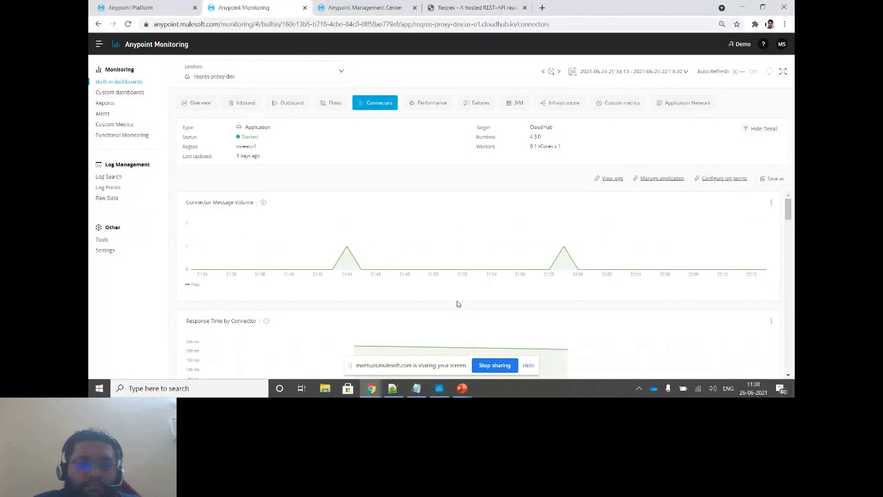
pyautogui.scroll(-2, 457, 304)
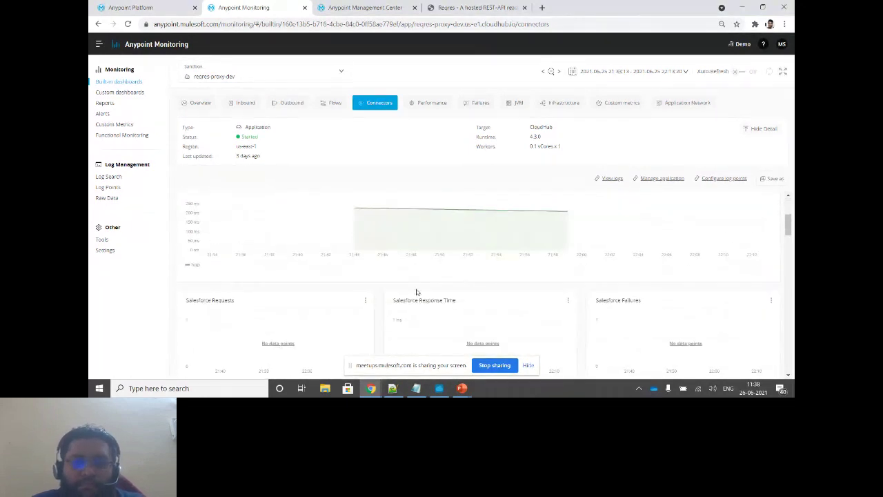
pyautogui.scroll(-1, 491, 299)
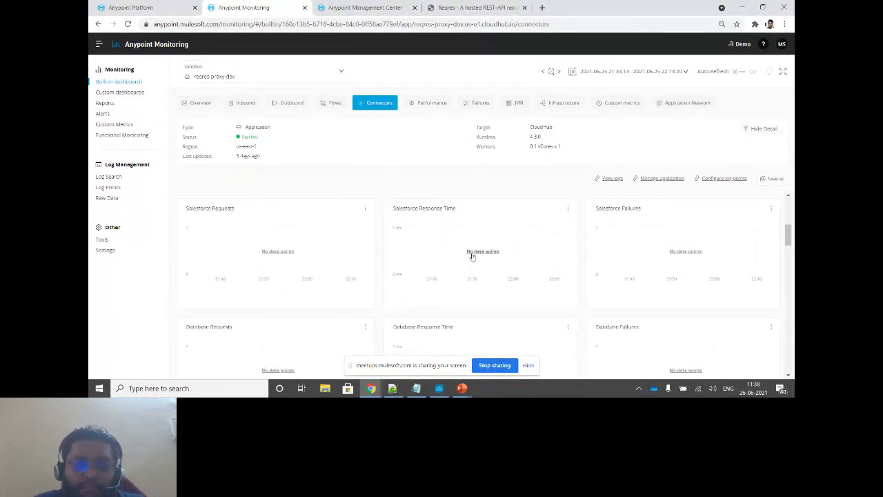
pyautogui.scroll(-1, 483, 249)
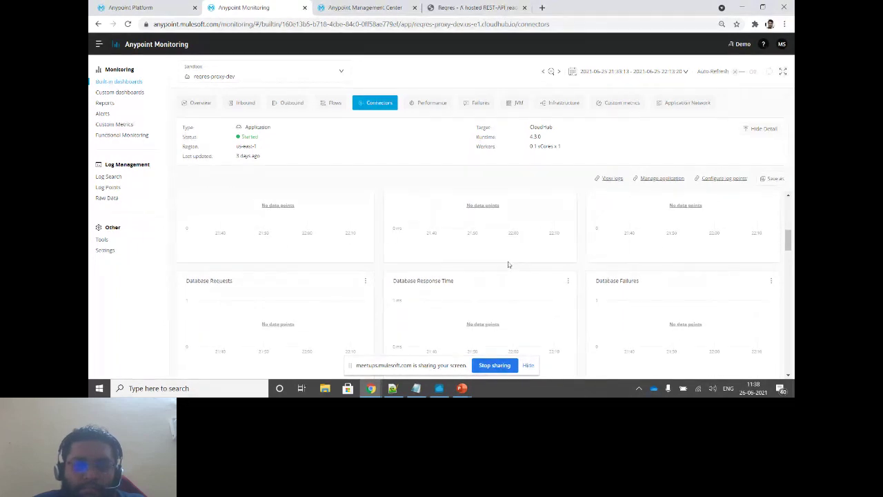
pyautogui.scroll(-1, 533, 271)
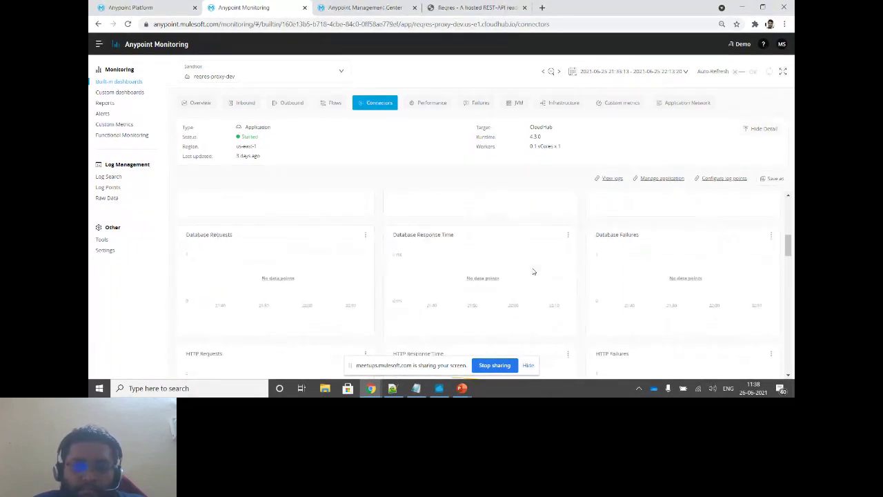
pyautogui.scroll(-2, 532, 267)
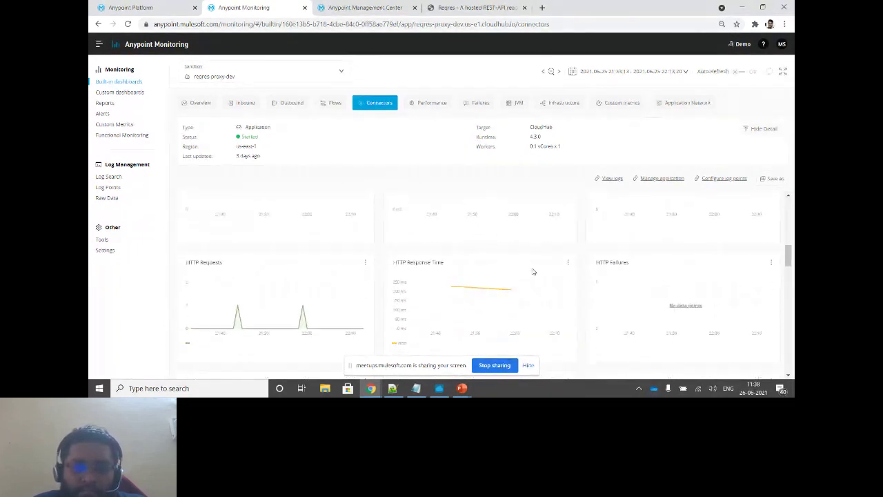
pyautogui.scroll(1, 545, 251)
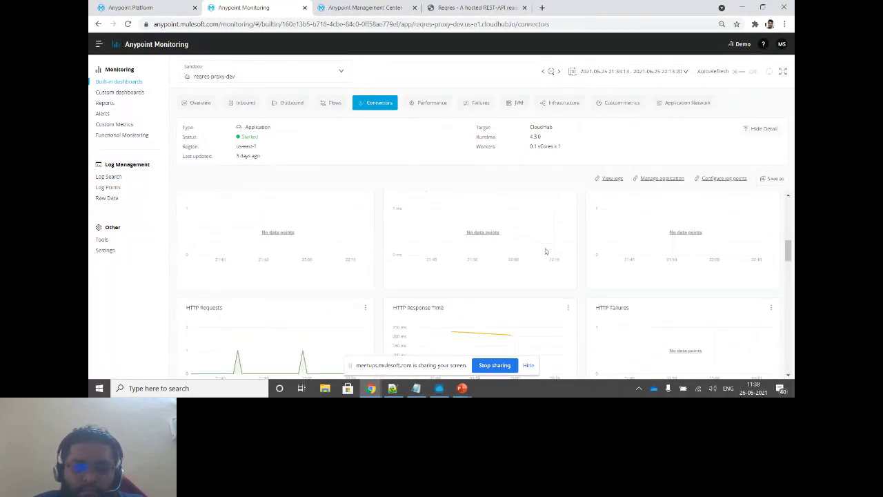
pyautogui.scroll(1, 469, 250)
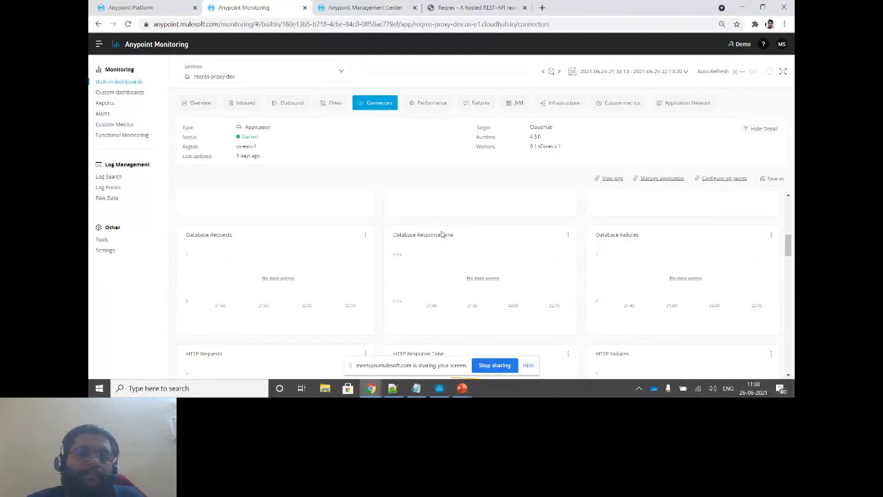
# Review the remaining connector charts down to Other Connector requests, response time and failures, and return to the Connector Message Volume chart
pyautogui.scroll(-3, 443, 235)
pyautogui.scroll(-4, 476, 259)
pyautogui.scroll(-5, 424, 298)
pyautogui.scroll(-4, 340, 306)
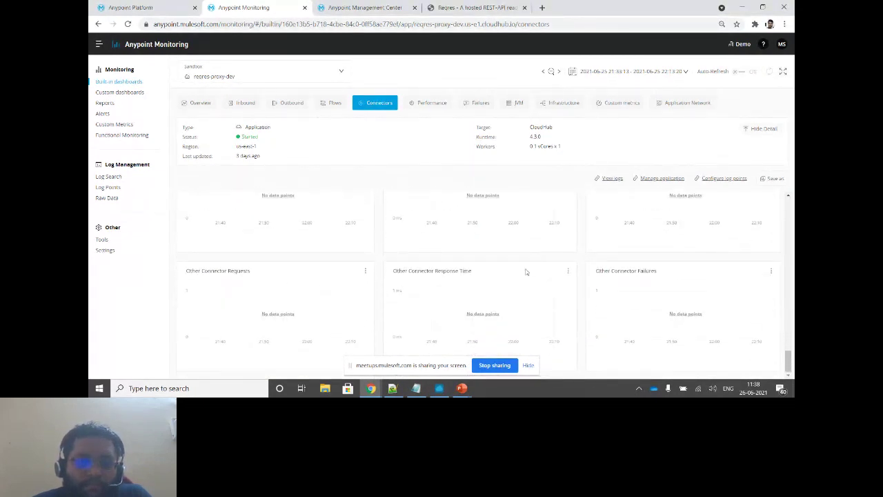
pyautogui.scroll(15, 529, 283)
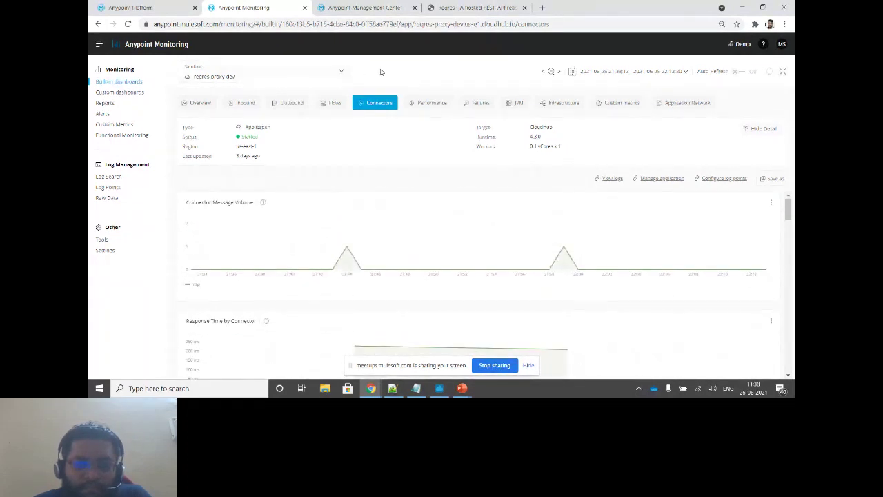
# Open the Performance metrics of reqres-proxy-dev and review the Mule messages and the inbound and outbound response time charts
pyautogui.click(426, 102)
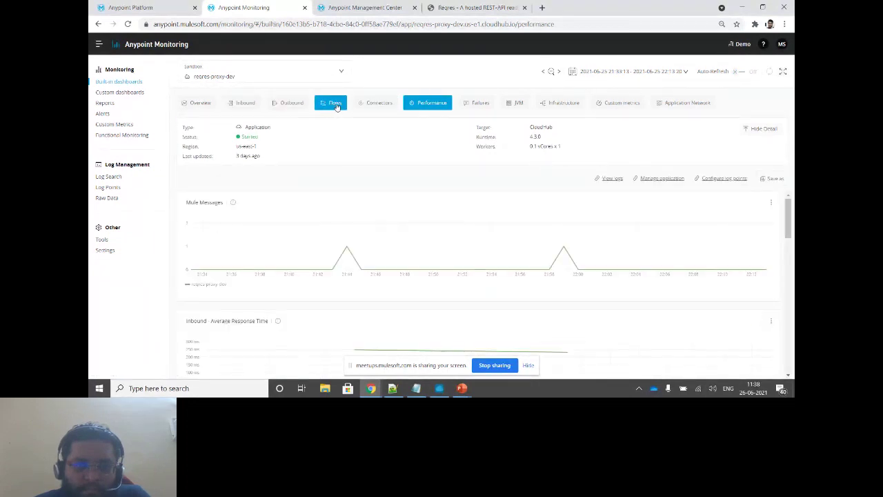
pyautogui.scroll(-2, 428, 255)
pyautogui.scroll(-5, 479, 281)
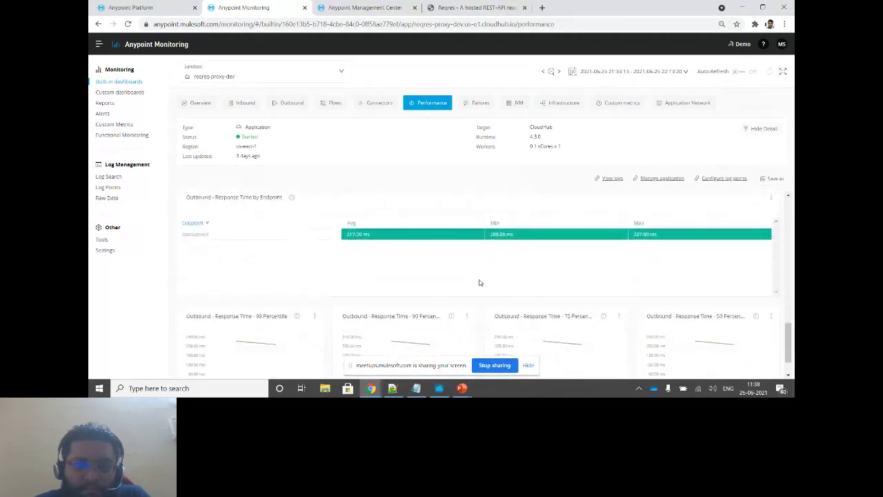
pyautogui.scroll(10, 481, 280)
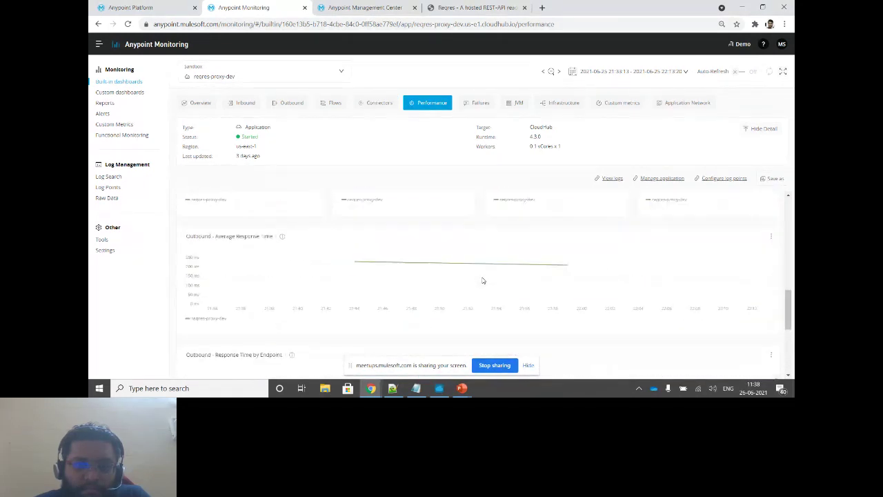
# Open the Failures metrics and review the inbound and outbound failure counts and the failure response times by endpoint
pyautogui.click(479, 103)
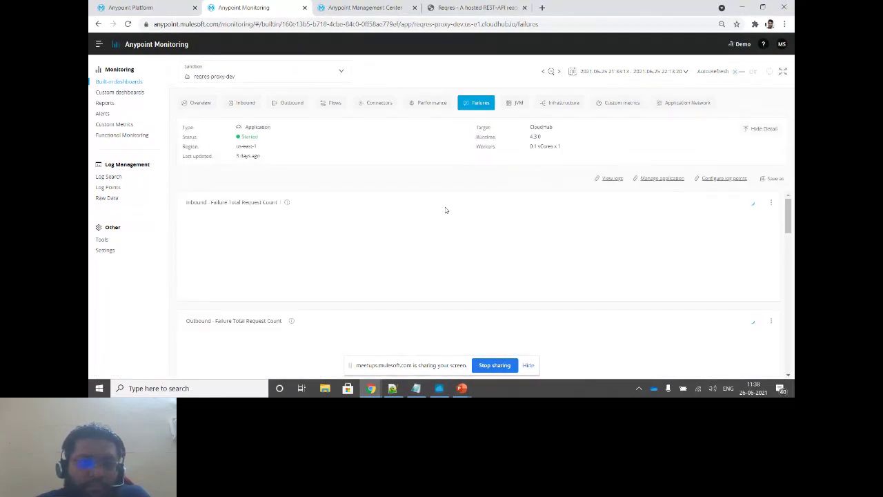
pyautogui.scroll(-5, 476, 290)
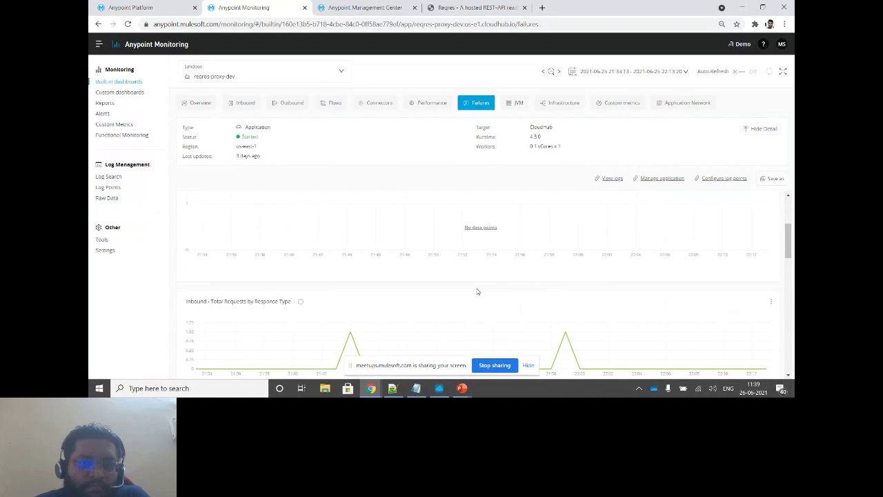
pyautogui.scroll(-2, 476, 291)
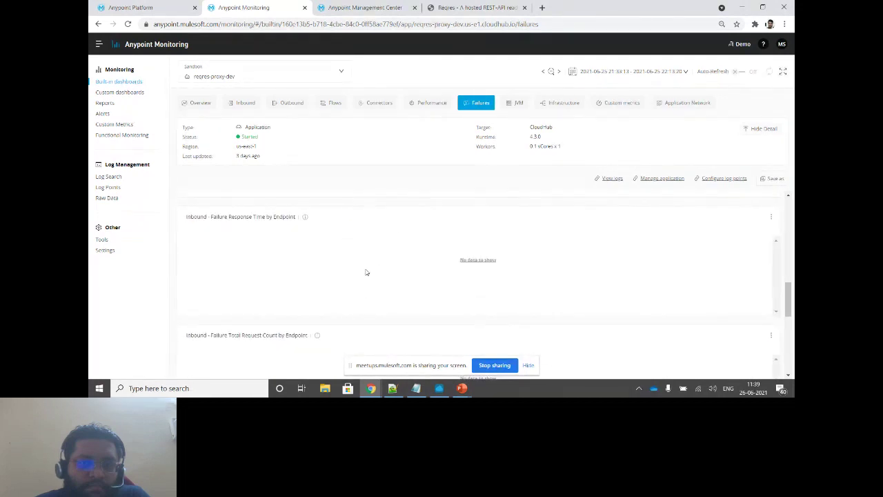
pyautogui.scroll(10, 430, 225)
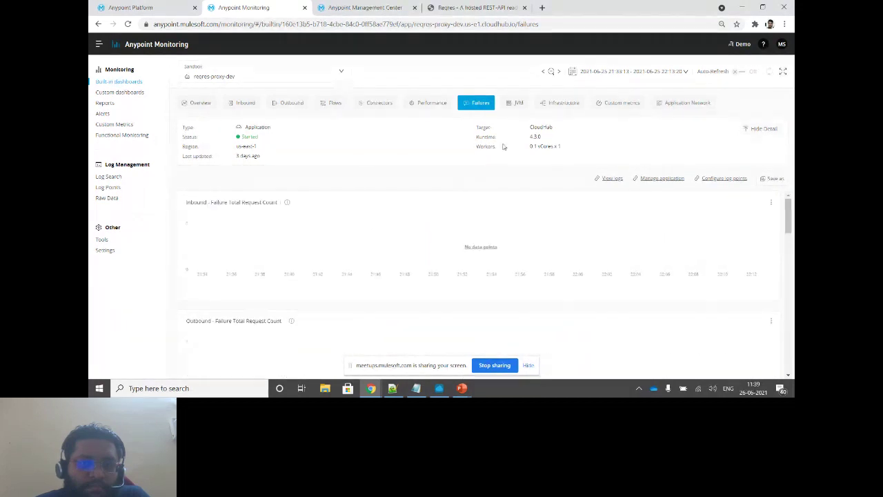
# Look through the JVM, Infrastructure and Custom Metrics views of reqres-proxy-dev, including the CPU utilization chart
pyautogui.click(517, 103)
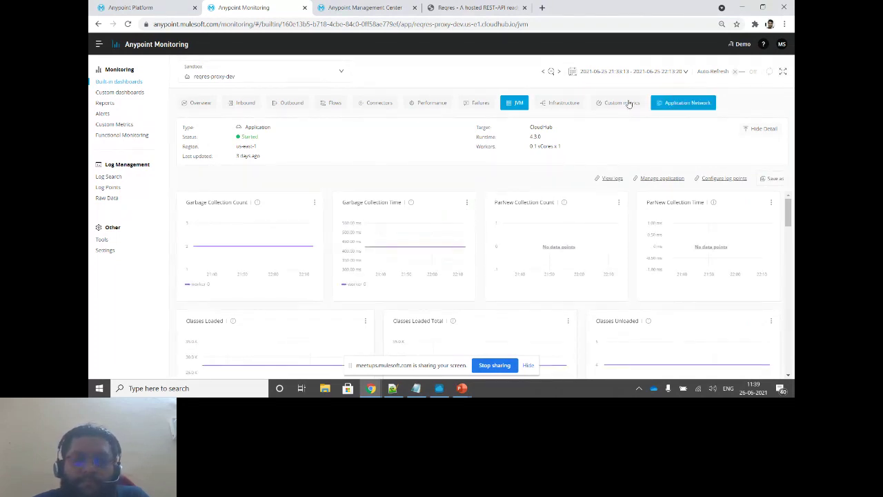
pyautogui.click(545, 104)
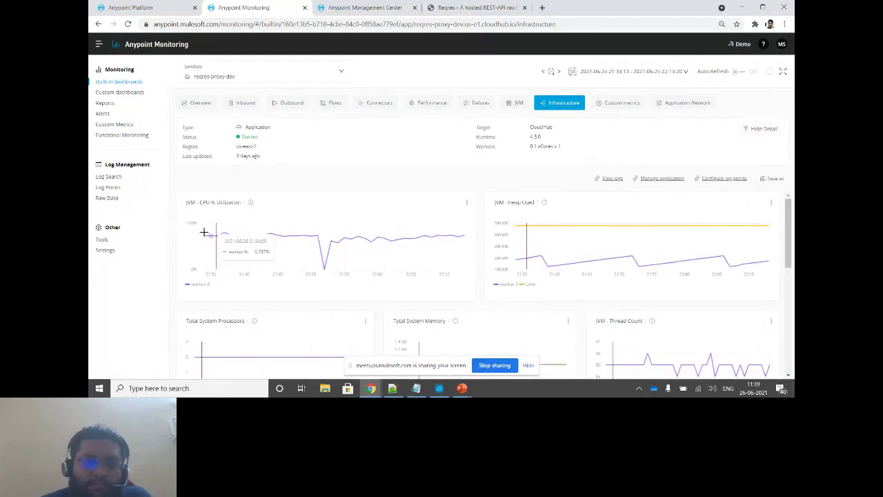
pyautogui.click(624, 105)
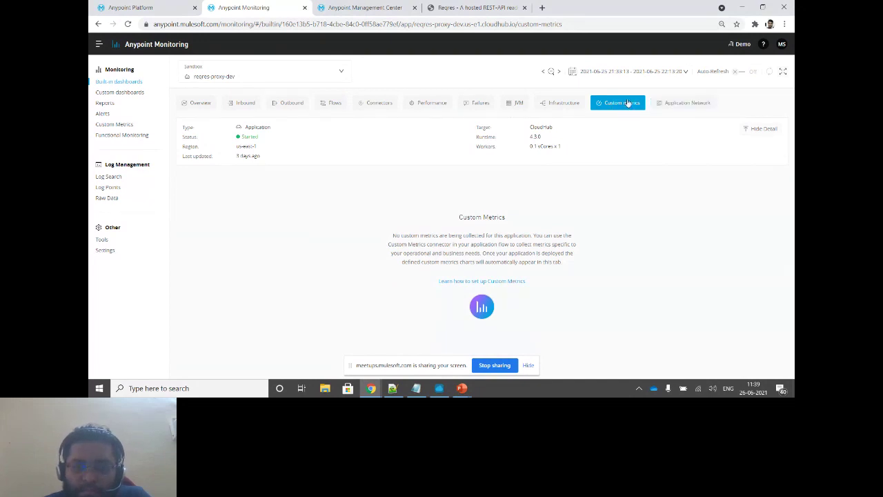
pyautogui.click(683, 103)
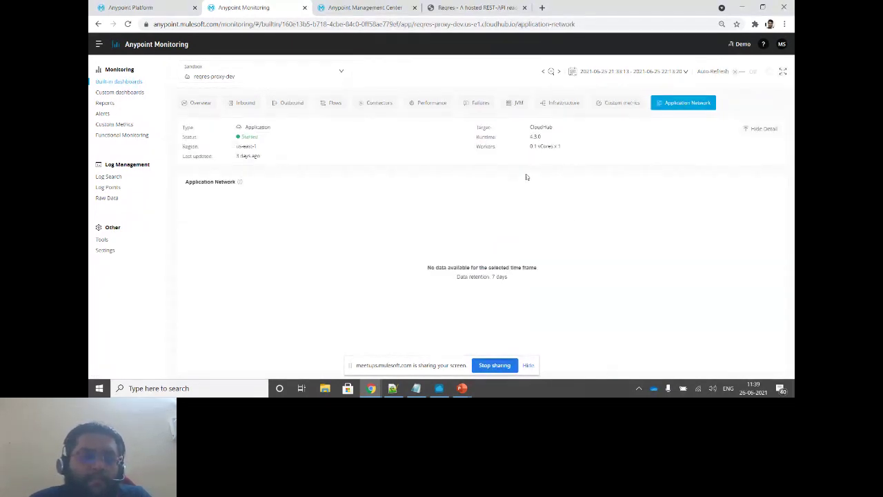
pyautogui.click(683, 74)
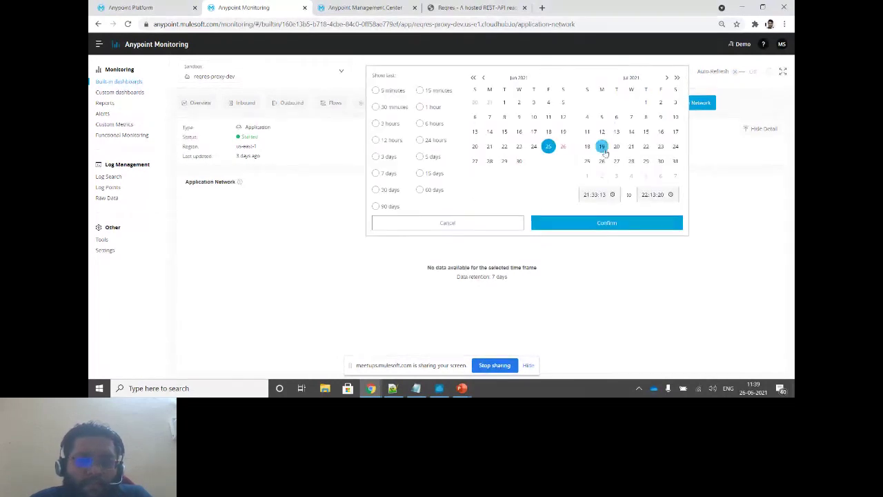
pyautogui.click(562, 144)
pyautogui.click(584, 221)
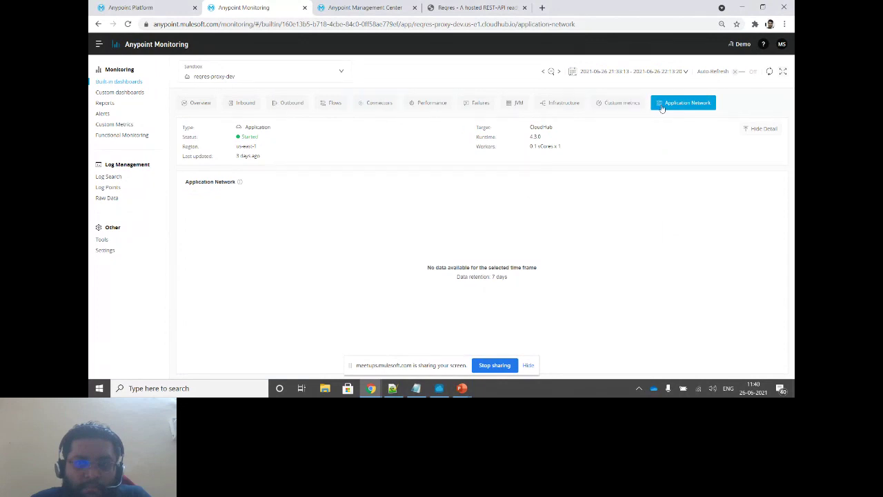
# Return to the Overview dashboard of reqres-proxy-dev, and switch to the PowerPoint slide show to present the Custom Dashboards slide
pyautogui.tripleClick(524, 268)
pyautogui.click(517, 280)
pyautogui.click(204, 103)
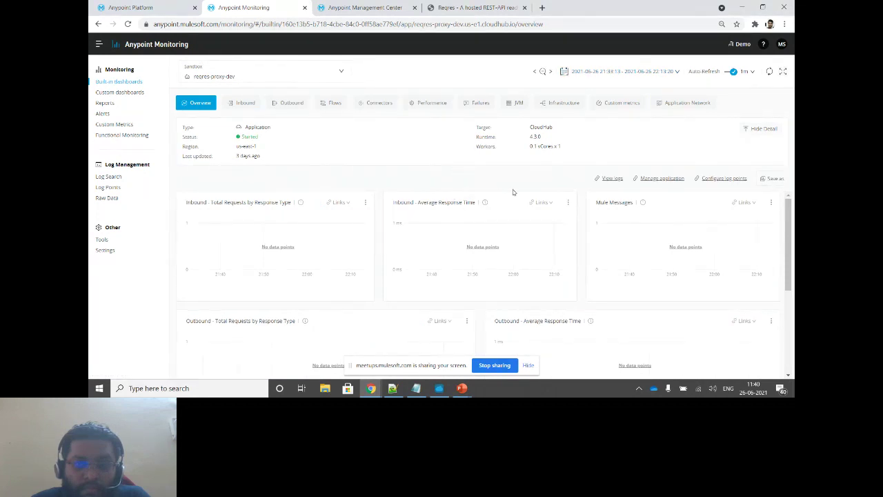
pyautogui.hotkey('alt', 'Tab')
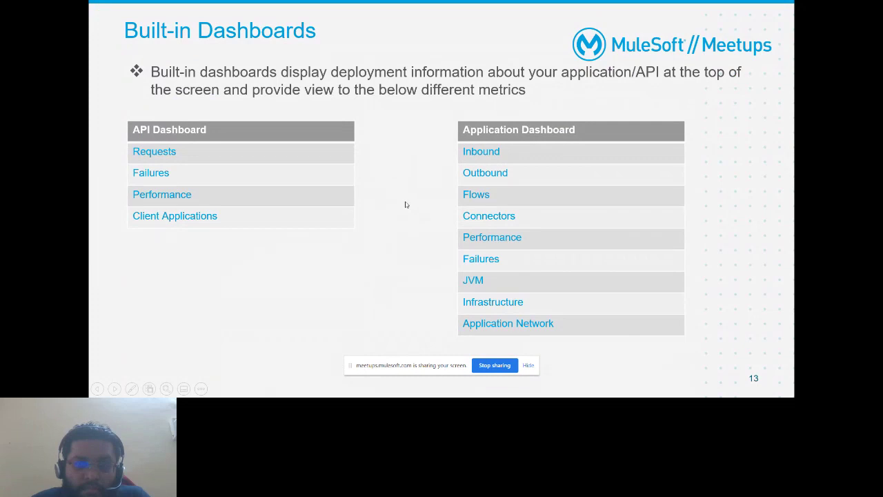
pyautogui.press('Right')
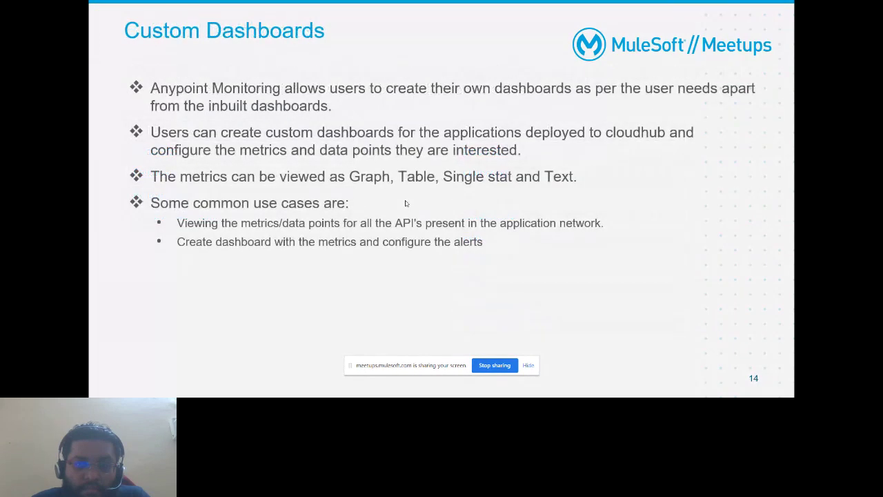
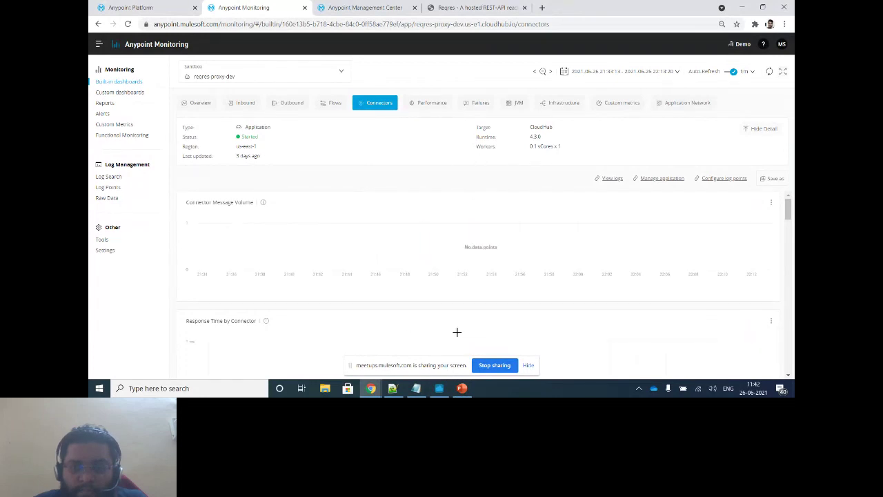
# Review the Connectors charts for message volume and response time, and the Salesforce, Database and HTTP request, response time and failure charts
pyautogui.scroll(-1, 475, 310)
pyautogui.scroll(-1, 475, 310)
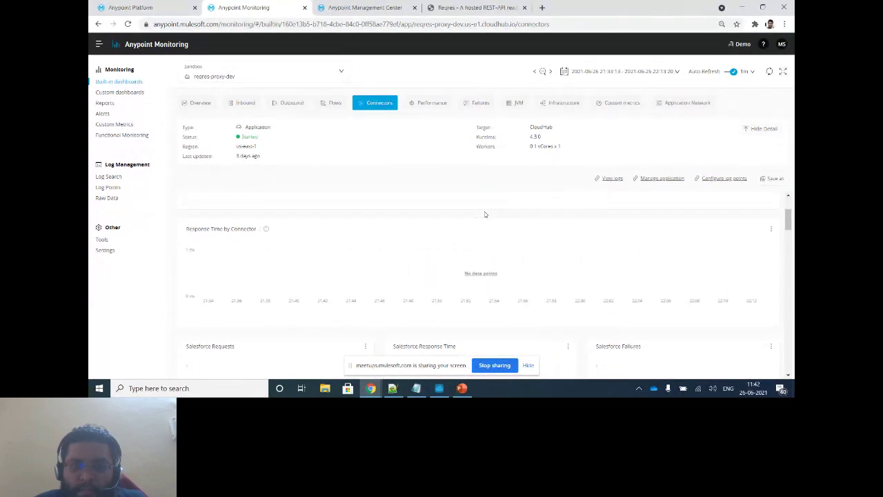
pyautogui.scroll(1, 473, 222)
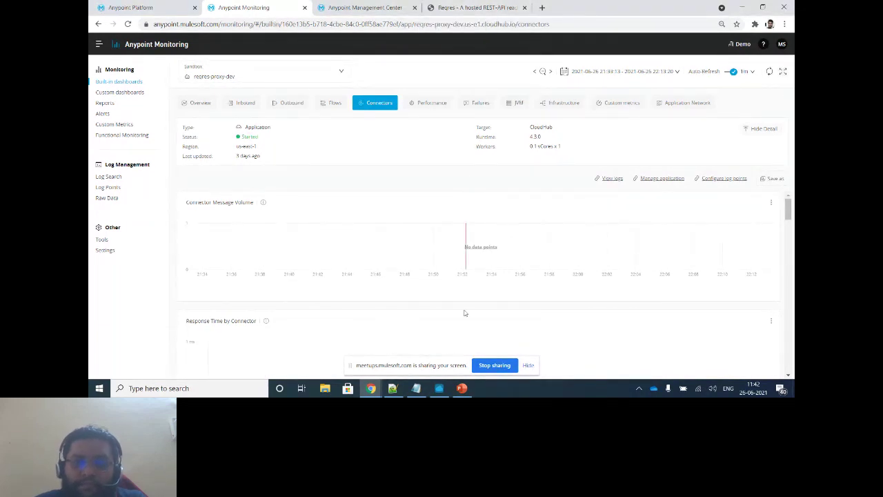
pyautogui.scroll(-3, 481, 279)
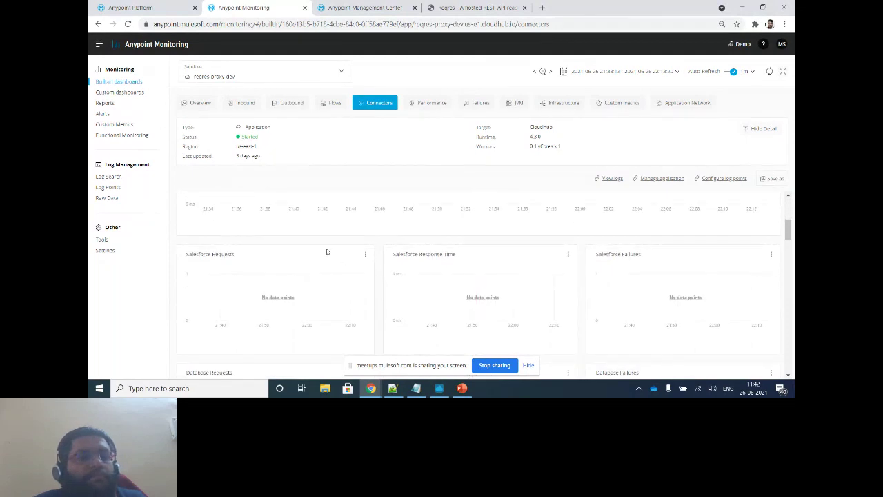
pyautogui.scroll(-3, 414, 276)
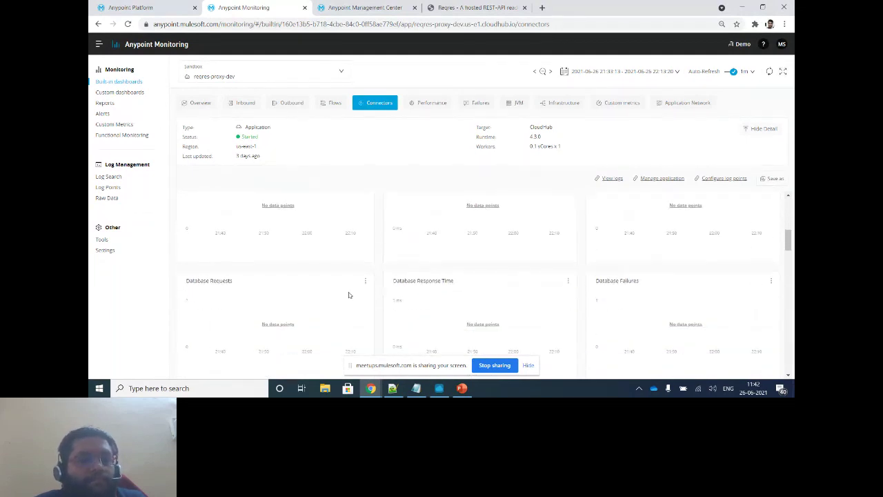
pyautogui.scroll(-5, 418, 275)
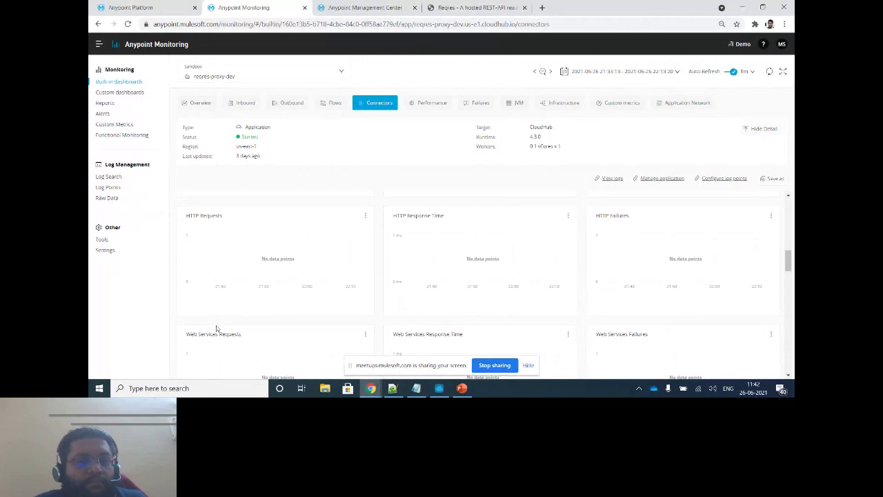
# Look through the remaining connector charts, including SFTP, SMTP, Object Store, Anypoint MQ and Other Connector, and return to the start of the view
pyautogui.scroll(-2, 324, 321)
pyautogui.scroll(-3, 324, 318)
pyautogui.scroll(-1, 221, 299)
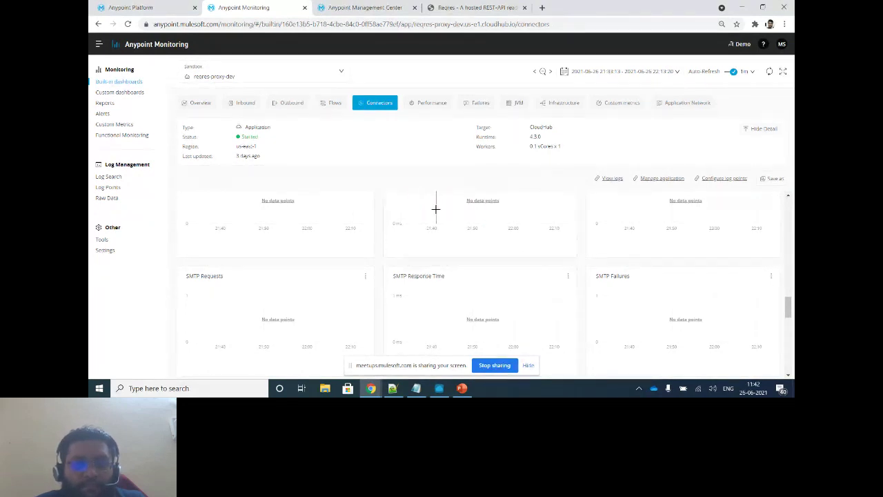
pyautogui.scroll(1, 496, 235)
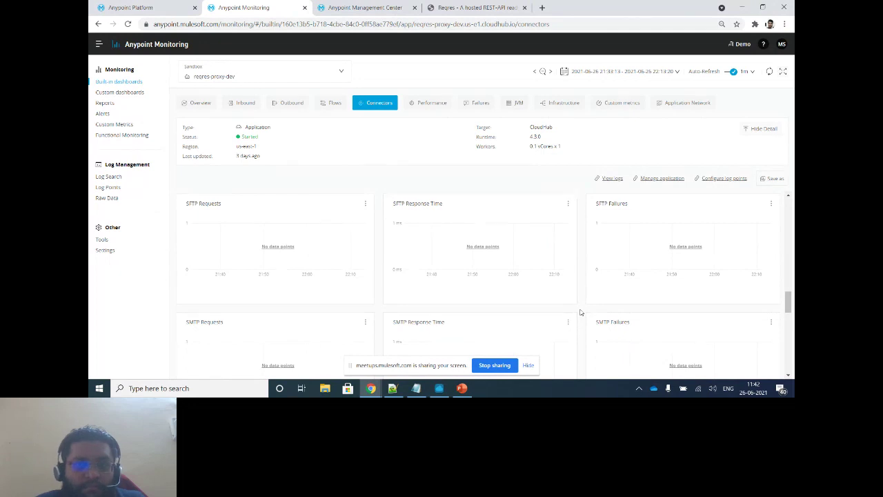
pyautogui.scroll(-3, 579, 313)
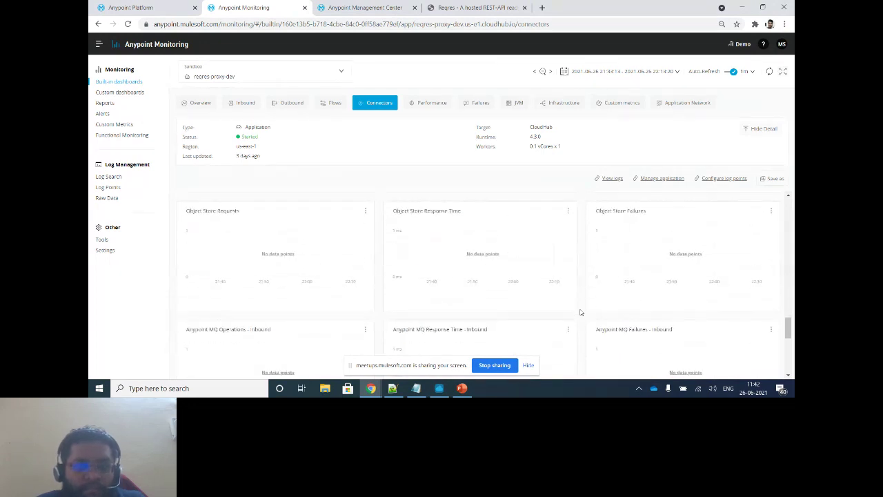
pyautogui.scroll(-5, 580, 312)
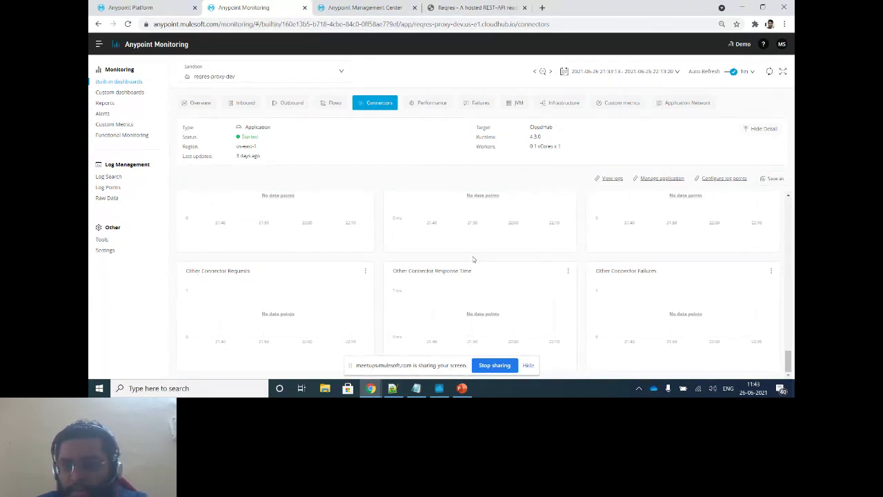
pyautogui.scroll(10, 473, 258)
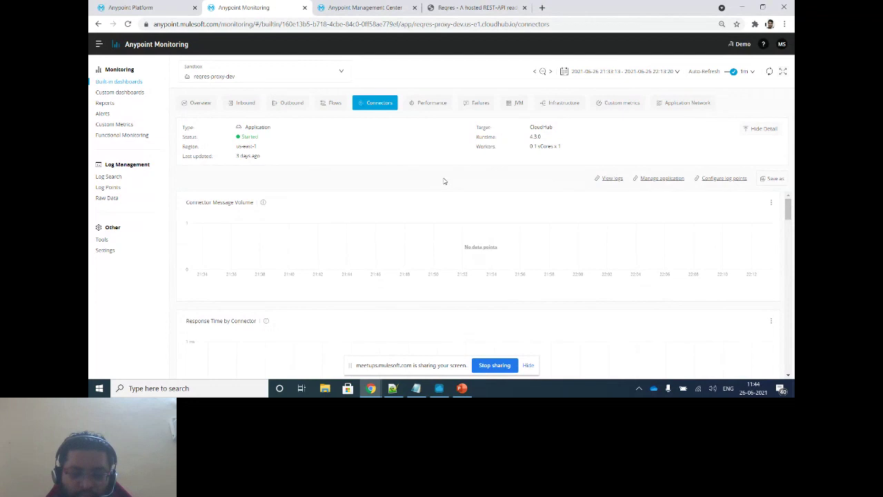
pyautogui.click(332, 104)
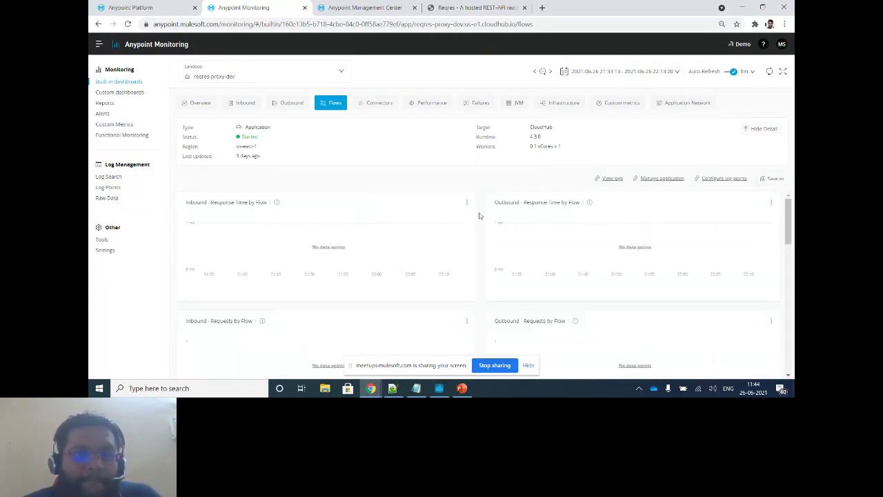
pyautogui.click(634, 72)
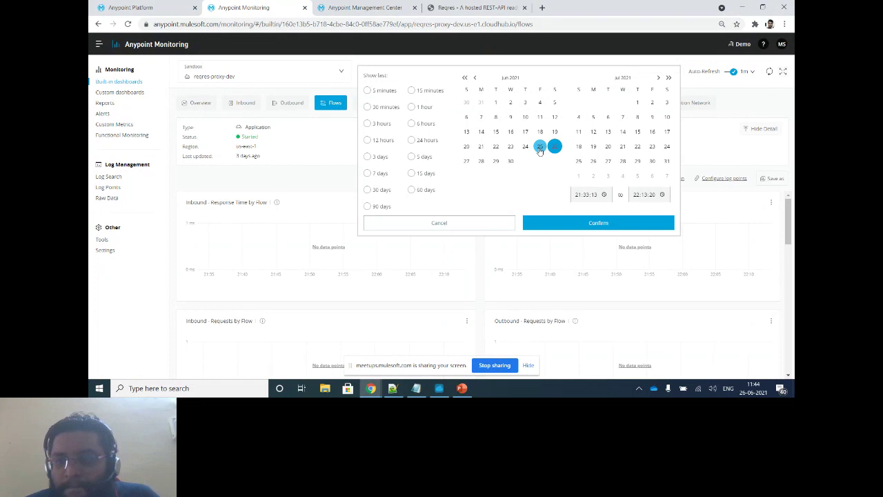
pyautogui.click(573, 220)
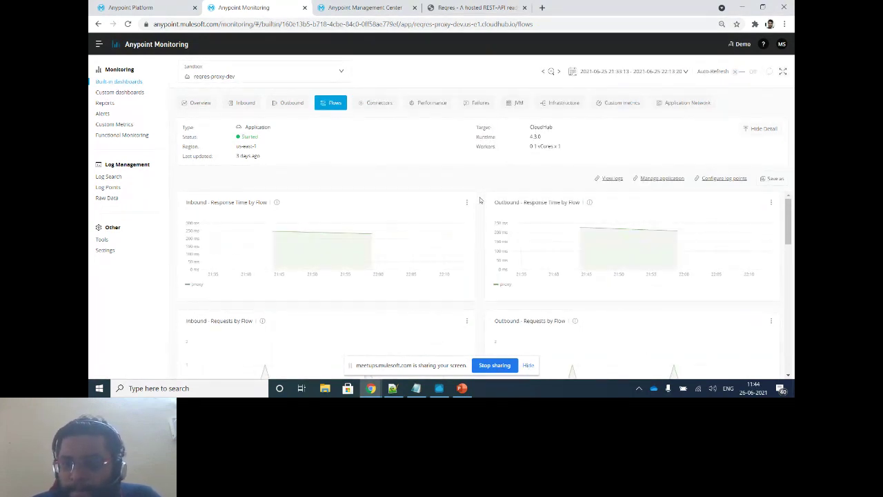
pyautogui.scroll(-1, 480, 200)
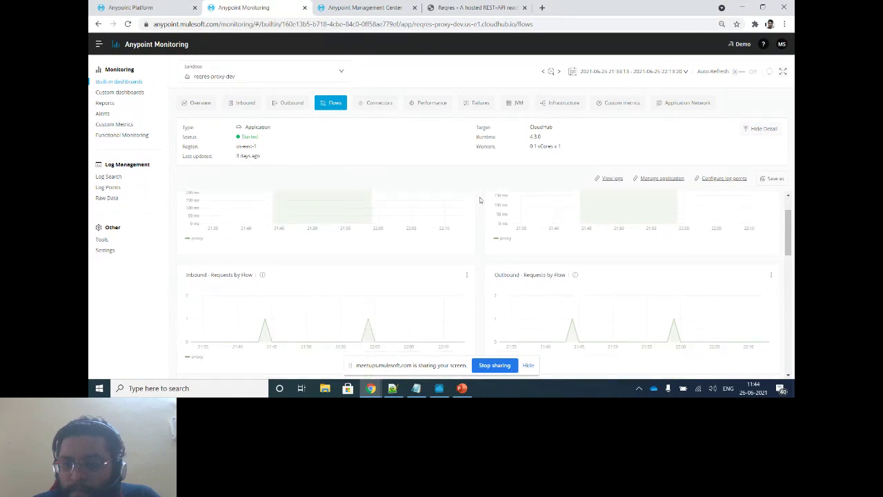
pyautogui.scroll(1, 480, 200)
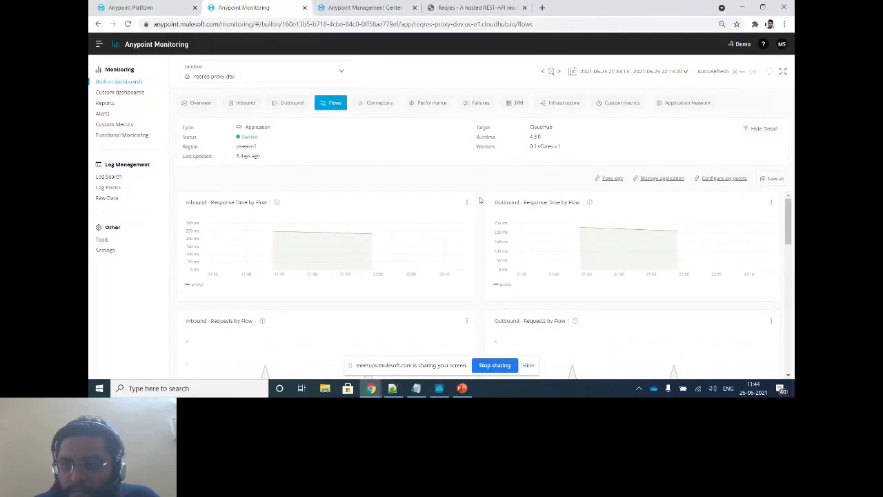
pyautogui.scroll(-2, 480, 202)
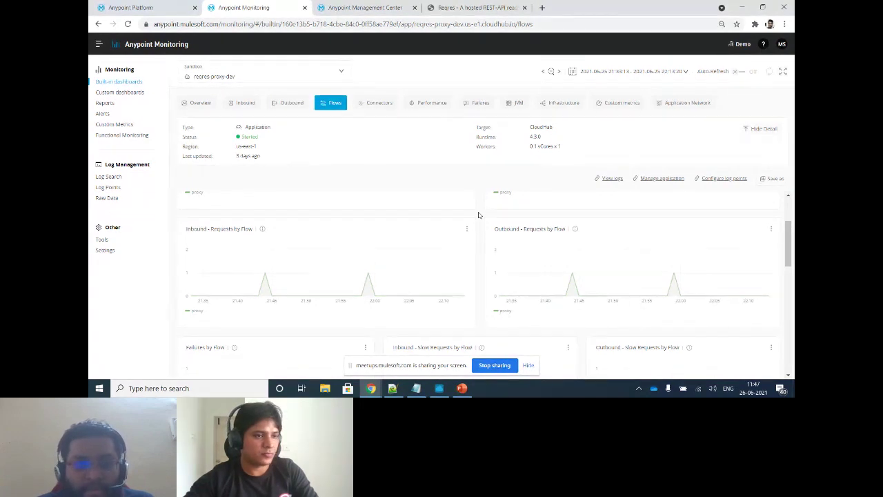
pyautogui.hotkey('alt', 'Tab')
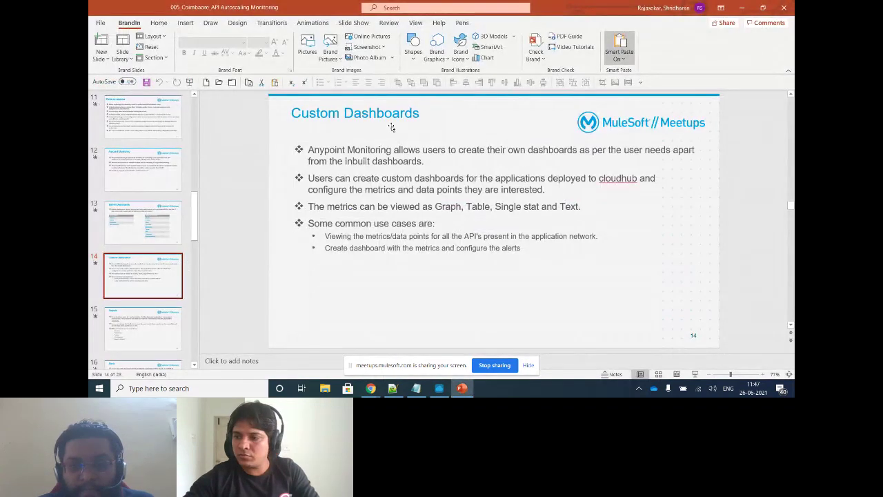
pyautogui.hotkey('alt', 'Tab')
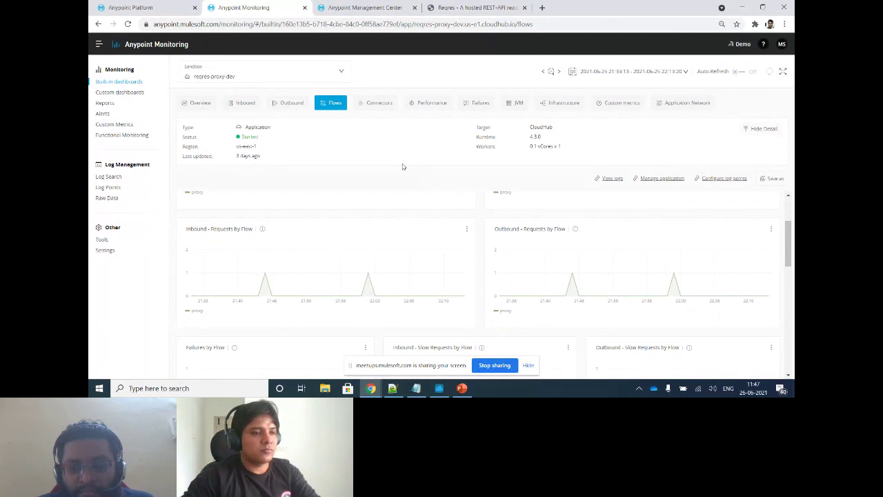
pyautogui.click(272, 79)
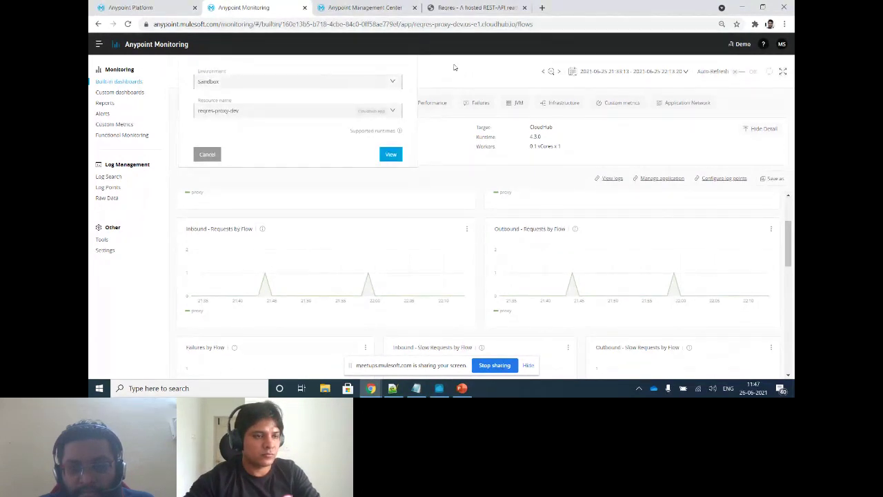
pyautogui.click(207, 154)
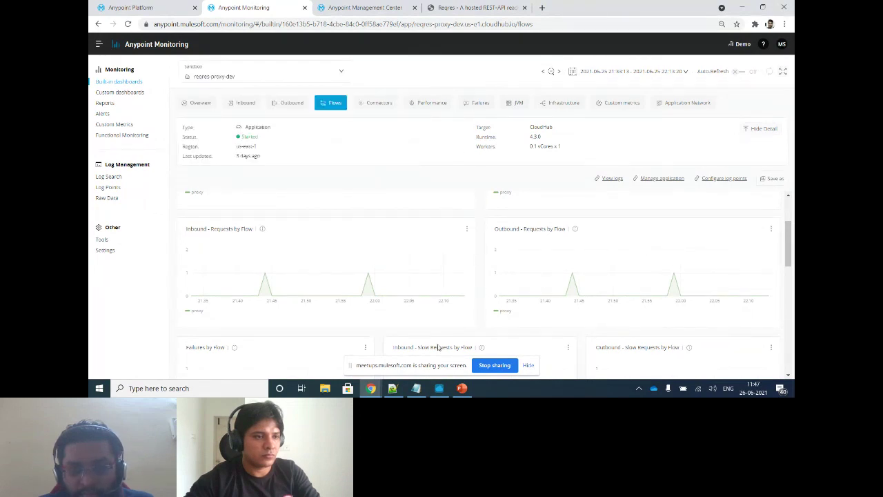
pyautogui.moveTo(426, 394)
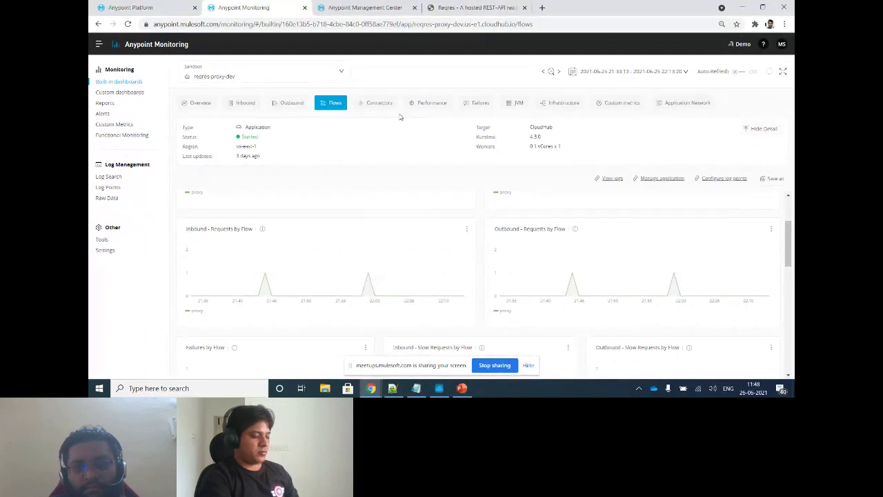
# Open the custom dashboards list, create a new dashboard, and add a graph to its empty row
pyautogui.click(134, 93)
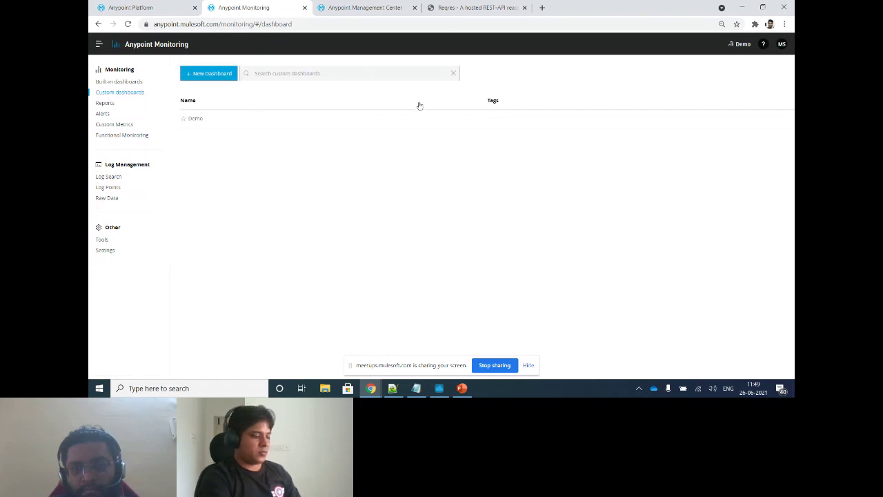
pyautogui.hotkey('alt', 'Tab')
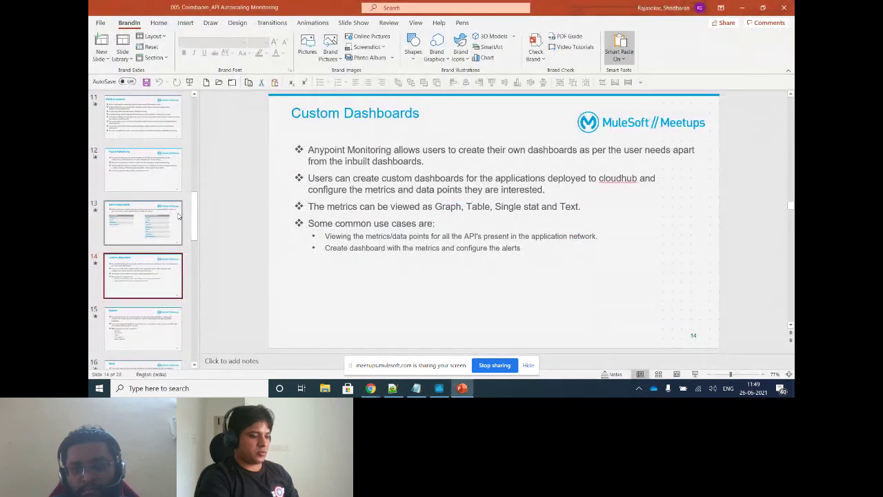
pyautogui.hotkey('alt', 'Tab')
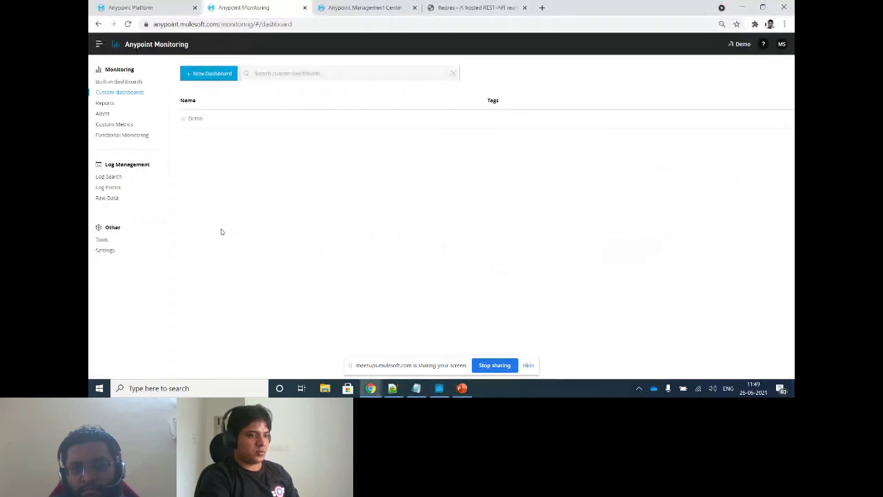
pyautogui.click(201, 74)
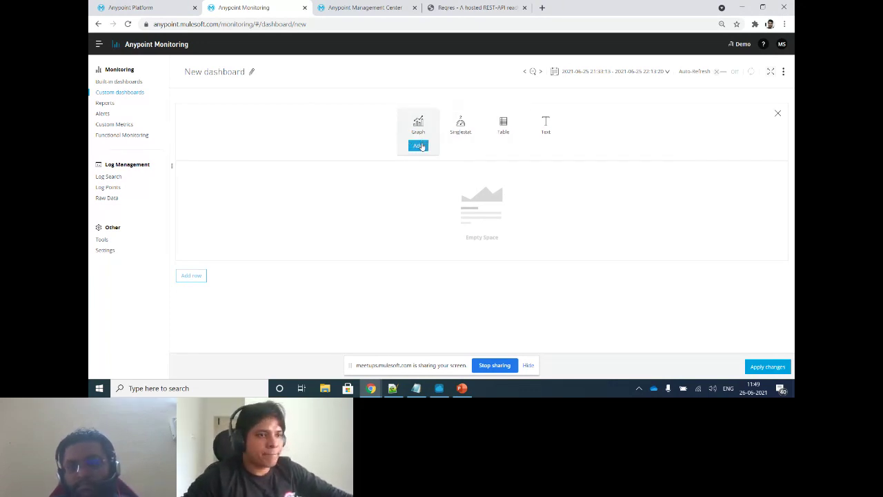
pyautogui.click(418, 146)
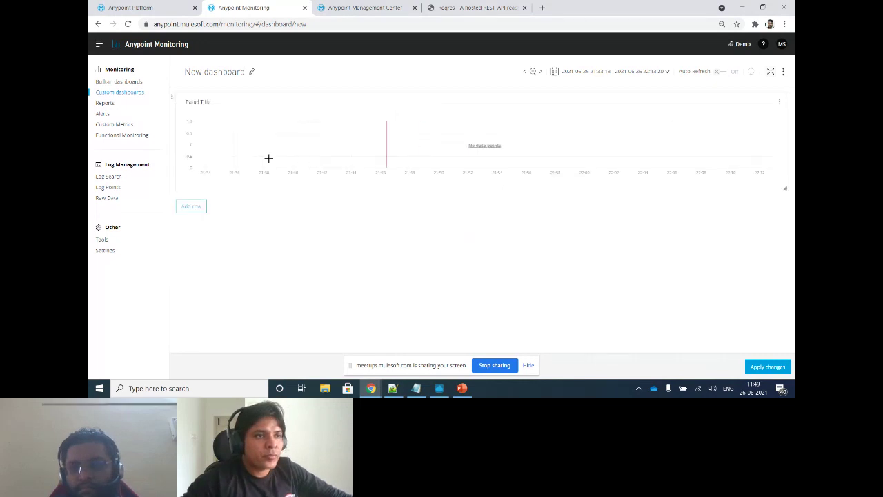
# Open the new graph's configuration and set its environment to Sandbox, with reqres-proxy-dev as the resource
pyautogui.click(778, 102)
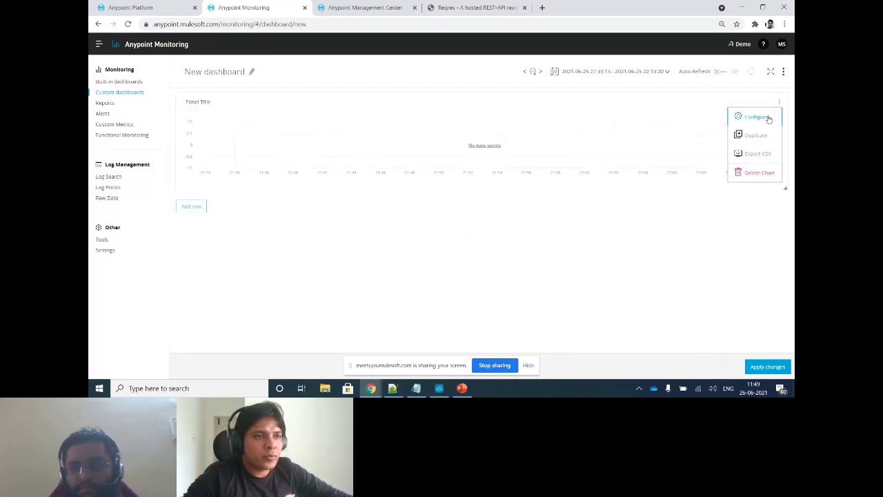
pyautogui.click(756, 117)
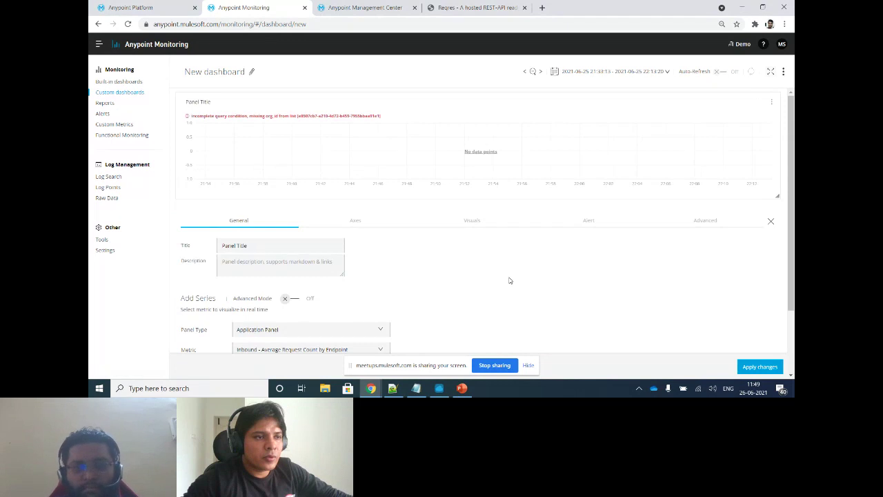
pyautogui.scroll(-1, 509, 280)
pyautogui.scroll(-1, 448, 296)
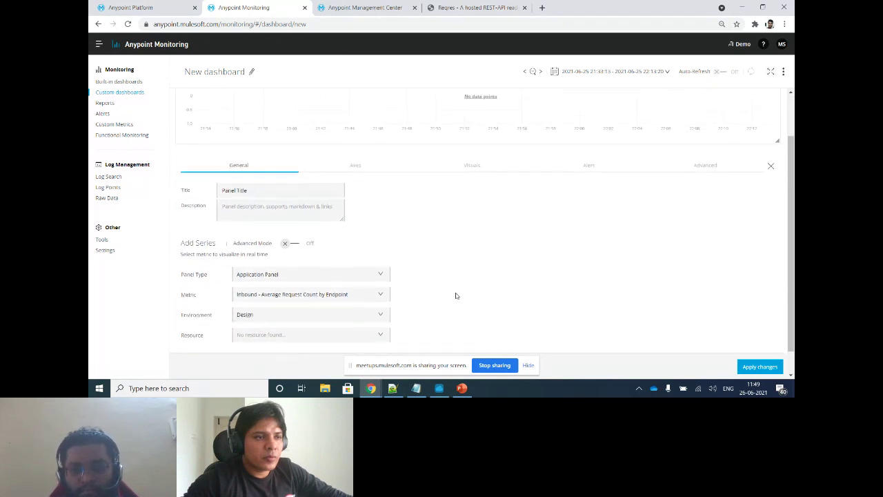
pyautogui.click(283, 286)
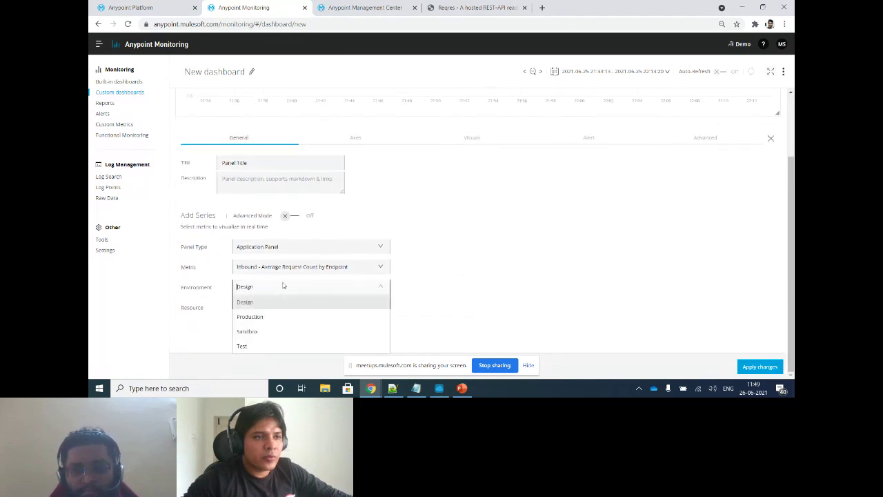
pyautogui.click(247, 331)
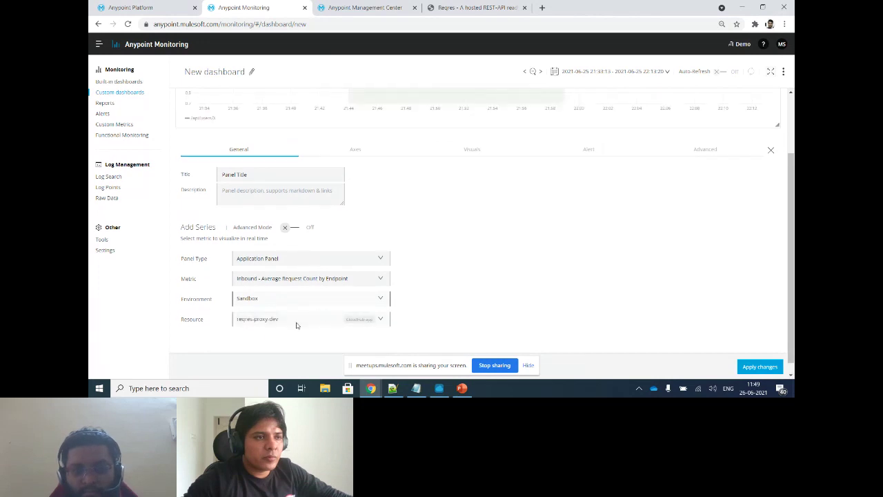
# Reselect reqres-proxy-dev as the graph's resource and set its metric to Outbound - Failure Average Response Time by Endpoint
pyautogui.click(296, 321)
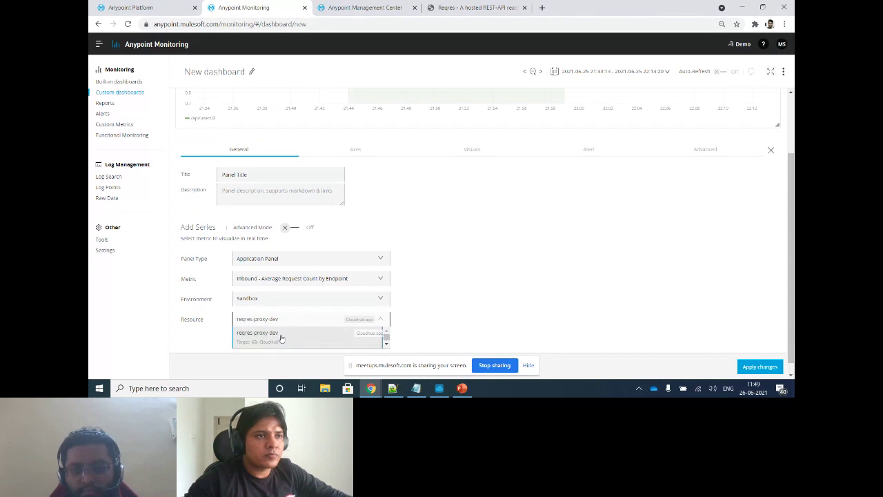
pyautogui.click(281, 338)
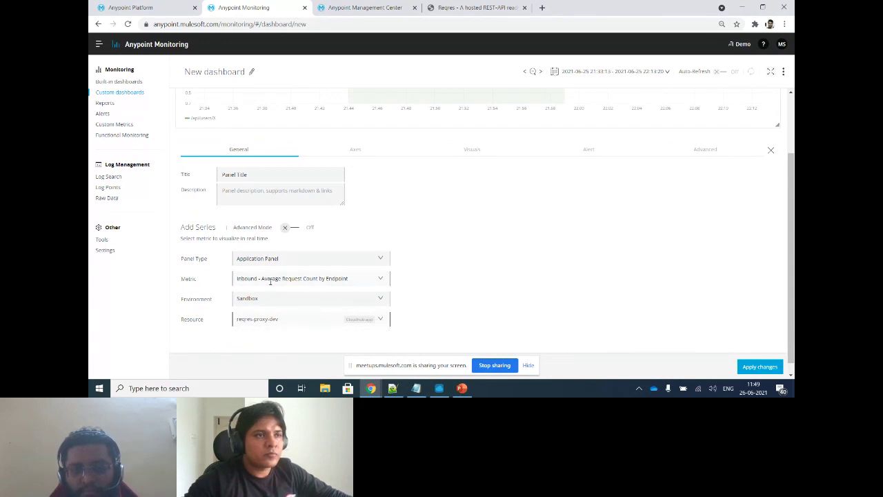
pyautogui.click(272, 279)
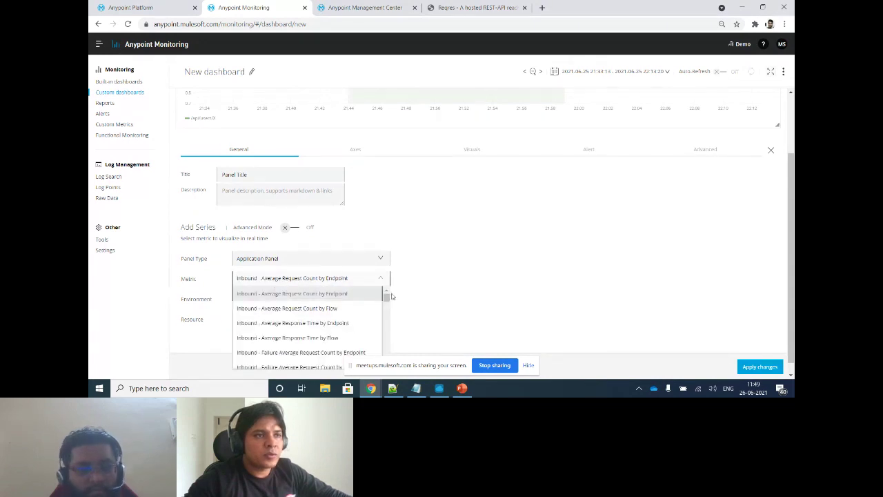
pyautogui.scroll(-1, 491, 290)
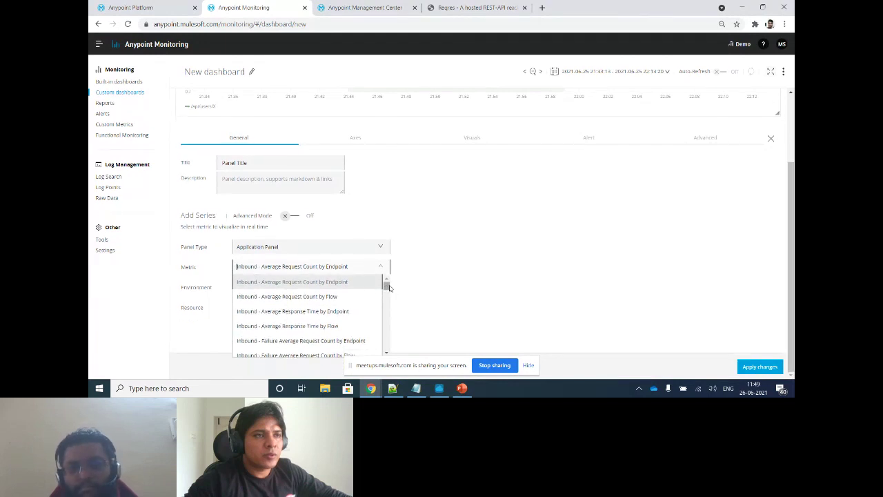
pyautogui.moveTo(388, 287); pyautogui.dragTo(387, 295)
pyautogui.scroll(-10, 282, 304)
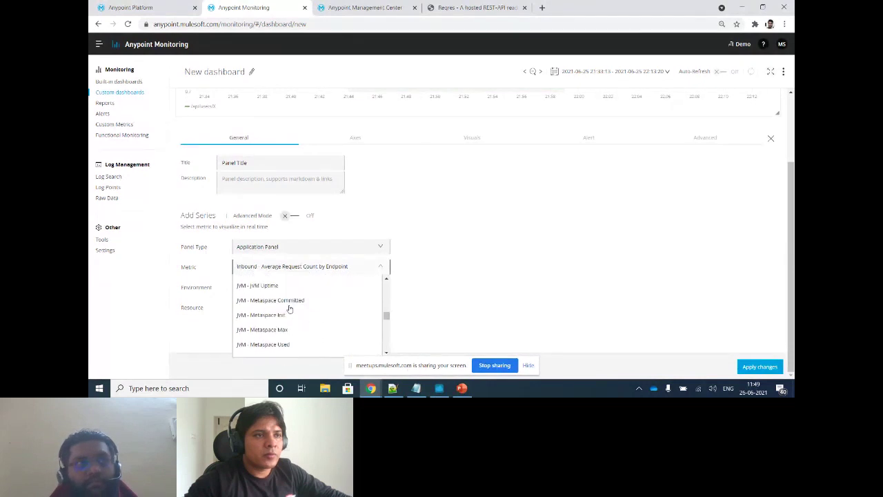
pyautogui.scroll(-10, 289, 311)
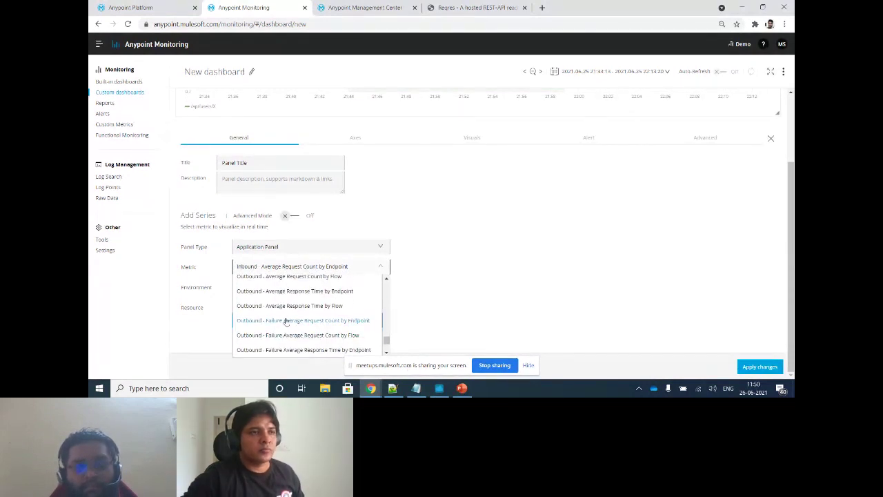
pyautogui.scroll(-2, 285, 335)
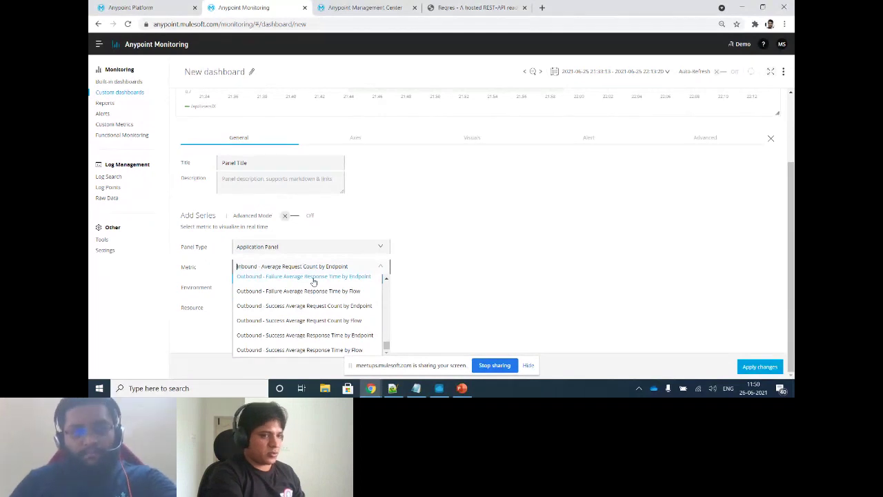
pyautogui.click(314, 276)
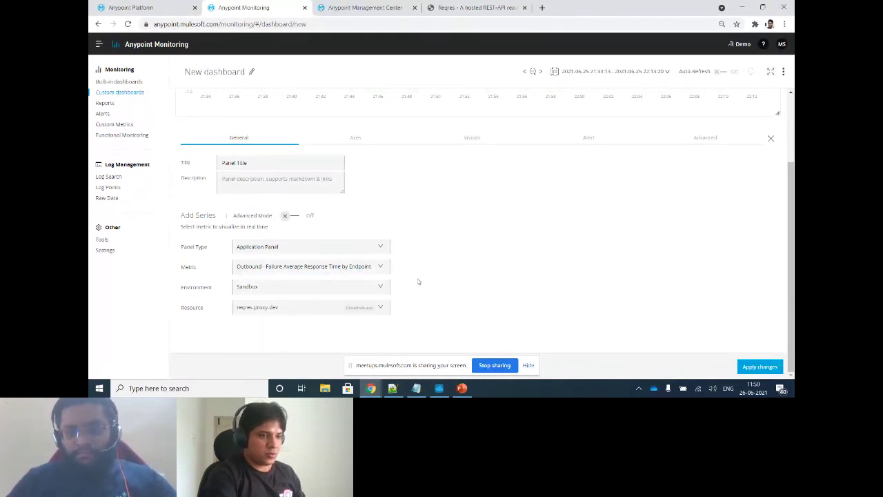
# Apply the graph changes and save the new dashboard under the name Req Res
pyautogui.click(761, 367)
pyautogui.click(451, 158)
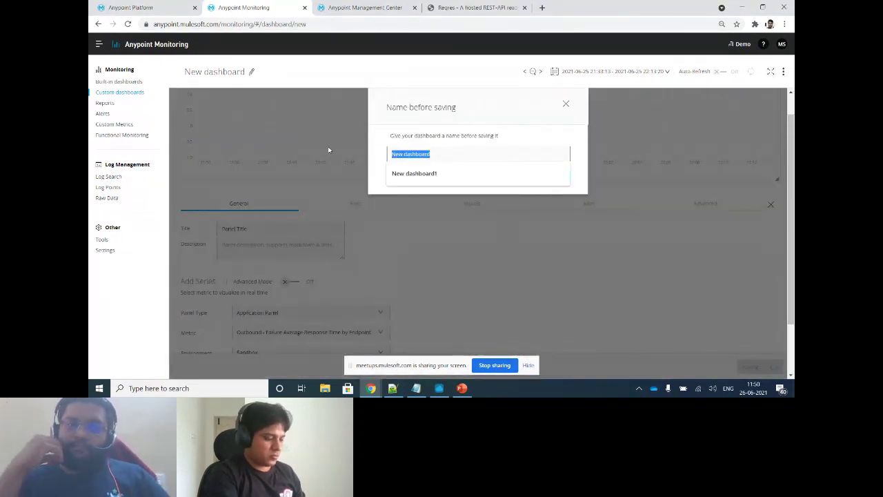
pyautogui.write('Req Res')
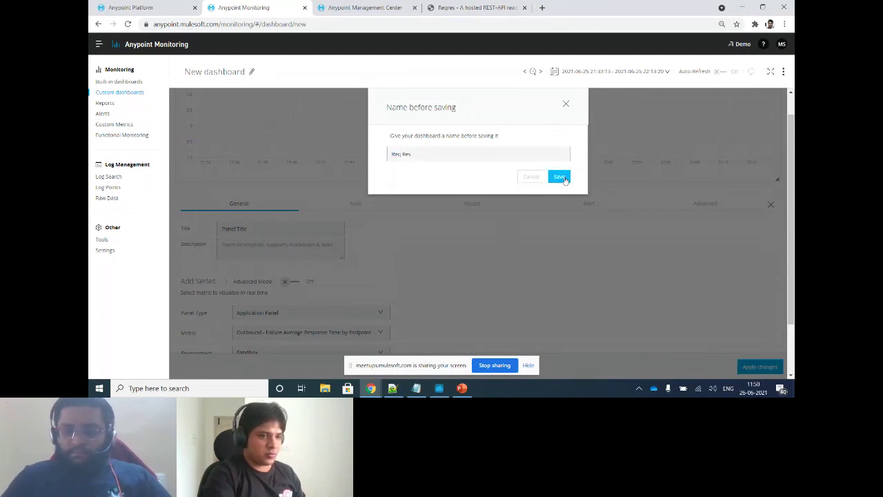
pyautogui.press('Return')
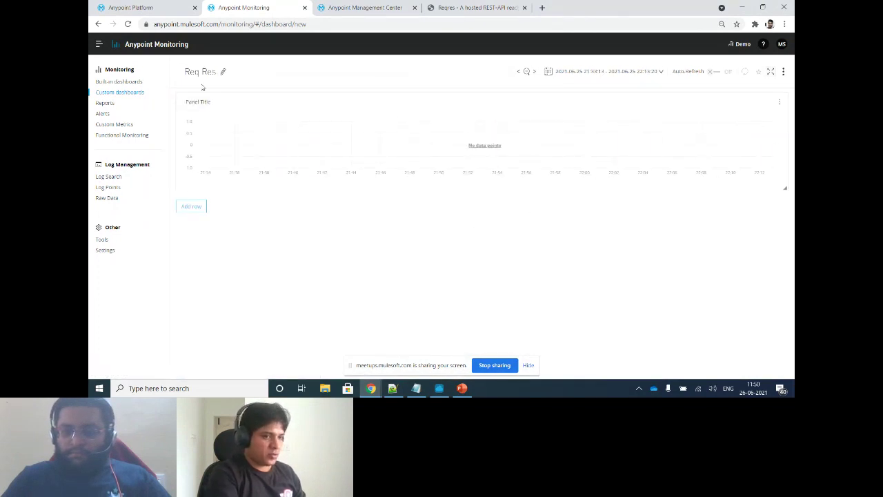
# Open the graph's configuration on the Req Res dashboard and title the panel Failures
pyautogui.click(778, 102)
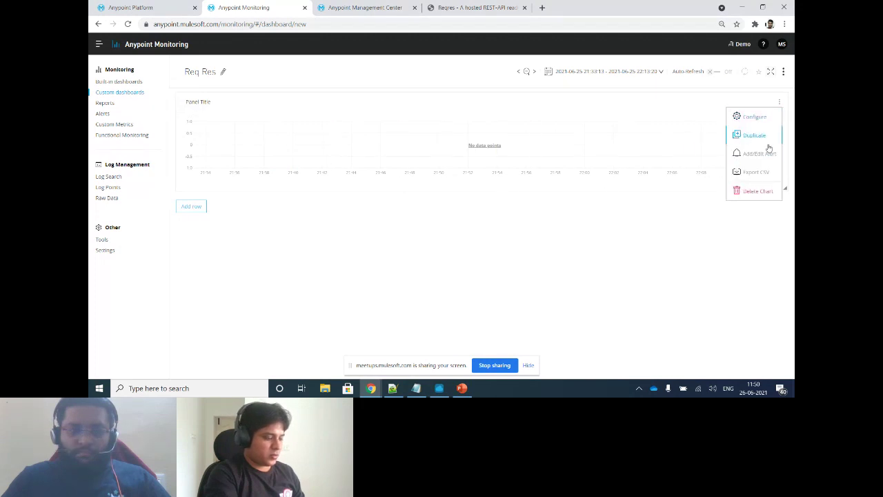
pyautogui.click(754, 117)
pyautogui.moveTo(269, 251); pyautogui.dragTo(171, 248)
pyautogui.write('Failures')
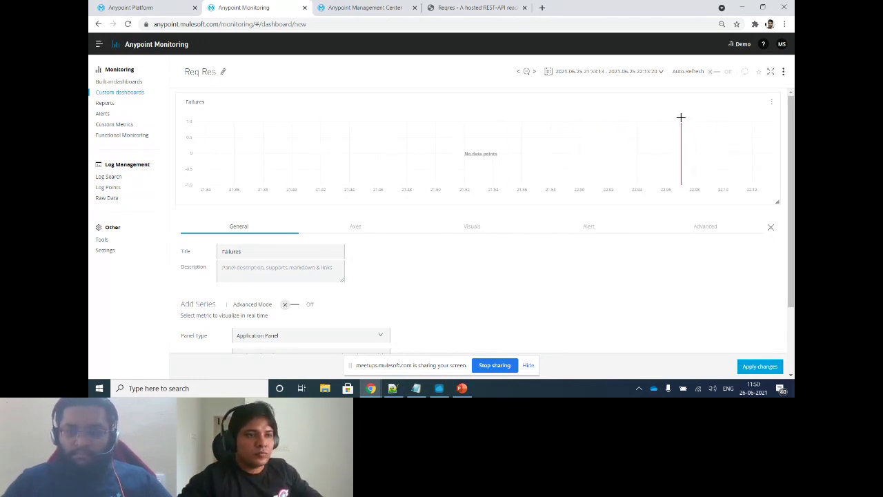
# Add an alert to the Failures graph with Warning severity and the condition is above 1
pyautogui.scroll(-1, 533, 267)
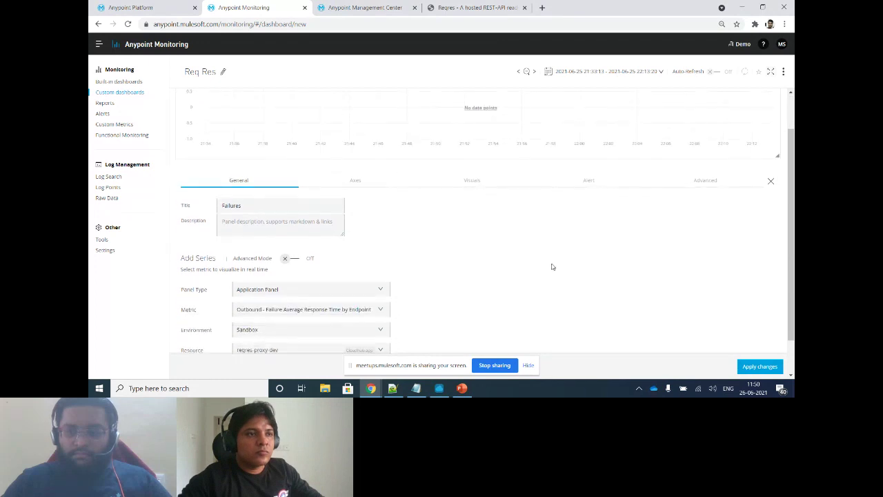
pyautogui.scroll(-1, 545, 262)
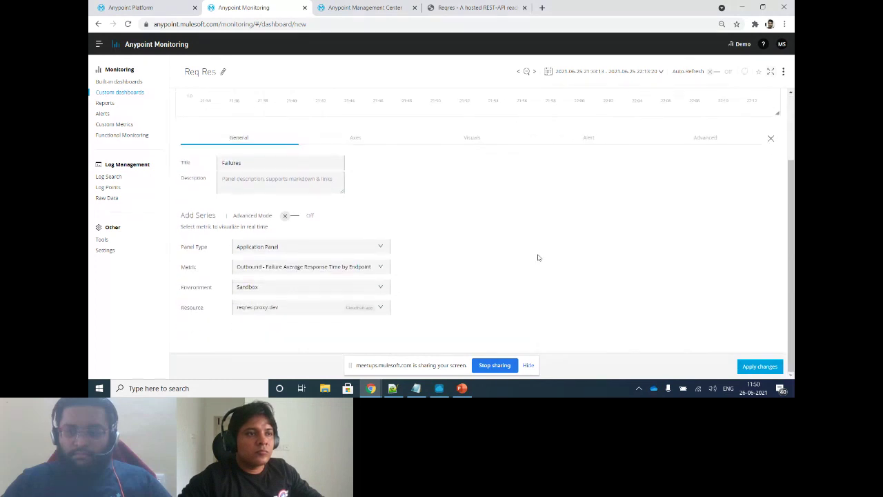
pyautogui.click(583, 138)
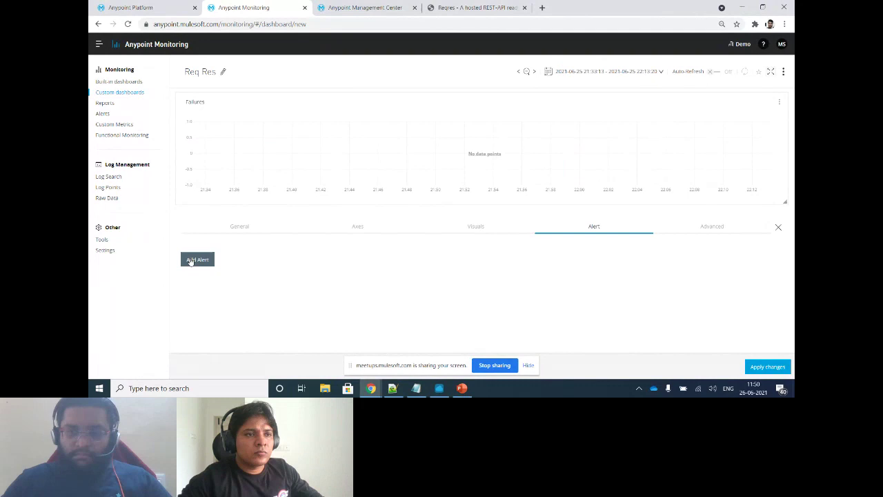
pyautogui.click(190, 260)
pyautogui.scroll(-1, 524, 274)
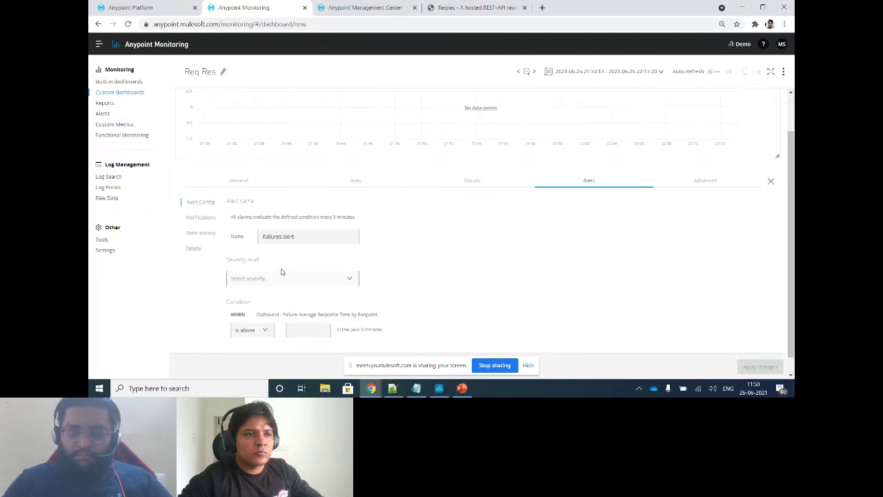
pyautogui.click(280, 278)
pyautogui.click(494, 282)
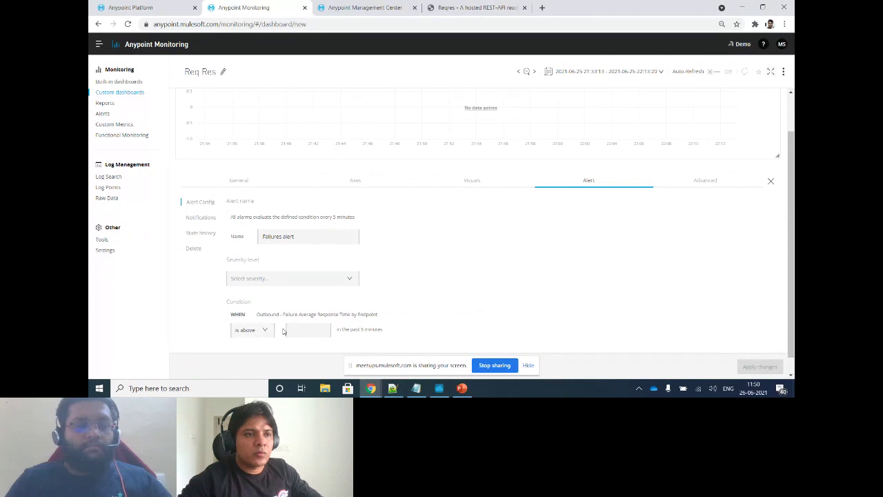
pyautogui.write('1')
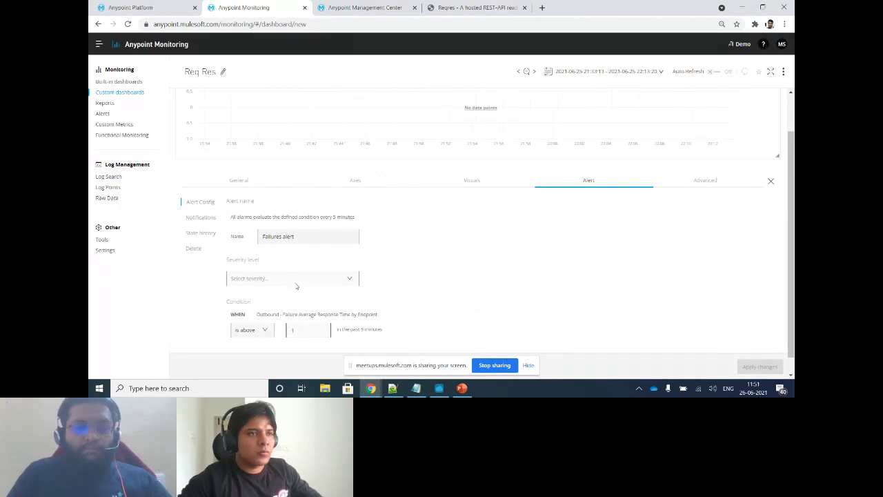
pyautogui.click(279, 278)
pyautogui.click(276, 308)
pyautogui.scroll(-1, 734, 304)
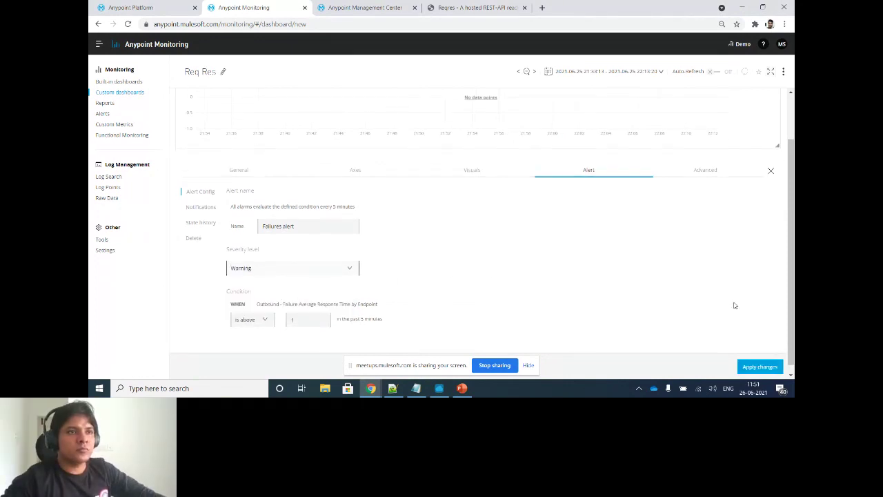
# Review the alert's notification options, its configuration and the general settings of the Failures graph
pyautogui.click(193, 200)
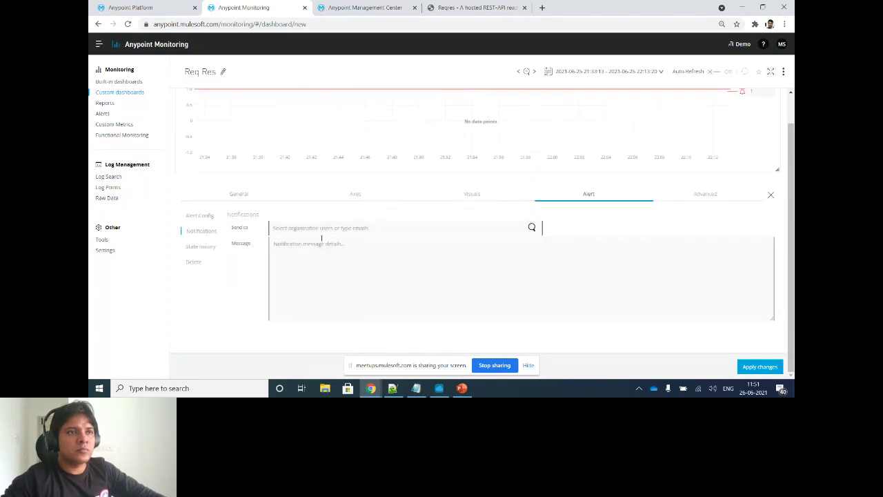
pyautogui.click(203, 216)
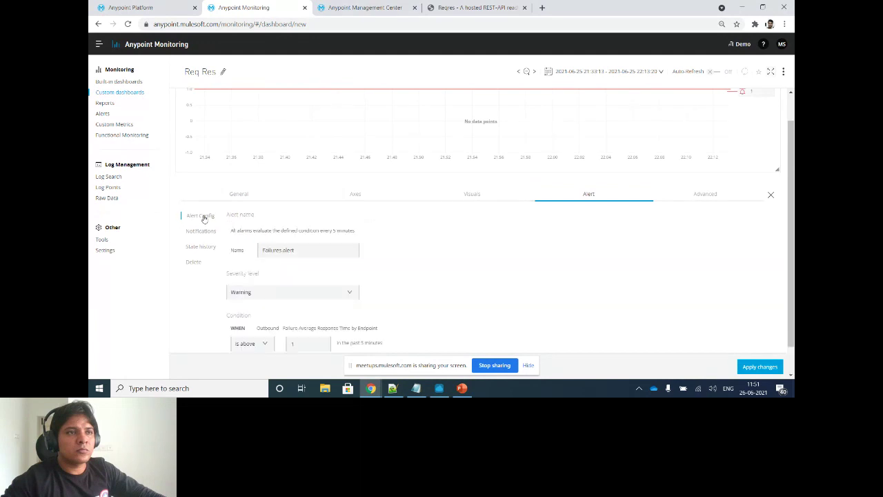
pyautogui.click(249, 196)
pyautogui.scroll(-3, 478, 283)
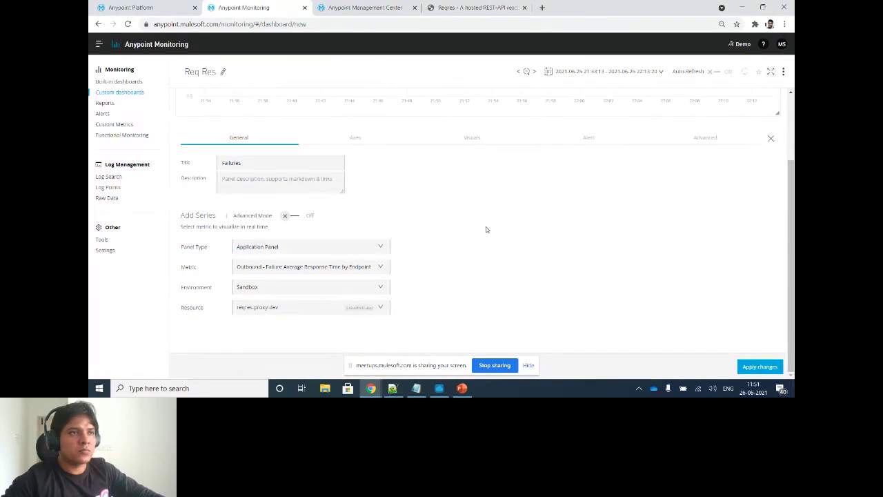
pyautogui.scroll(3, 486, 229)
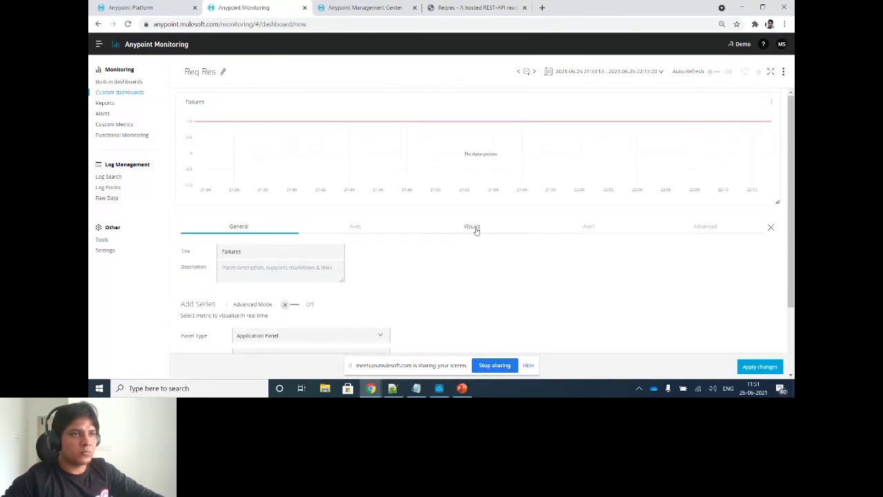
# Change the Failures graph's metric to Inbound - Average Response Time by Endpoint and inspect its plotted values
pyautogui.scroll(-2, 467, 253)
pyautogui.click(270, 310)
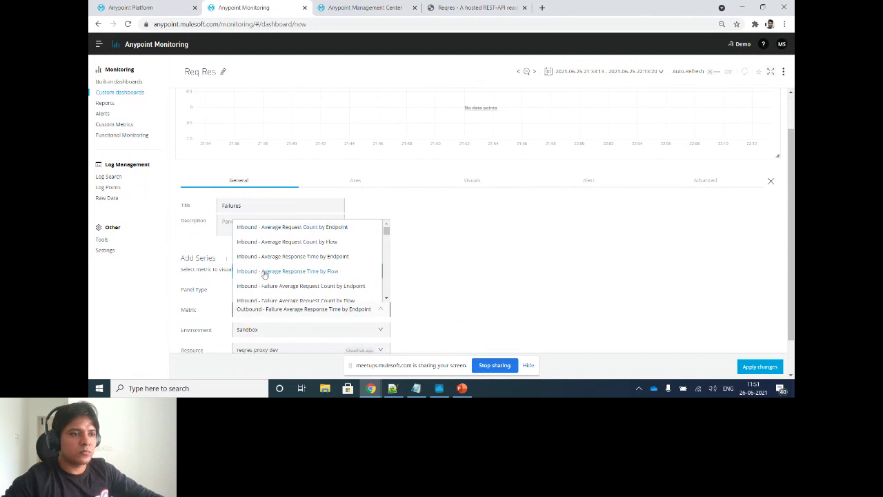
pyautogui.scroll(1, 300, 272)
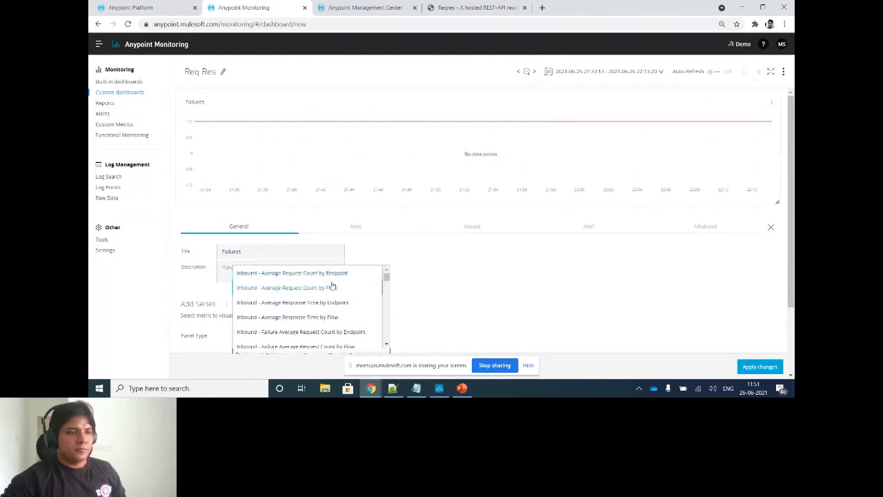
pyautogui.click(336, 303)
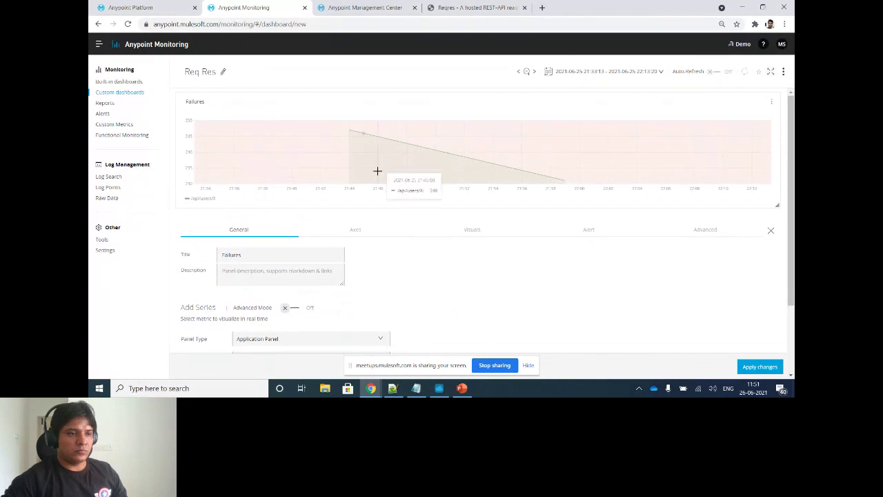
pyautogui.moveTo(355, 133)
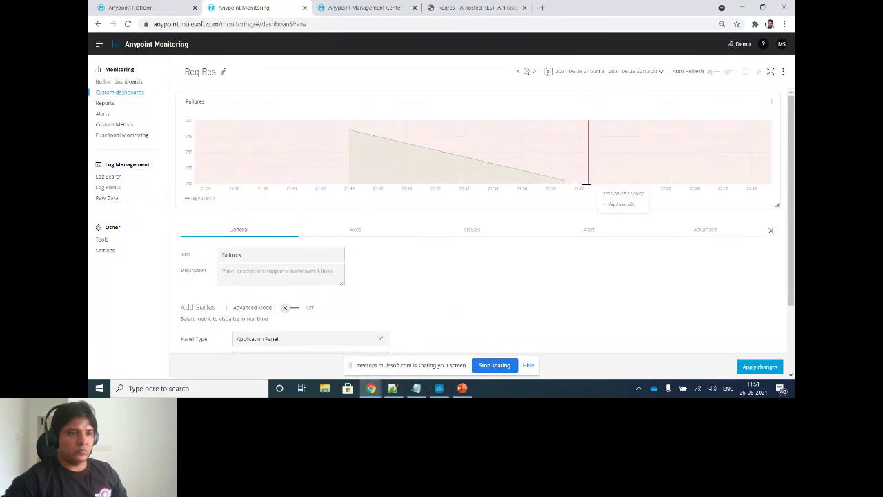
# Set the Failures graph's metric to Inbound - Average Request Count by Endpoint, apply the changes and close its configuration
pyautogui.scroll(-2, 534, 289)
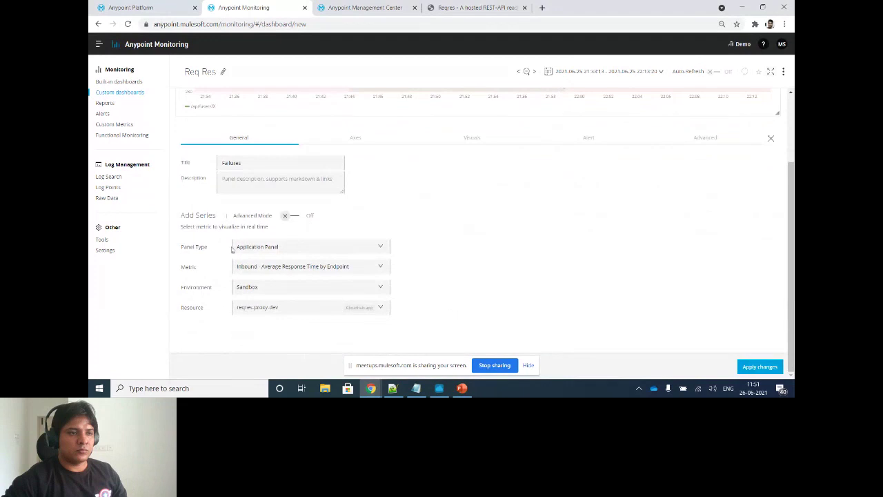
pyautogui.click(300, 265)
pyautogui.click(303, 296)
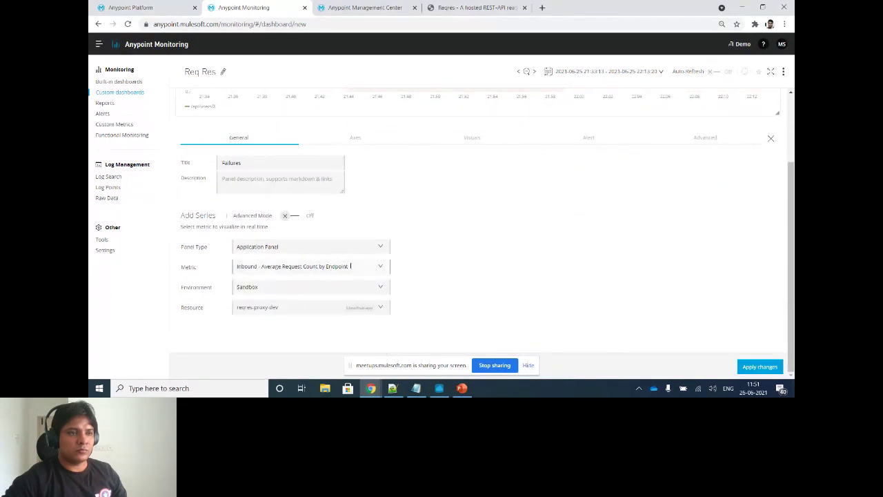
pyautogui.scroll(2, 435, 278)
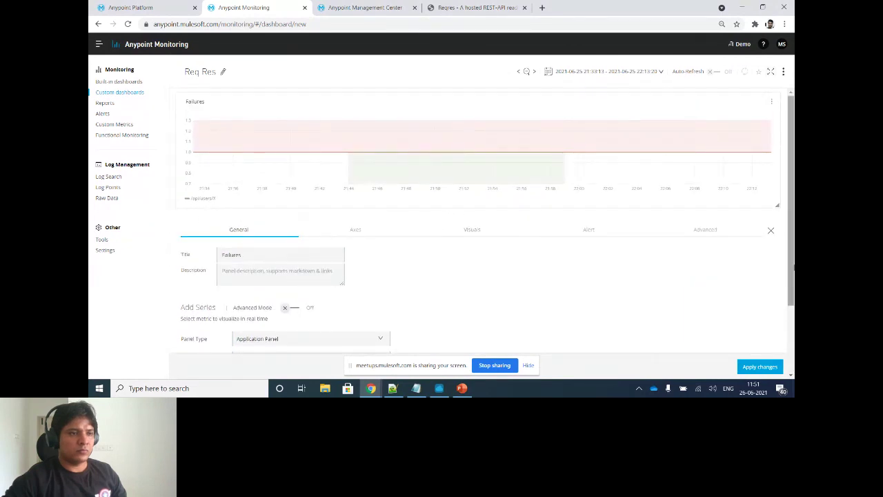
pyautogui.click(759, 367)
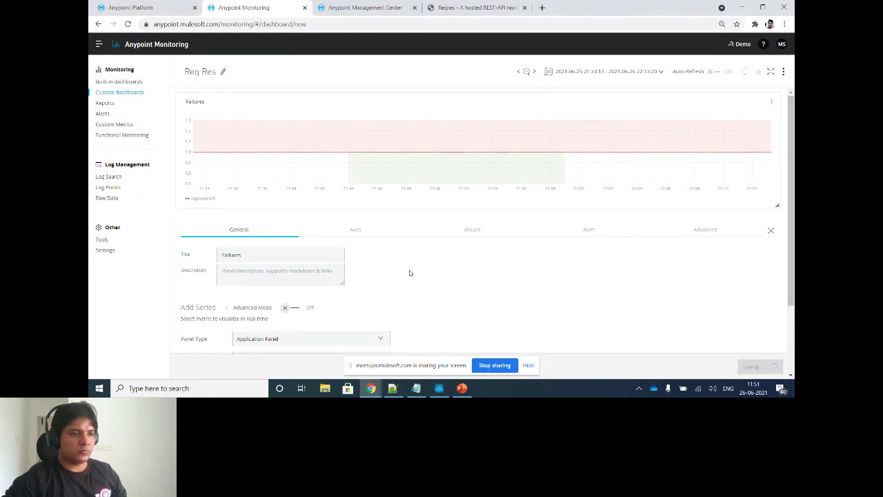
pyautogui.click(773, 230)
# Add a new row with a Singlestat panel below the Failures graph and open the panel's configuration
pyautogui.click(193, 205)
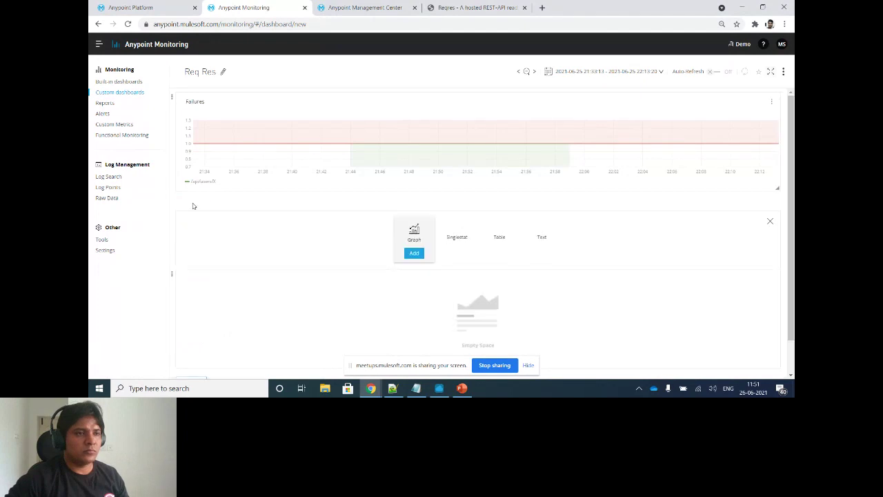
pyautogui.click(457, 253)
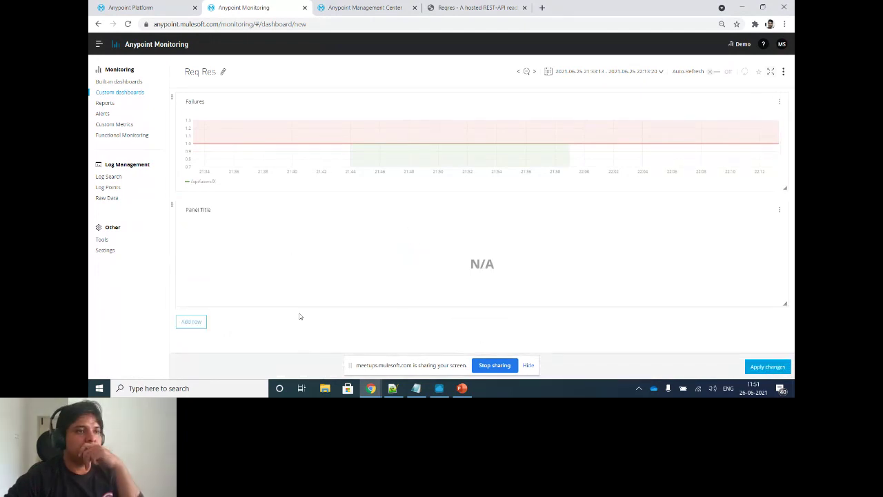
pyautogui.click(779, 210)
pyautogui.click(761, 224)
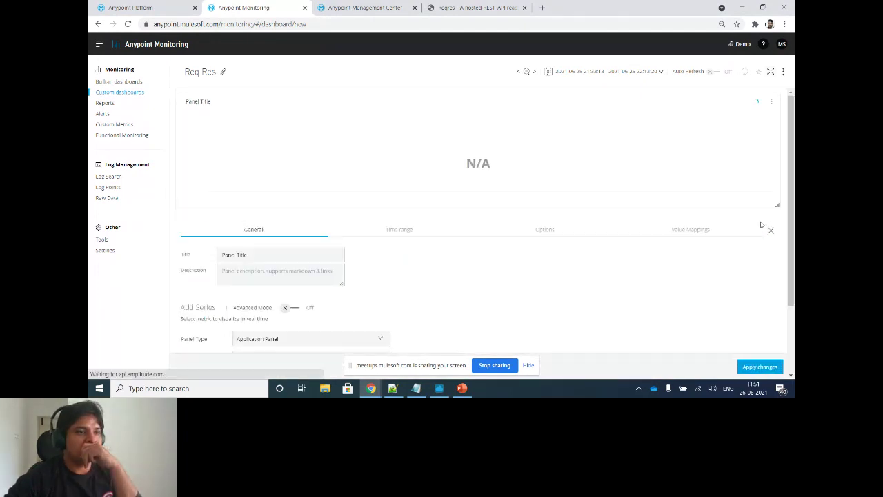
# Title the Singlestat panel No of Req, set its environment to Sandbox with resource reqres-proxy-dev, apply the changes and close its configuration
pyautogui.moveTo(315, 256); pyautogui.dragTo(90, 255)
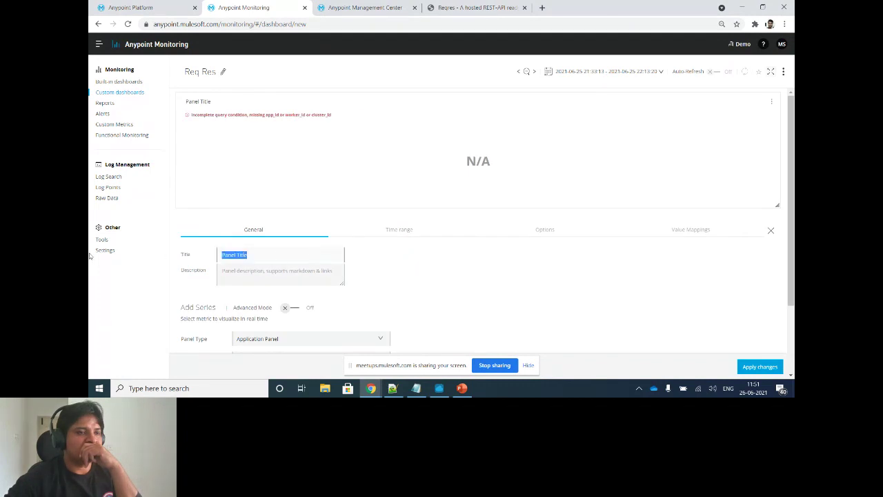
pyautogui.write('Req')
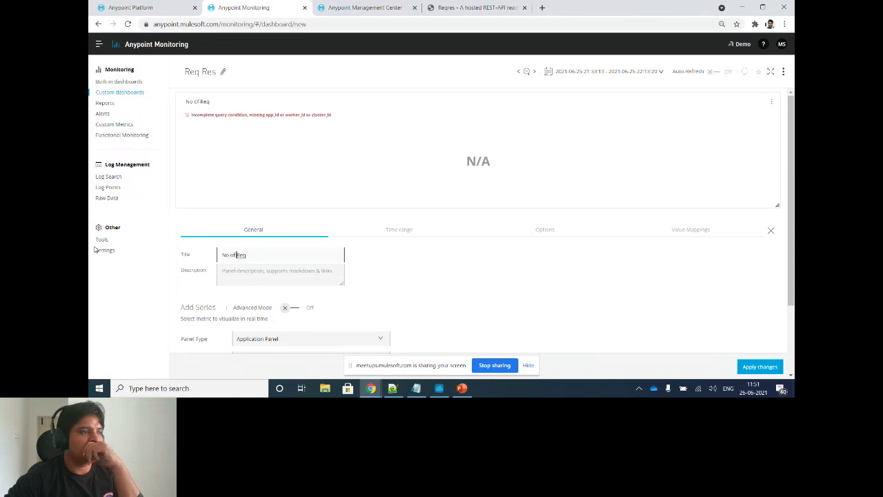
pyautogui.scroll(-3, 462, 290)
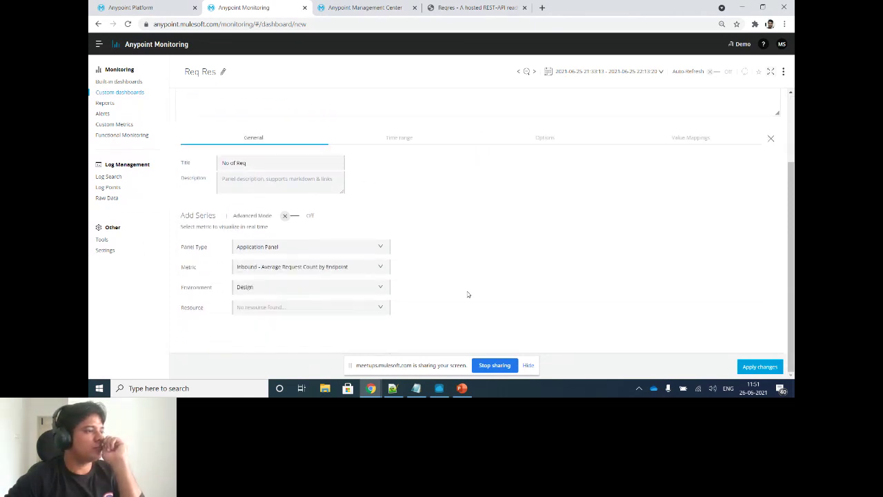
pyautogui.click(288, 288)
pyautogui.click(268, 332)
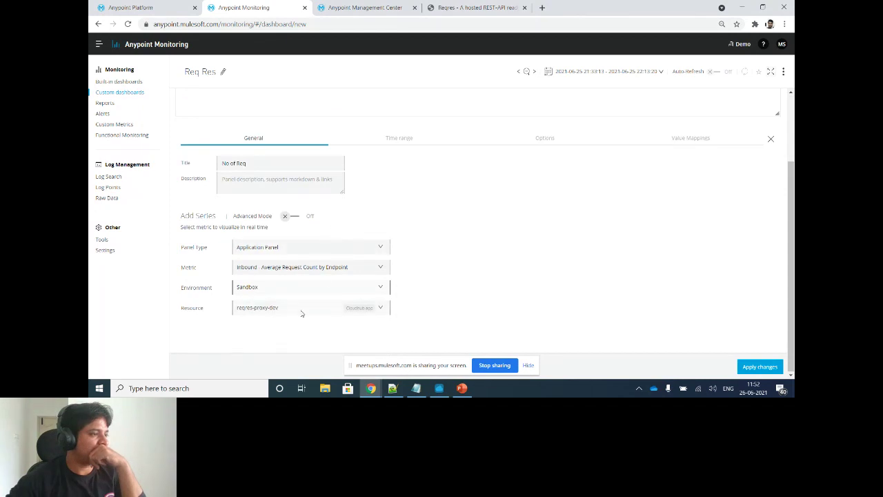
pyautogui.click(759, 366)
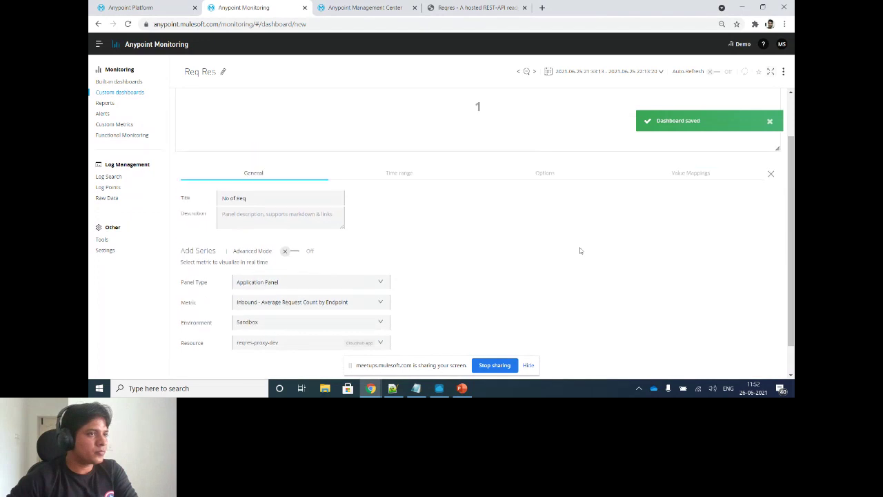
pyautogui.click(771, 231)
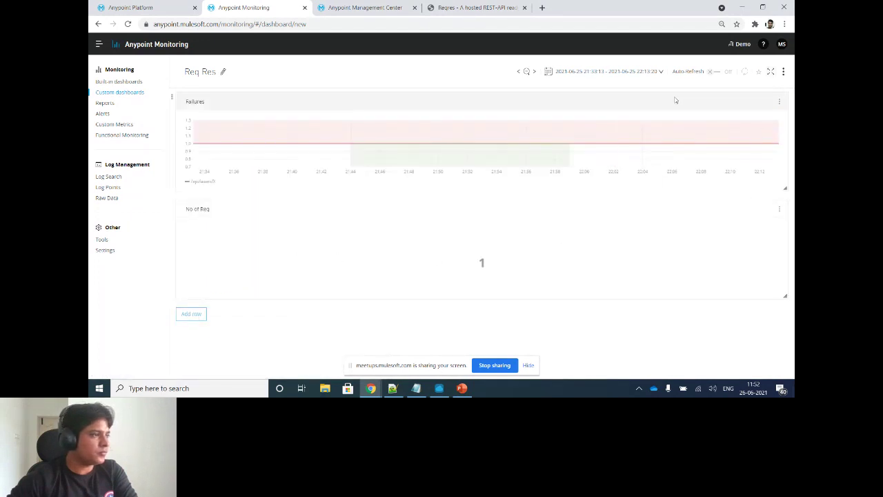
# Set the Req Res dashboard's time range to 1 hour
pyautogui.click(660, 71)
pyautogui.click(396, 107)
pyautogui.click(620, 222)
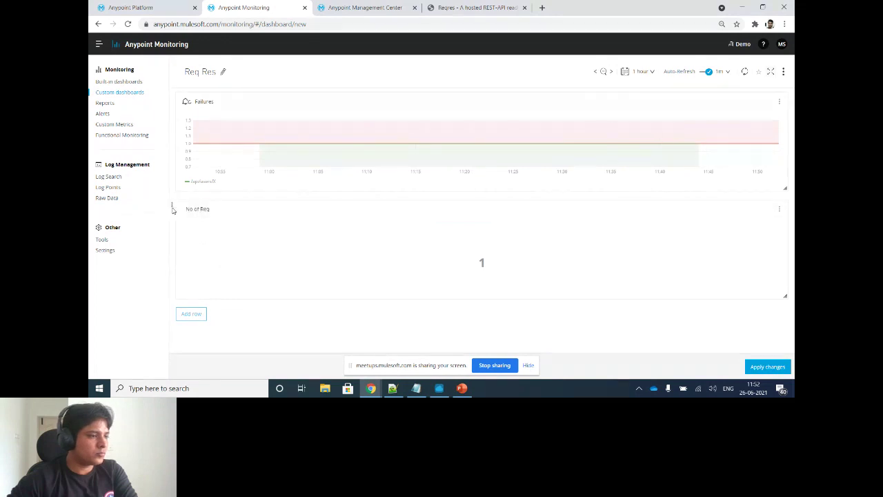
# Move the No of Req row above the Failures graph, narrow its panel to about a quarter of the dashboard width and apply the changes
pyautogui.moveTo(173, 206)
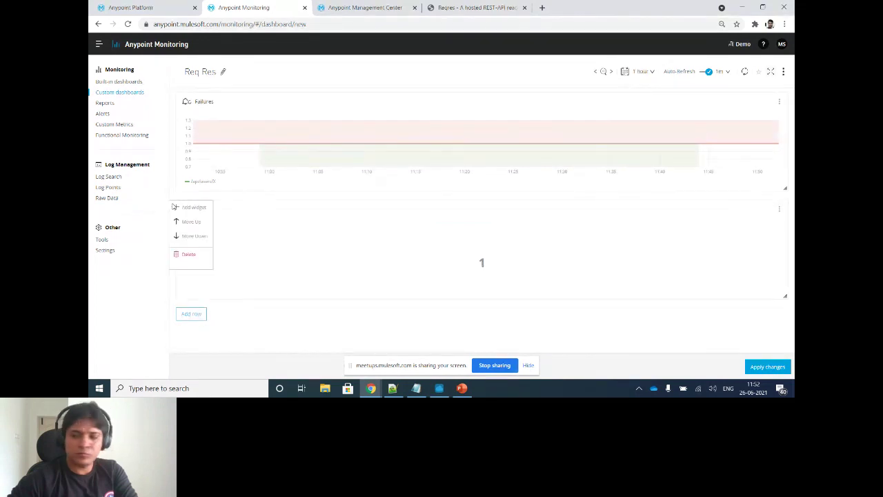
pyautogui.click(187, 220)
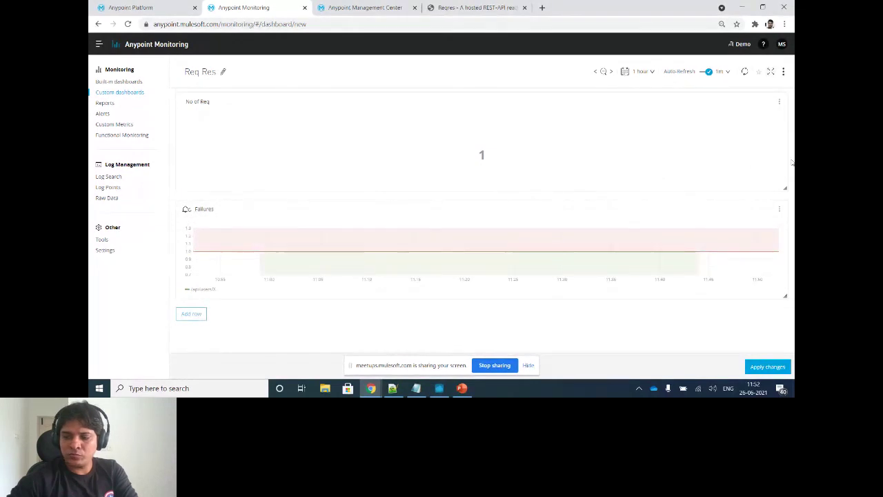
pyautogui.moveTo(784, 187); pyautogui.dragTo(321, 147)
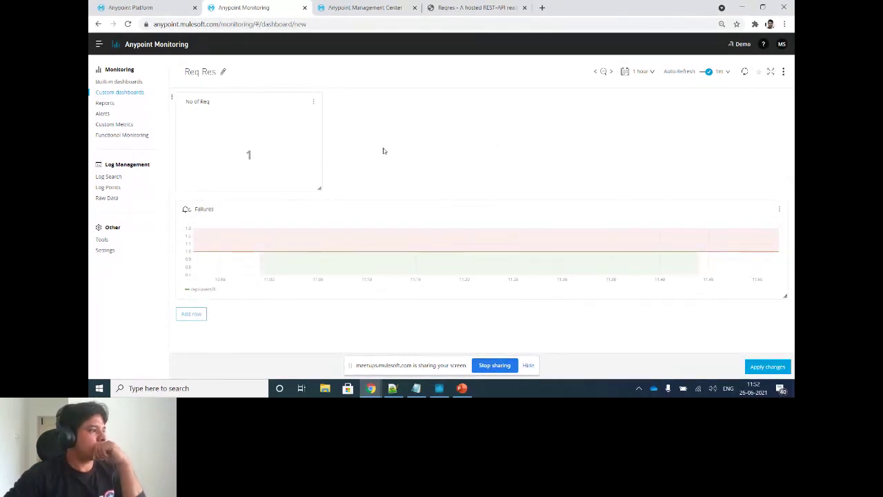
pyautogui.click(767, 366)
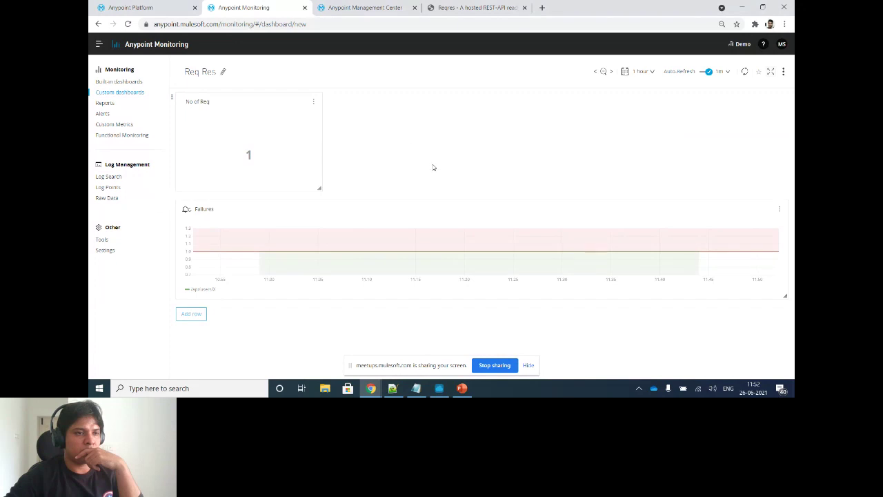
# Switch to PowerPoint, present the Custom Dashboards slide full screen, and return to Anypoint Monitoring in the browser
pyautogui.hotkey('alt', 'Tab')
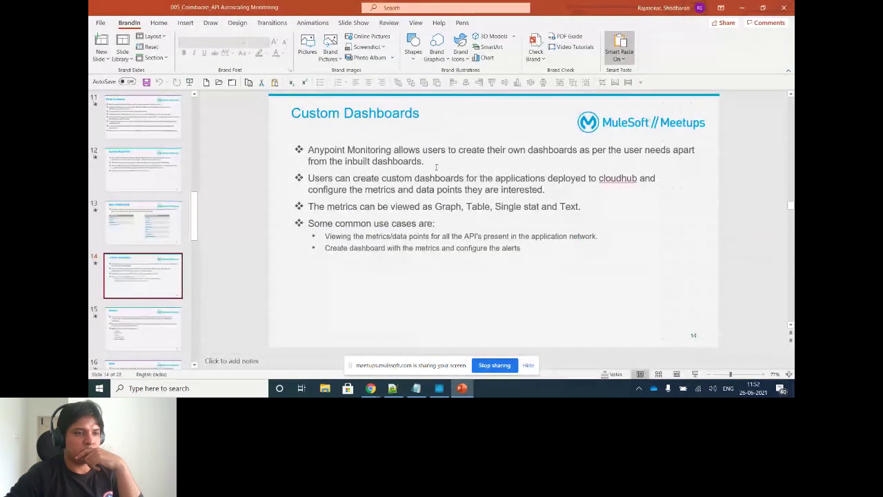
pyautogui.click(694, 374)
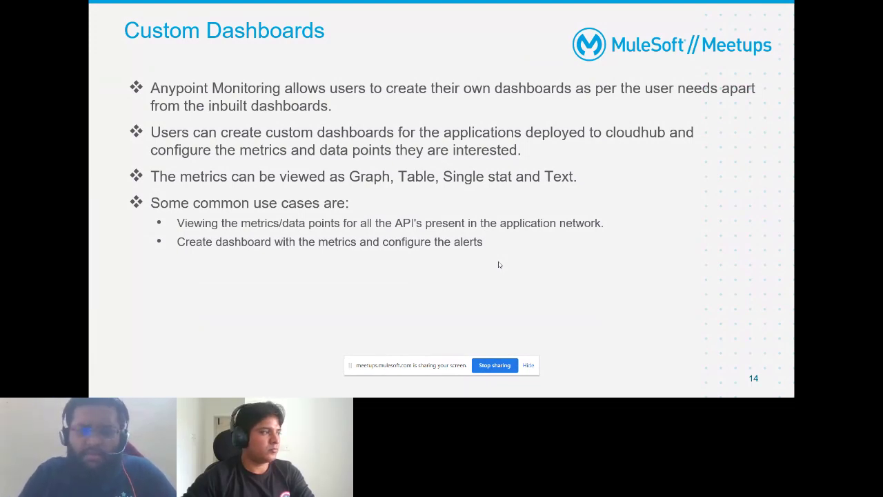
pyautogui.hotkey('alt', 'Tab')
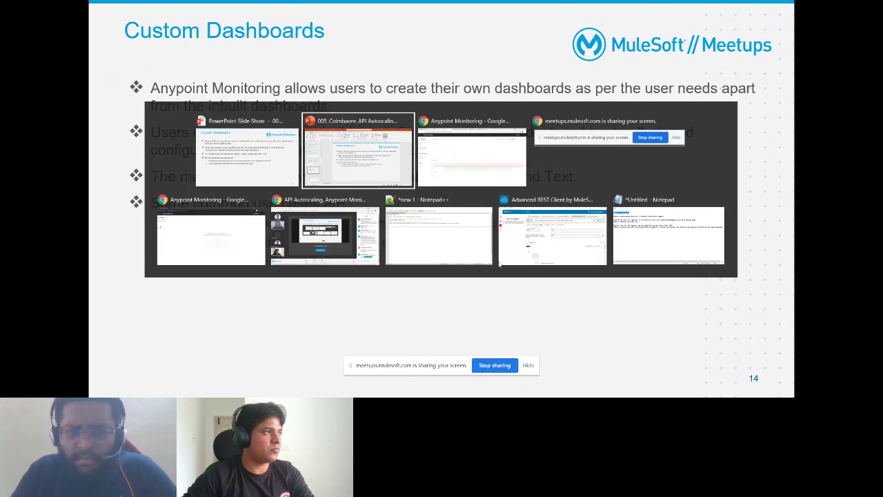
pyautogui.hotkey('alt', 'Tab')
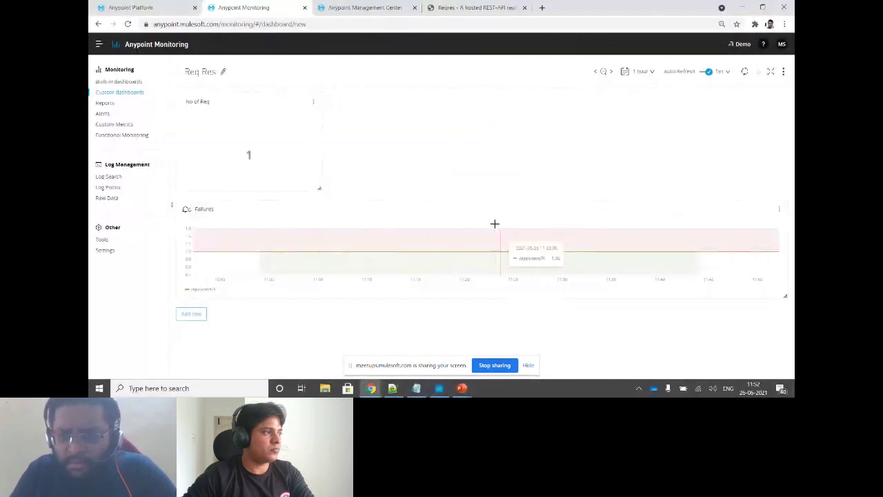
# Open the built-in dashboards and review the environments offered for selecting the reqres-proxy-dev resource
pyautogui.click(743, 46)
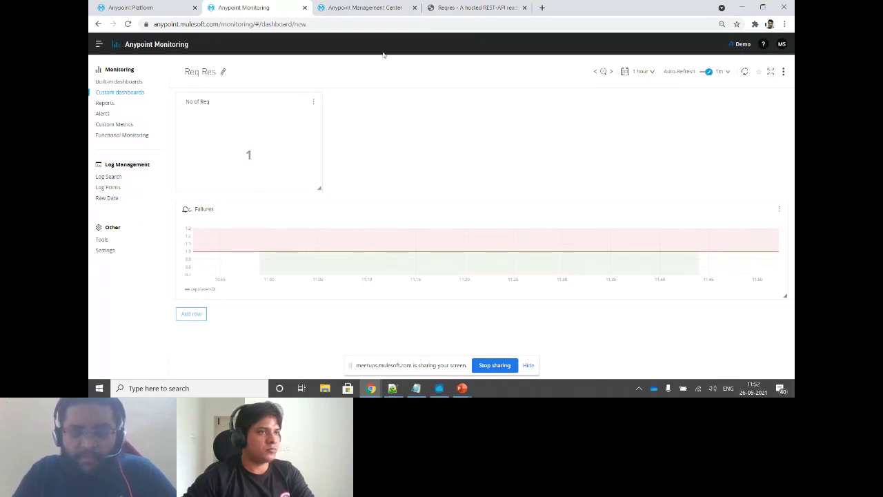
pyautogui.click(128, 82)
pyautogui.click(235, 75)
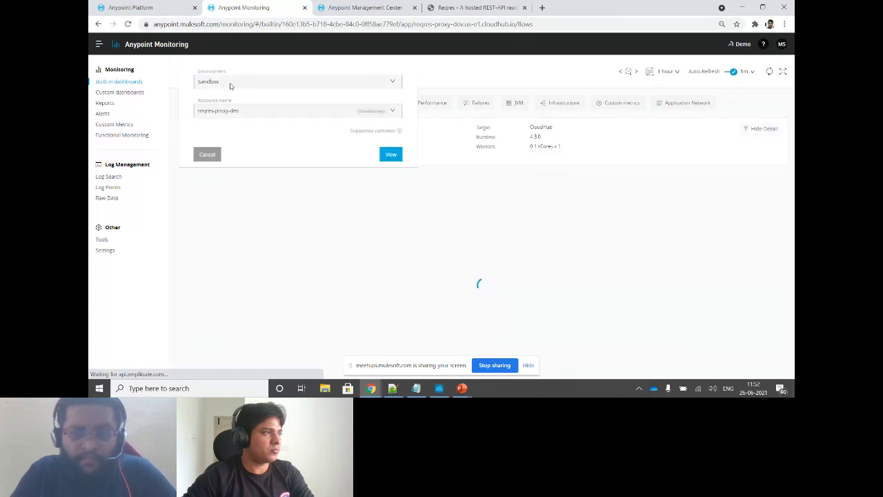
pyautogui.click(235, 88)
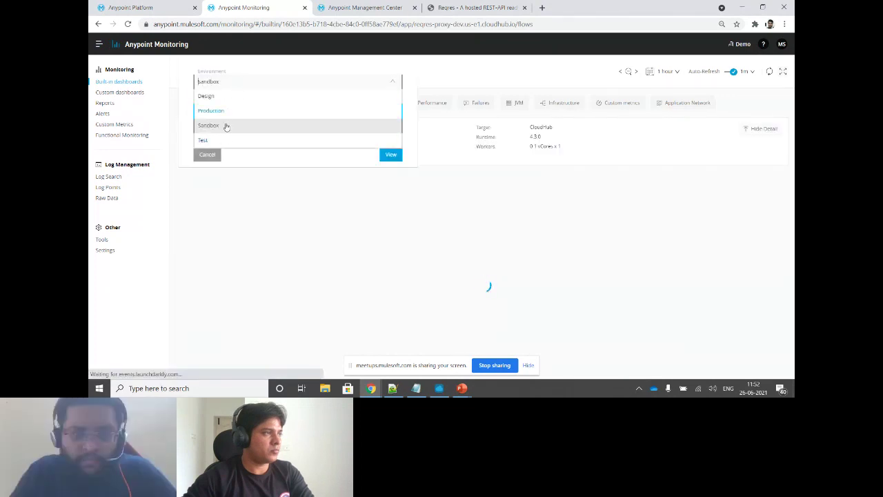
pyautogui.click(337, 125)
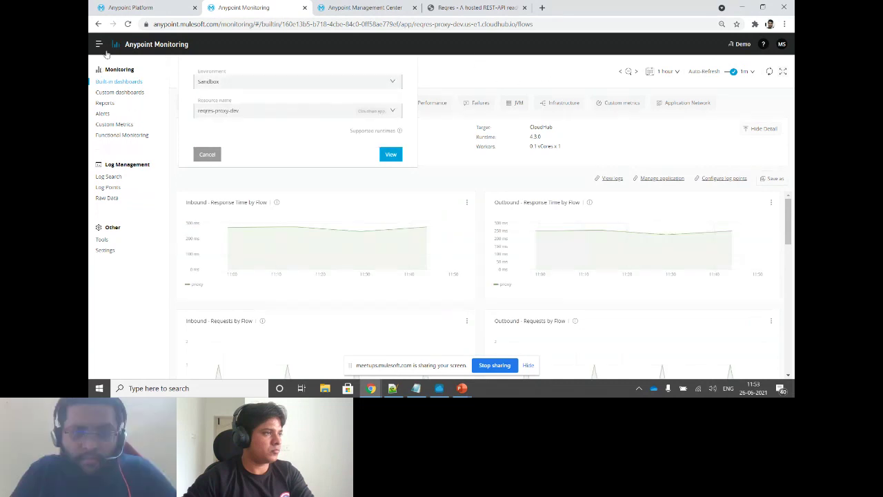
pyautogui.click(135, 47)
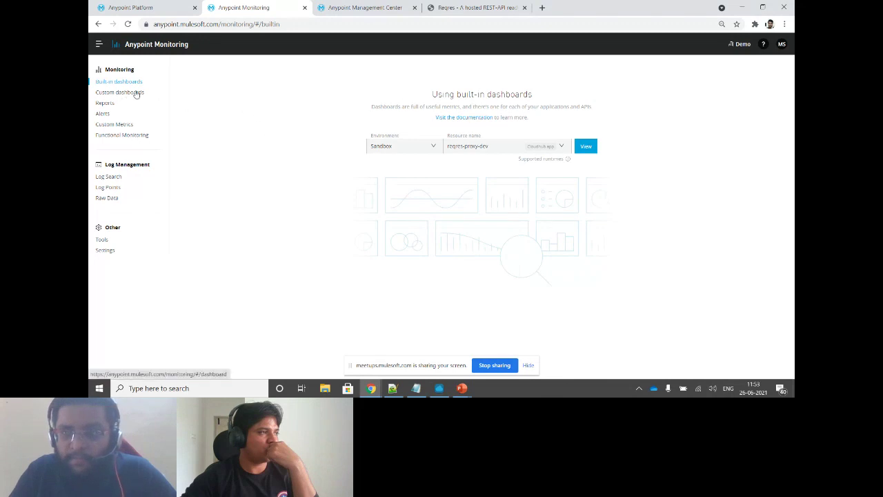
pyautogui.click(422, 146)
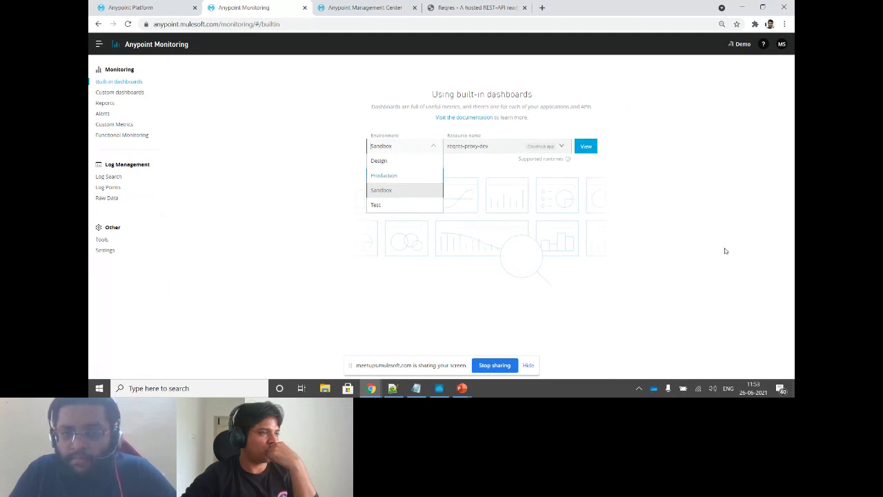
# Reopen the saved Req Res custom dashboard, add an empty row below the Failures graph and review the widget types available for it
pyautogui.click(122, 93)
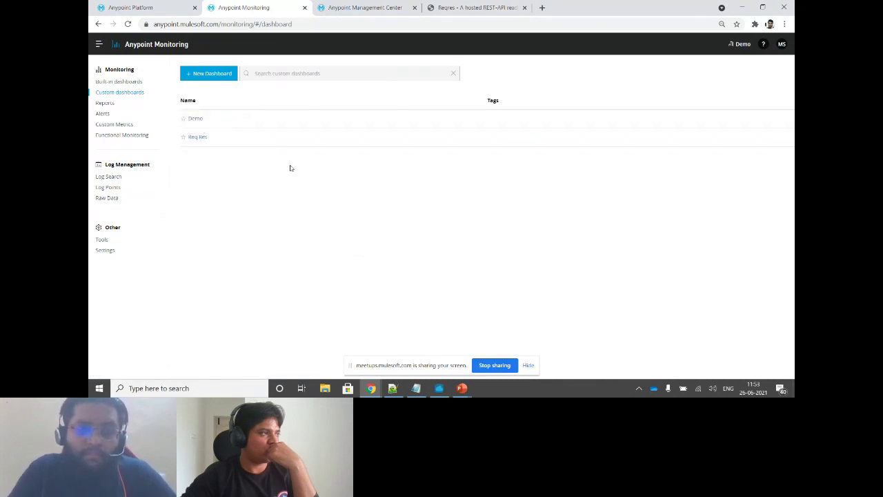
pyautogui.click(193, 139)
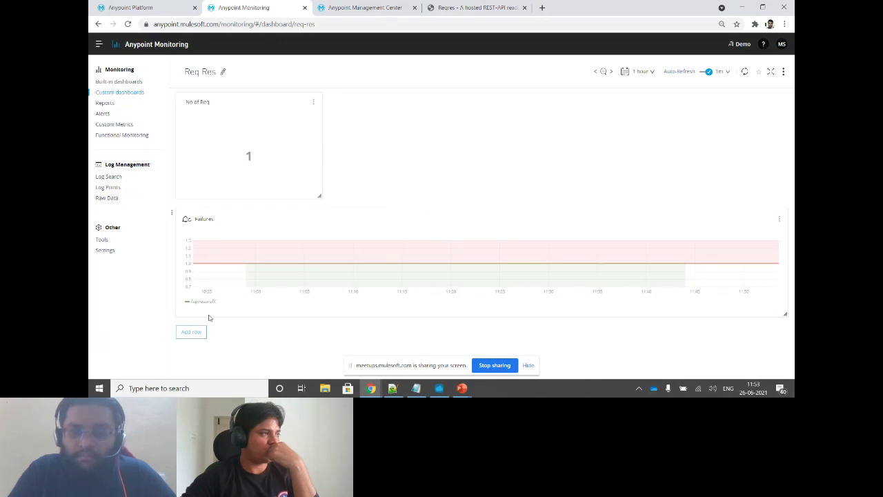
pyautogui.click(195, 332)
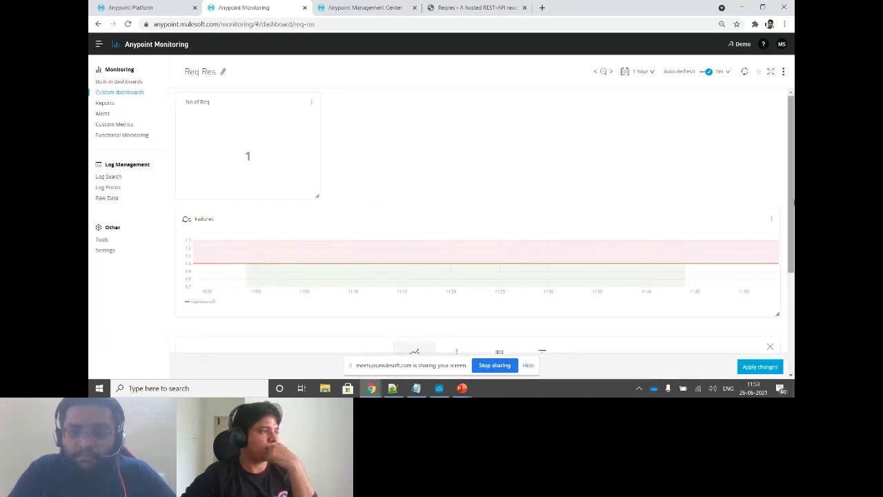
pyautogui.scroll(-3, 414, 200)
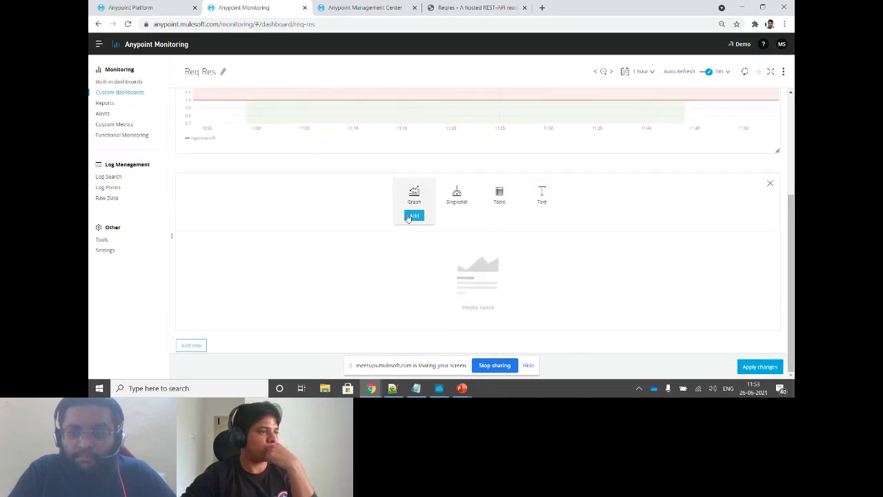
pyautogui.click(456, 215)
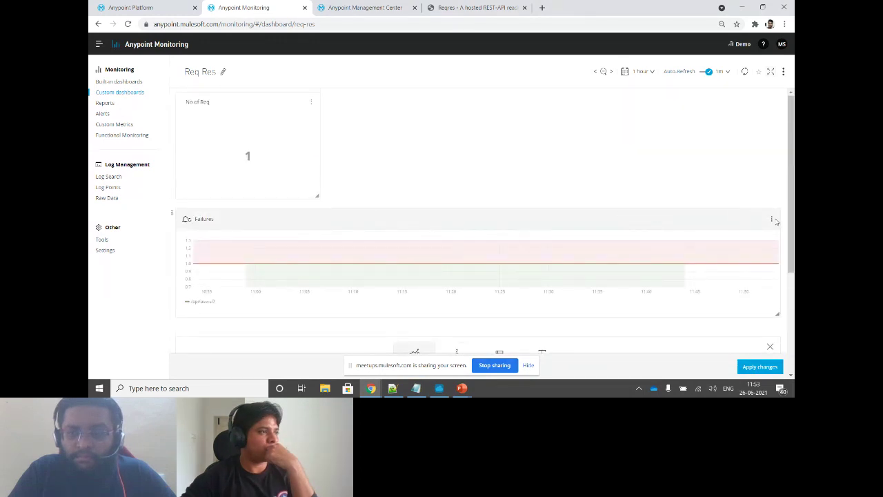
pyautogui.scroll(-2, 775, 220)
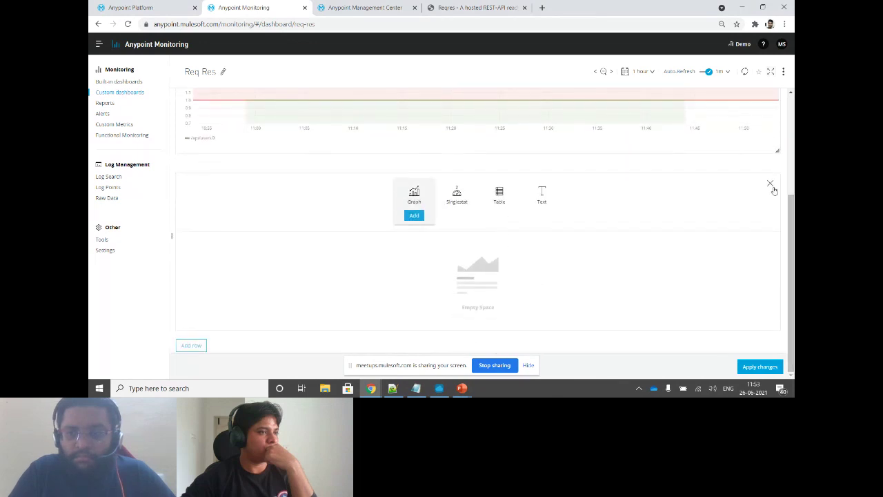
pyautogui.scroll(3, 578, 199)
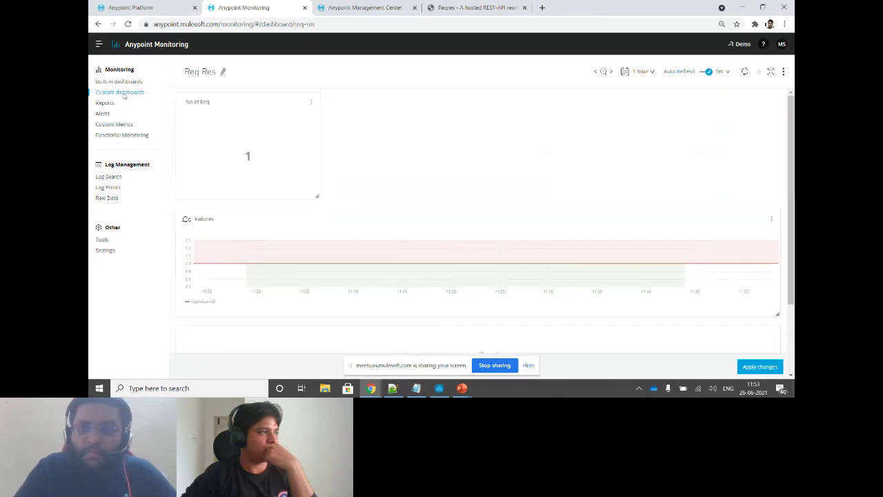
# Go back to the custom dashboards list and reopen the Req Res dashboard
pyautogui.click(121, 92)
pyautogui.click(478, 189)
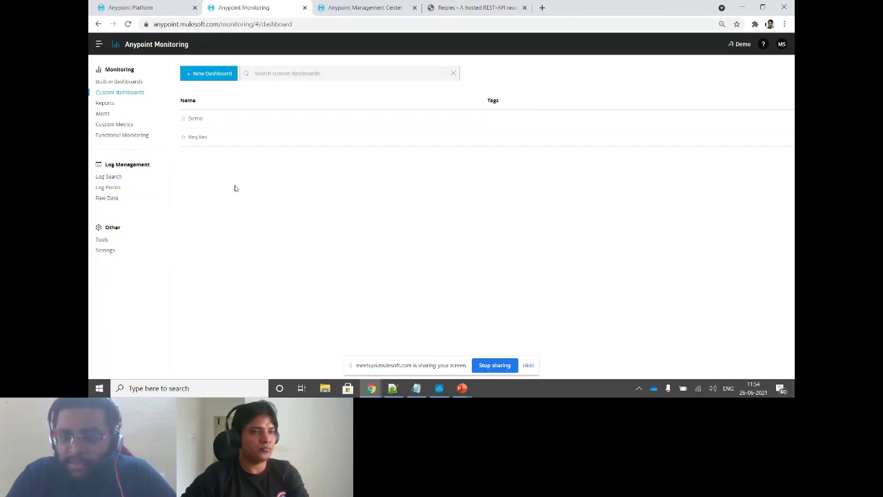
pyautogui.click(198, 138)
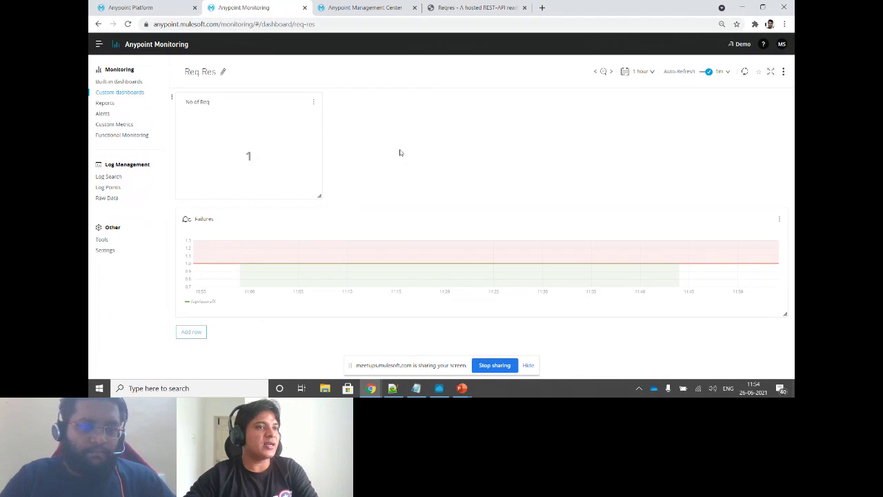
# Open the Custom Metrics page and highlight "custom business and operational metrics" in its description
pyautogui.click(114, 124)
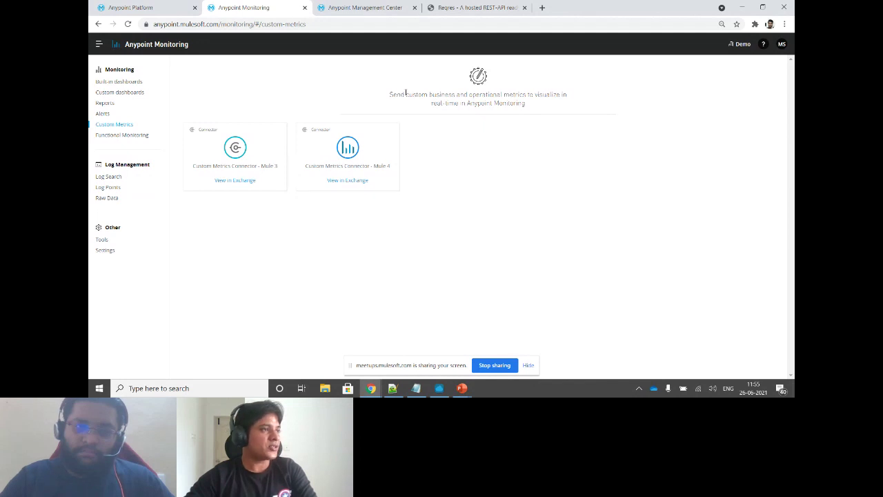
pyautogui.moveTo(406, 94); pyautogui.dragTo(530, 91)
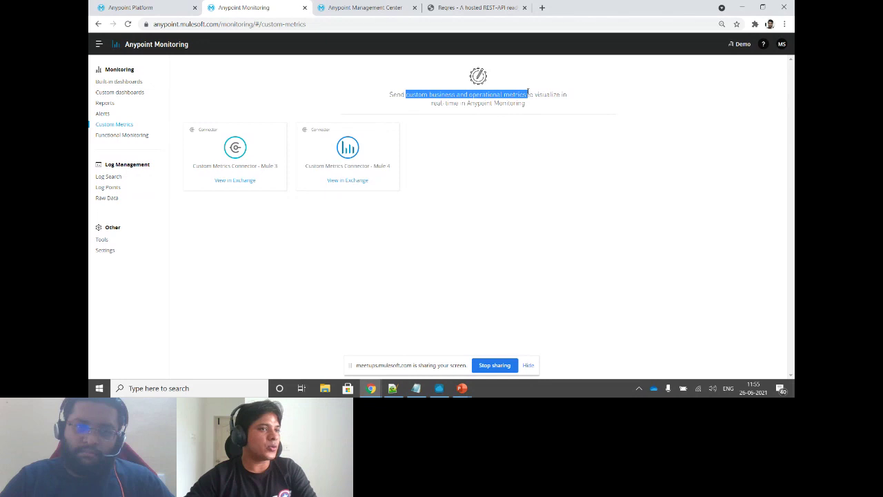
pyautogui.click(524, 150)
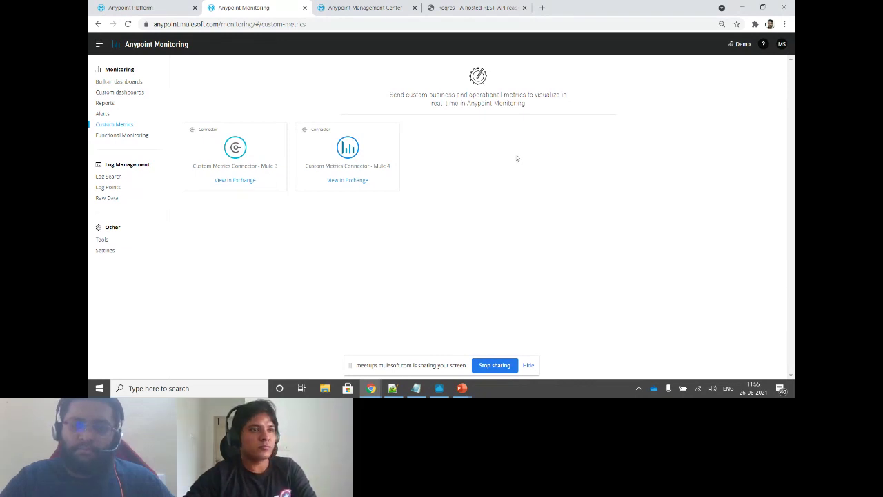
# Switch to the PowerPoint slide show, advance from Custom Dashboards to the Reports slide, and return to Anypoint Monitoring
pyautogui.hotkey('alt', 'Tab')
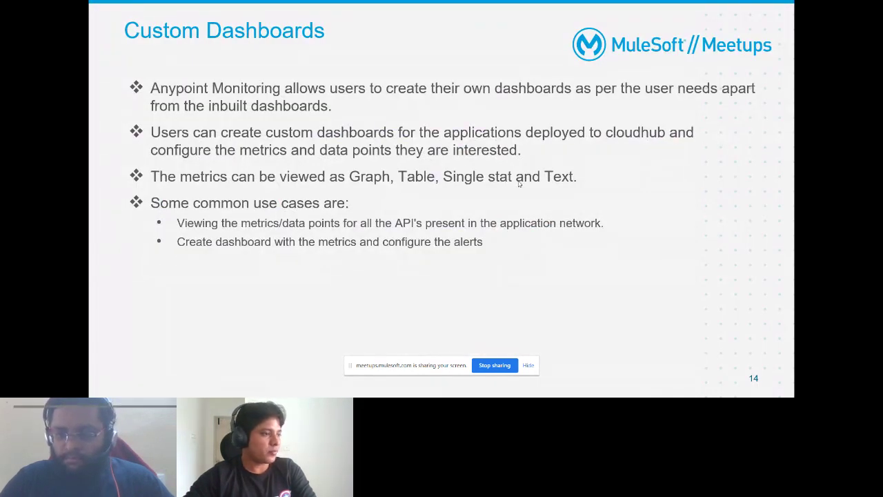
pyautogui.press('Right')
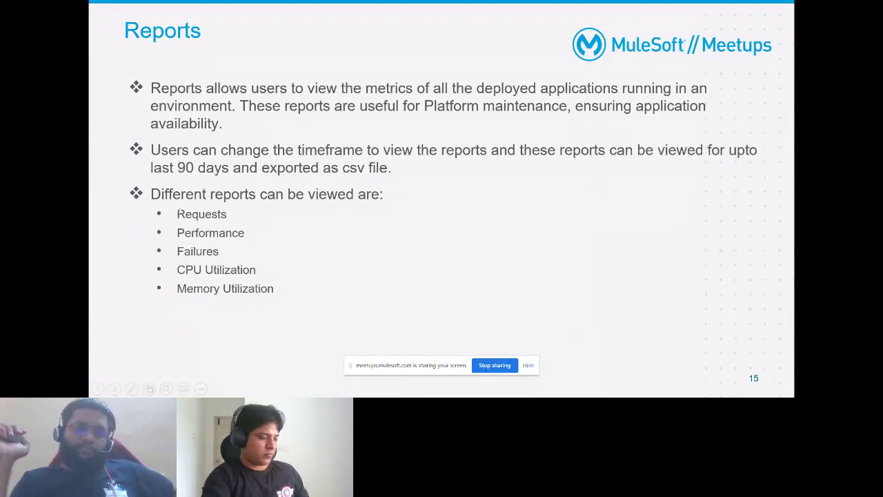
pyautogui.hotkey('alt', 'Tab')
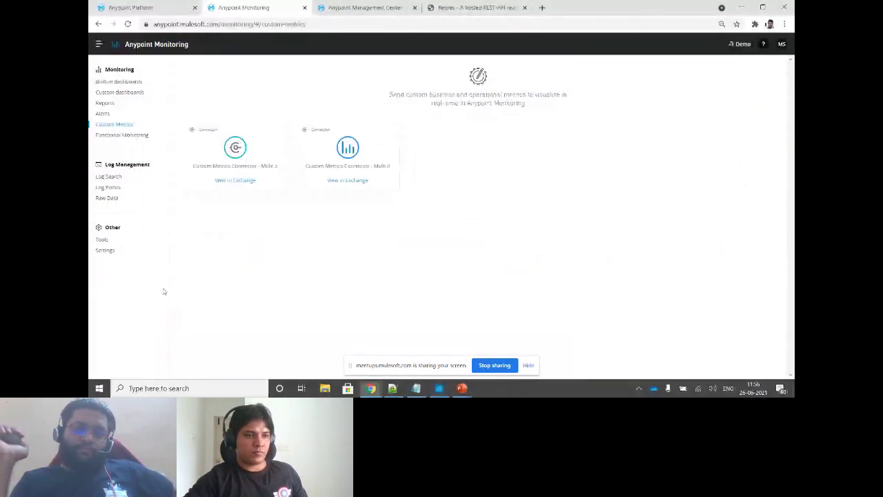
# Open the monitoring reports and view the report for the Sandbox environment
pyautogui.click(110, 105)
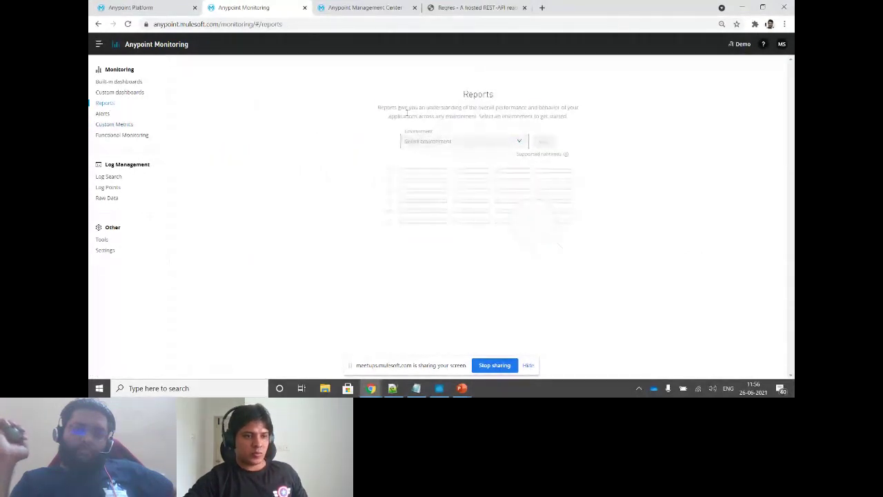
pyautogui.click(449, 142)
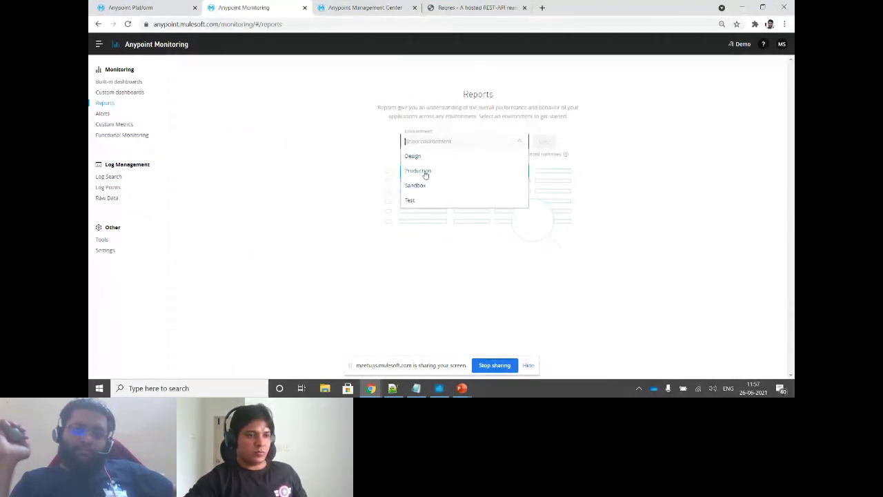
pyautogui.click(410, 187)
pyautogui.click(545, 142)
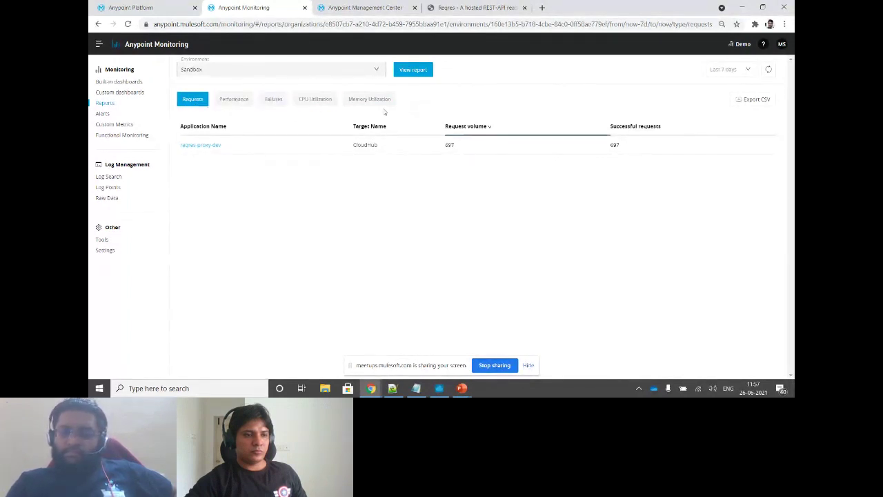
# Look through the time range options available for the Sandbox report, leaving the selection as it is
pyautogui.click(735, 69)
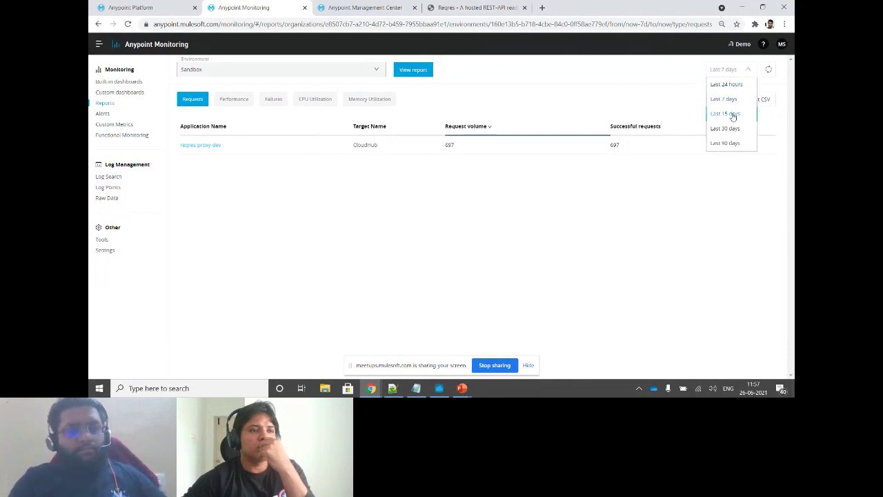
pyautogui.click(586, 112)
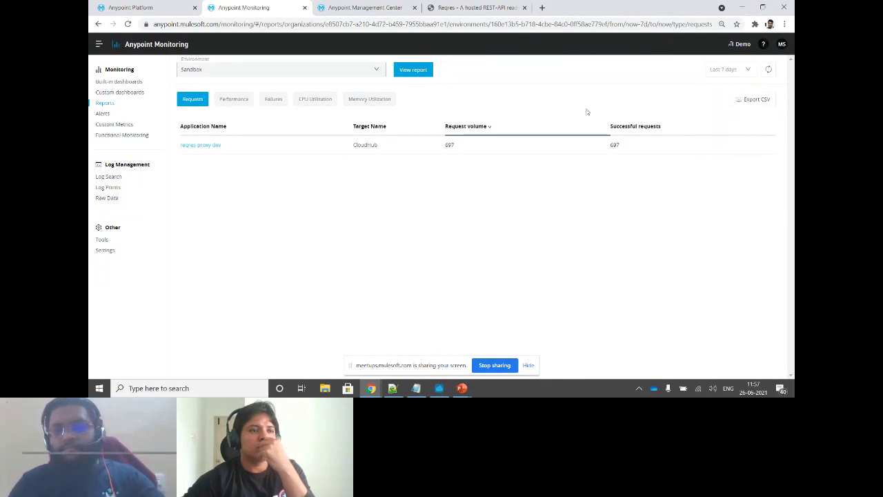
pyautogui.click(750, 71)
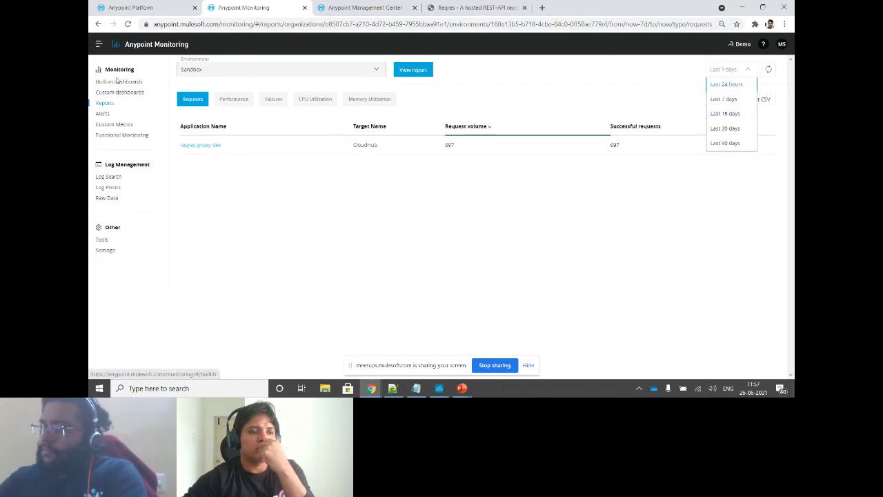
pyautogui.click(600, 91)
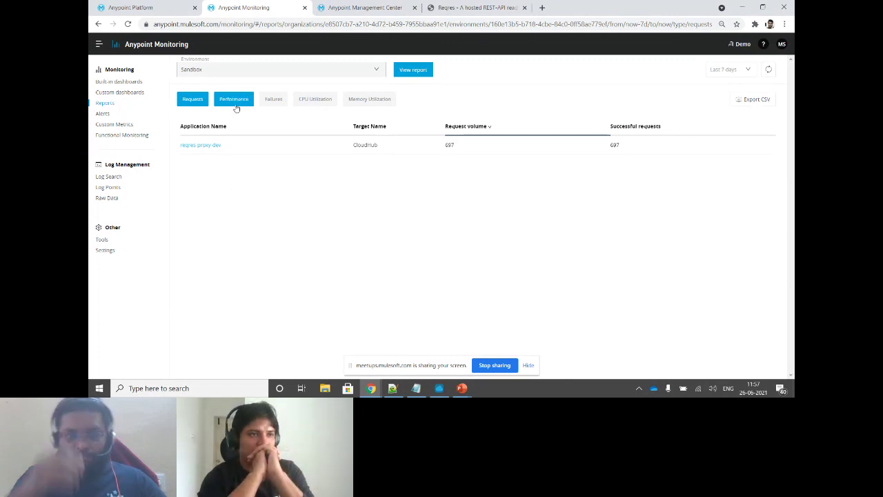
# Examine the Requests, Performance, Failures, CPU Utilization and Memory Utilization reports, highlighting the response time and memory pressure values
pyautogui.click(195, 101)
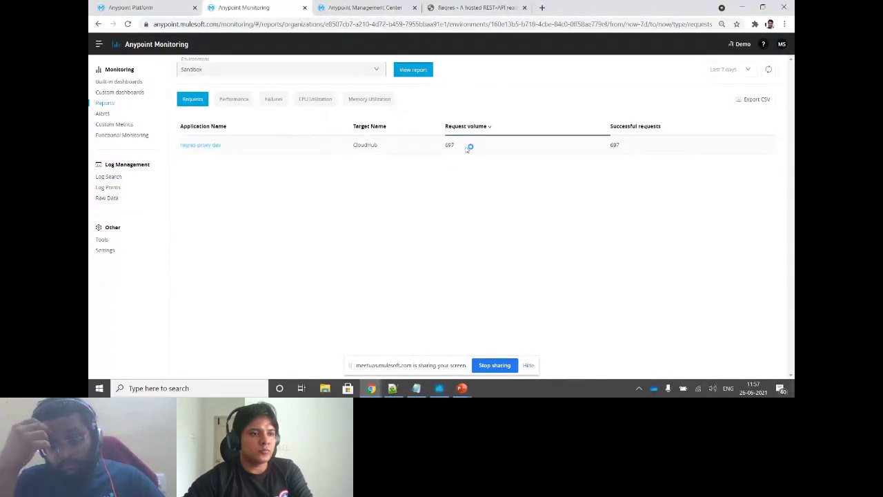
pyautogui.click(229, 102)
pyautogui.moveTo(644, 144); pyautogui.dragTo(607, 145)
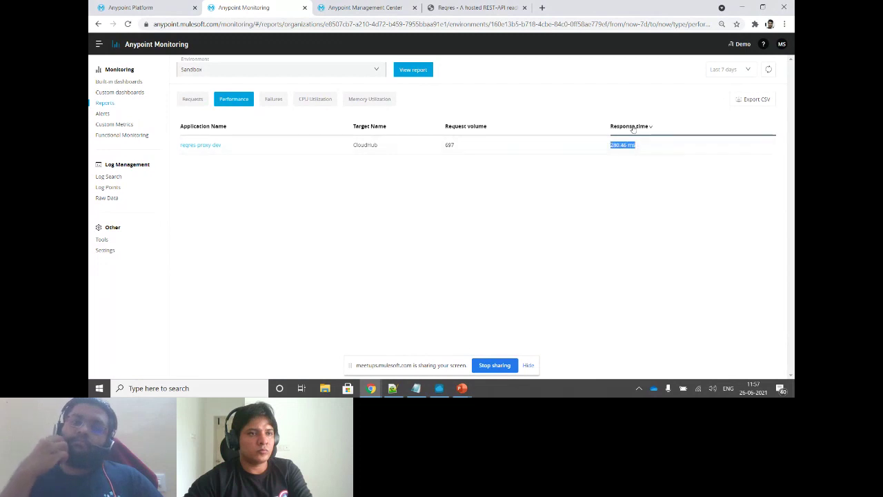
pyautogui.click(271, 100)
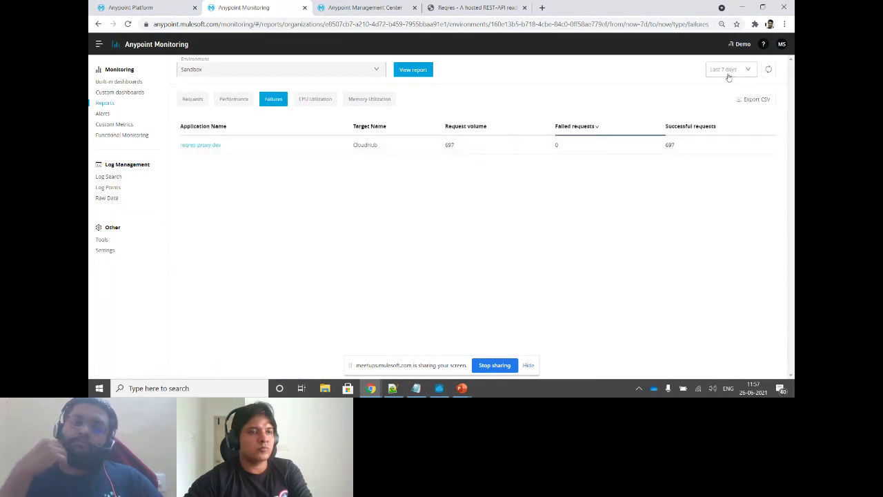
pyautogui.click(314, 99)
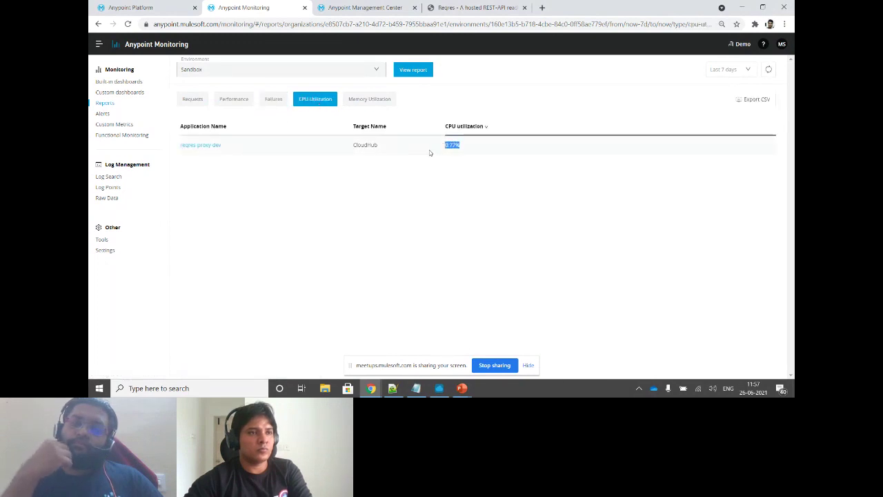
pyautogui.click(353, 102)
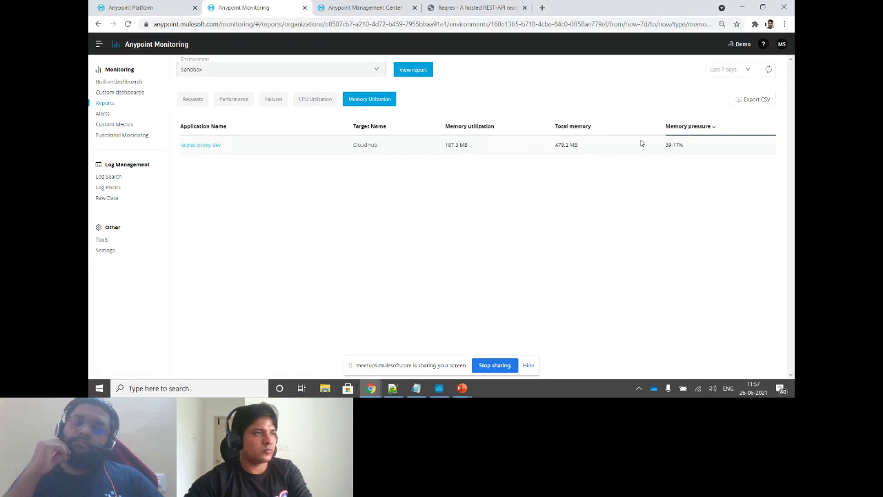
pyautogui.moveTo(687, 145); pyautogui.dragTo(656, 150)
pyautogui.click(648, 154)
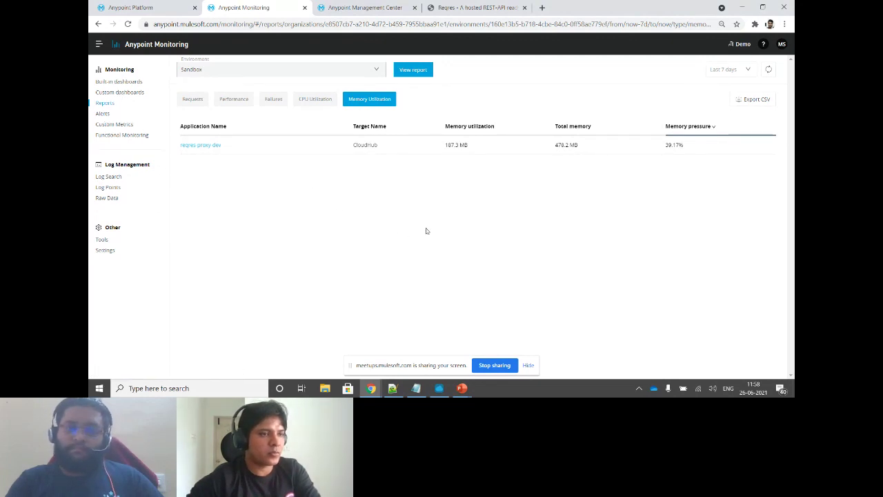
# Open the Alerts page and look over the available types of new alert without choosing one
pyautogui.click(104, 114)
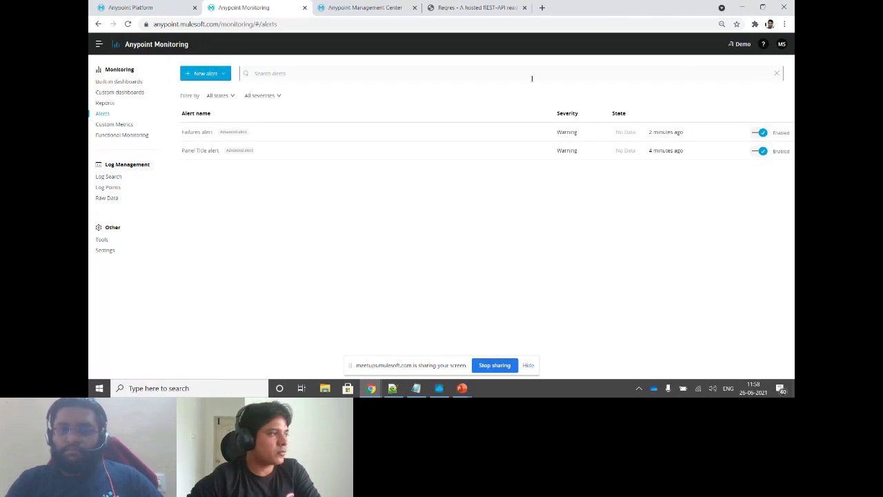
pyautogui.click(219, 78)
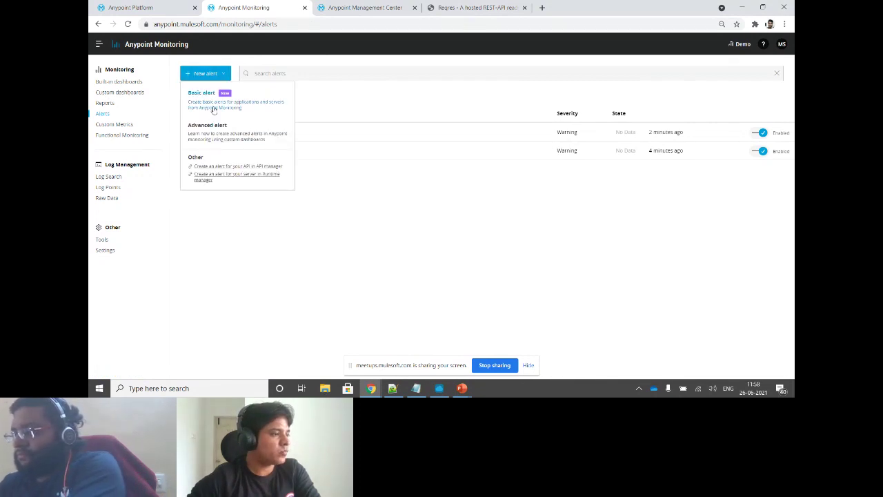
pyautogui.click(384, 89)
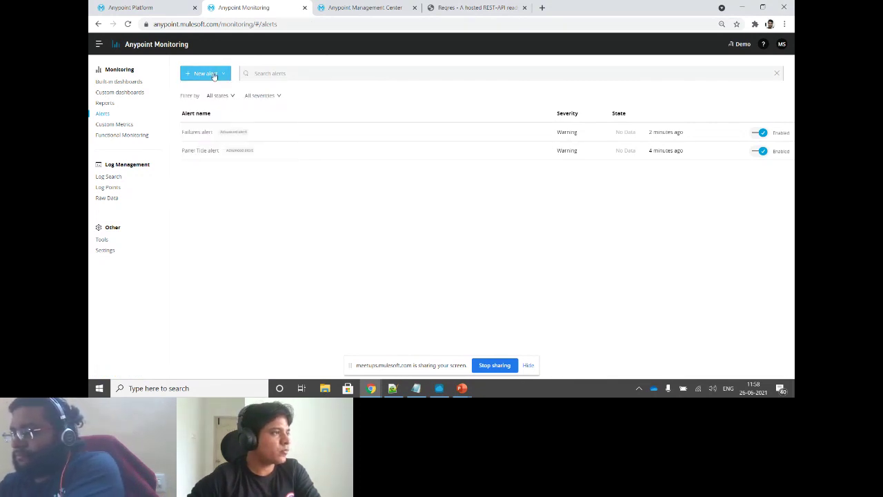
pyautogui.click(214, 76)
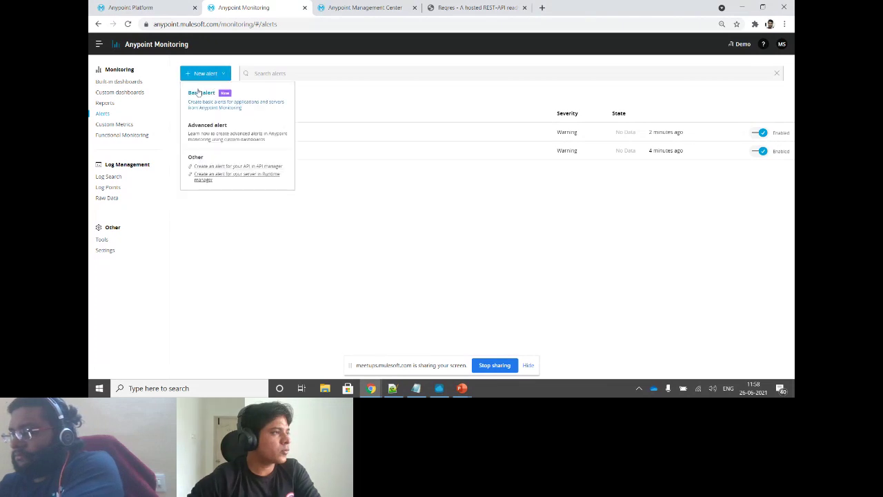
pyautogui.click(342, 94)
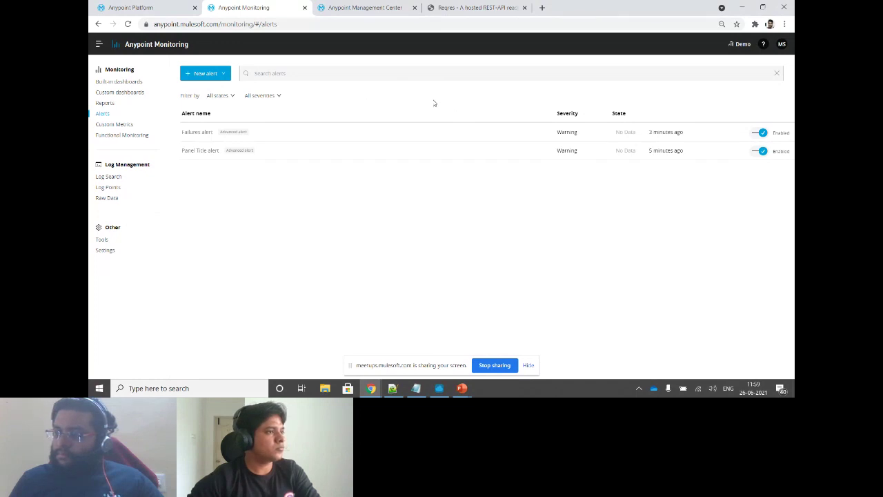
# Start a new basic alert with Sandbox as the environment and reqres-proxy-dev as the resource
pyautogui.click(205, 73)
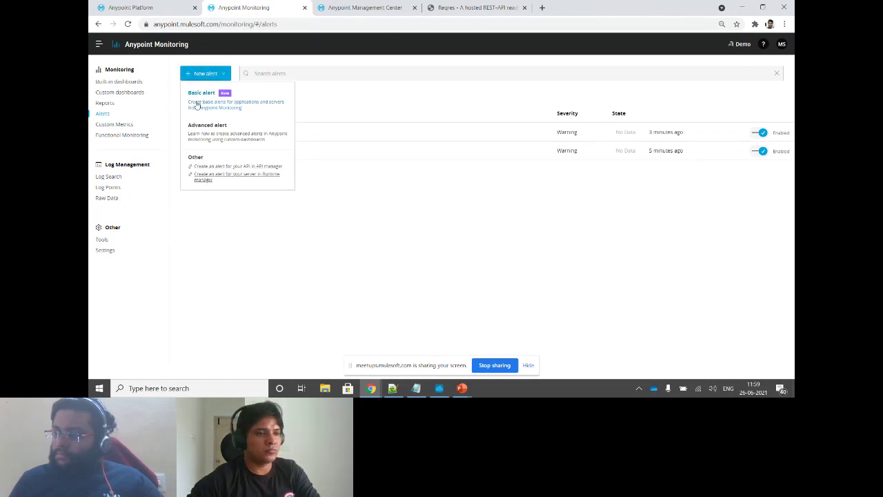
pyautogui.click(197, 104)
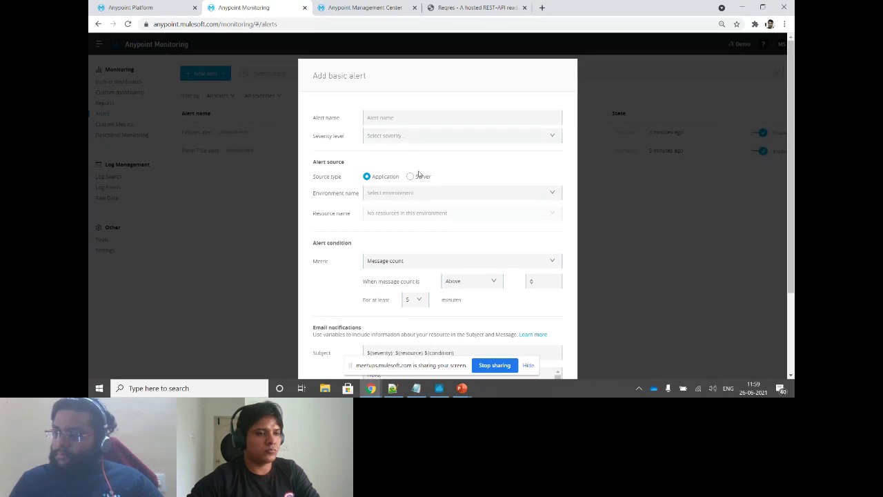
pyautogui.click(383, 193)
pyautogui.click(382, 234)
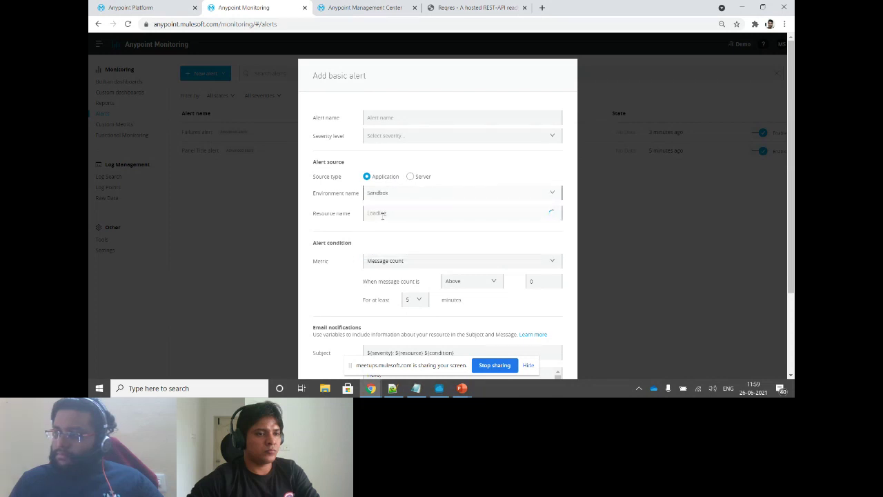
pyautogui.click(382, 213)
pyautogui.click(386, 231)
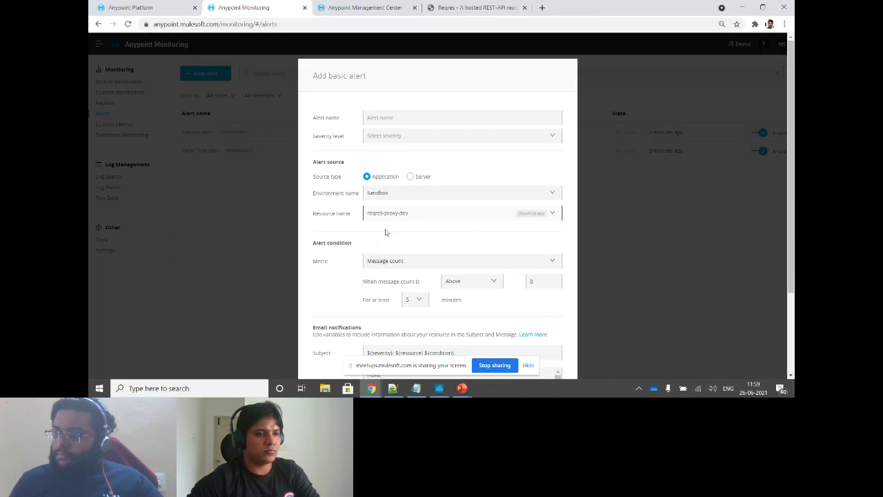
# Review the metrics offered for the alert condition, keeping Message count selected
pyautogui.scroll(-1, 421, 236)
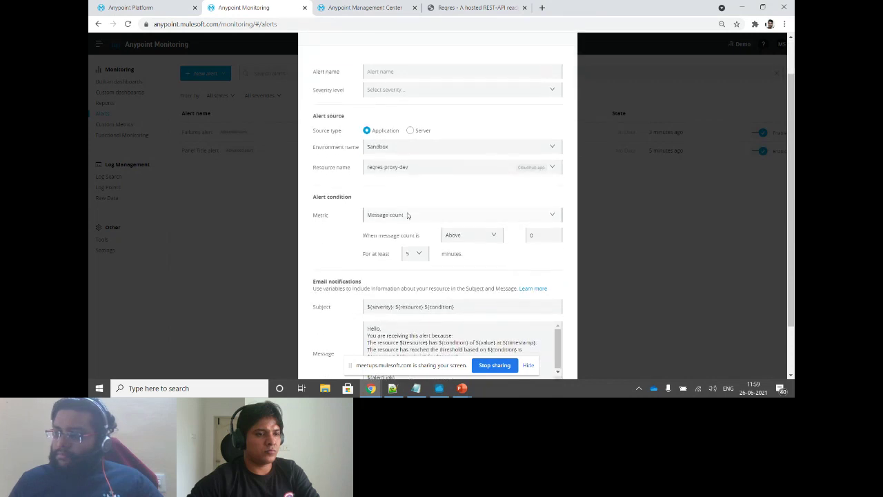
pyautogui.click(407, 217)
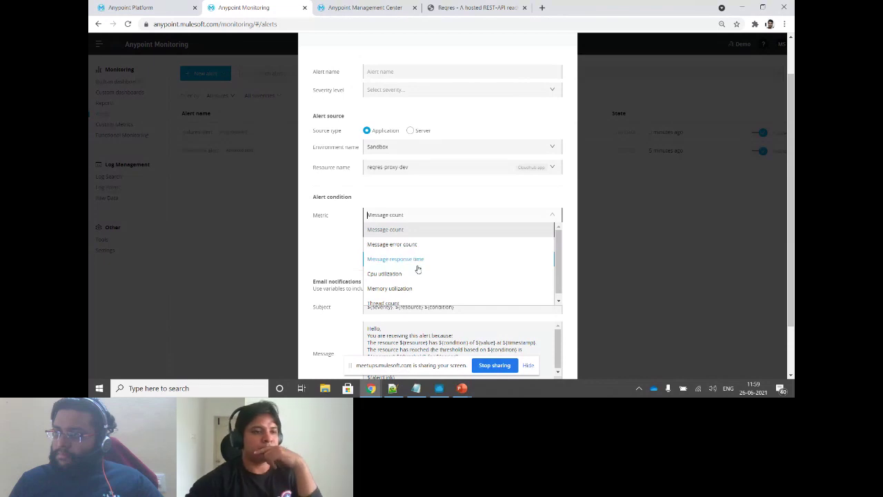
pyautogui.click(559, 295)
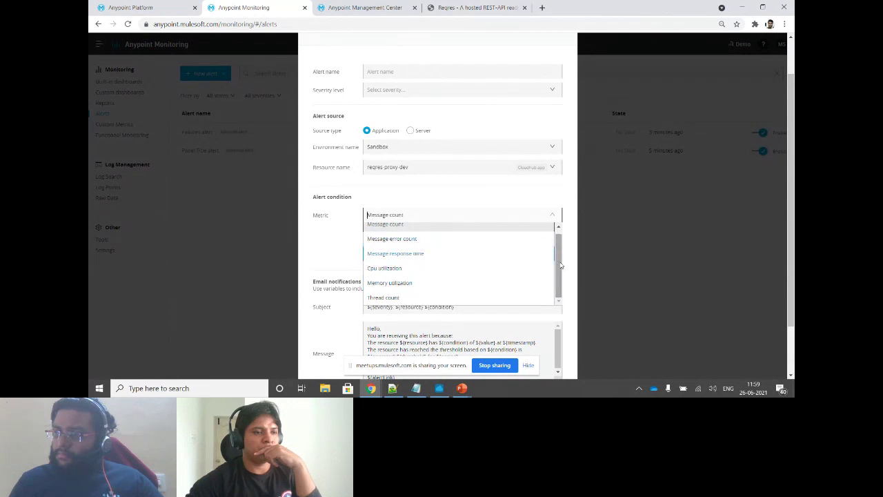
pyautogui.scroll(1, 531, 253)
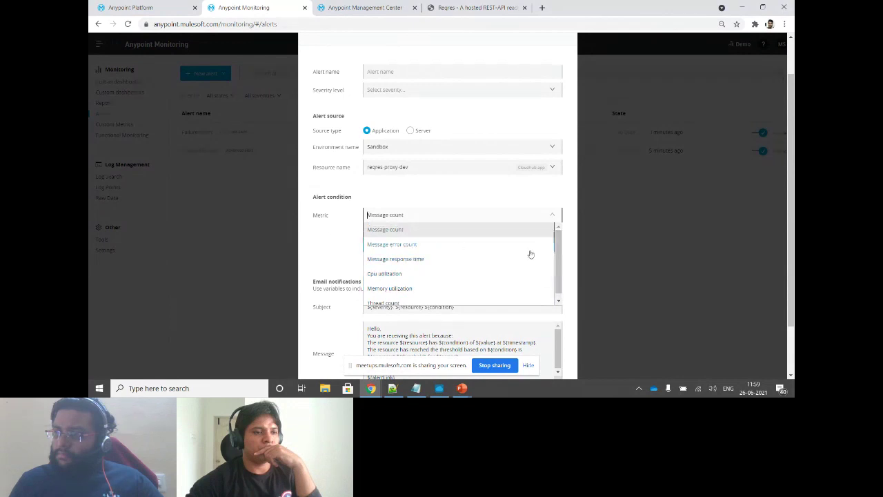
pyautogui.click(320, 236)
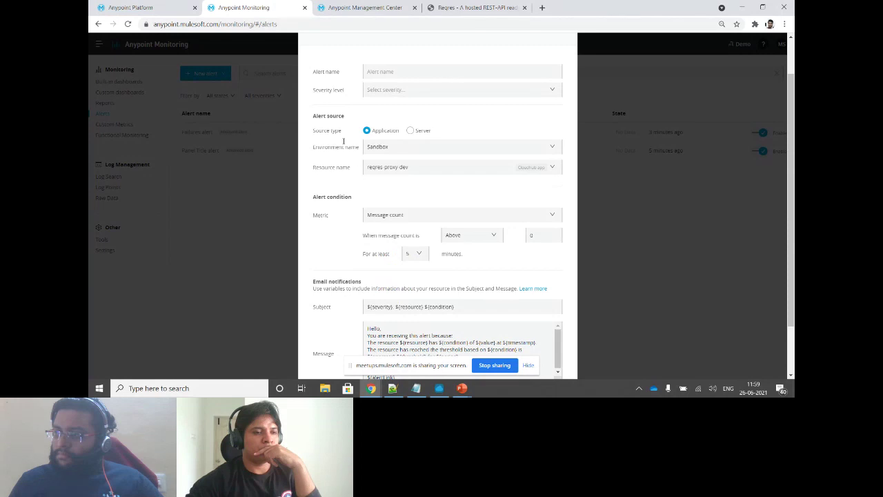
# Review the condition and email notification settings of the new basic alert, and cancel it without creating it
pyautogui.scroll(-2, 416, 197)
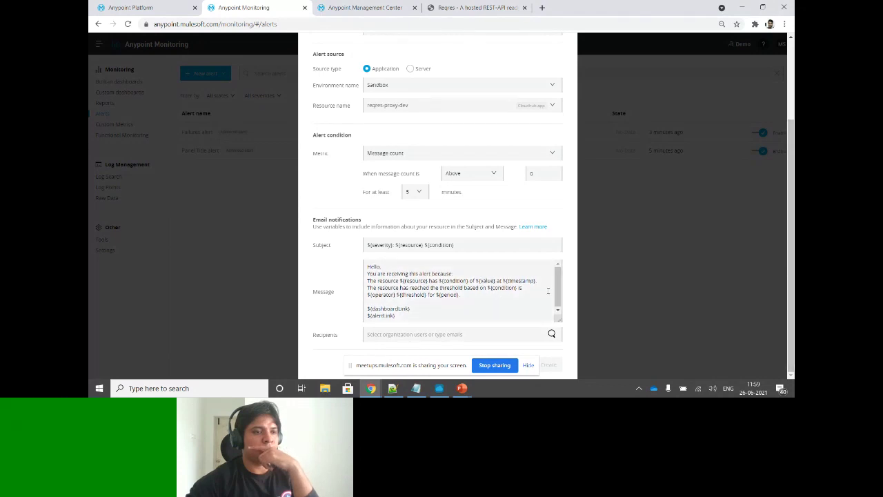
pyautogui.scroll(2, 689, 170)
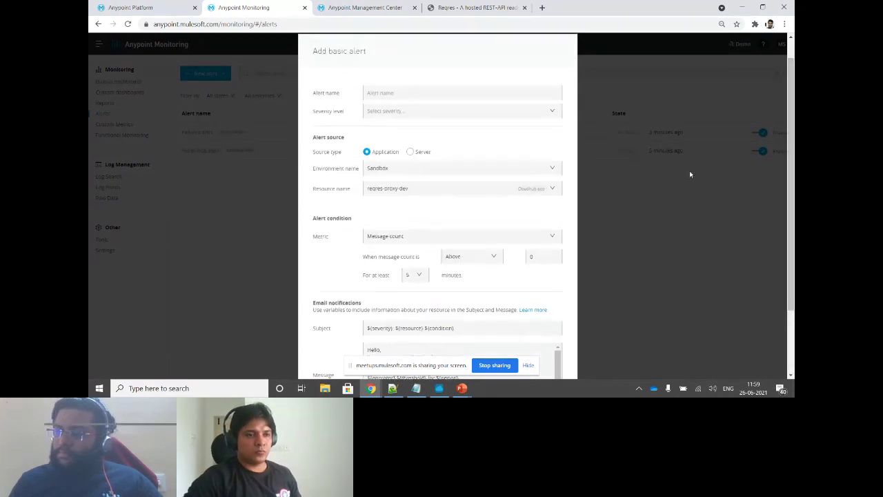
pyautogui.scroll(-2, 502, 238)
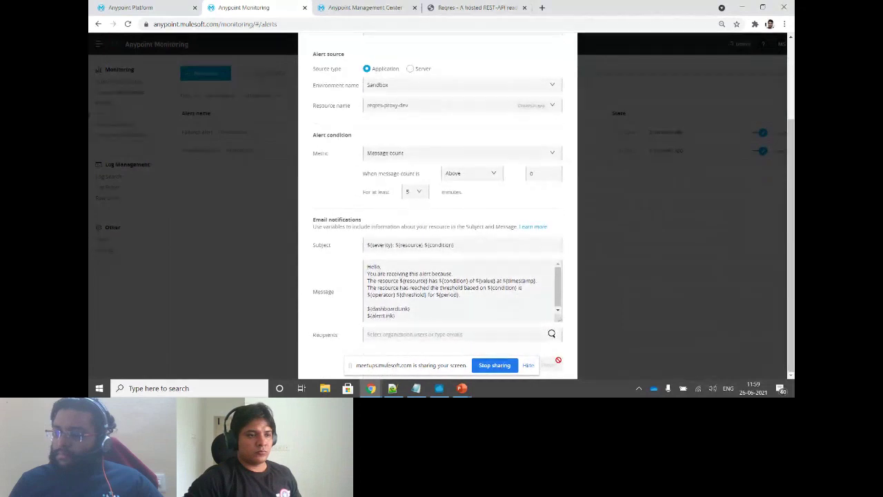
pyautogui.moveTo(350, 366); pyautogui.dragTo(269, 366)
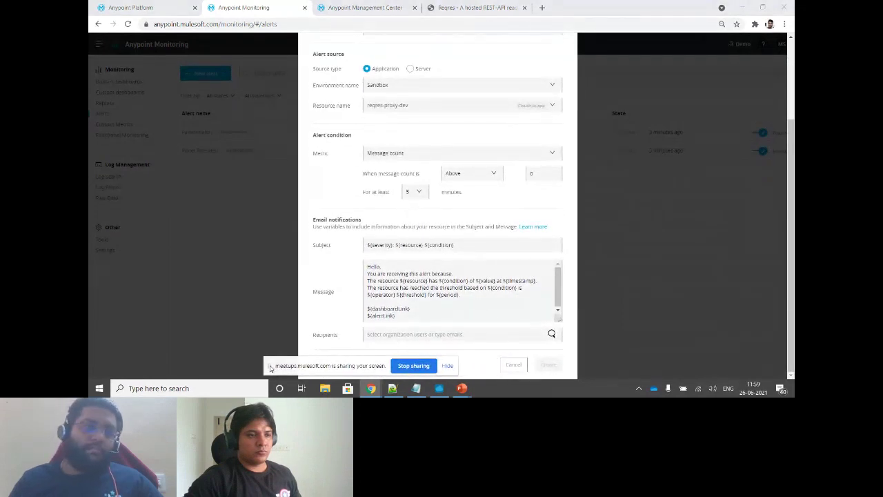
pyautogui.click(511, 365)
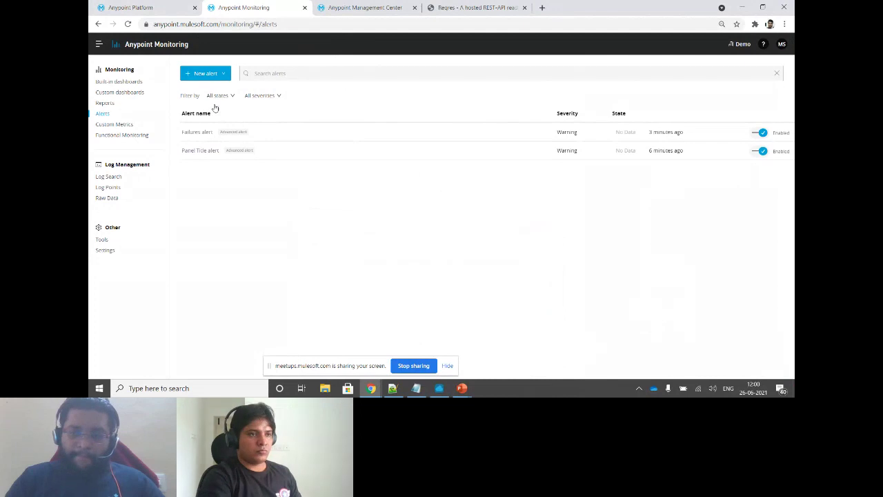
# Open the advanced alert setup instructions from the Alerts page, read them twice and close them
pyautogui.click(205, 73)
pyautogui.click(207, 125)
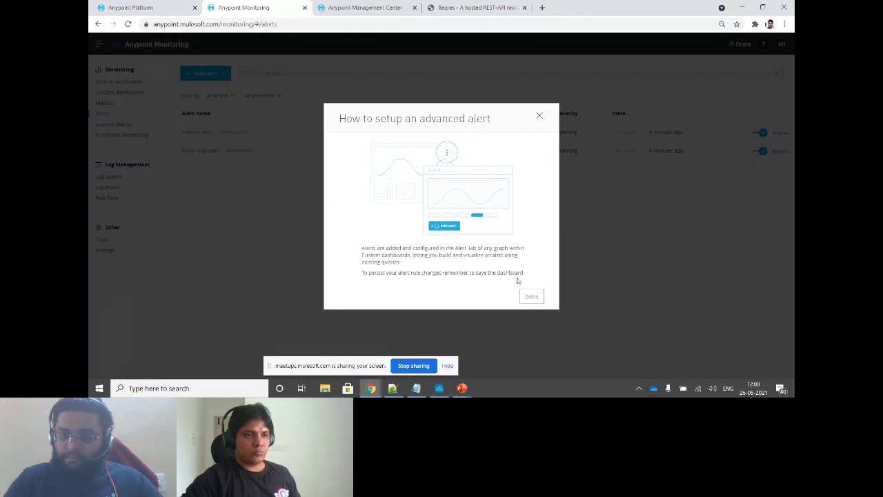
pyautogui.click(531, 296)
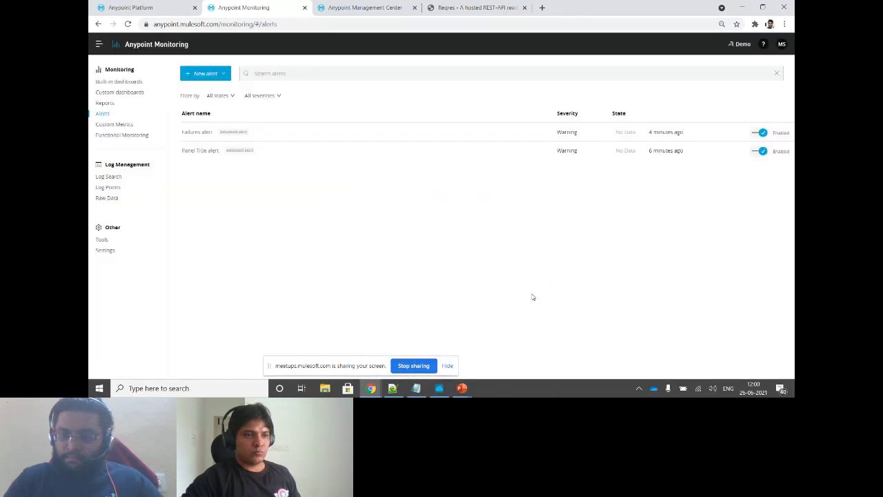
pyautogui.click(203, 73)
pyautogui.click(207, 126)
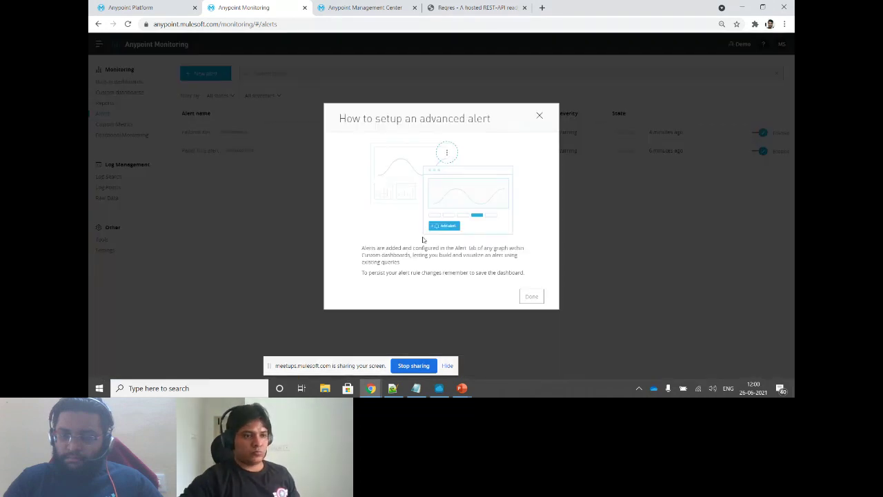
pyautogui.click(533, 296)
# Review the alert configuration and notification settings of the Failures chart in the Req Res custom dashboard, and return to the alerts list
pyautogui.click(127, 94)
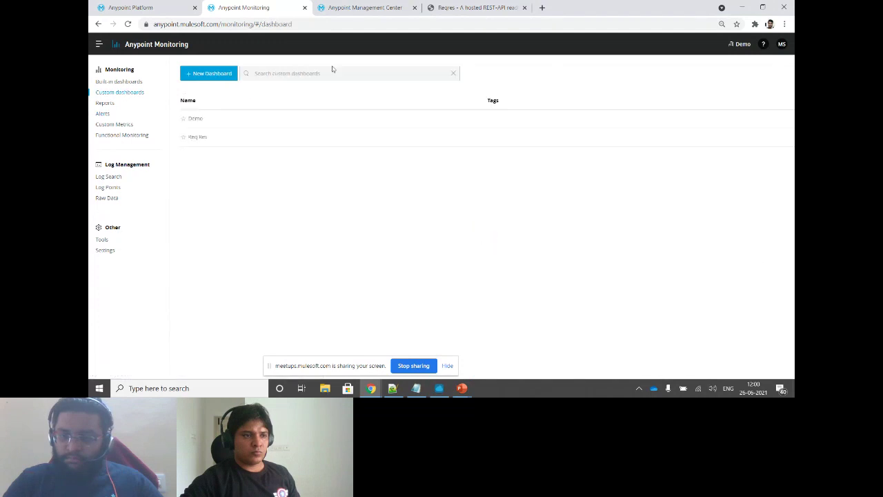
pyautogui.click(199, 139)
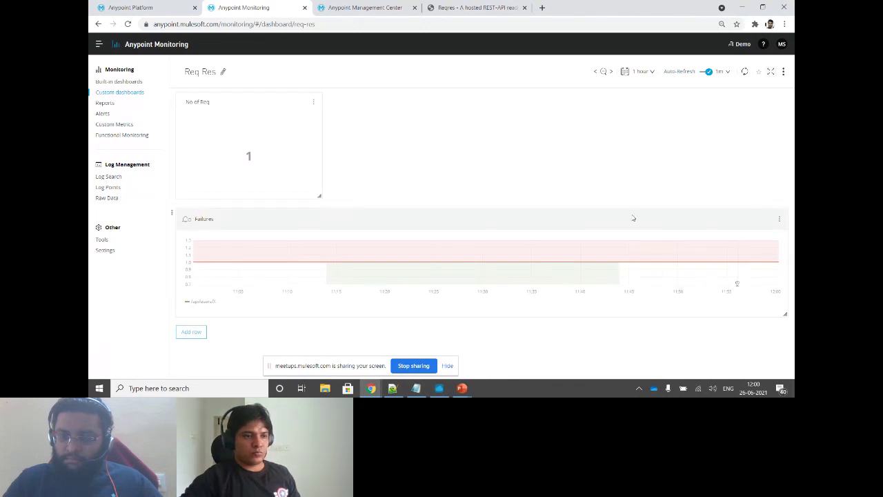
pyautogui.click(779, 221)
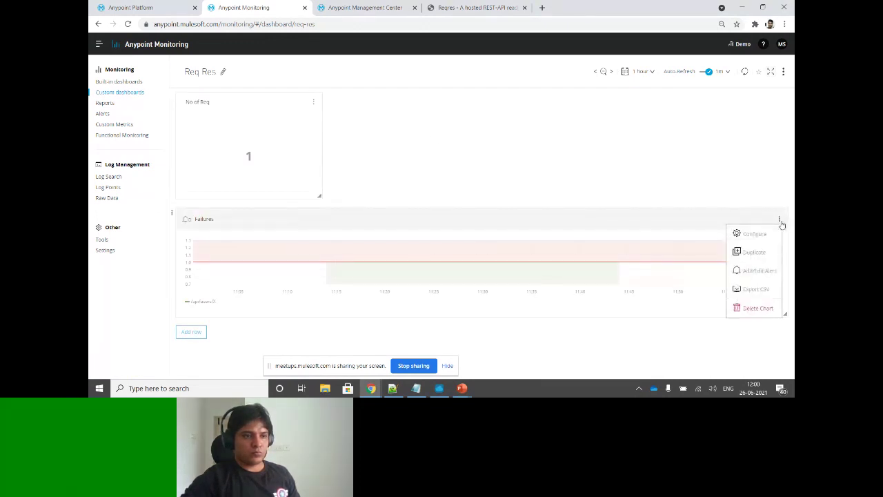
pyautogui.click(754, 234)
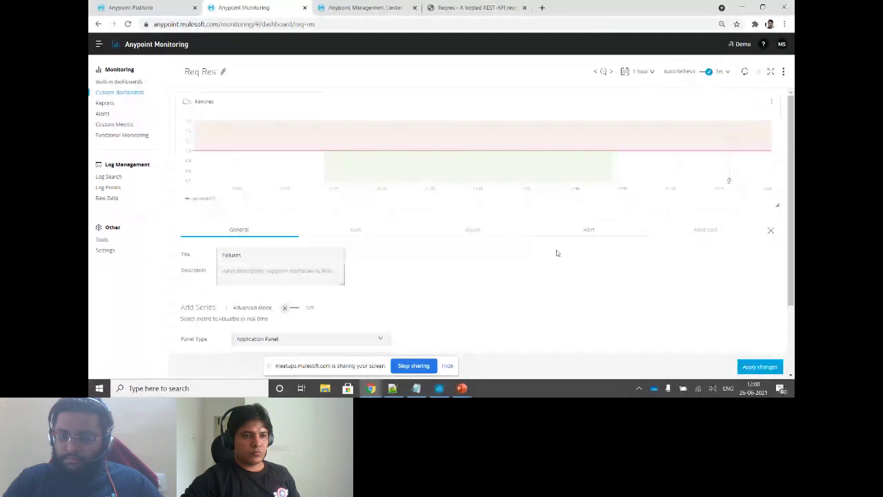
pyautogui.click(595, 233)
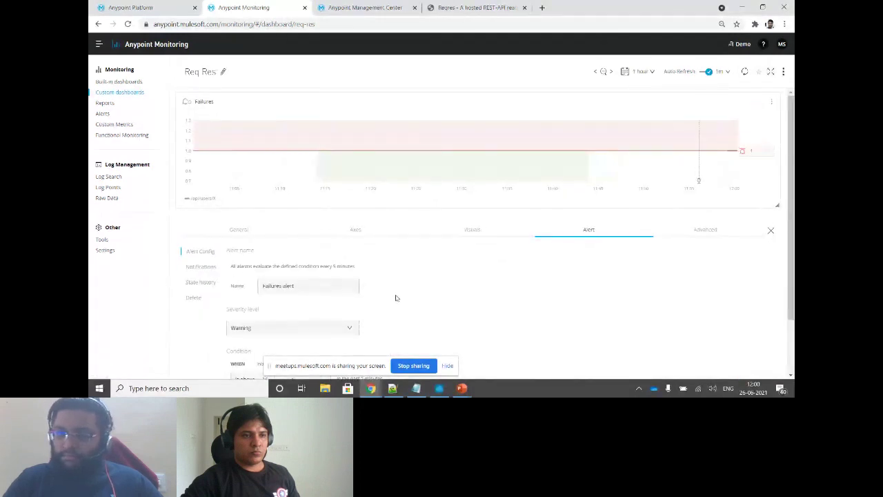
pyautogui.scroll(-2, 420, 297)
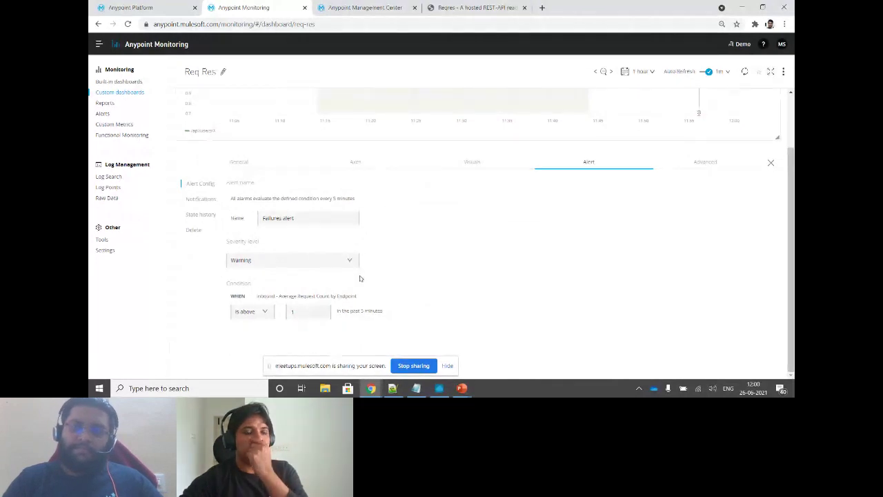
pyautogui.click(200, 201)
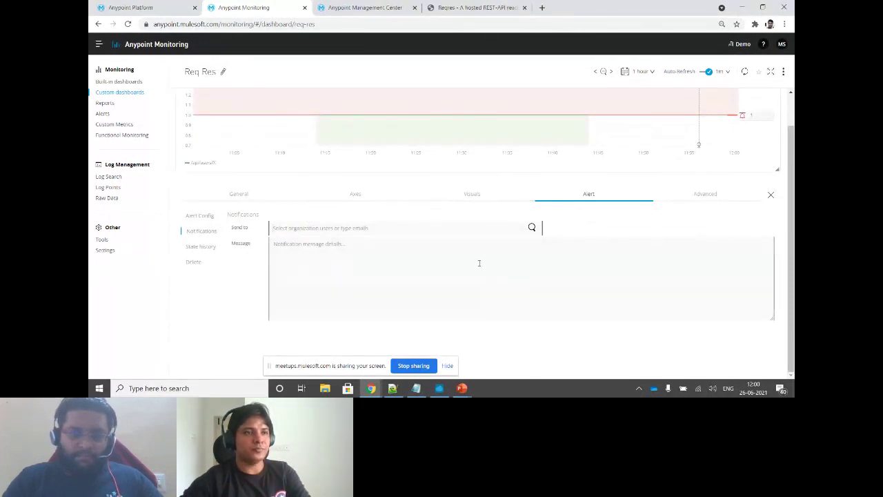
pyautogui.scroll(1, 479, 263)
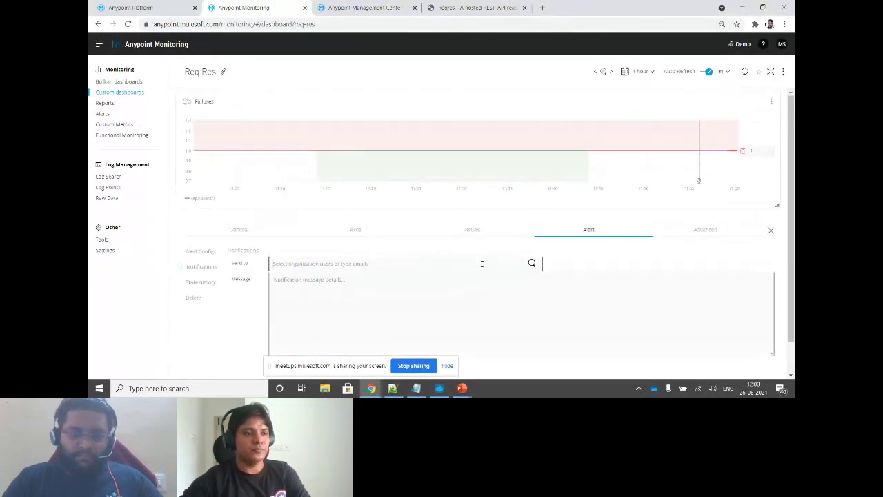
pyautogui.click(105, 113)
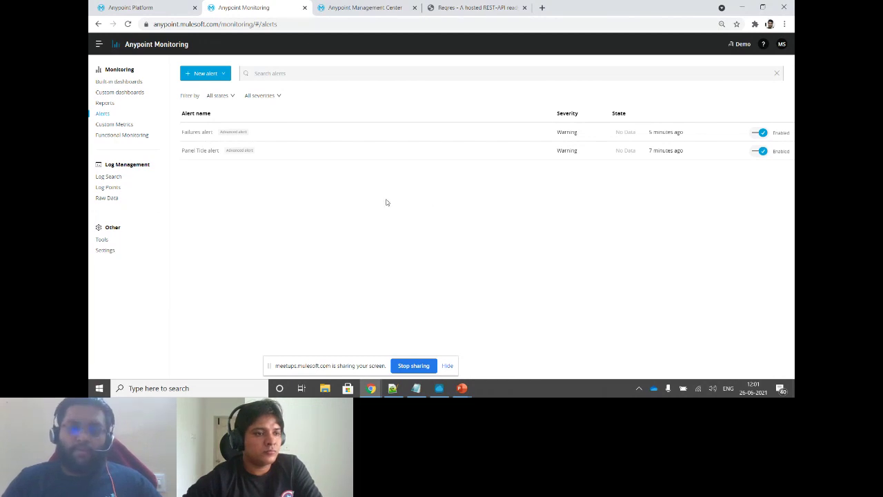
# Open Functional Monitoring, switch to the running PowerPoint slide show and advance to the Functional Monitoring slide
pyautogui.click(128, 137)
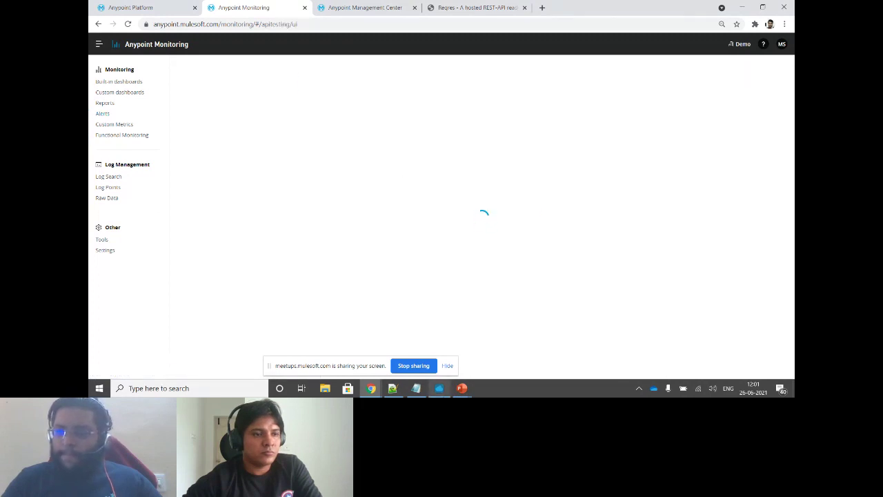
pyautogui.moveTo(462, 387)
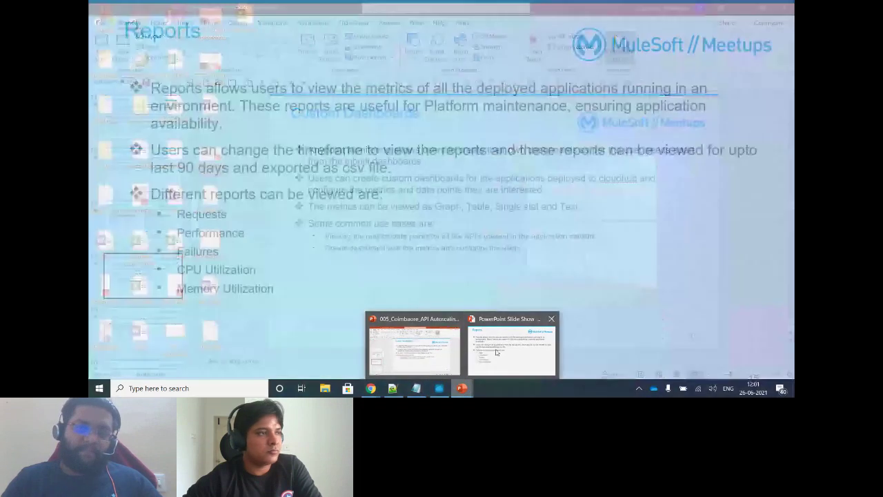
pyautogui.click(481, 346)
pyautogui.press('Right')
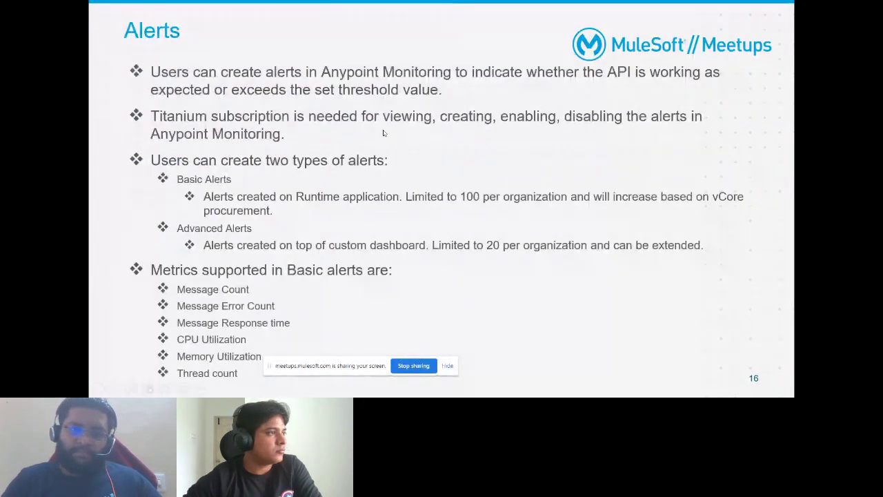
pyautogui.press('Right')
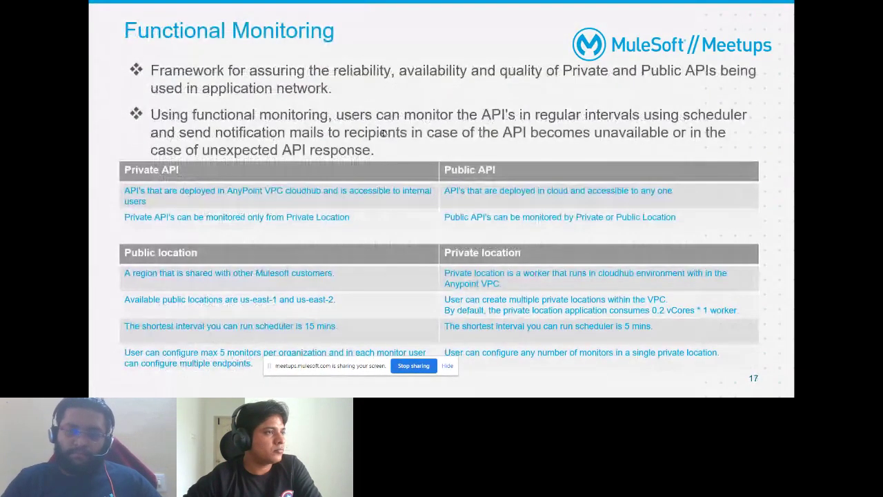
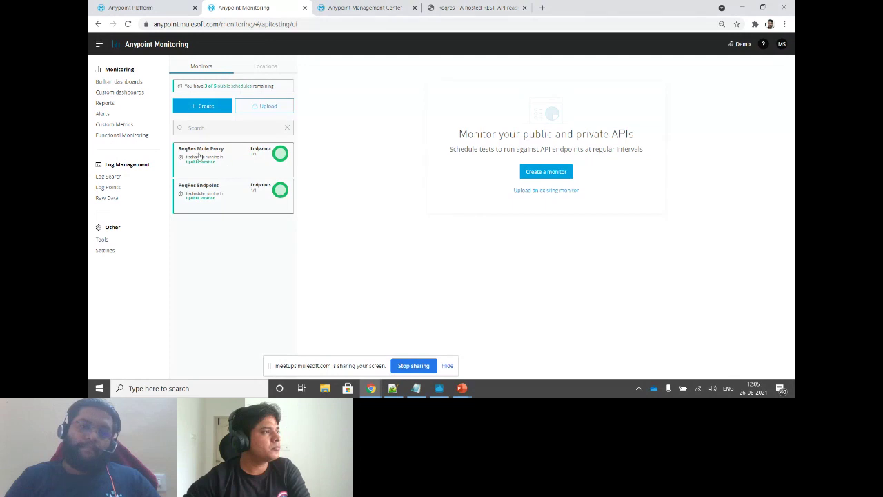
# View the reqres-proxy-dev application in Runtime Manager and the Reqres website, returning to the functional monitors list after each
pyautogui.click(353, 6)
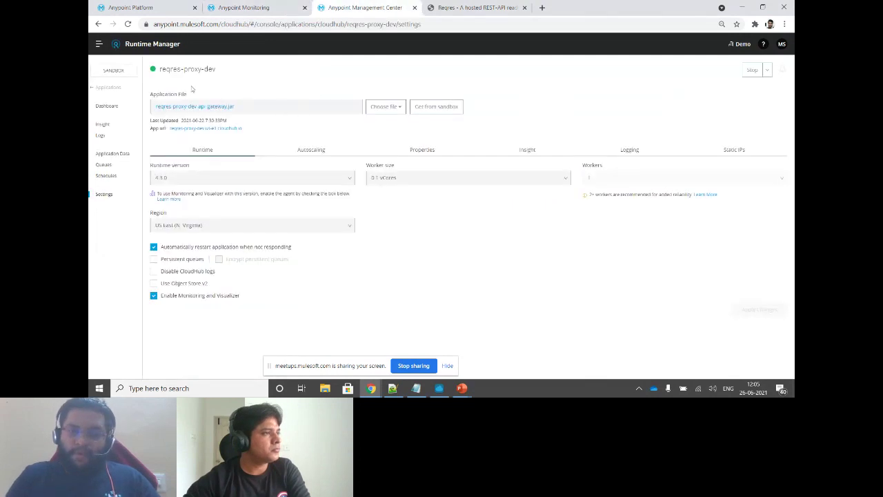
pyautogui.click(278, 7)
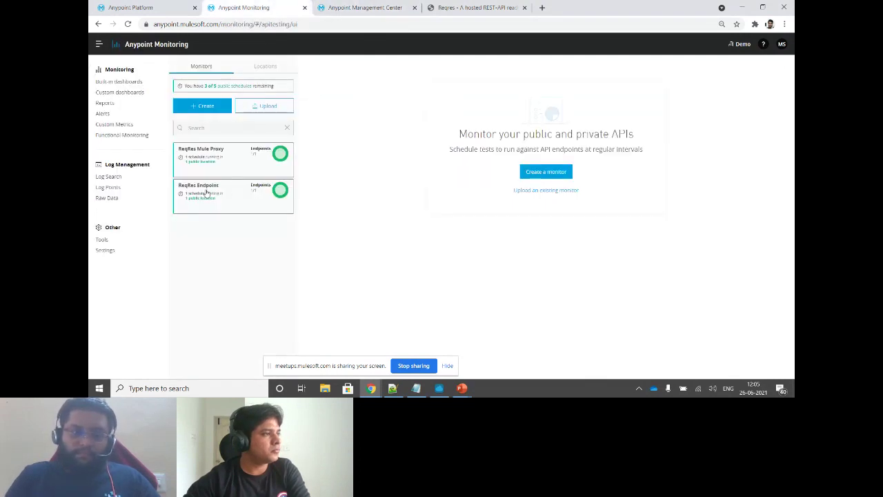
pyautogui.click(466, 5)
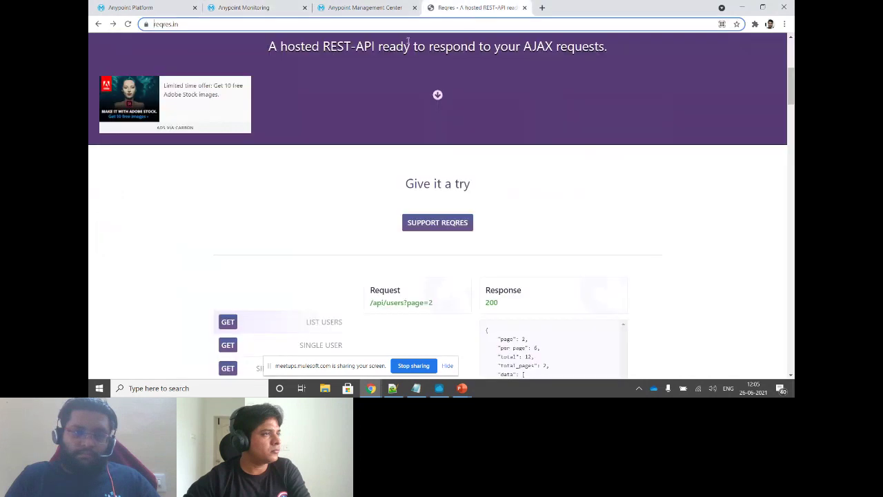
pyautogui.click(256, 8)
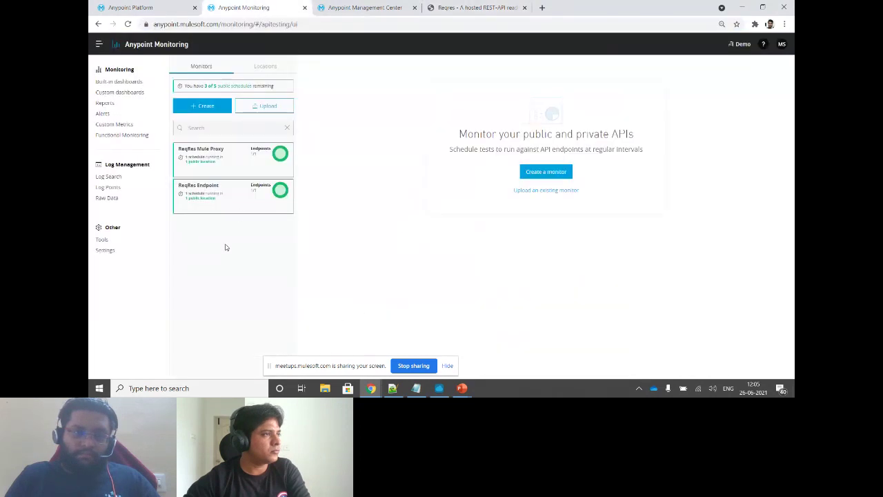
# Open the ReqRes Endpoint monitor and examine its schedule, highlighting the run interval, next run and execution location
pyautogui.click(240, 204)
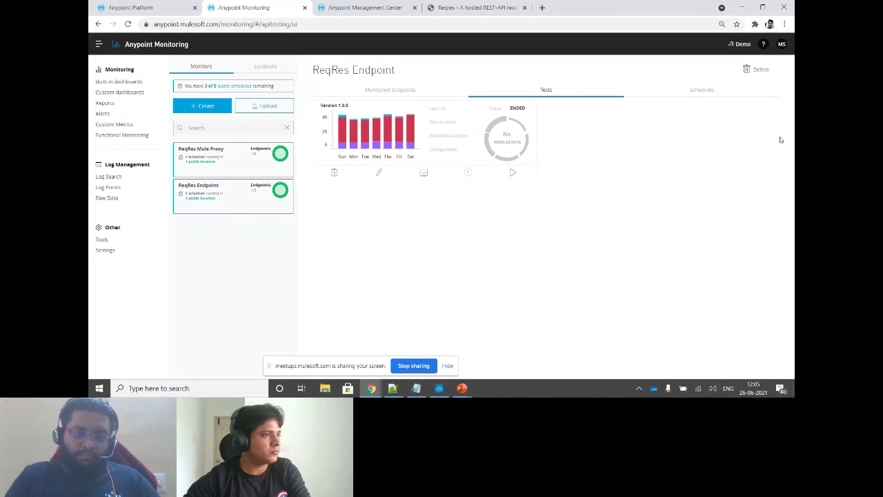
pyautogui.click(700, 93)
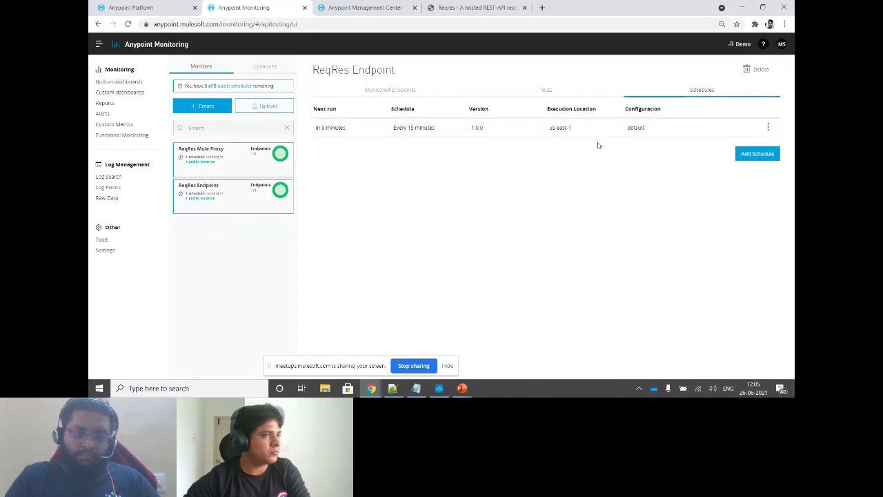
pyautogui.moveTo(394, 127); pyautogui.dragTo(434, 128)
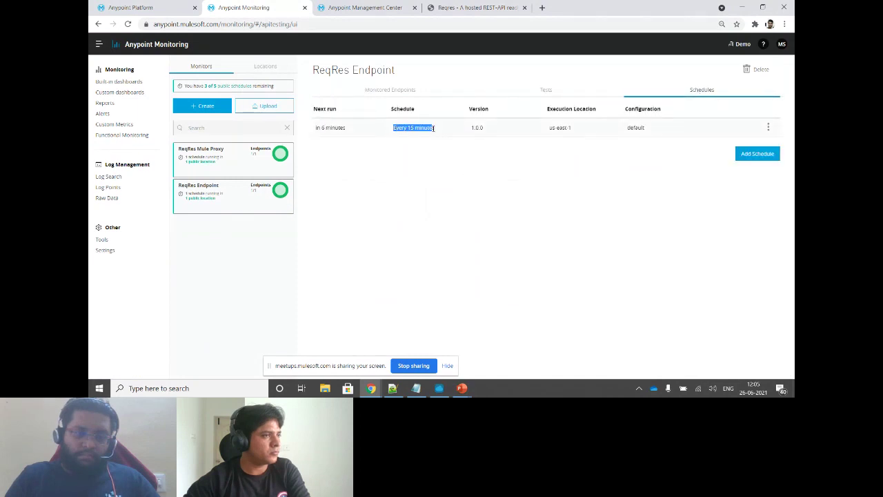
pyautogui.moveTo(357, 130); pyautogui.dragTo(317, 136)
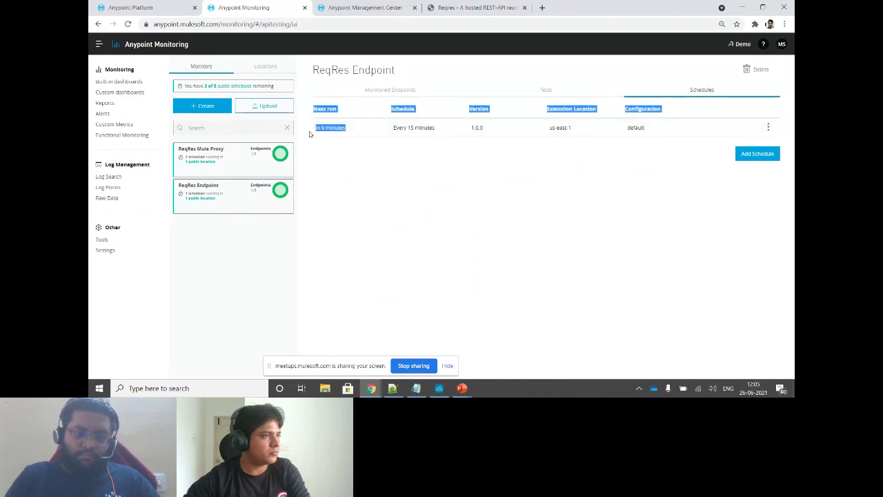
pyautogui.click(428, 158)
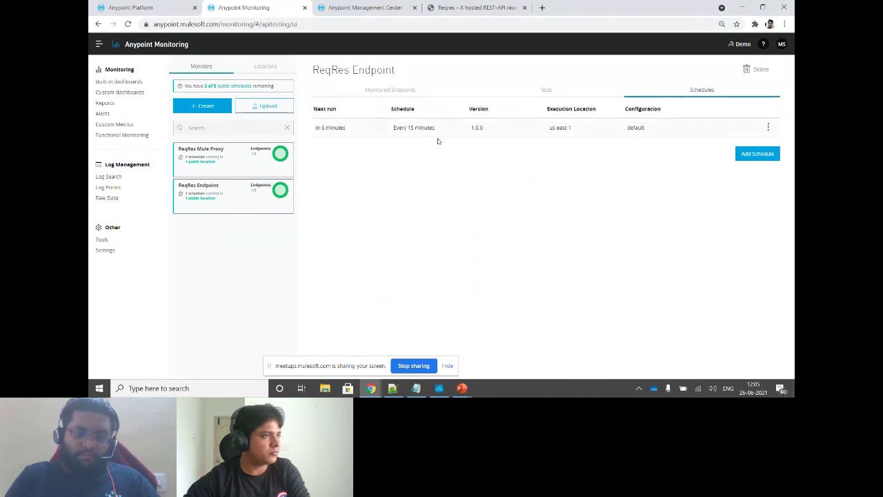
pyautogui.moveTo(572, 131); pyautogui.dragTo(557, 131)
pyautogui.click(572, 146)
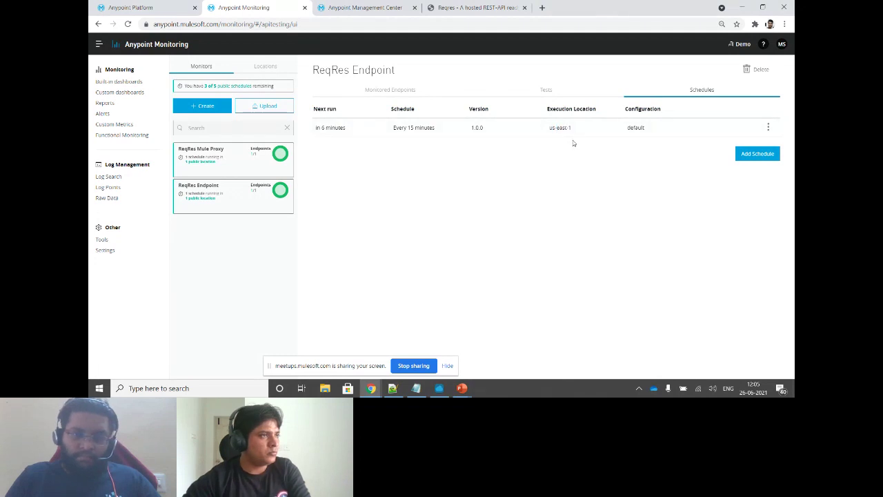
# View the monitored endpoints of the ReqRes Endpoint monitor and highlight the endpoint address
pyautogui.click(363, 94)
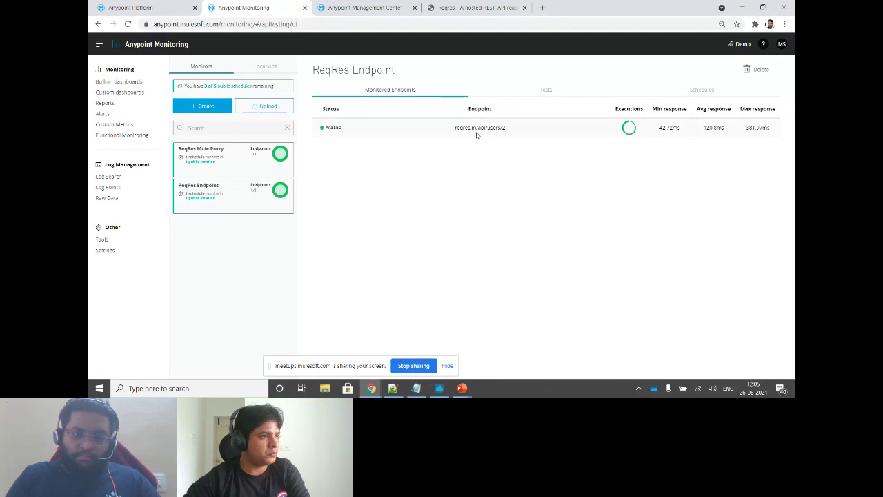
pyautogui.moveTo(455, 127); pyautogui.dragTo(510, 129)
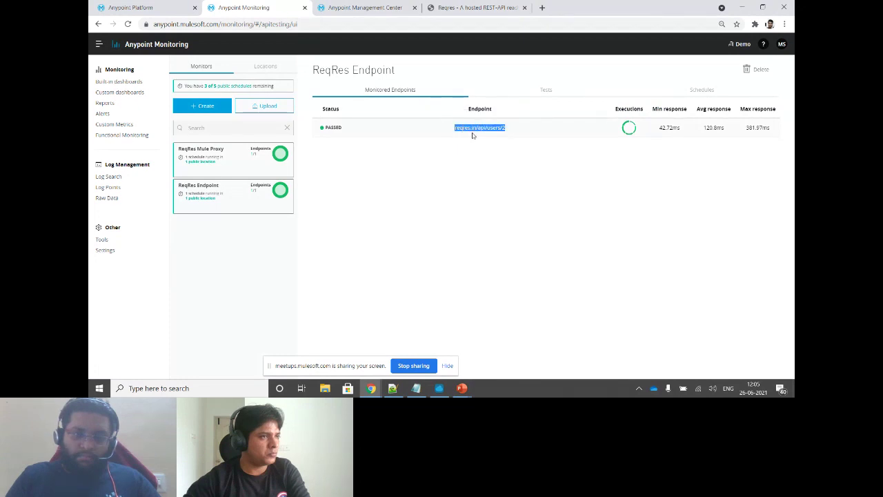
pyautogui.click(529, 181)
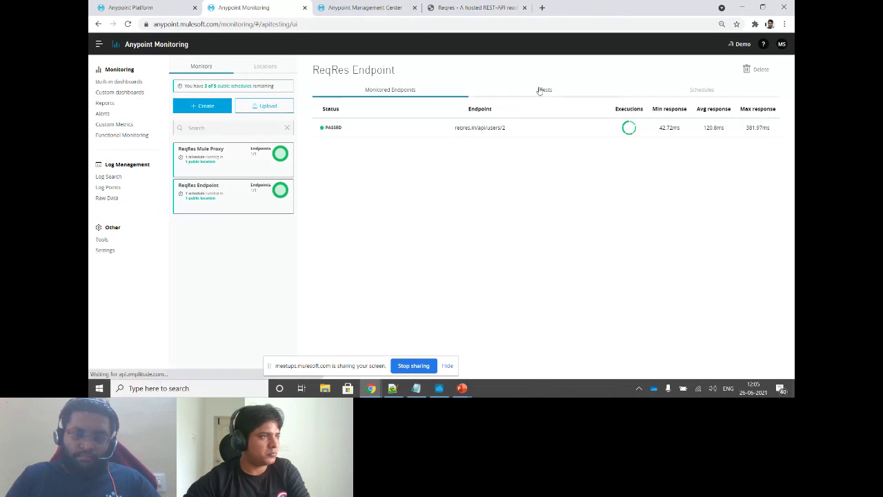
# View the ReqRes Endpoint monitor's tests, open the test configuration and highlight its endpoint URL and expected status code
pyautogui.click(541, 90)
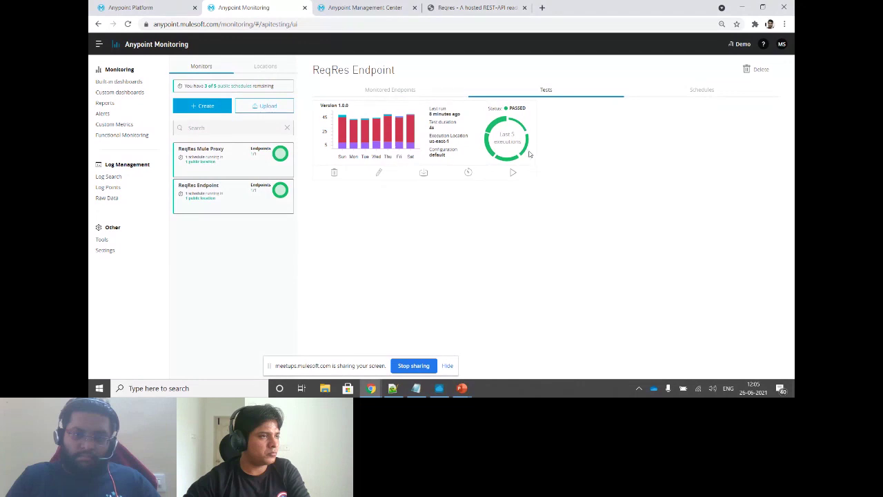
pyautogui.moveTo(410, 139)
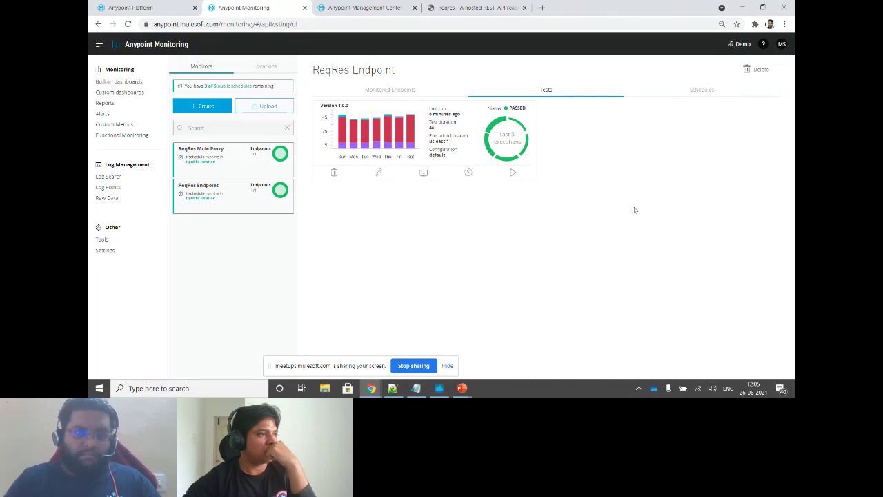
pyautogui.click(379, 176)
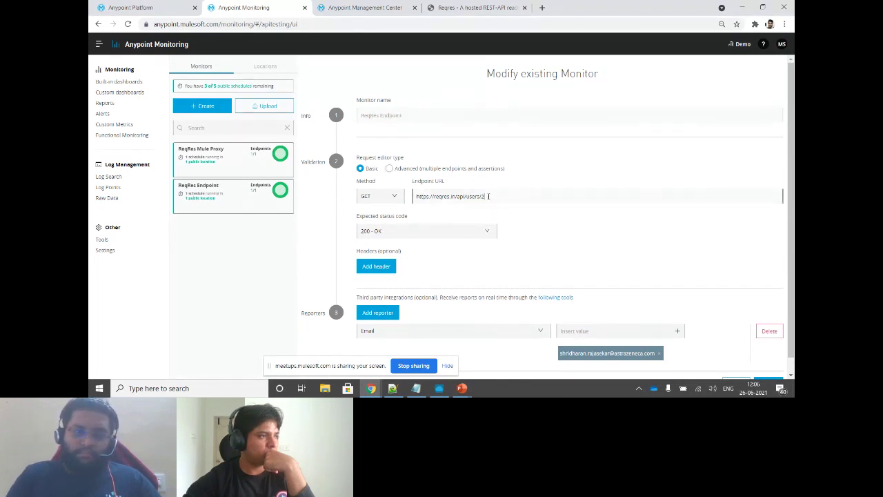
pyautogui.moveTo(488, 196); pyautogui.dragTo(400, 197)
pyautogui.click(312, 224)
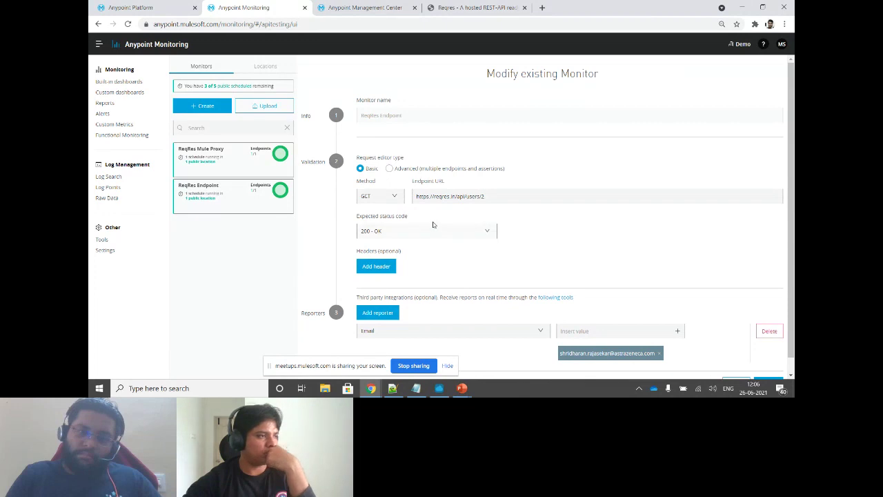
pyautogui.click(386, 231)
pyautogui.click(613, 236)
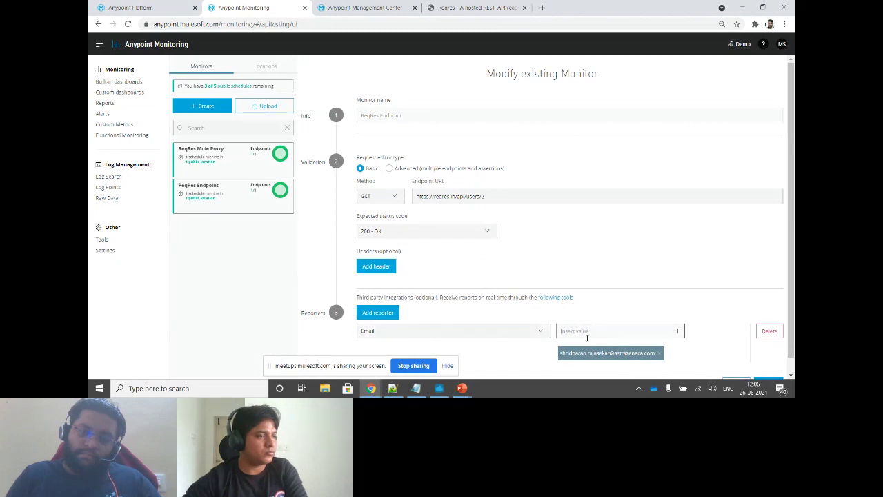
# Examine the third-party reporter options in the monitor configuration, then return to the ReqRes Endpoint monitor's overview
pyautogui.click(488, 334)
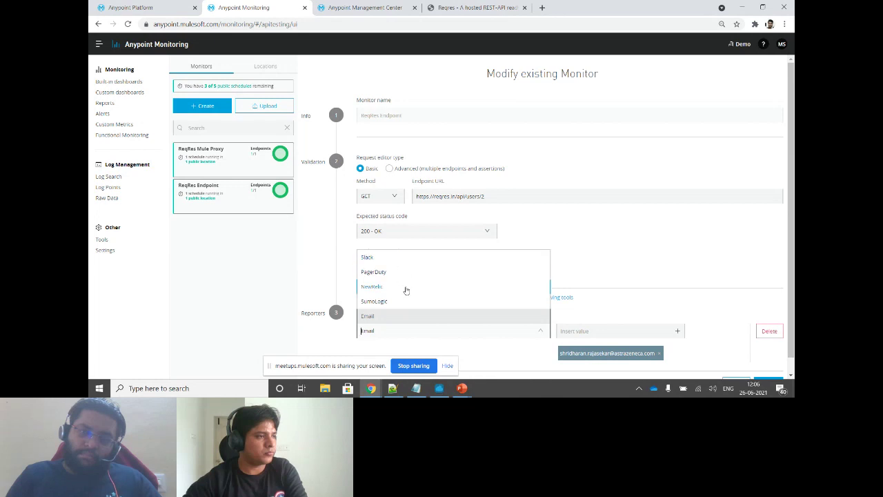
pyautogui.click(657, 308)
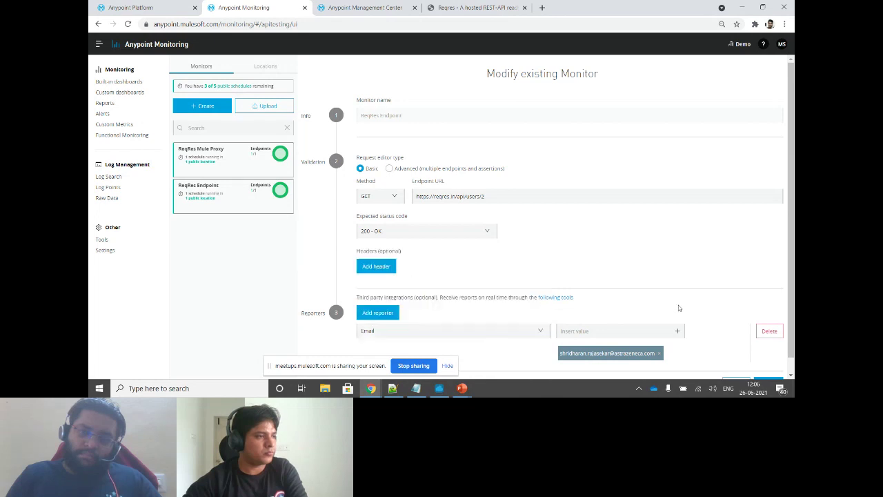
pyautogui.scroll(-1, 678, 308)
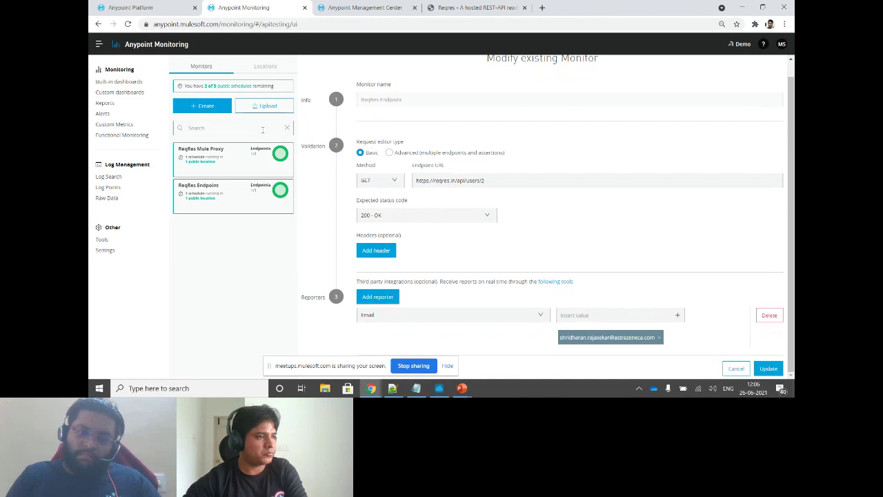
pyautogui.click(231, 189)
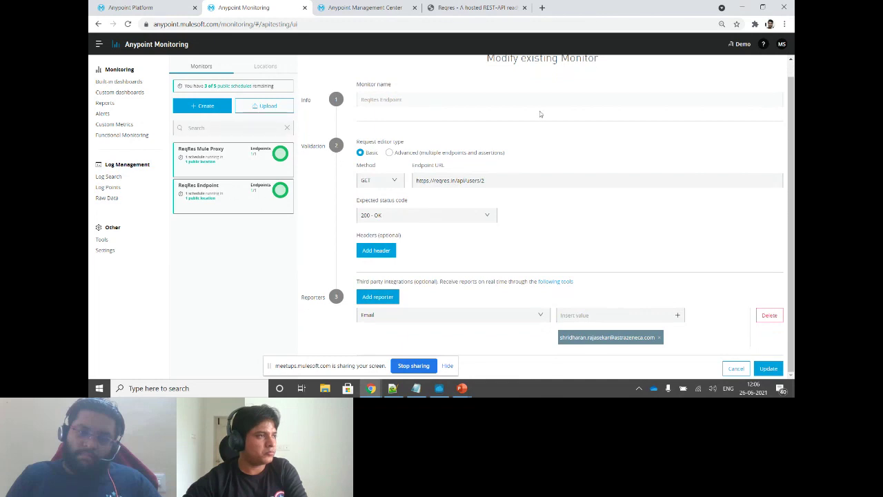
pyautogui.click(219, 196)
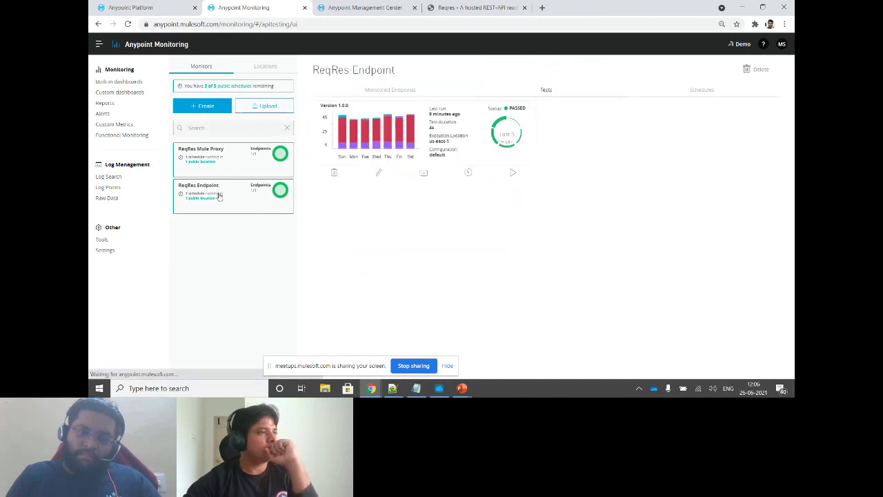
# Open the ReqRes Mule Proxy monitor and view its monitored endpoints and schedule
pyautogui.click(221, 164)
pyautogui.click(368, 90)
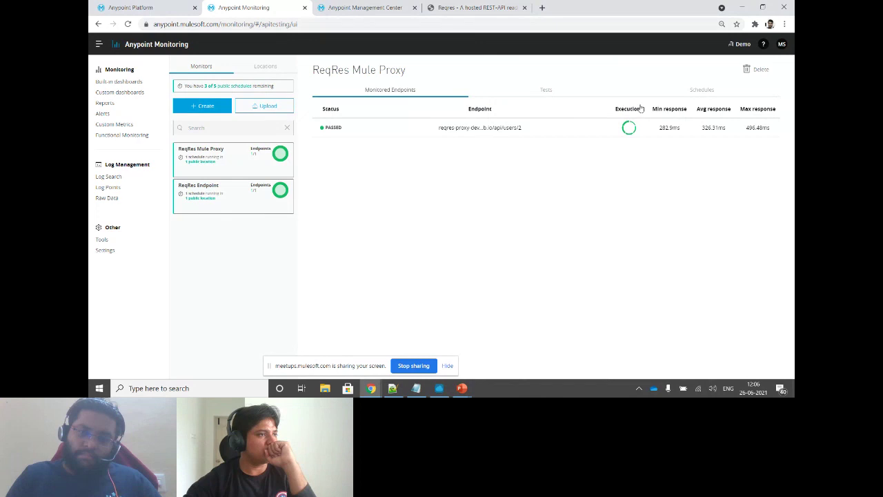
pyautogui.click(701, 91)
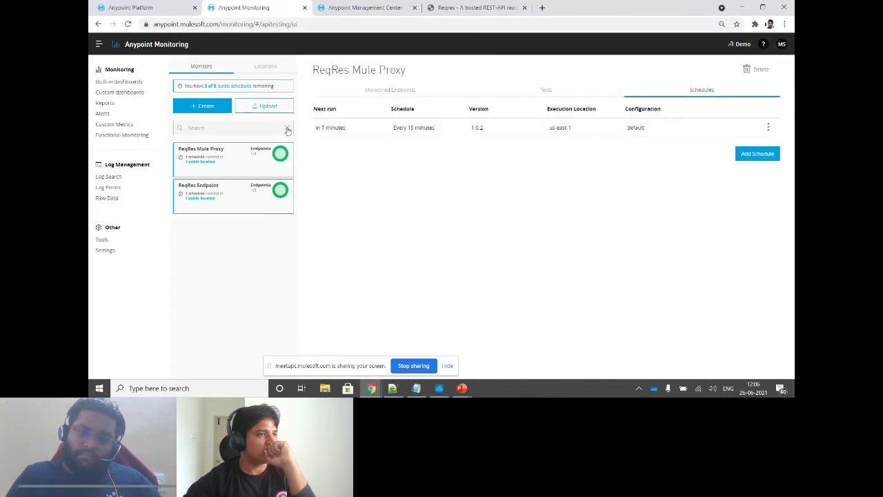
pyautogui.moveTo(326, 129)
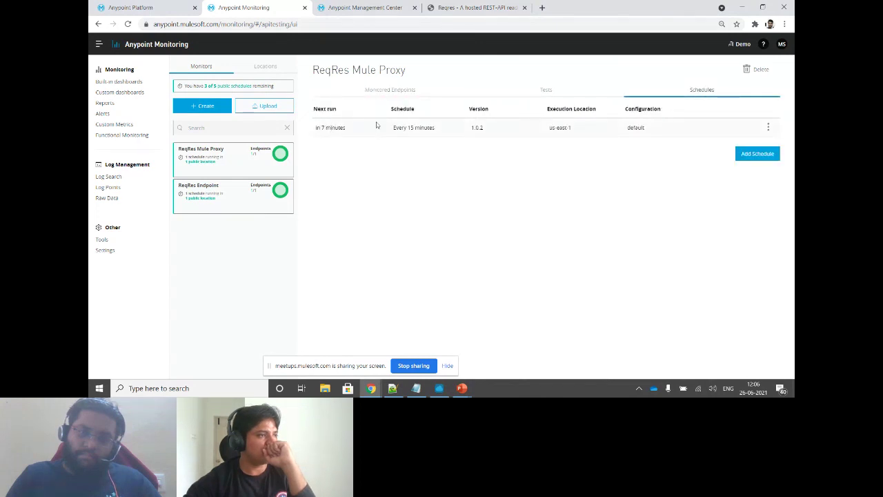
# Open the ReqRes Mule Proxy test configuration and examine its endpoint URL, authorization header and email reporter
pyautogui.click(534, 90)
pyautogui.click(379, 174)
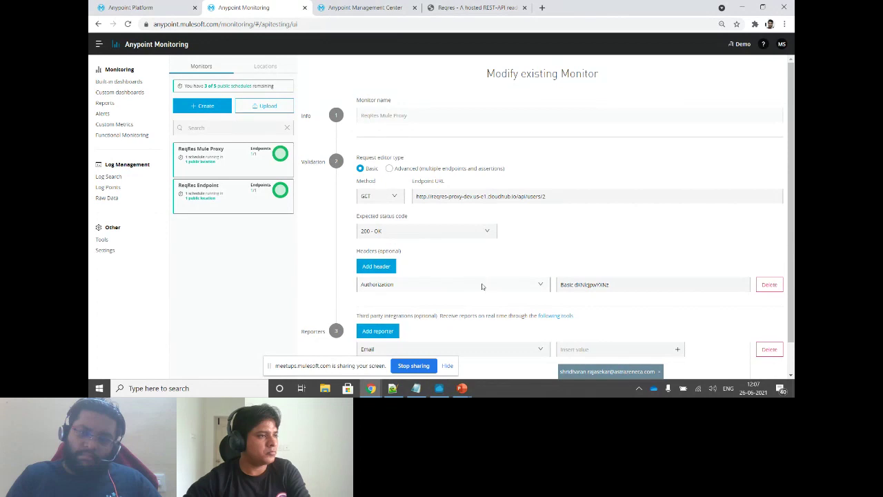
pyautogui.scroll(-1, 482, 287)
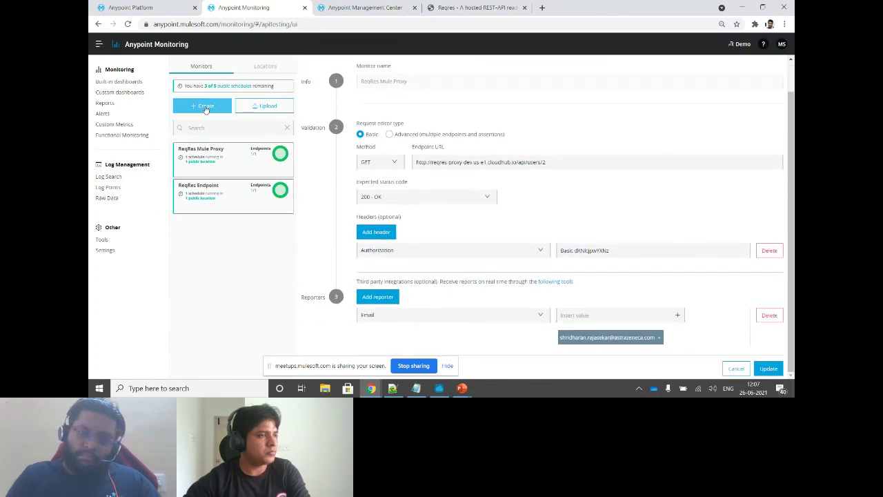
# Start creating a new monitor named Demo and proceed to its validation settings
pyautogui.click(205, 108)
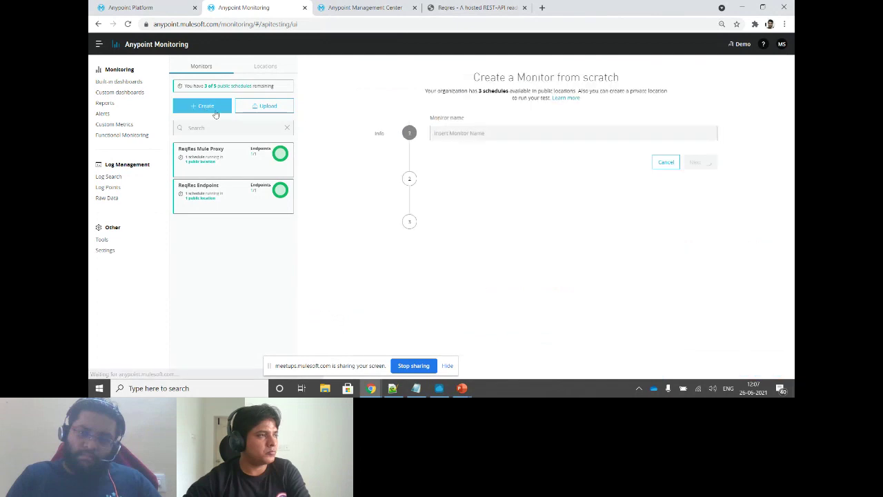
pyautogui.click(481, 133)
pyautogui.write('Demo')
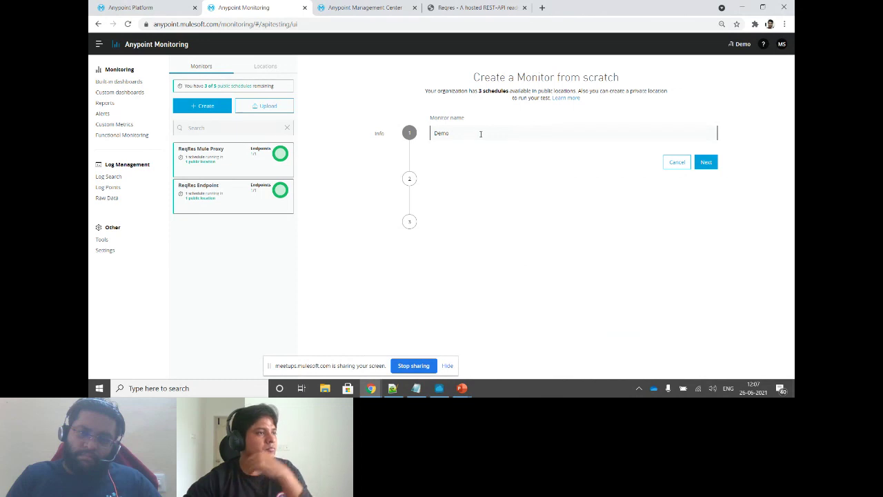
pyautogui.click(706, 162)
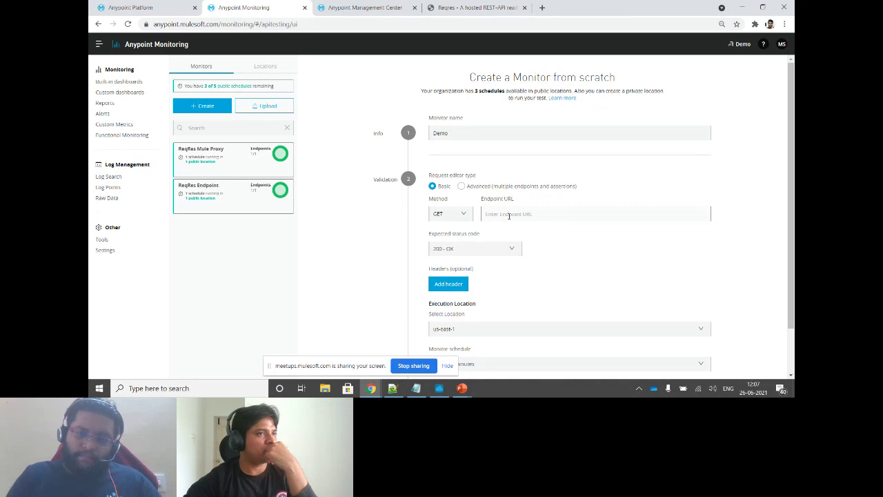
# Preview the Advanced request editor, return to Basic and select 200 - OK as the expected status code
pyautogui.click(460, 191)
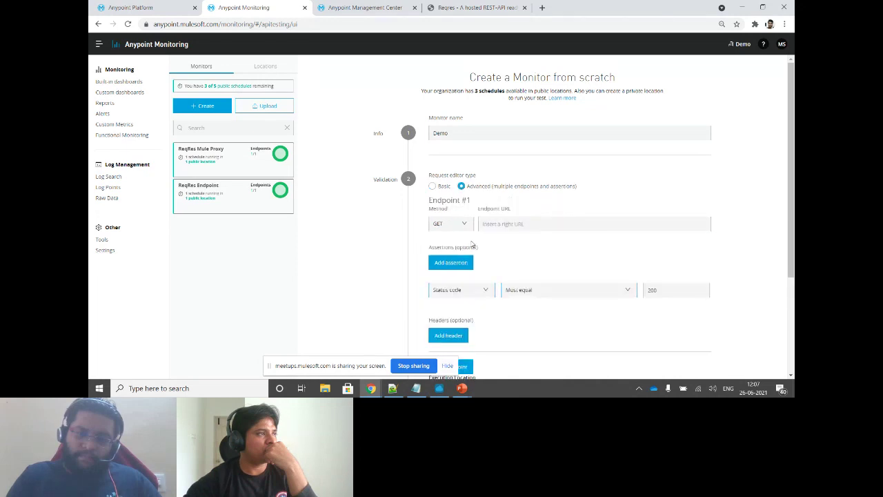
pyautogui.click(437, 188)
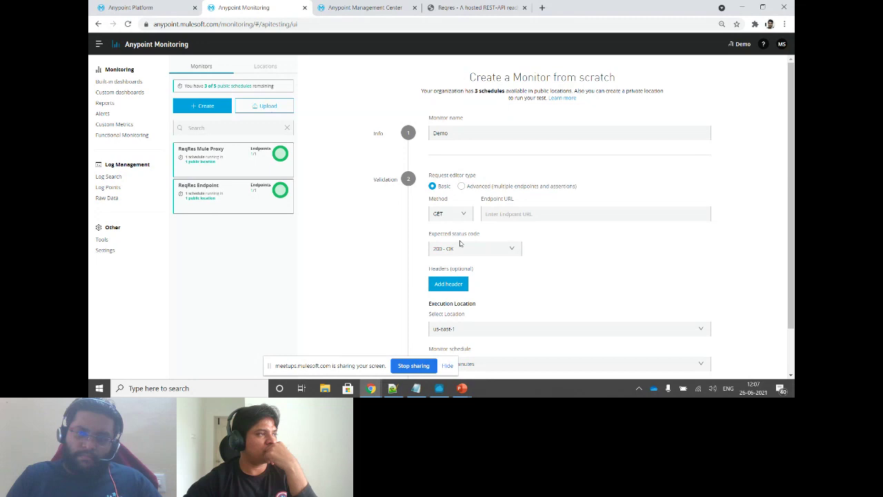
pyautogui.click(458, 250)
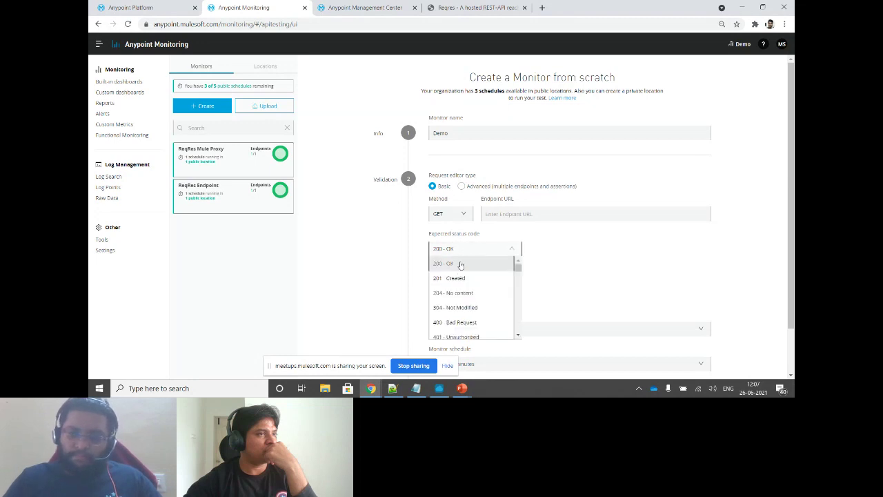
pyautogui.click(460, 263)
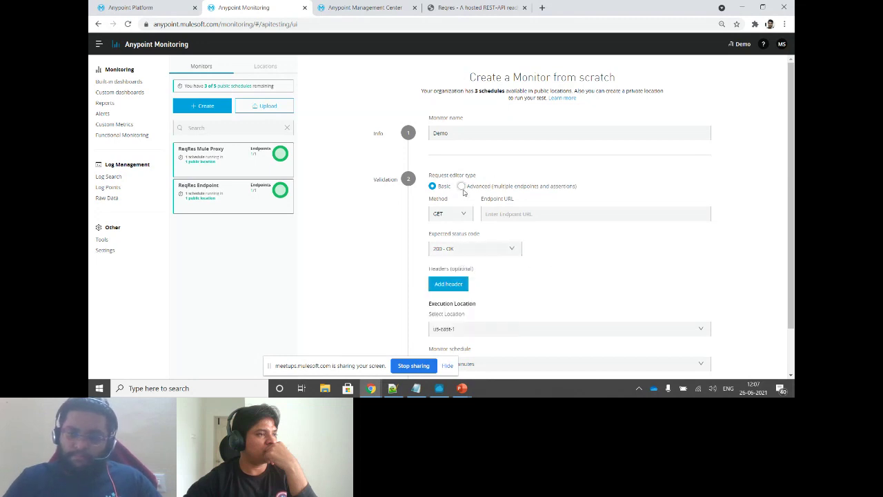
# Switch the Demo monitor to the Advanced request editor, view the assertion types and add a Response body assertion
pyautogui.click(461, 187)
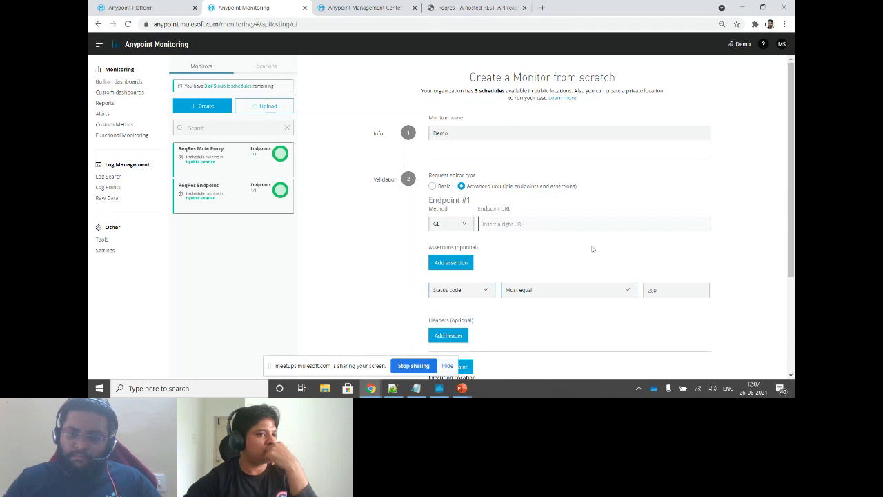
pyautogui.click(469, 292)
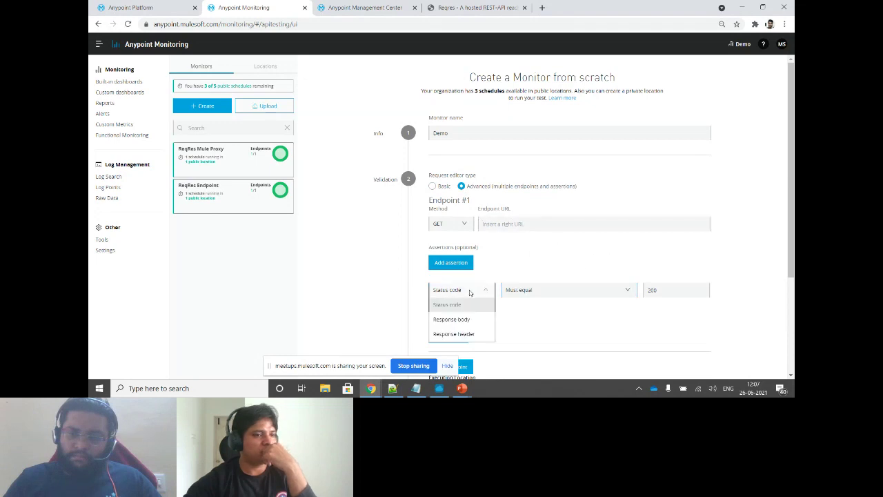
pyautogui.click(555, 314)
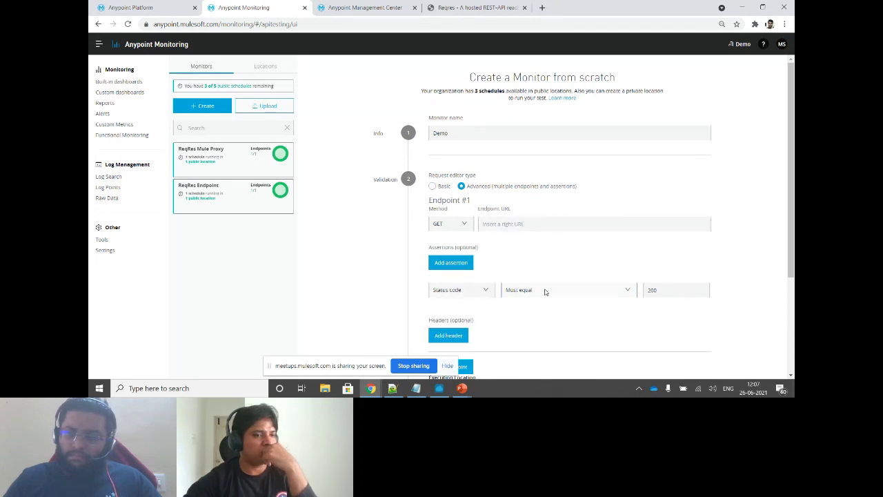
pyautogui.click(450, 262)
pyautogui.click(474, 324)
pyautogui.click(454, 354)
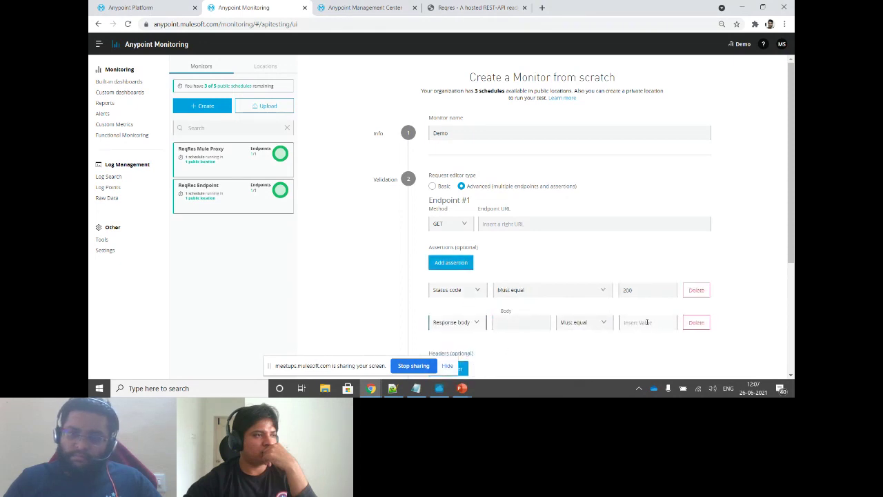
# Add a Response header assertion, show its header and value fields, and switch the request editor back to Basic
pyautogui.click(450, 262)
pyautogui.scroll(-2, 474, 352)
pyautogui.click(461, 218)
pyautogui.click(460, 264)
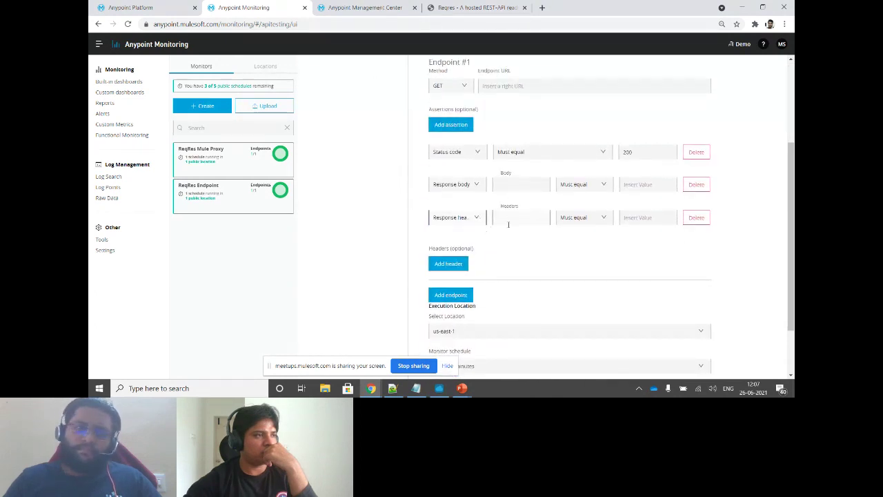
pyautogui.click(507, 219)
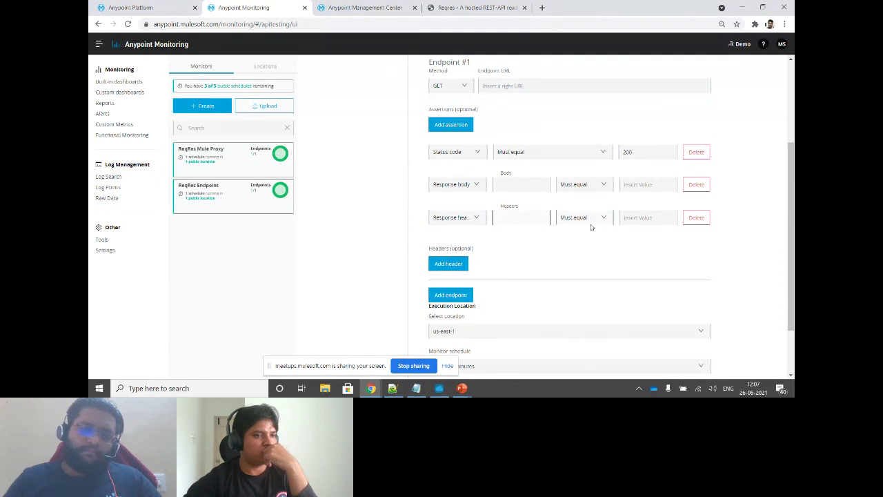
pyautogui.click(645, 218)
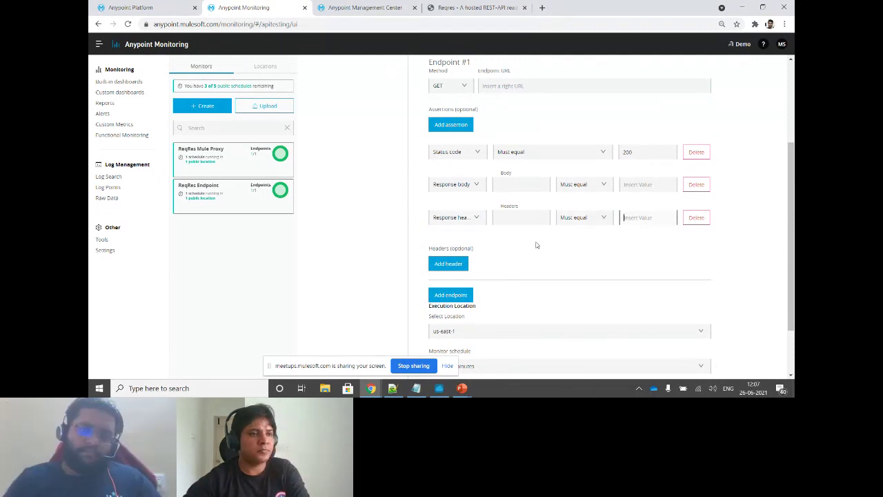
pyautogui.scroll(2, 541, 256)
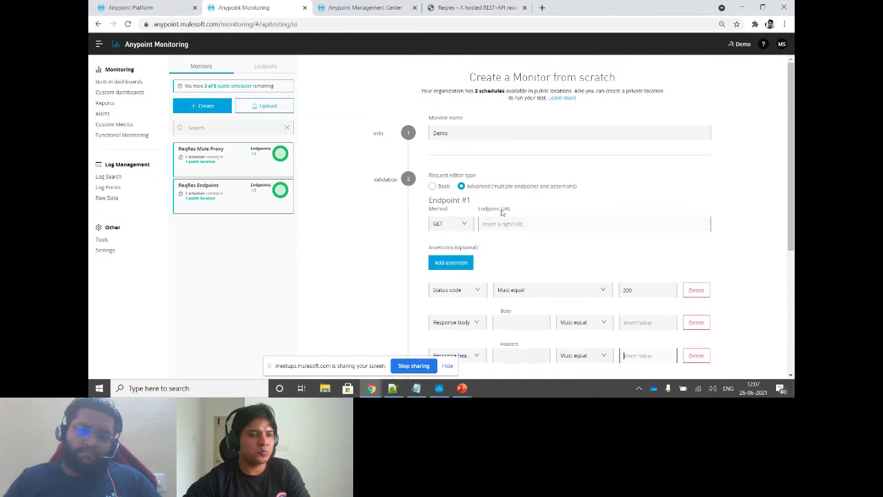
pyautogui.click(432, 186)
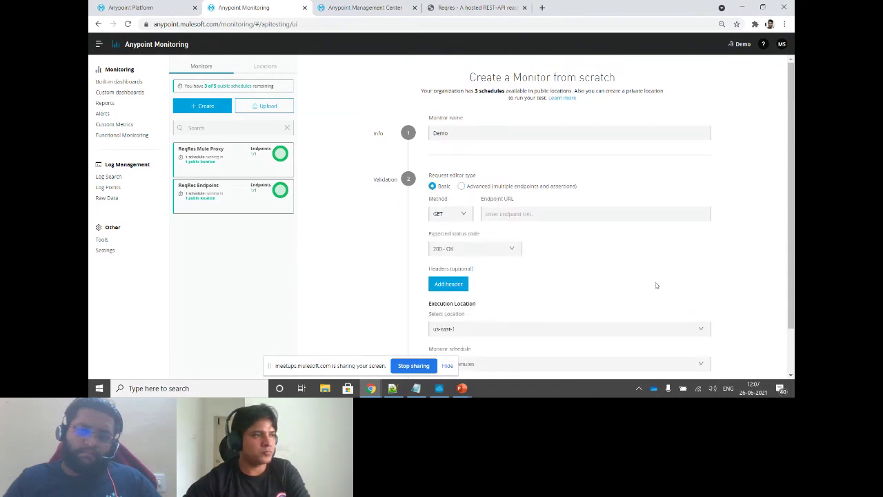
# Examine the execution location and monitor schedule options for the Demo monitor, keeping us-east-1 and Every 15 minutes
pyautogui.scroll(-1, 599, 277)
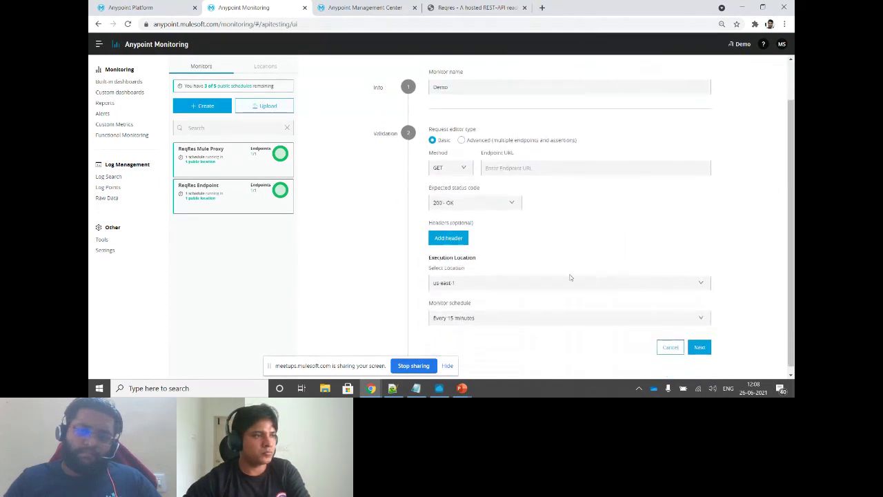
pyautogui.click(430, 282)
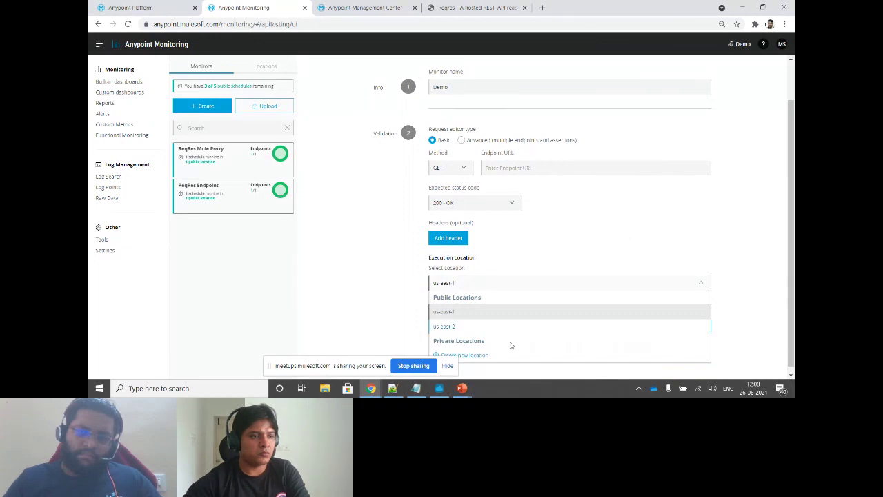
pyautogui.click(626, 215)
pyautogui.click(483, 285)
pyautogui.click(598, 264)
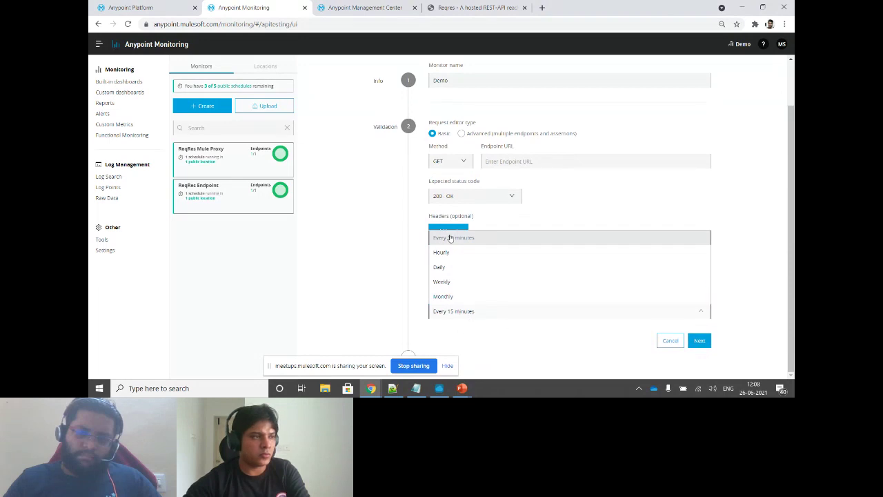
pyautogui.click(468, 307)
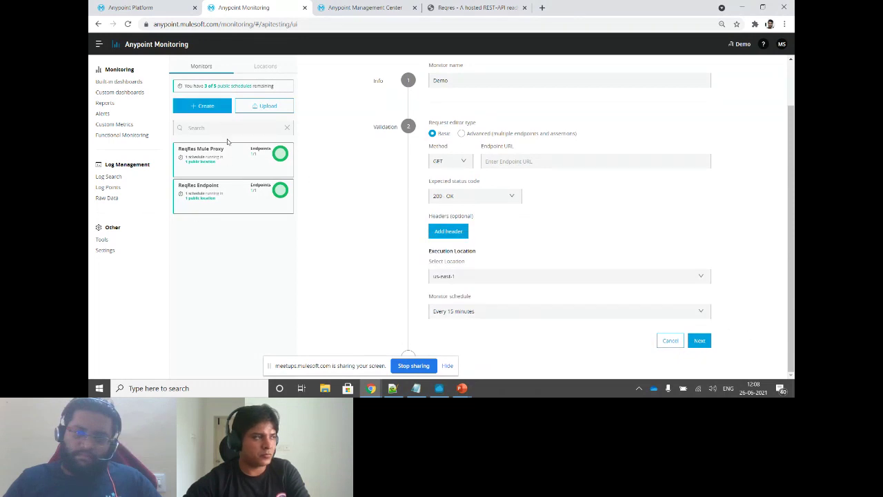
# Leave the unsaved Demo monitor and view the monitored endpoints of the ReqRes Mule Proxy monitor
pyautogui.click(222, 173)
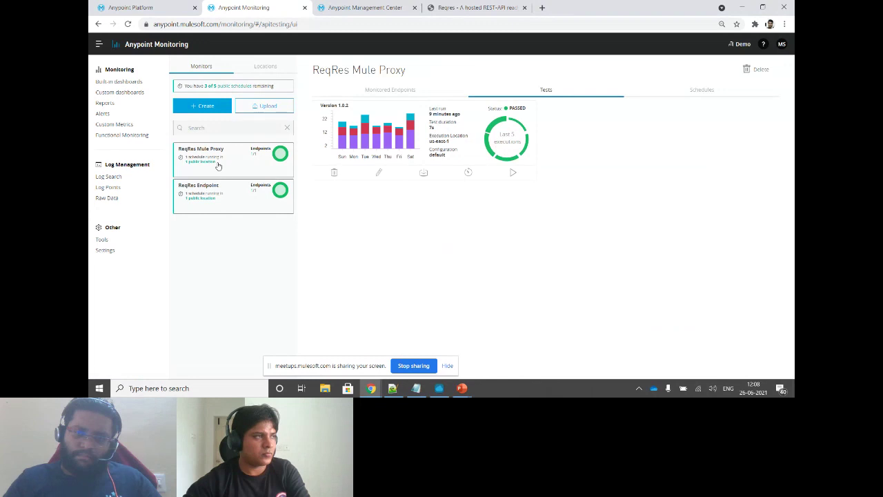
pyautogui.click(394, 90)
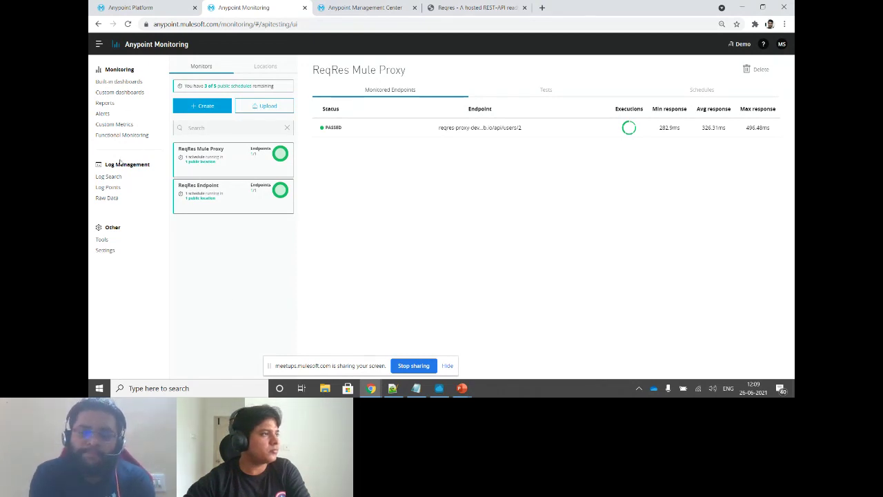
# Switch to the running PowerPoint slide show and advance from Functional Monitoring to the Log Management slide
pyautogui.moveTo(461, 387)
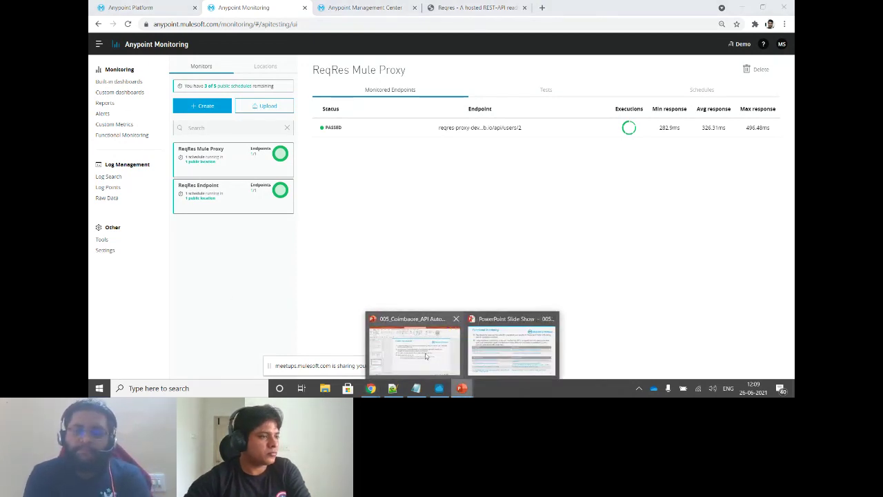
pyautogui.click(514, 344)
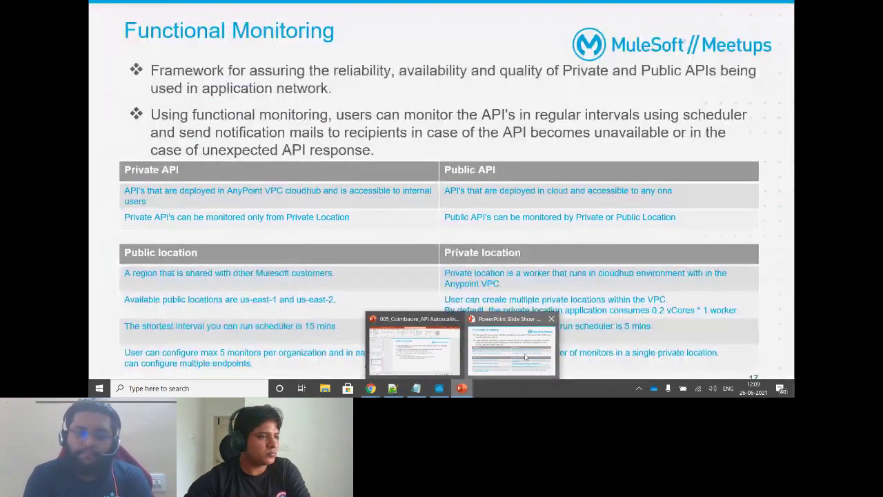
pyautogui.click(254, 74)
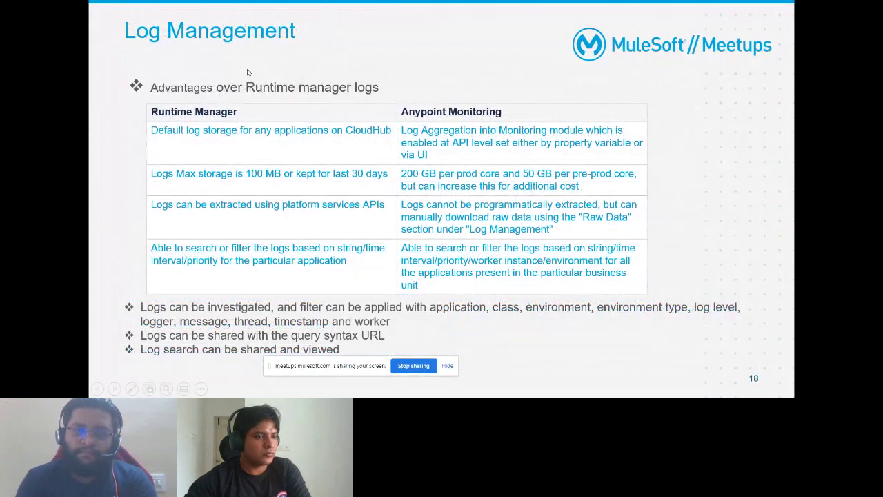
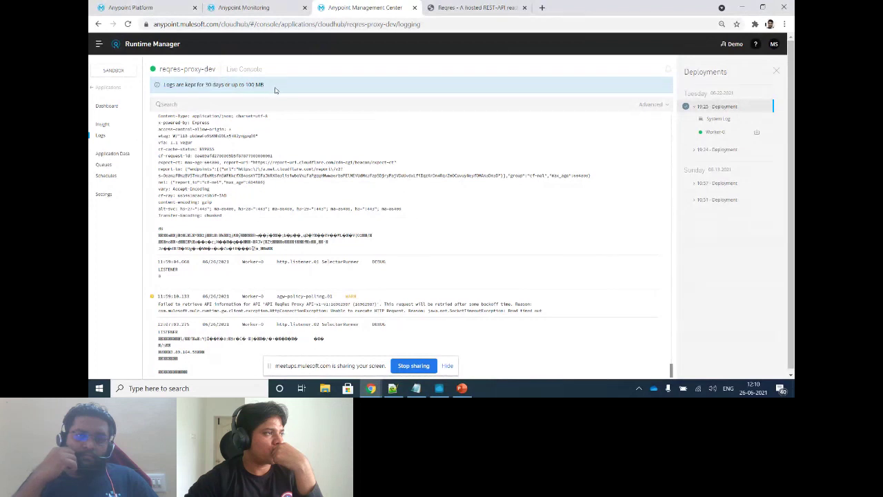
# Leave the reqres-proxy-dev Runtime Manager logs and open Log Search in Anypoint Monitoring
pyautogui.click(303, 79)
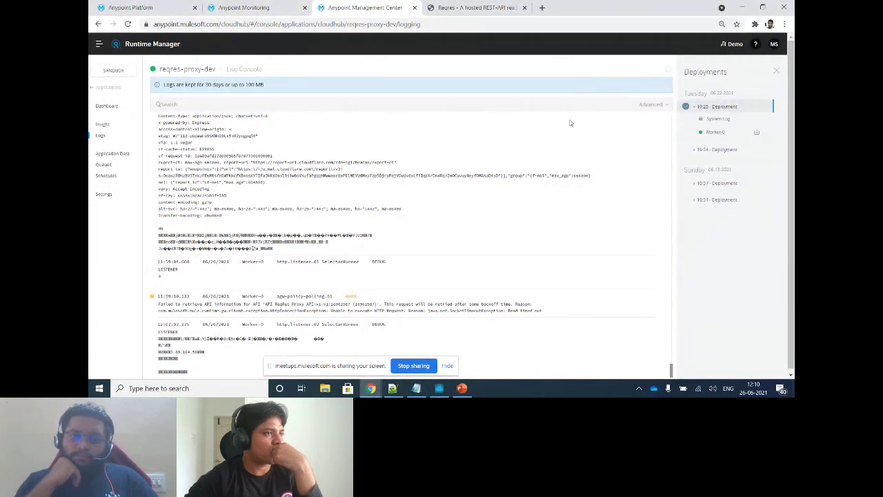
pyautogui.click(238, 8)
pyautogui.click(108, 176)
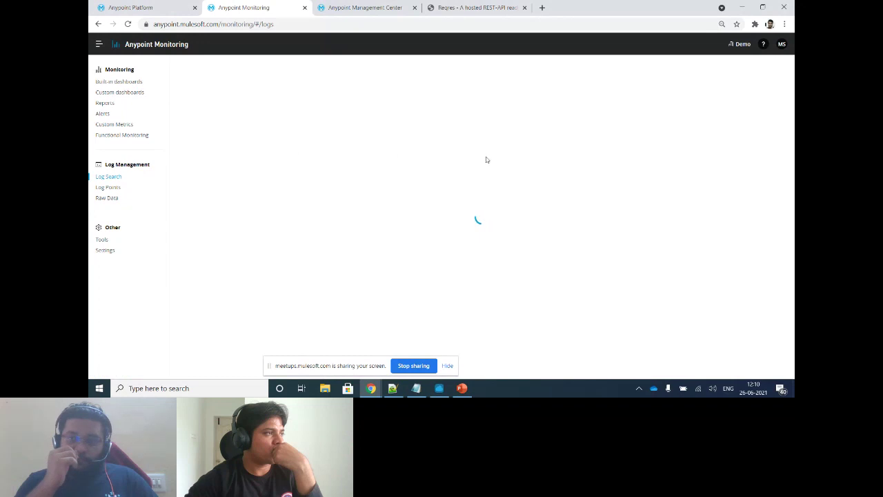
# Switch to PowerPoint, present the Log Management comparison slide full screen, and return to the browser
pyautogui.hotkey('alt', 'Tab')
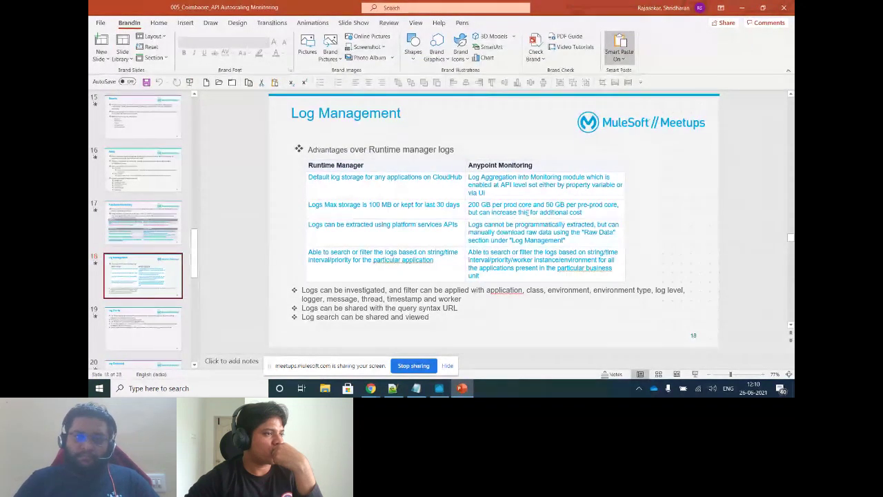
pyautogui.click(696, 375)
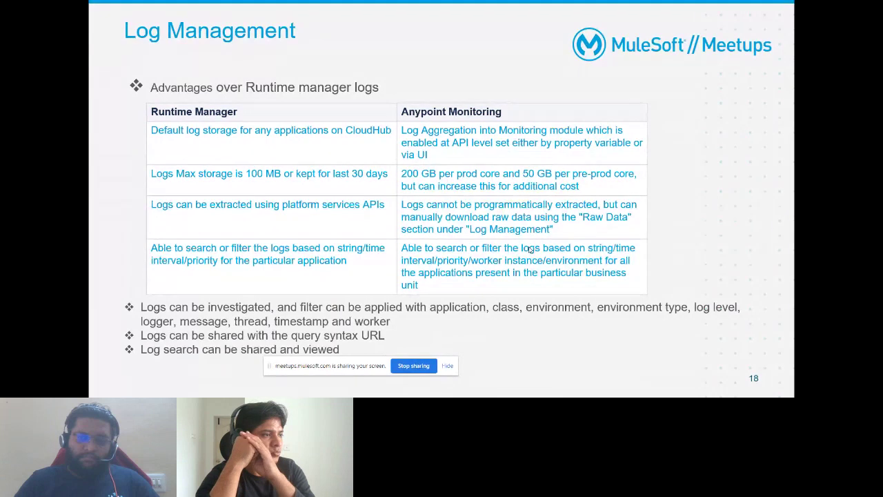
pyautogui.hotkey('alt', 'Tab')
pyautogui.hotkey('alt', 'Tab')
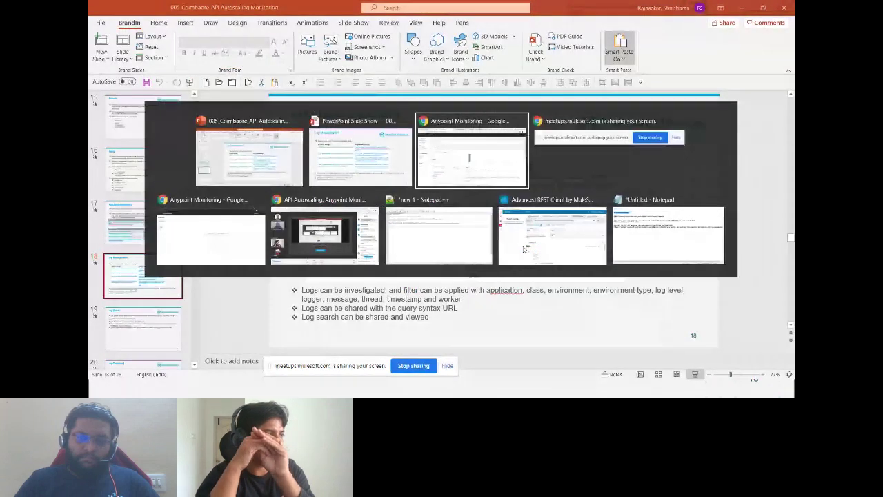
# Compare the reqres-proxy-dev logs in Runtime Manager with the Log Search page in Anypoint Monitoring
pyautogui.click(347, 7)
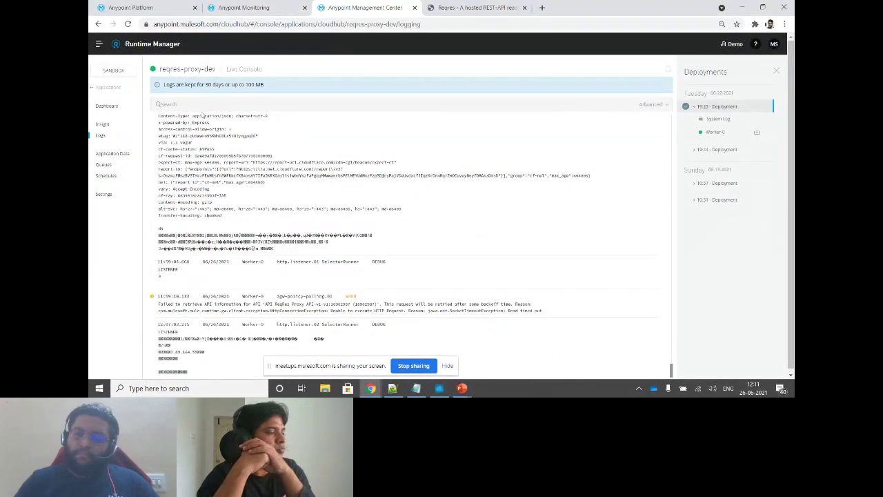
pyautogui.click(238, 7)
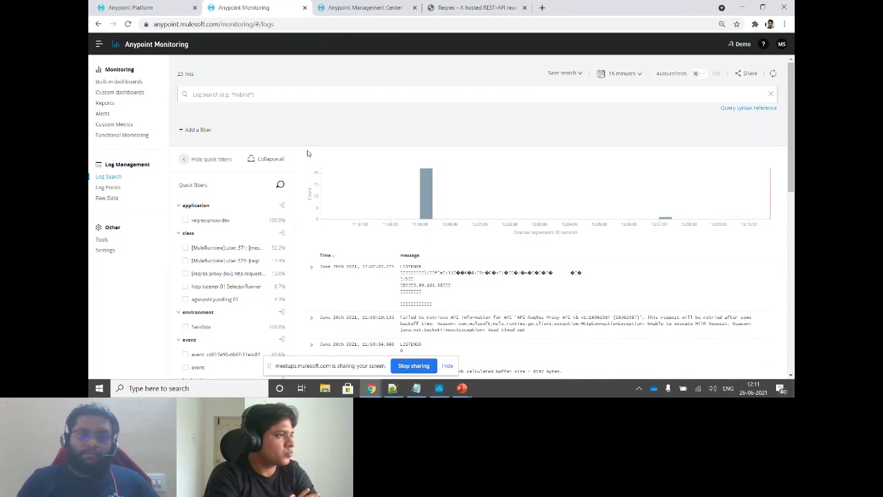
pyautogui.click(362, 8)
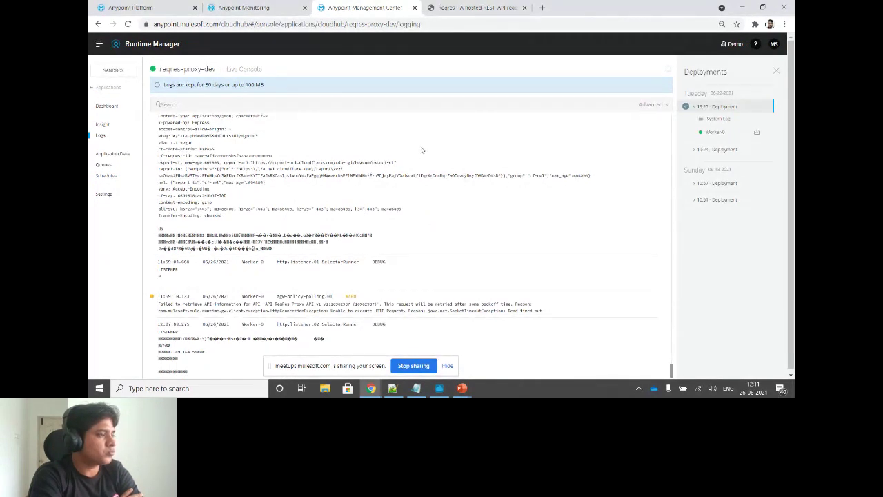
pyautogui.click(257, 8)
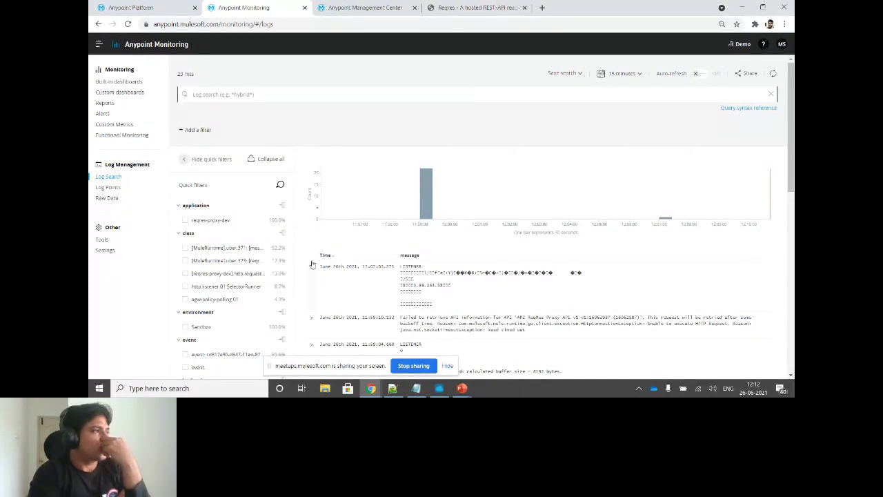
# Examine the Log Search entries and the quick filters for application, class, environment, event, log level, logger, timestamp and worker
pyautogui.scroll(-15, 757, 286)
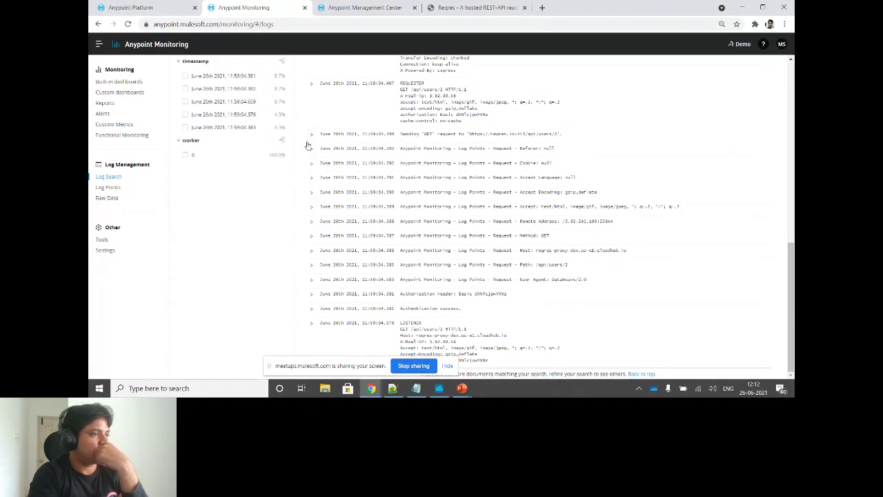
pyautogui.scroll(10, 317, 159)
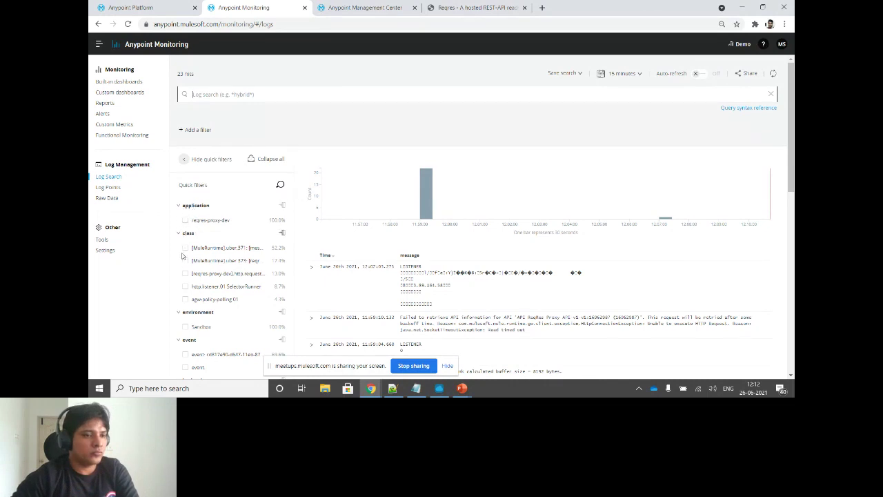
pyautogui.scroll(-1, 225, 273)
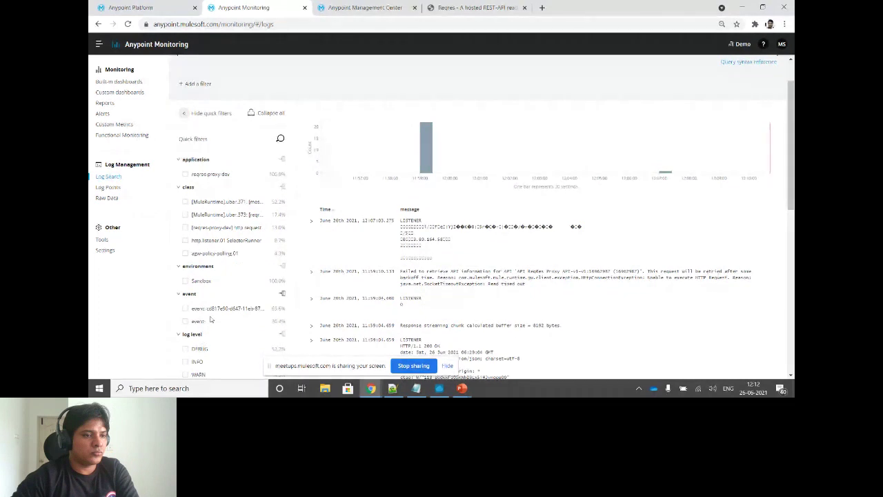
pyautogui.scroll(-2, 212, 321)
pyautogui.scroll(-2, 203, 307)
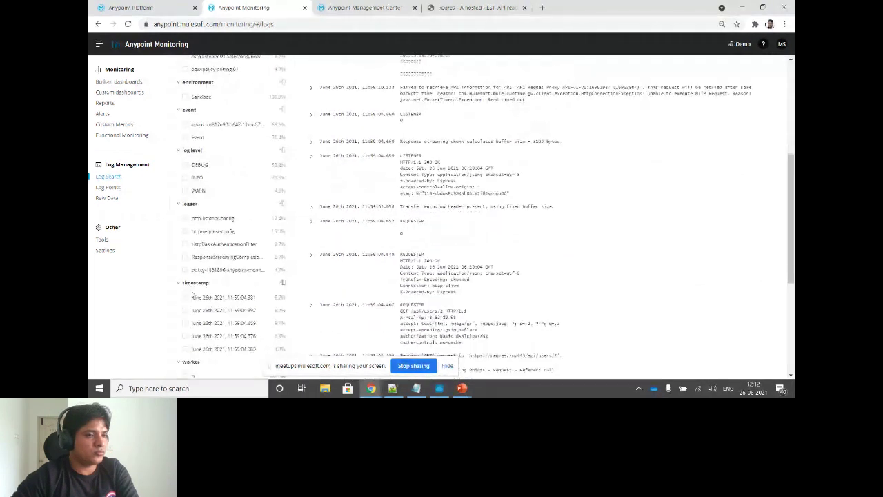
pyautogui.scroll(-2, 195, 284)
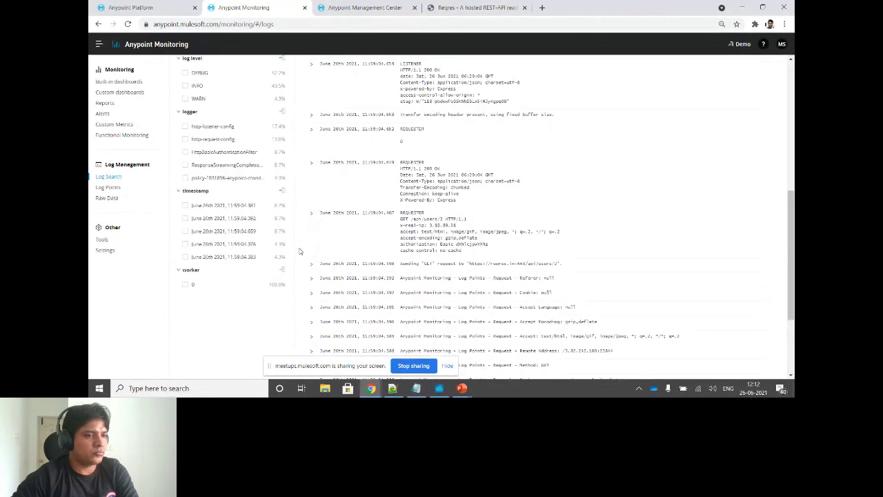
pyautogui.scroll(8, 299, 251)
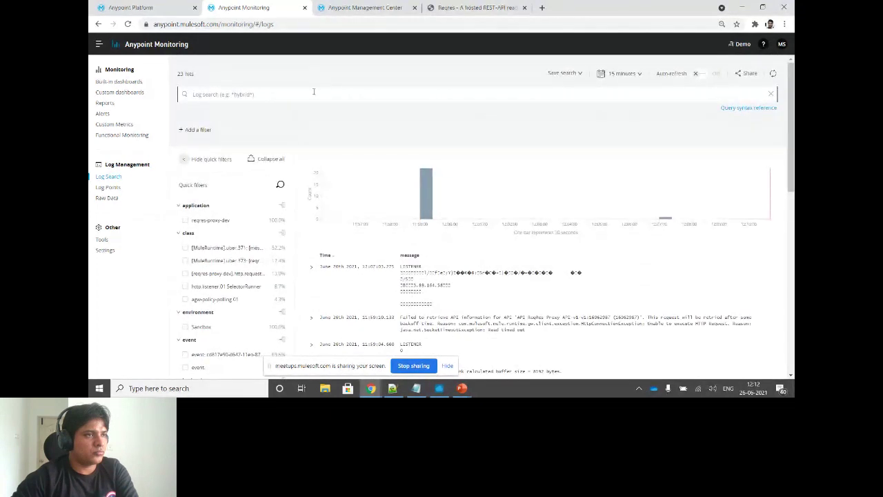
# Search the logs for *listener* and look through the matching entries
pyautogui.write('*listener*')
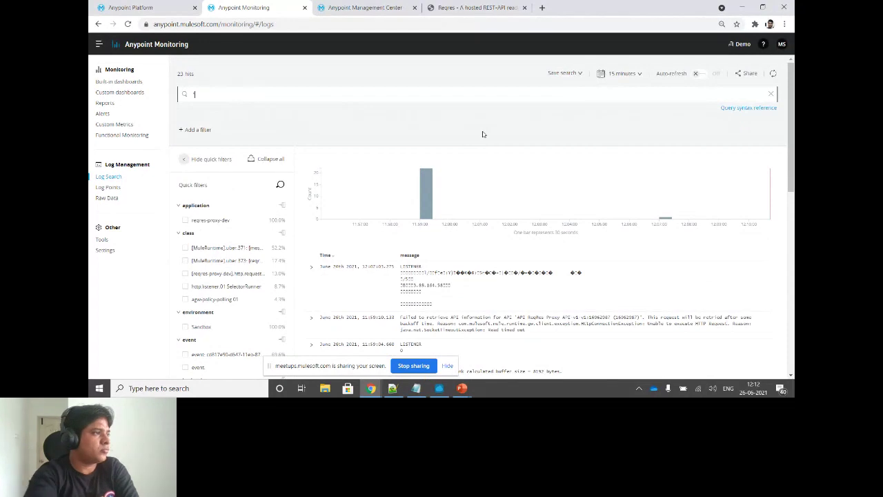
pyautogui.press('Return')
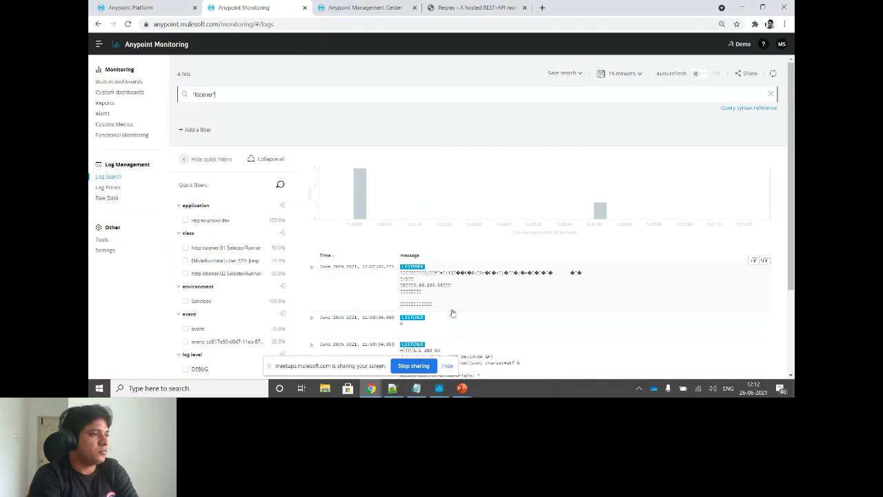
pyautogui.scroll(-2, 450, 309)
pyautogui.scroll(2, 437, 301)
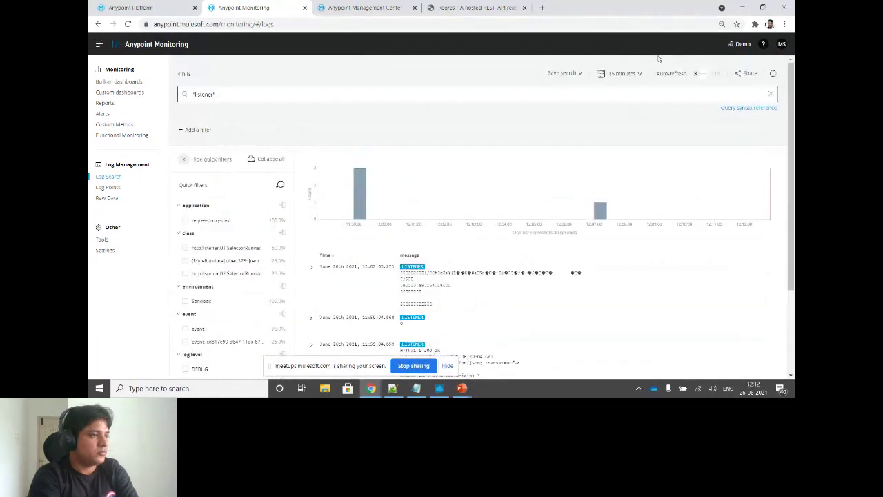
# Set the log search time range to the full day of 25 June 2021
pyautogui.click(639, 73)
pyautogui.click(503, 151)
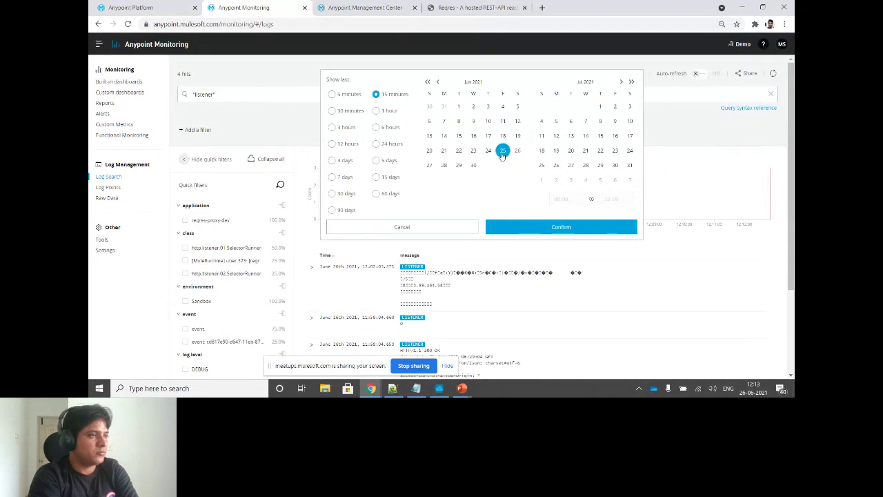
pyautogui.click(540, 228)
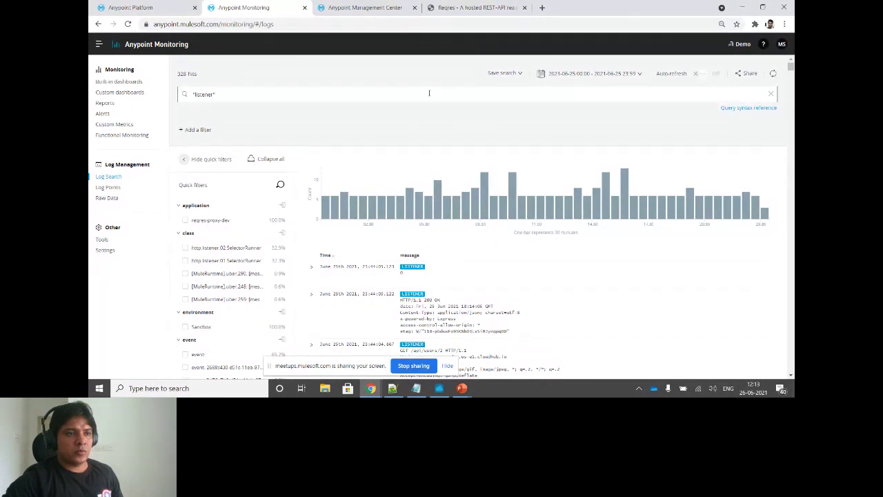
# Save the current log search under the name "Listener - 25th June"
pyautogui.click(521, 74)
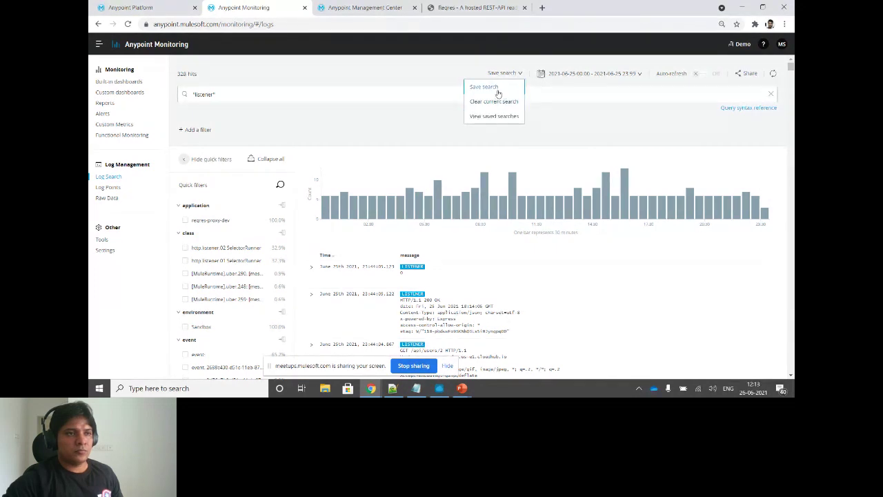
pyautogui.click(496, 87)
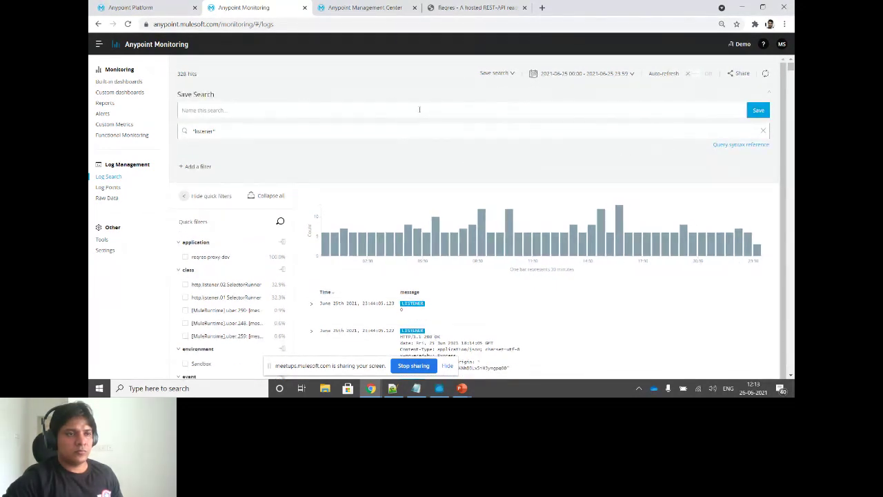
pyautogui.write('Listener - 25')
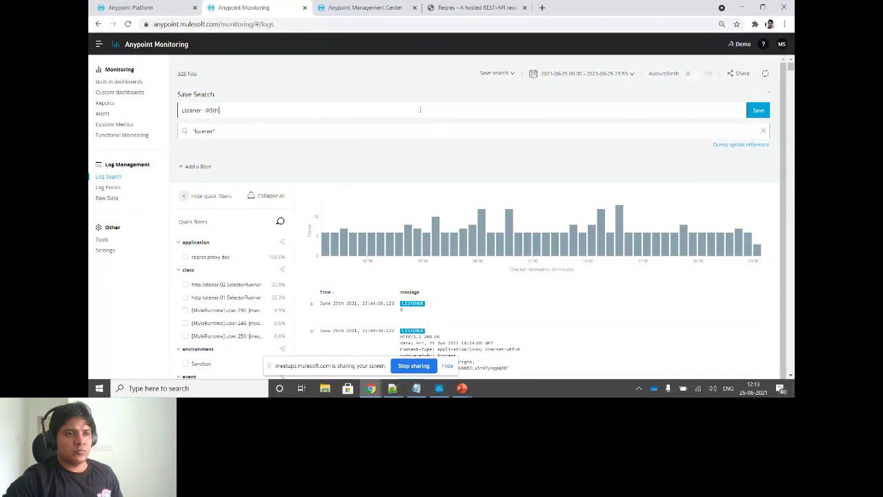
pyautogui.write('th June')
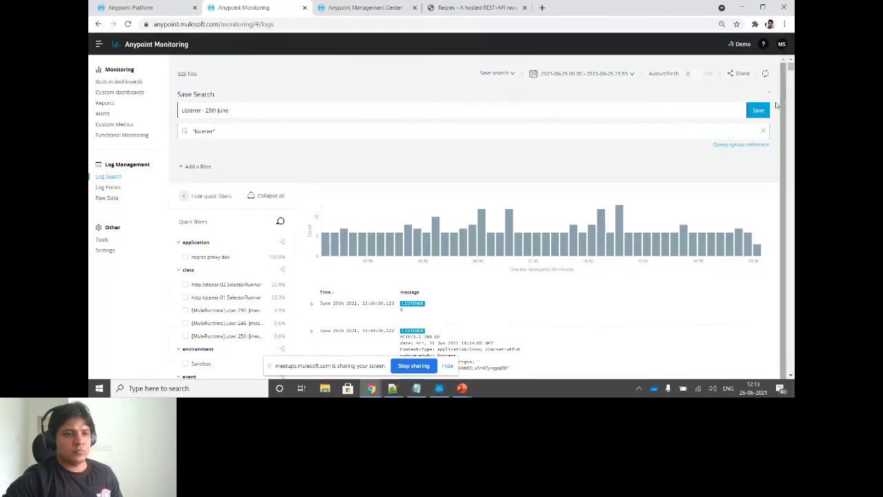
pyautogui.click(757, 111)
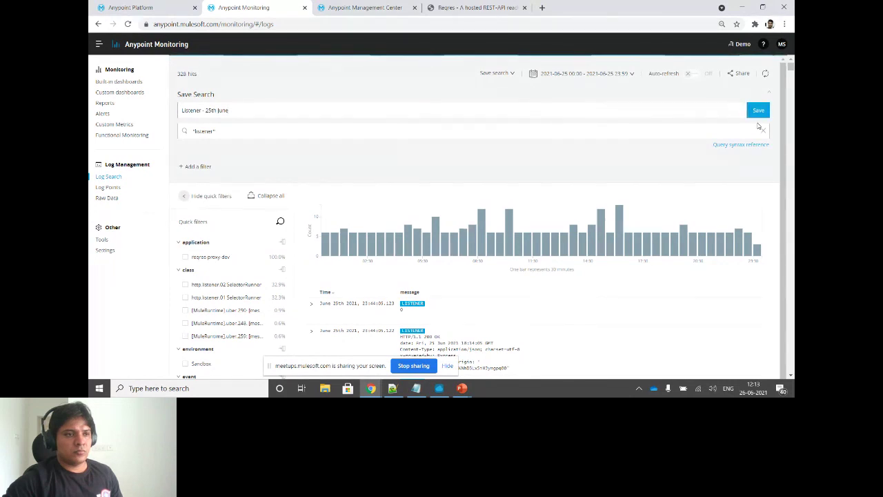
# Show the shareable link for the saved Listener - 25th June log search
pyautogui.click(520, 110)
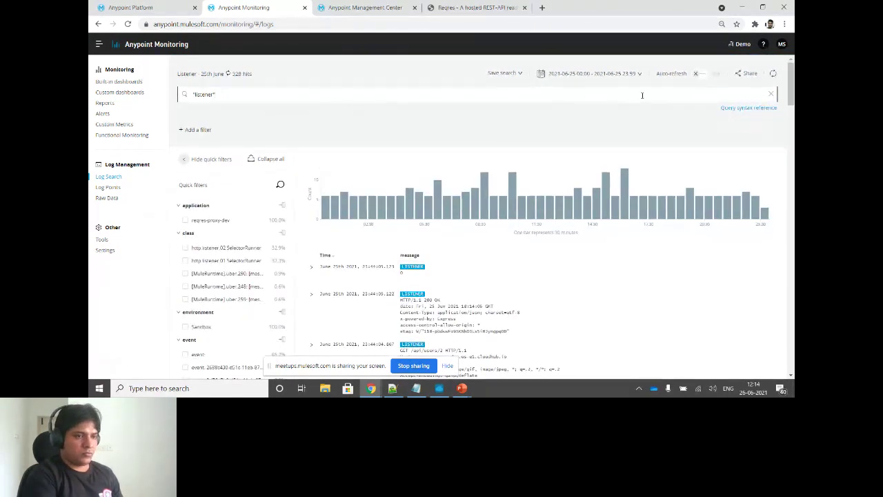
pyautogui.tripleClick(225, 94)
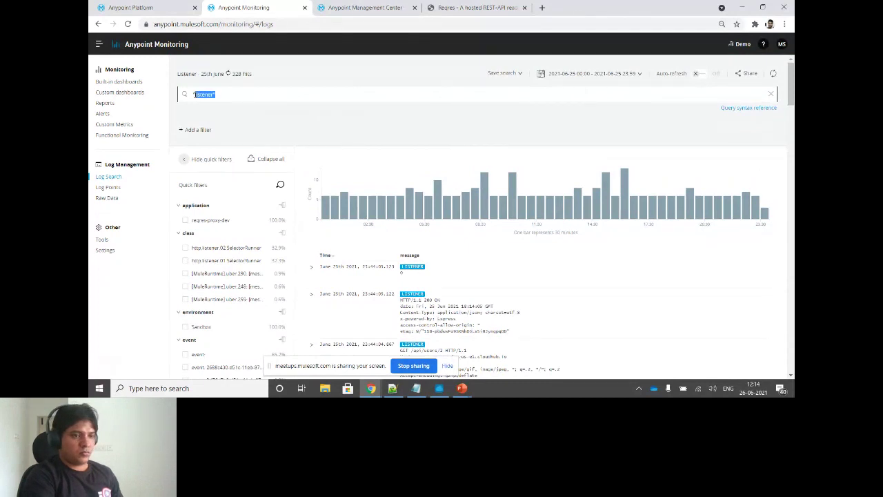
pyautogui.click(243, 105)
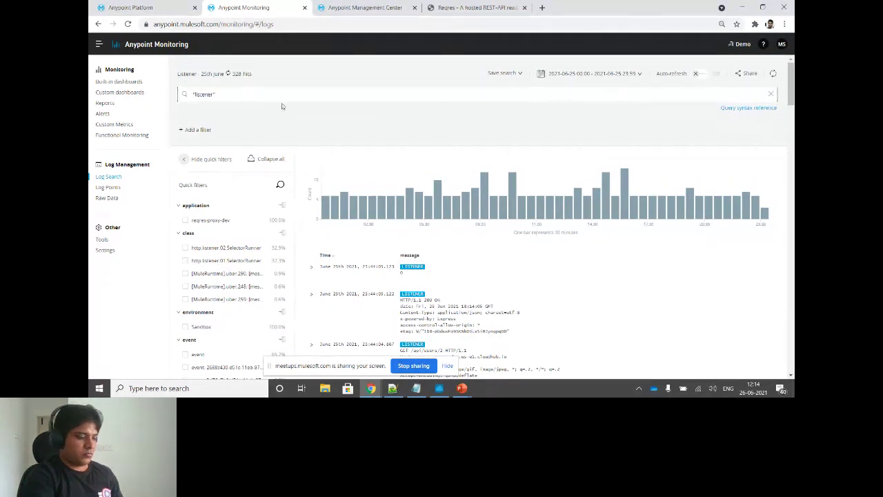
pyautogui.click(752, 75)
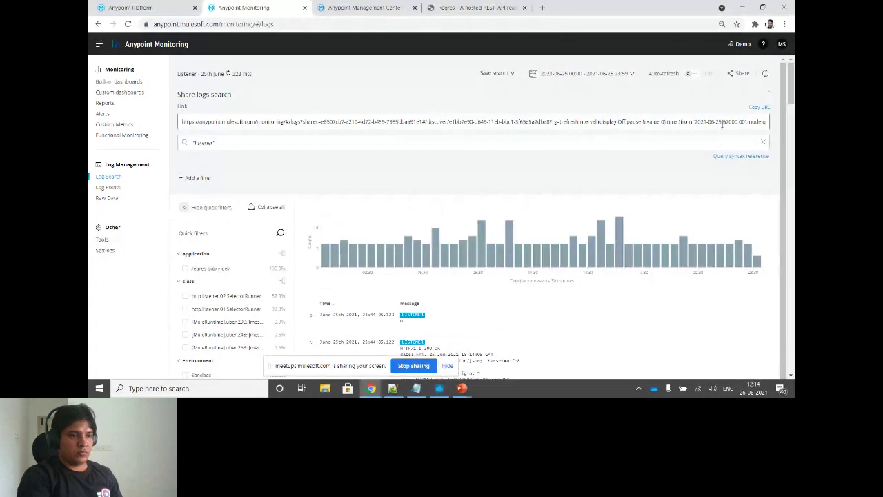
# Copy the share URL of the current log search, and load the saved search 401 Error - June 21st to review its entries
pyautogui.click(759, 107)
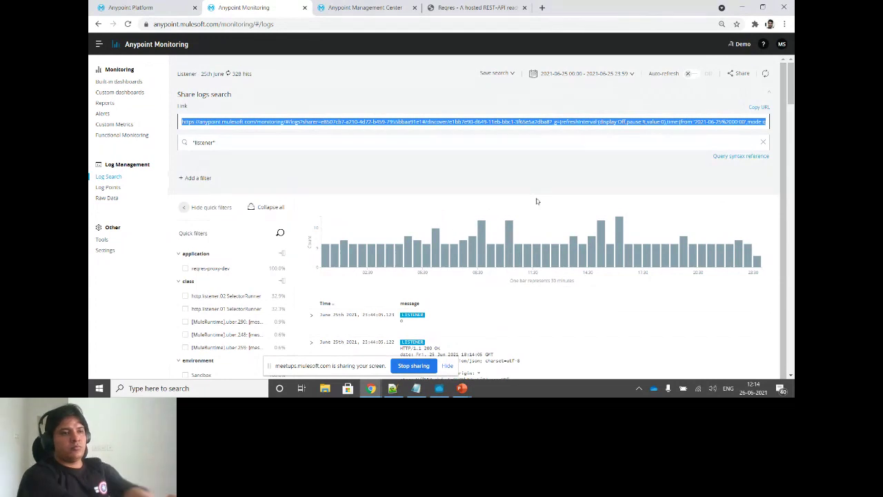
pyautogui.click(511, 74)
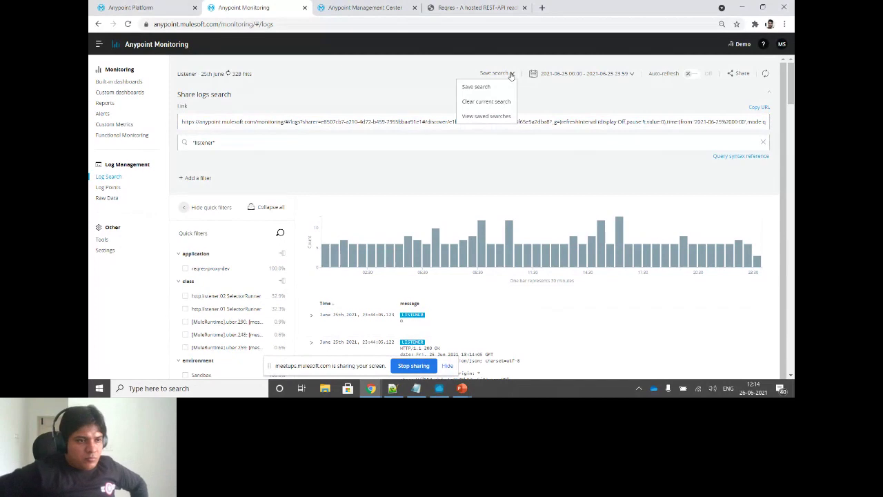
pyautogui.click(491, 116)
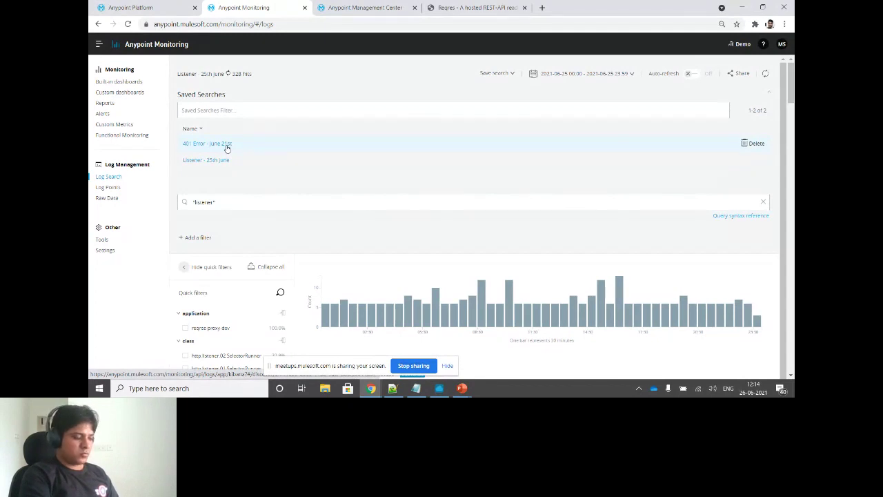
pyautogui.click(220, 144)
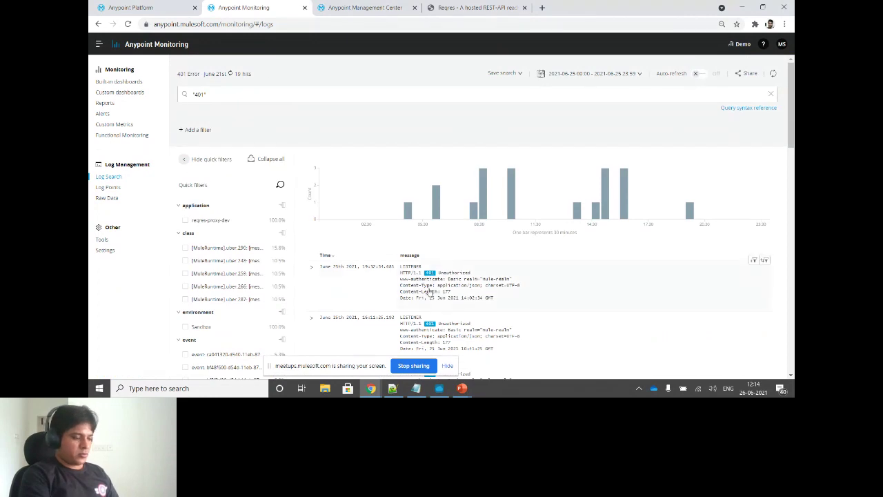
pyautogui.scroll(-5, 483, 295)
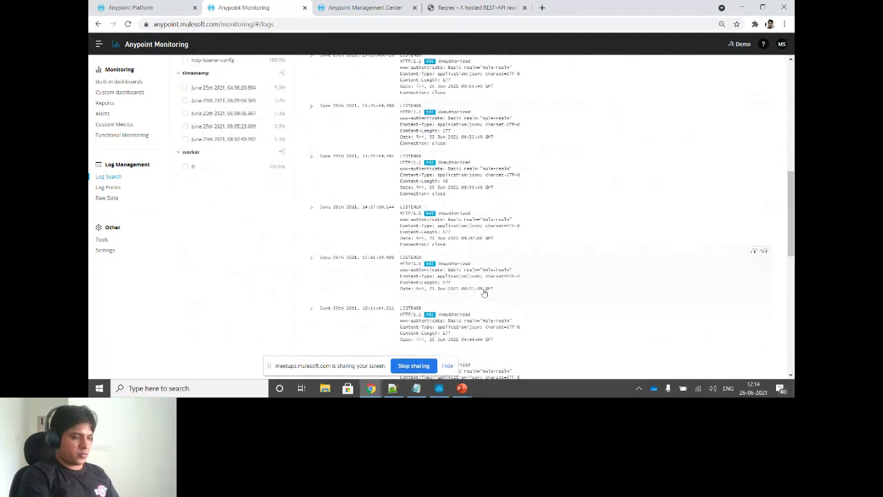
pyautogui.scroll(5, 483, 293)
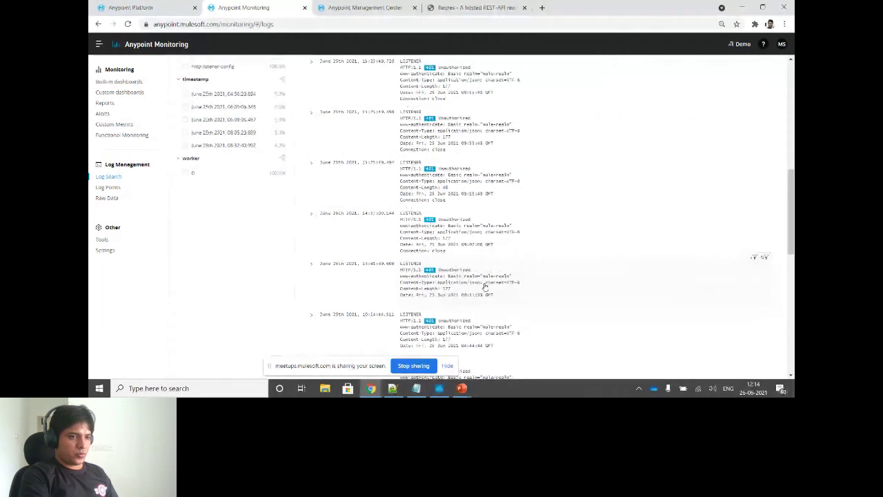
# Switch to the PowerPoint presentation to show slide 19, and return to the Anypoint Monitoring browser window
pyautogui.hotkey('alt', 'Tab')
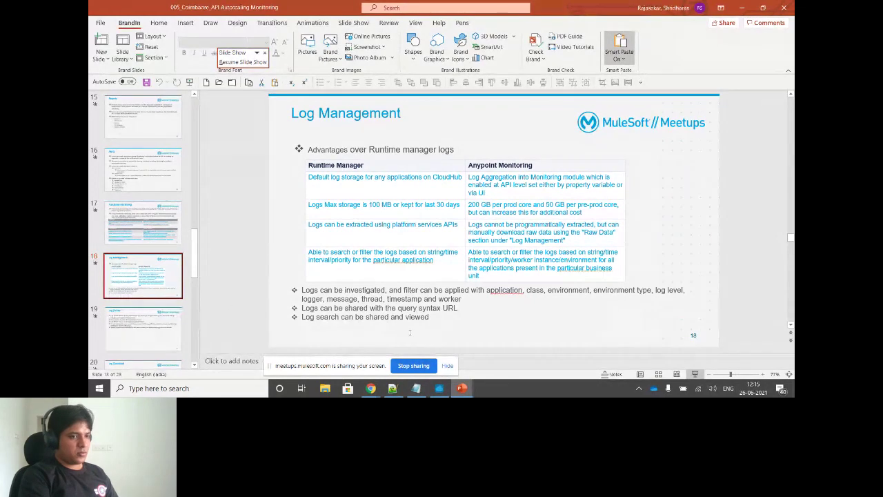
pyautogui.click(159, 312)
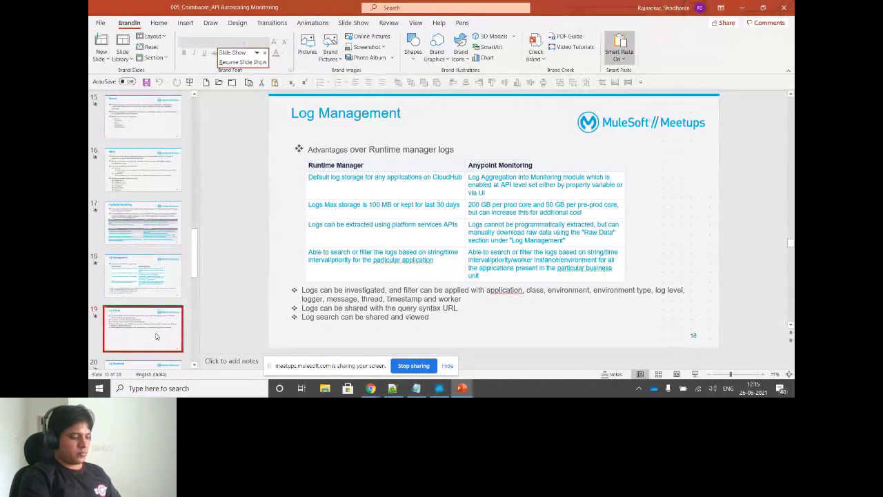
pyautogui.hotkey('alt', 'Tab')
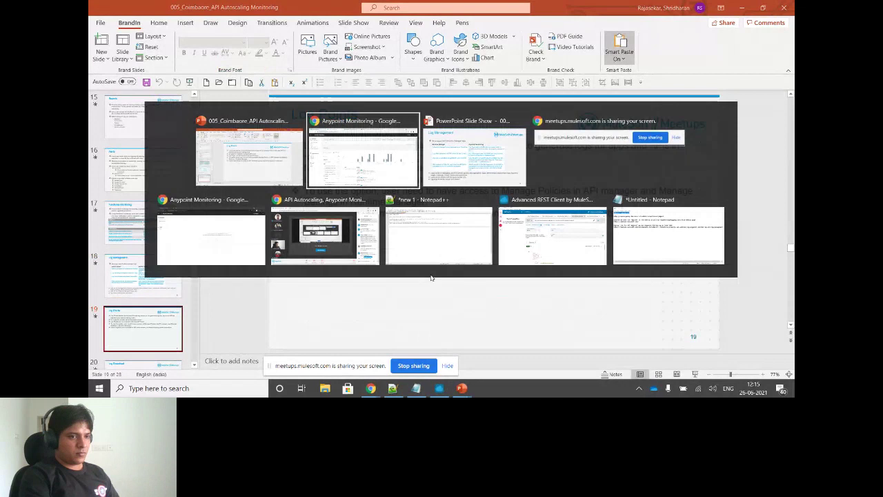
# Open the Log Points page and glance at the reqres-proxy-dev application logs in Runtime Manager
pyautogui.click(109, 188)
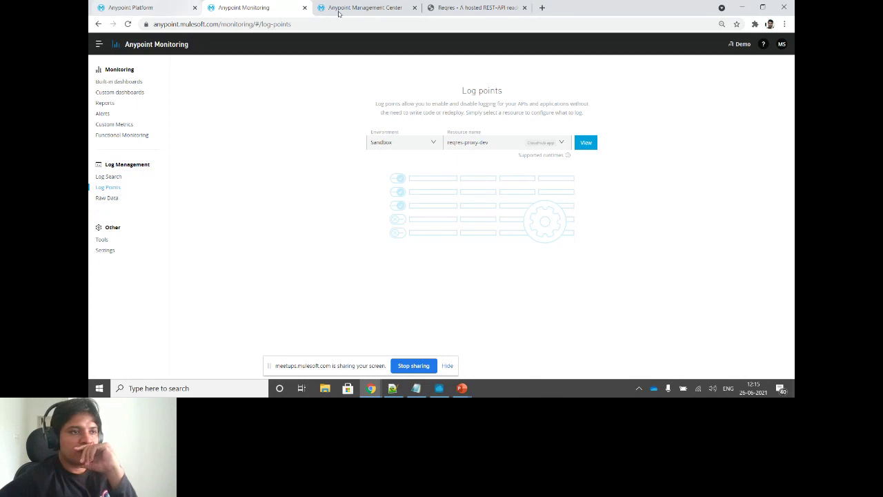
pyautogui.click(367, 10)
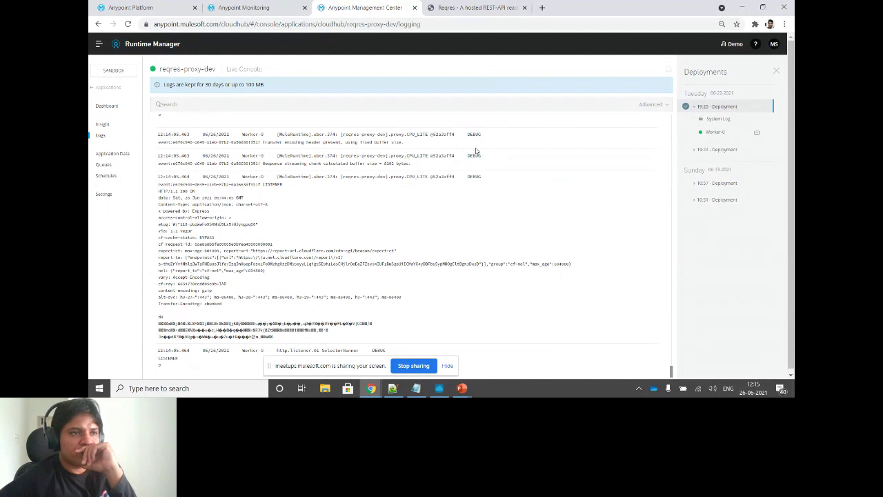
pyautogui.click(272, 8)
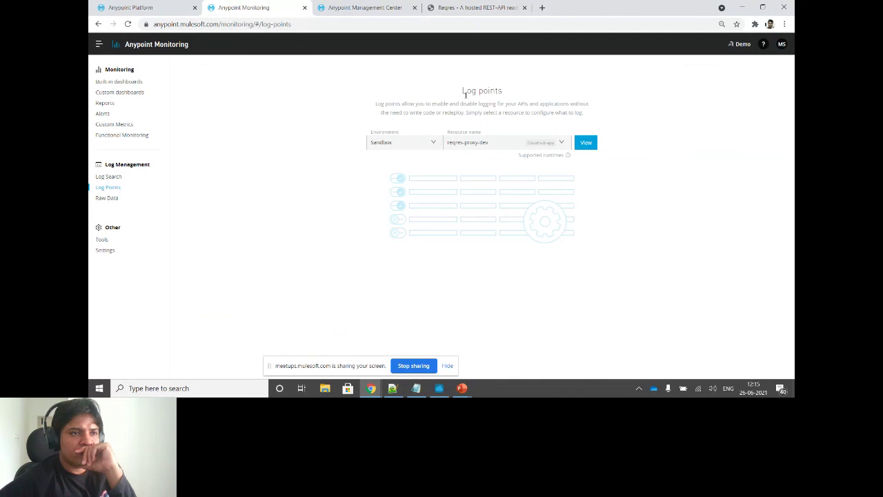
# View the log points for the resource reqres-proxy-dev in the Sandbox environment
pyautogui.moveTo(469, 93); pyautogui.dragTo(508, 97)
pyautogui.click(554, 97)
pyautogui.click(398, 147)
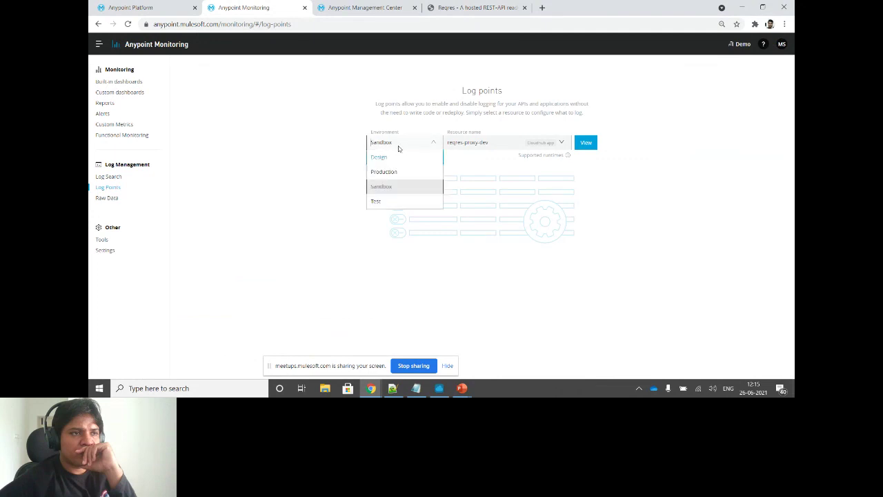
pyautogui.click(501, 179)
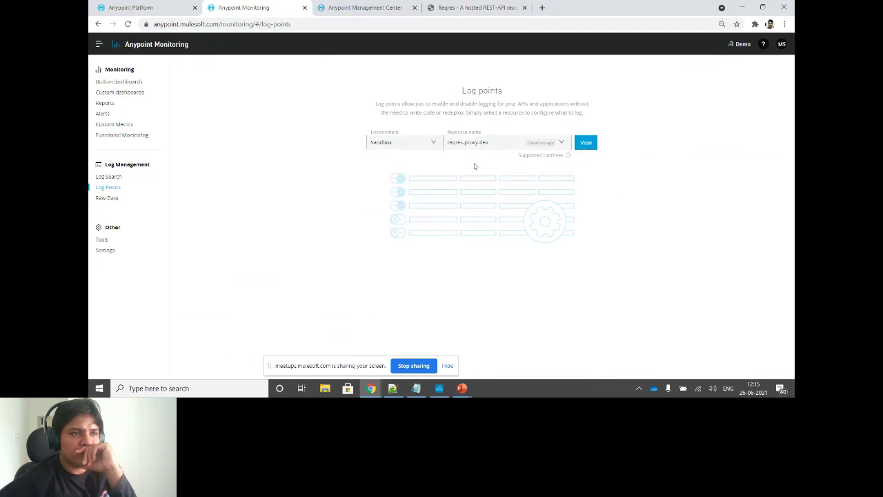
pyautogui.click(492, 145)
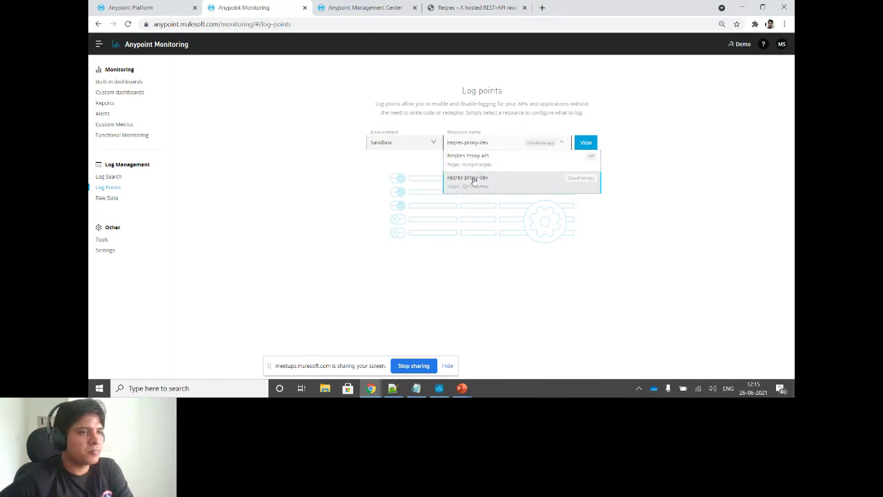
pyautogui.click(511, 184)
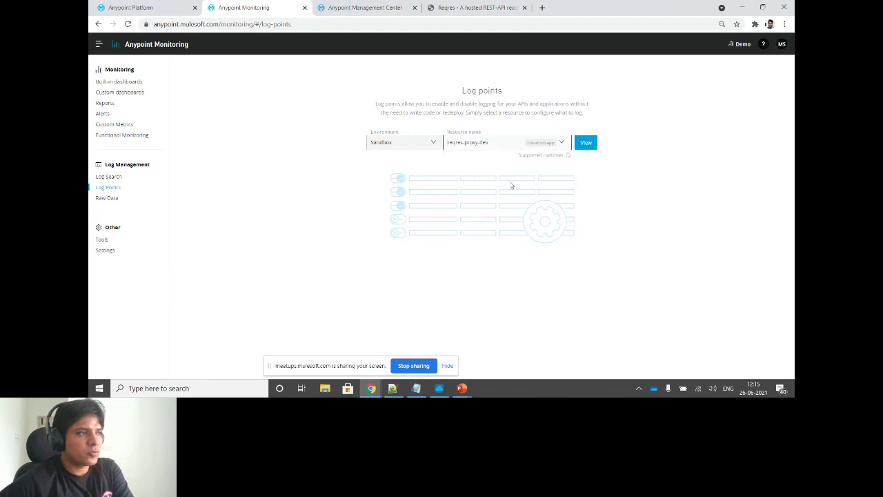
pyautogui.click(585, 143)
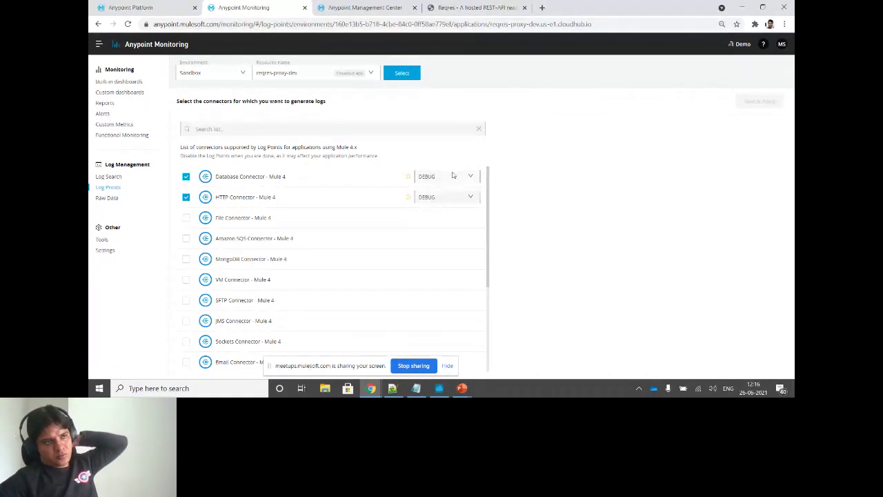
# Show the log levels available for the Database Connector - Mule 4 log point and select DEBUG
pyautogui.click(453, 180)
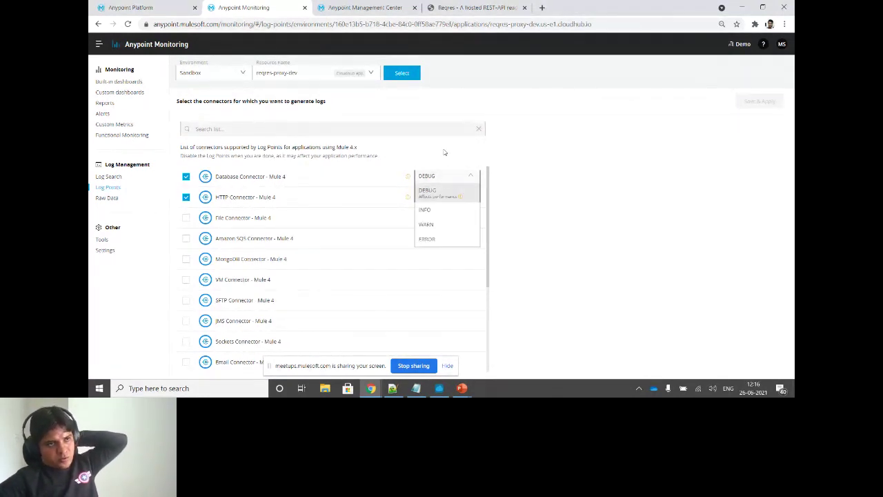
pyautogui.click(445, 151)
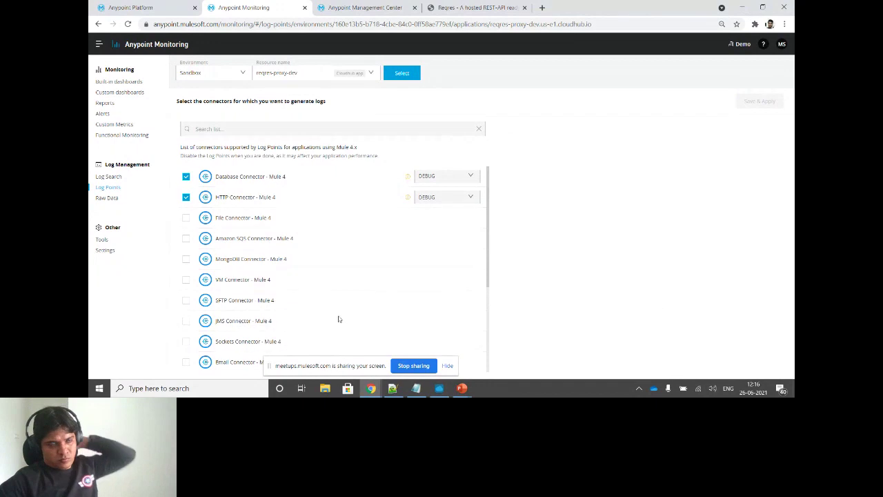
pyautogui.click(452, 176)
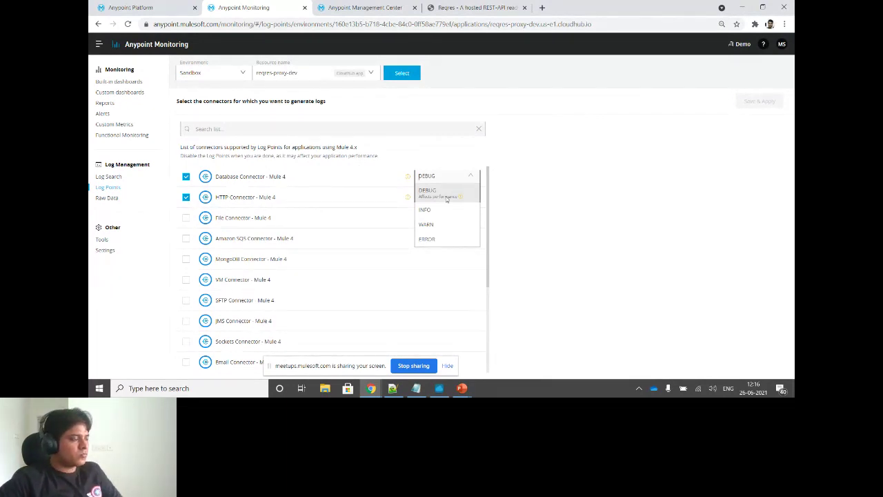
pyautogui.click(446, 198)
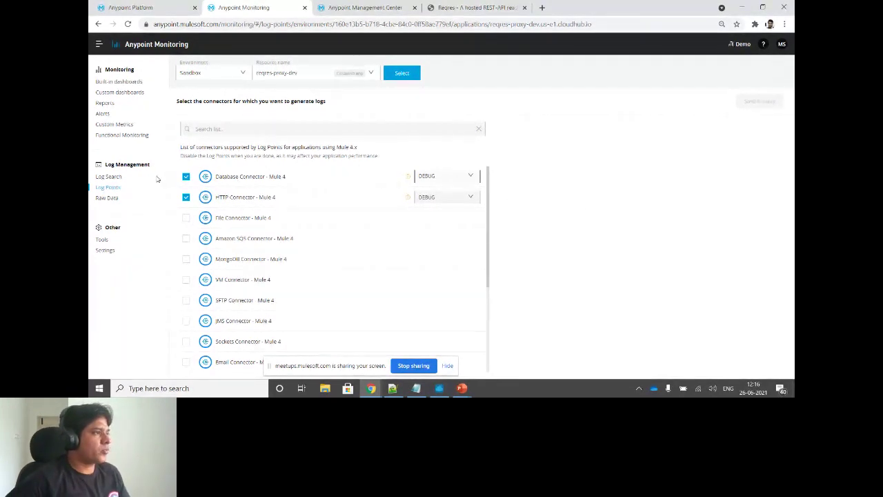
# Disable the Database Connector and HTTP Connector log points, and save and apply the configuration
pyautogui.click(186, 177)
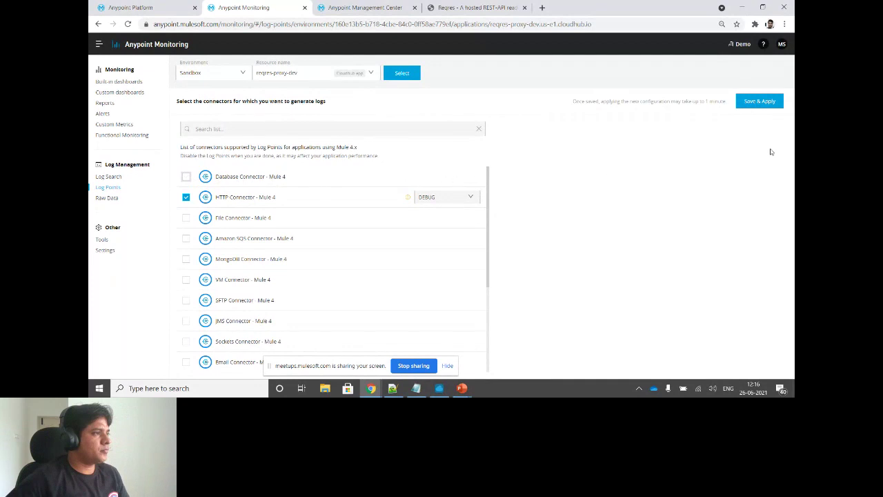
pyautogui.click(757, 102)
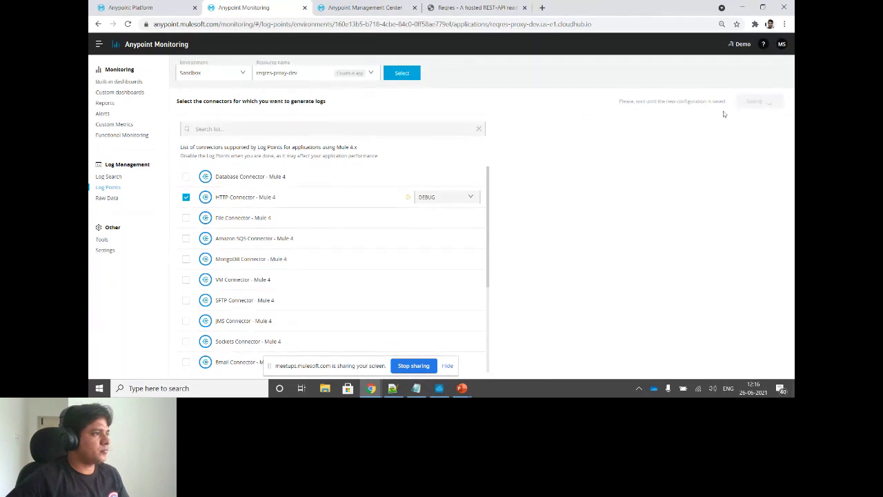
pyautogui.click(185, 197)
pyautogui.click(759, 102)
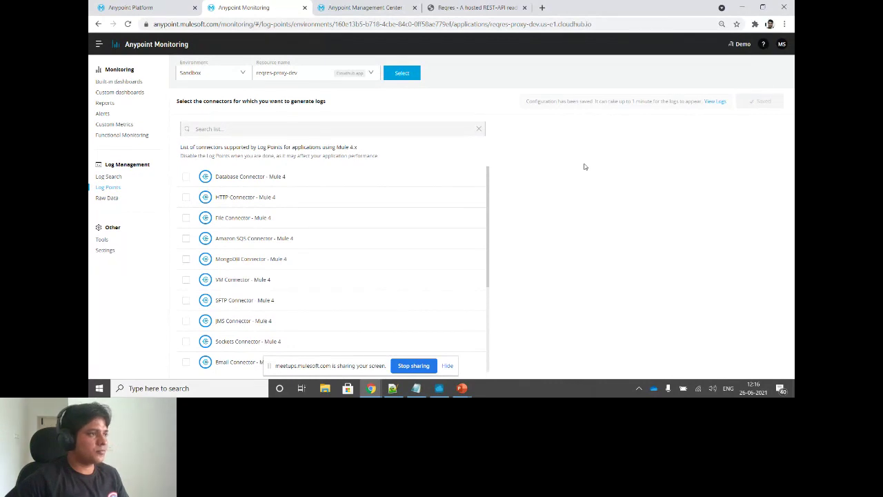
# Compare the reqres-proxy-dev live console logs in Runtime Manager with the saved log points configuration
pyautogui.click(353, 10)
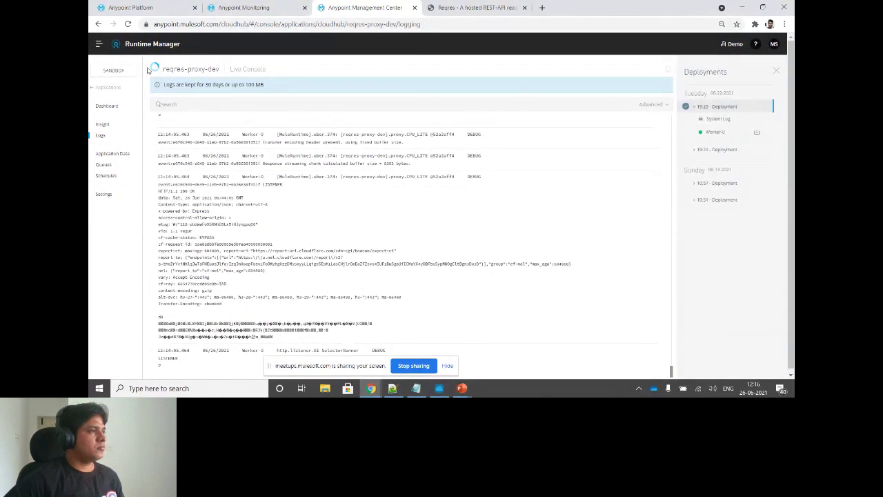
pyautogui.click(255, 6)
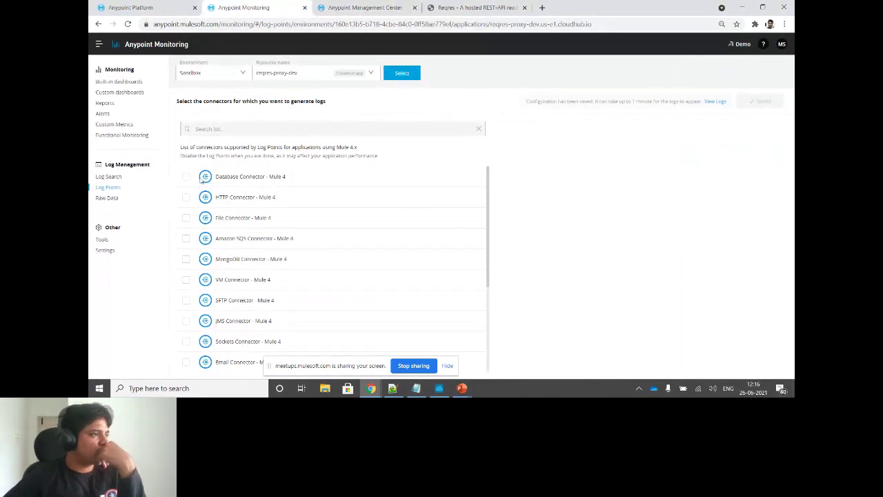
pyautogui.click(365, 7)
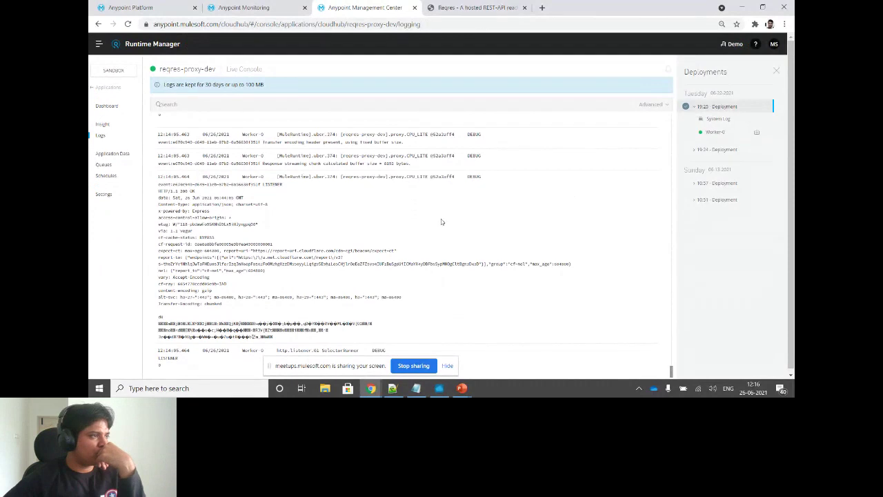
pyautogui.click(244, 7)
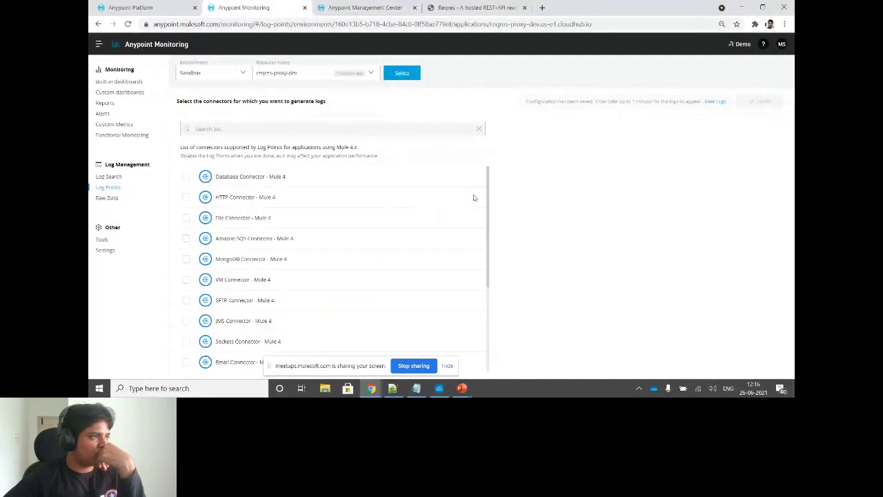
pyautogui.click(330, 7)
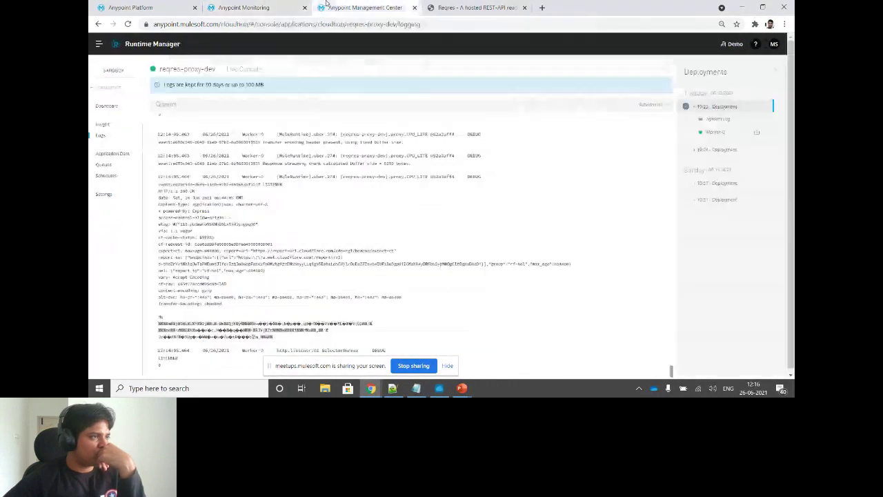
pyautogui.click(247, 7)
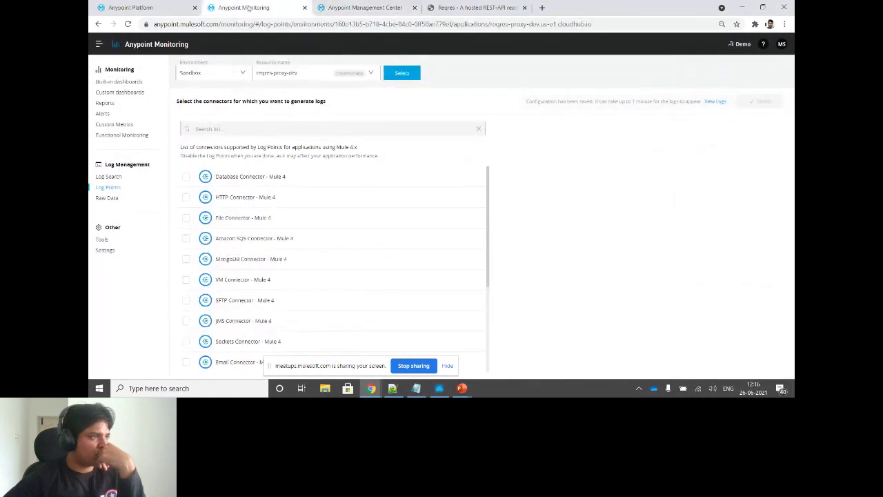
pyautogui.click(342, 9)
# Enable the HTTP Connector - Mule 4 log point at the DEBUG level, and save and apply the configuration
pyautogui.click(243, 7)
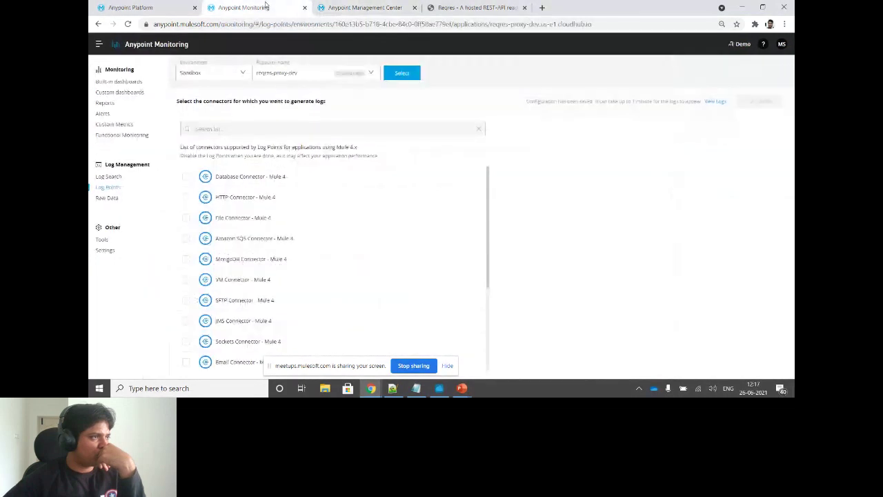
pyautogui.click(186, 198)
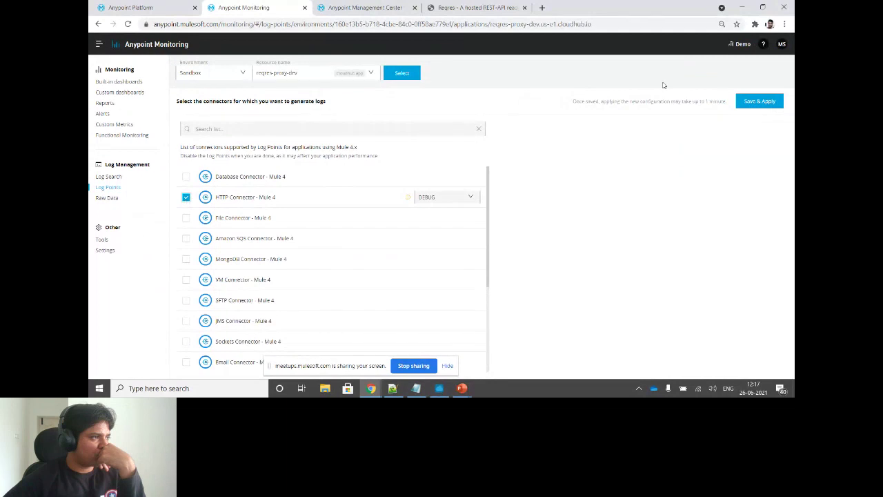
pyautogui.click(458, 196)
pyautogui.click(449, 213)
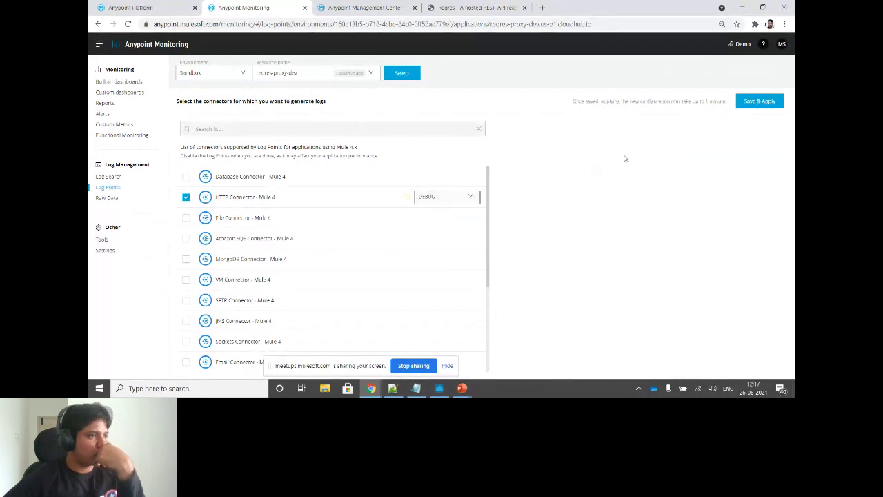
pyautogui.click(758, 101)
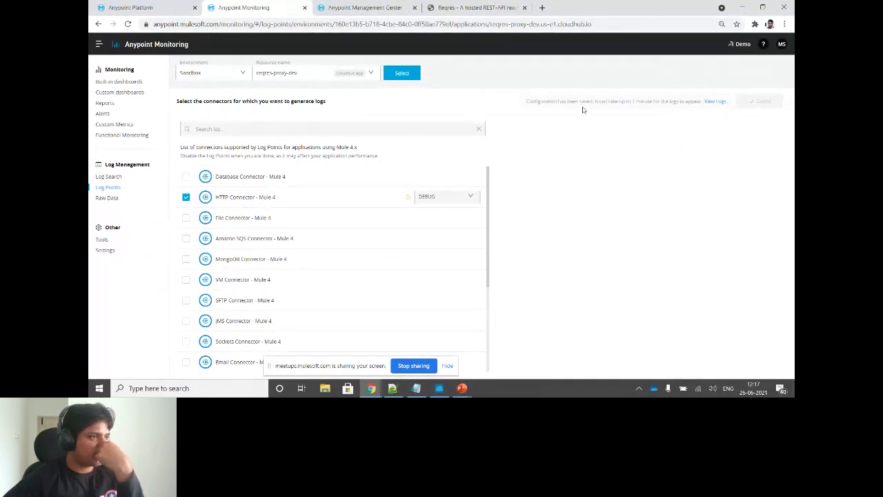
# Check the reqres-proxy-dev live console, switch to Advanced REST Client, and resend the GET request for /api/users?page=2
pyautogui.click(402, 7)
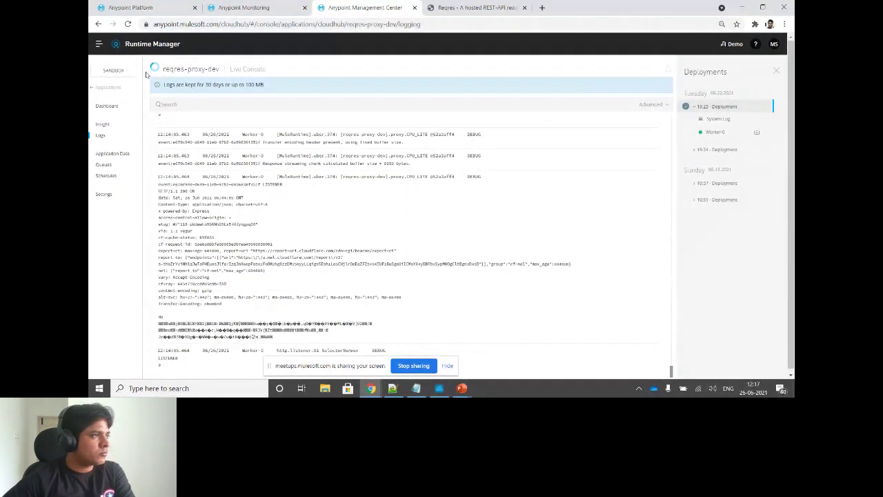
pyautogui.moveTo(158, 67)
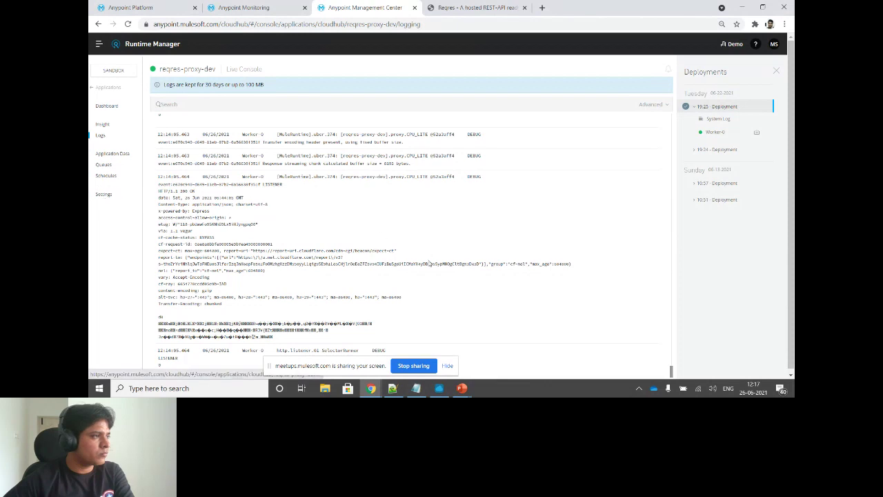
pyautogui.click(438, 387)
pyautogui.click(738, 91)
pyautogui.click(739, 91)
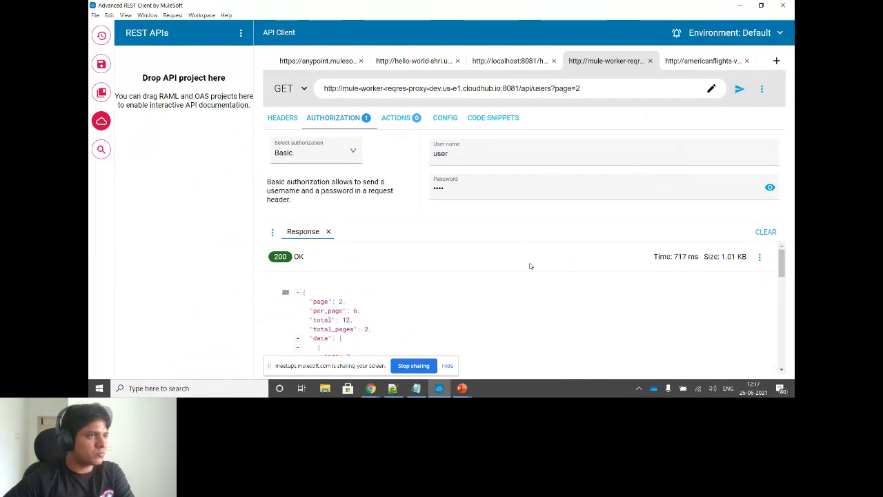
# Return to the reqres-proxy-dev live console and examine the newest DEBUG listener entry with its response headers and body
pyautogui.hotkey('alt', 'Tab')
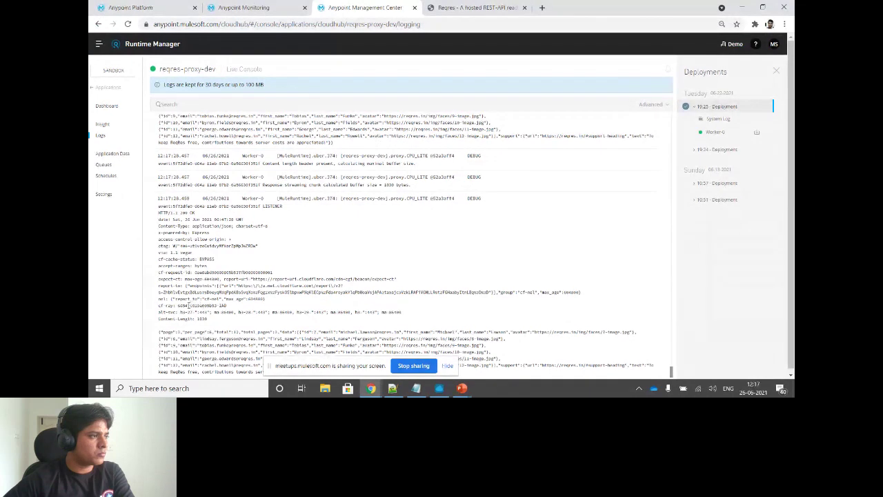
pyautogui.moveTo(158, 205); pyautogui.dragTo(443, 205)
pyautogui.click(442, 198)
pyautogui.scroll(-1, 215, 239)
pyautogui.scroll(1, 215, 238)
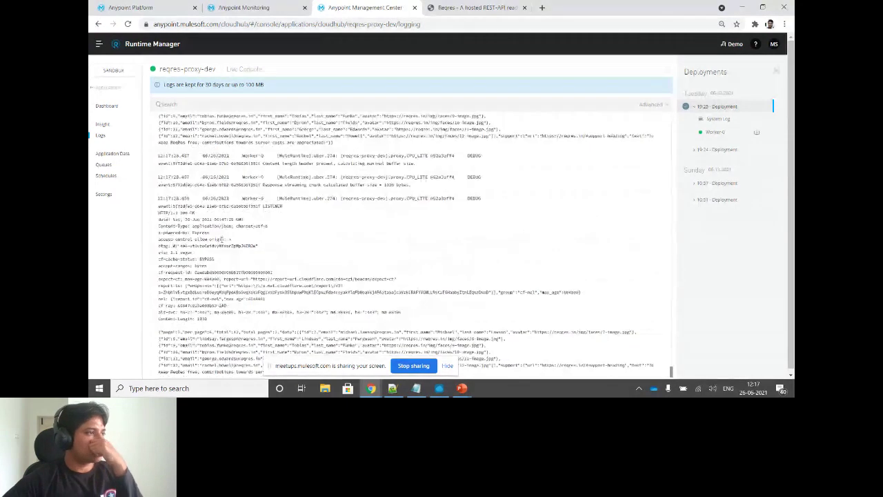
# Review the additional log levels and package categories in the logging settings of reqres-proxy-dev
pyautogui.click(104, 195)
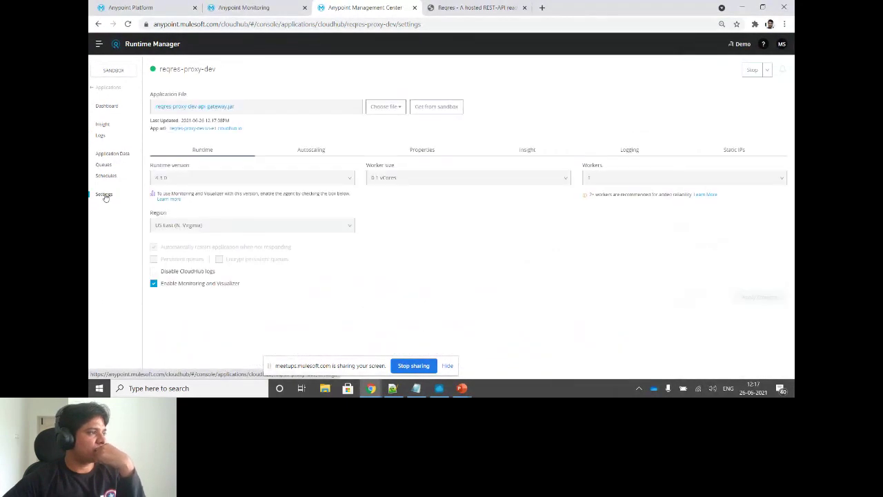
pyautogui.click(676, 153)
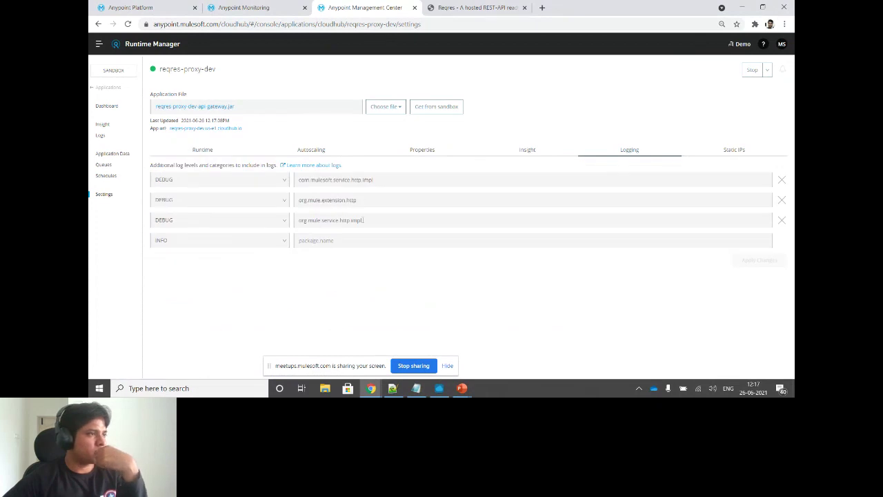
pyautogui.doubleClick(390, 221)
pyautogui.doubleClick(402, 199)
pyautogui.doubleClick(402, 180)
pyautogui.click(404, 199)
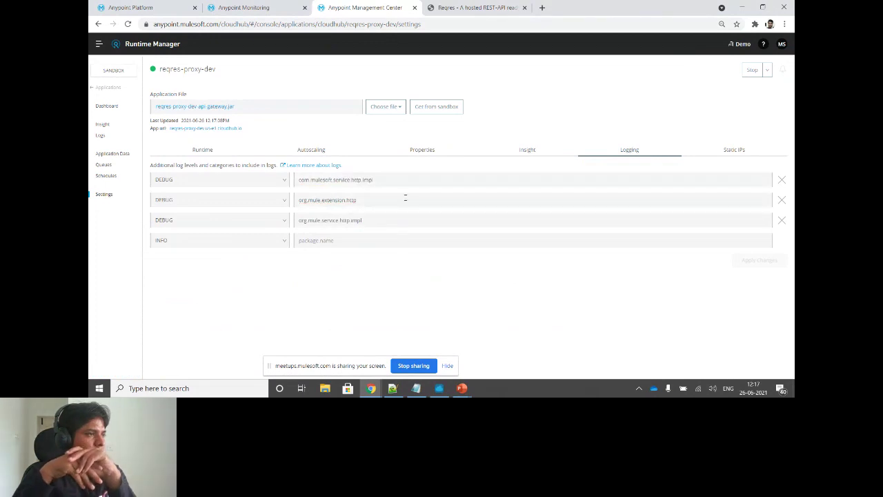
# Return to the reqres-proxy-dev log points in Anypoint Monitoring and review the list of supported connectors
pyautogui.hotkey('alt', 'Tab')
pyautogui.hotkey('alt', 'Tab')
pyautogui.press('Tab')
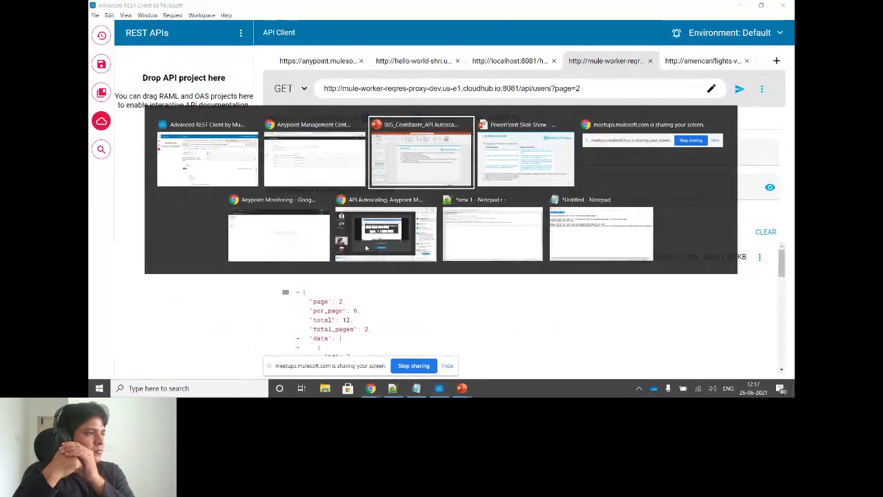
pyautogui.press('Escape')
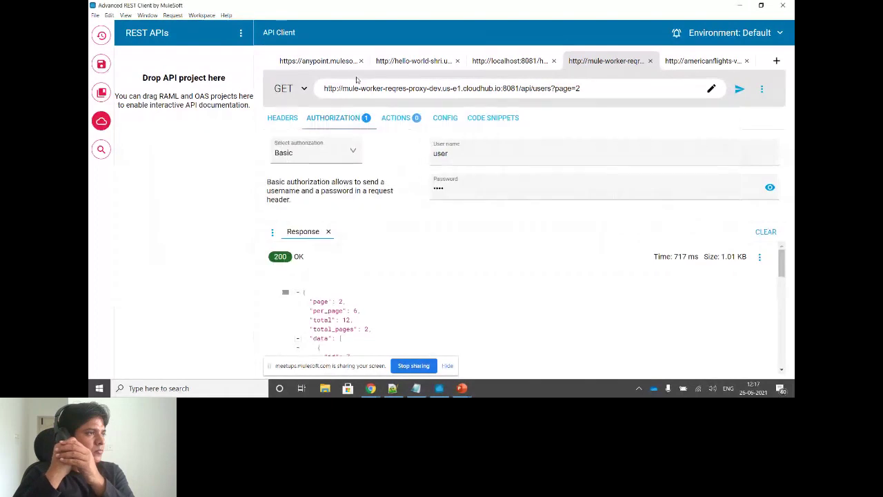
pyautogui.hotkey('alt', 'Tab')
pyautogui.click(255, 7)
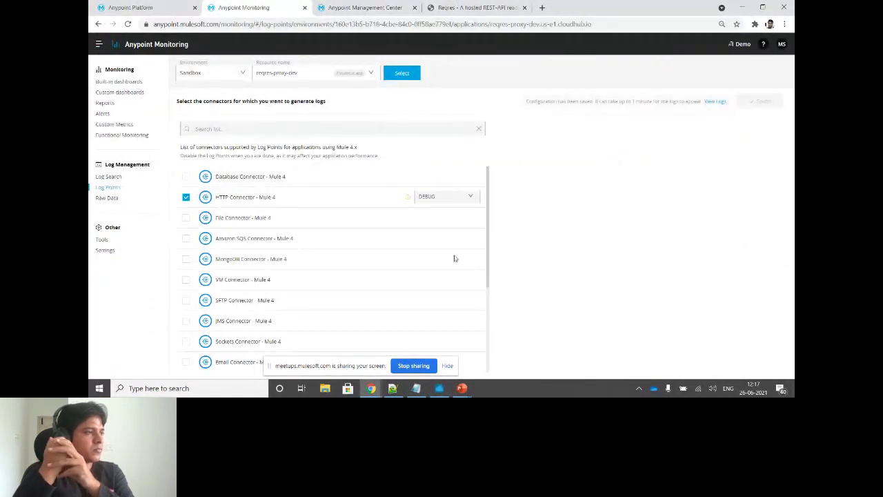
pyautogui.scroll(-2, 341, 260)
pyautogui.scroll(2, 344, 262)
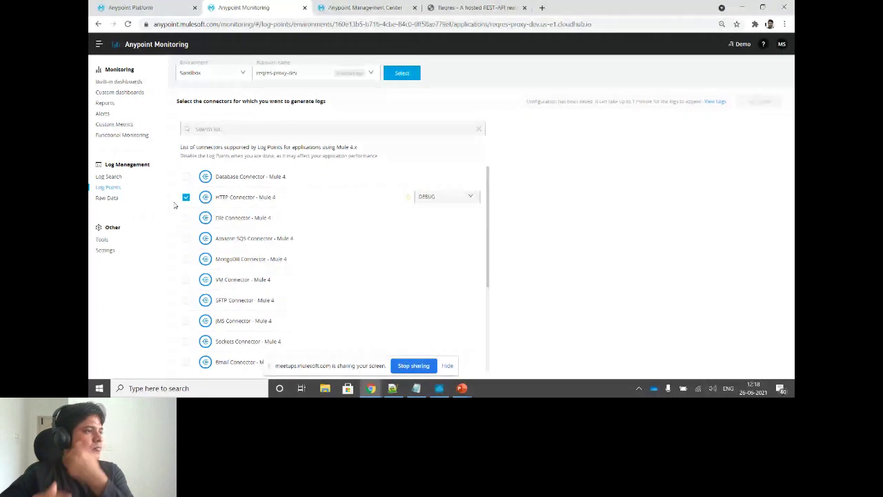
# Set the HTTP Connector - Mule 4 log point to INFO and show its available log levels again
pyautogui.click(439, 200)
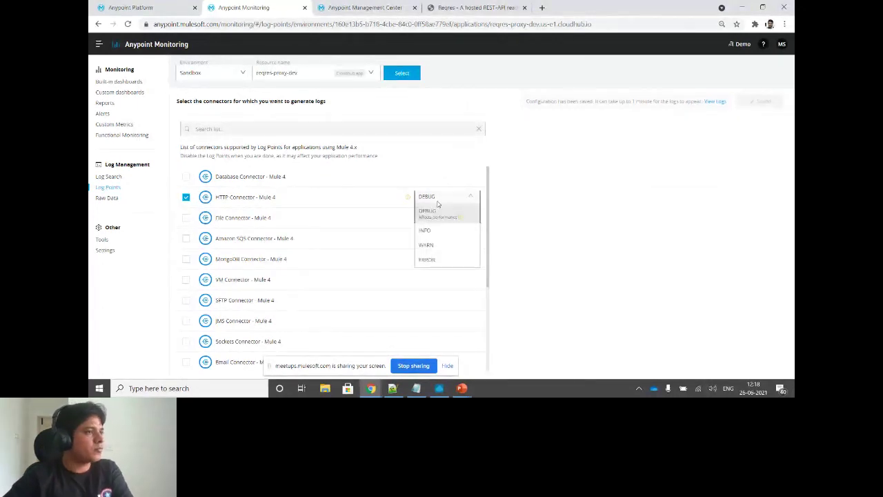
pyautogui.click(436, 230)
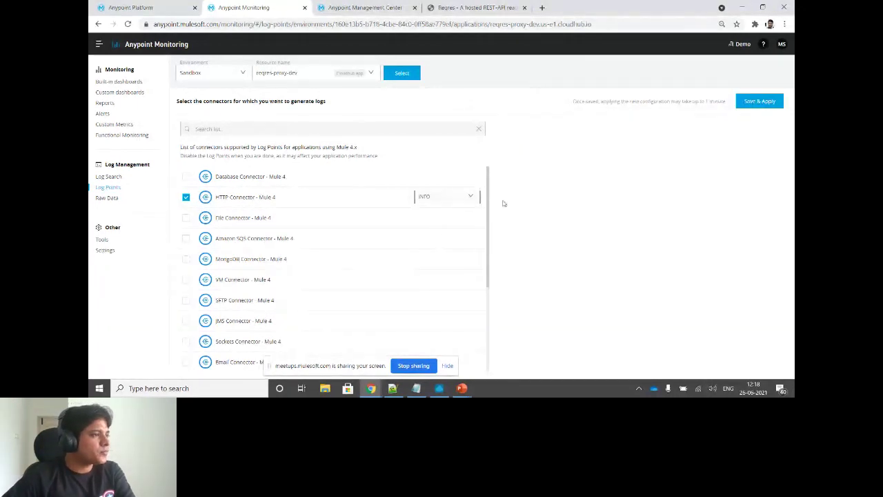
pyautogui.click(441, 198)
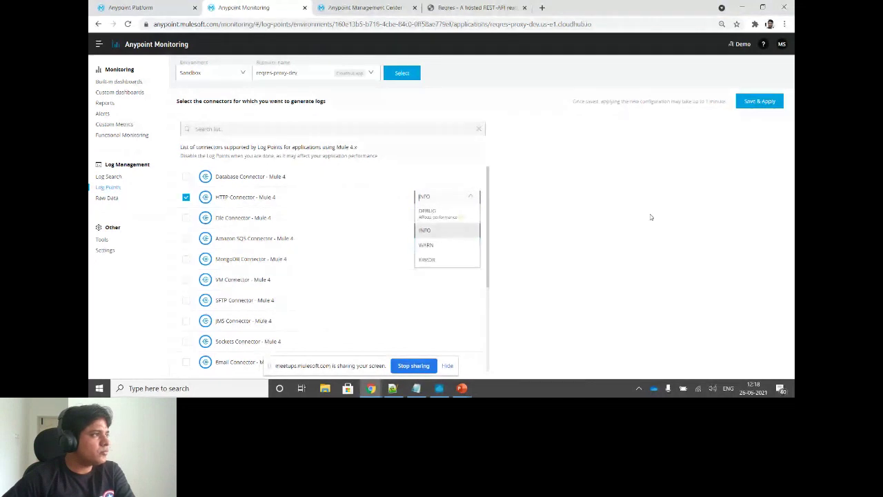
pyautogui.click(733, 127)
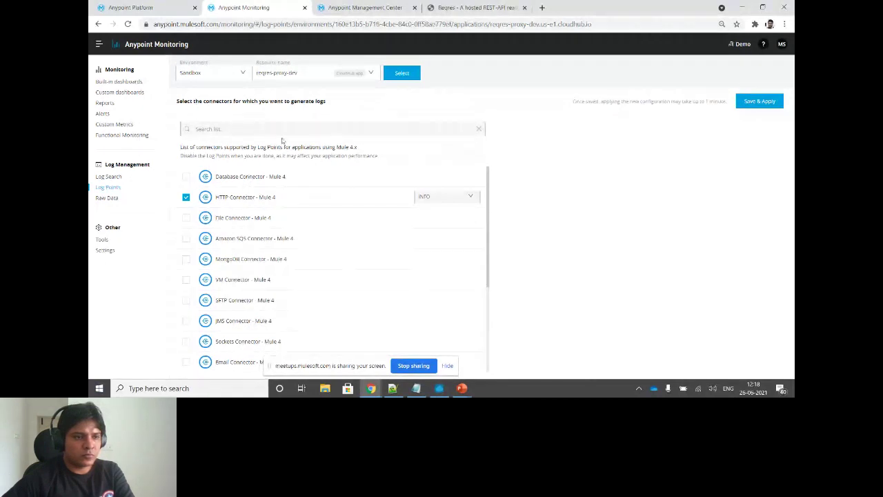
# Load the log points configuration for the ReqRes Proxy API resource, version and instance v1 / 16962987
pyautogui.click(303, 74)
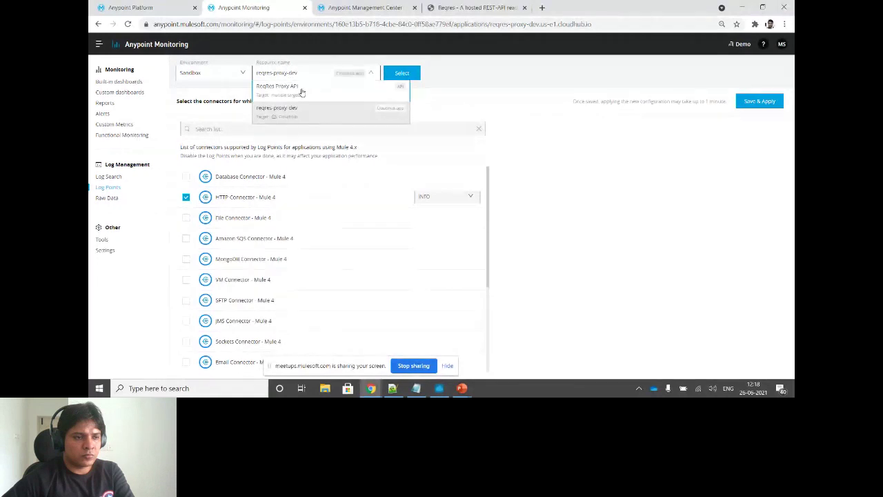
pyautogui.click(302, 87)
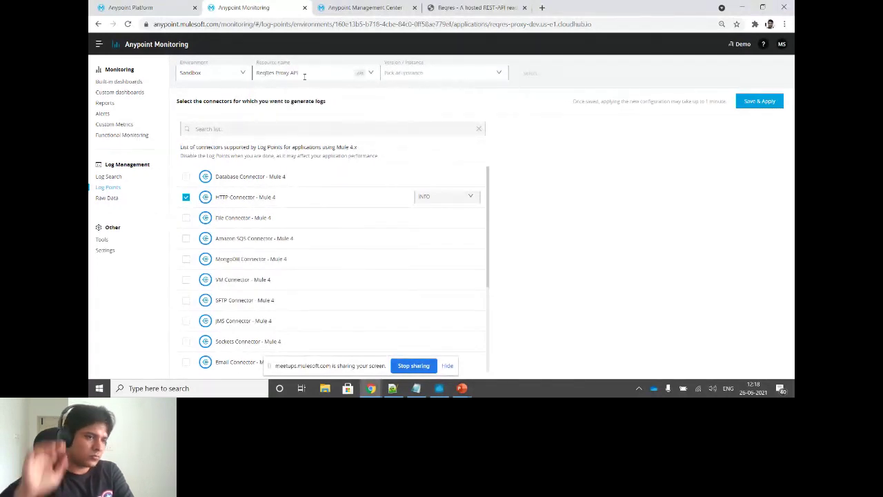
pyautogui.click(416, 73)
pyautogui.click(412, 95)
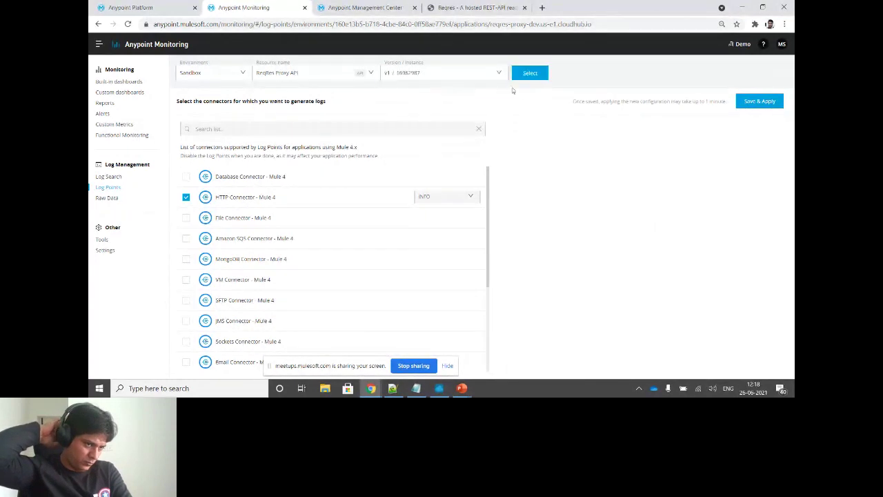
pyautogui.click(532, 75)
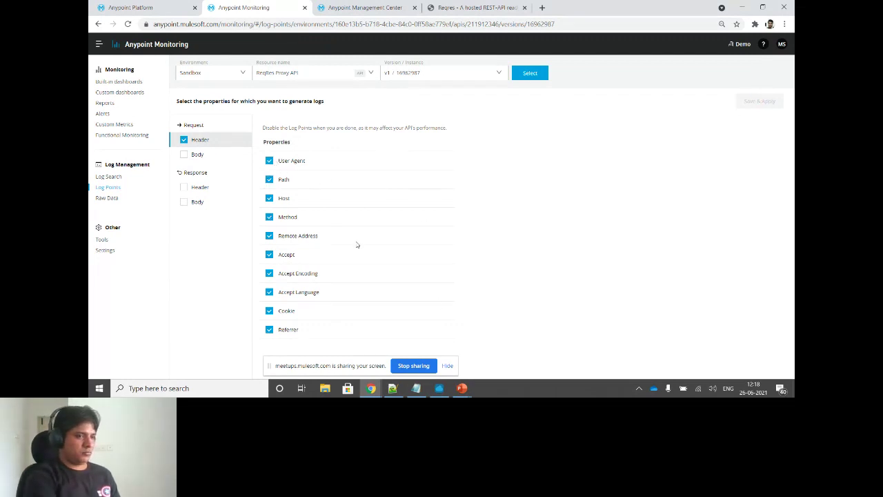
# Compare the ReqRes Proxy API request header properties with the live console and locate the Log Points request entries
pyautogui.hotkey('alt', 'Tab')
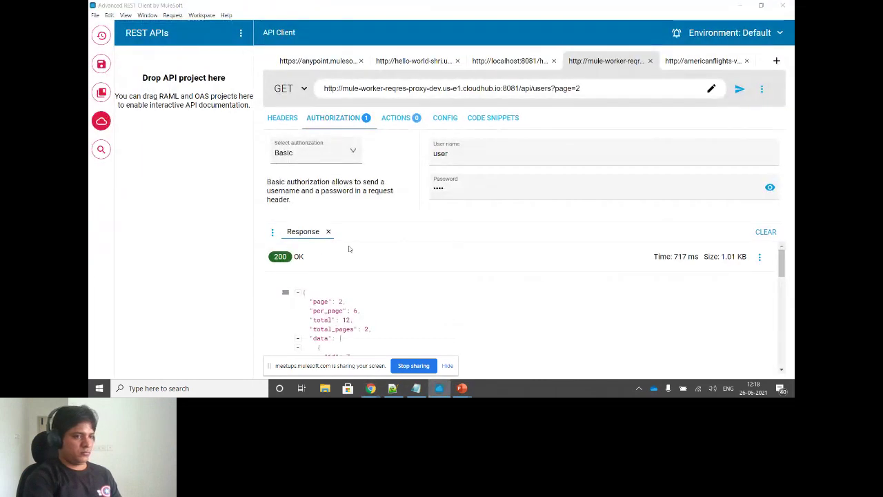
pyautogui.hotkey('alt', 'Tab')
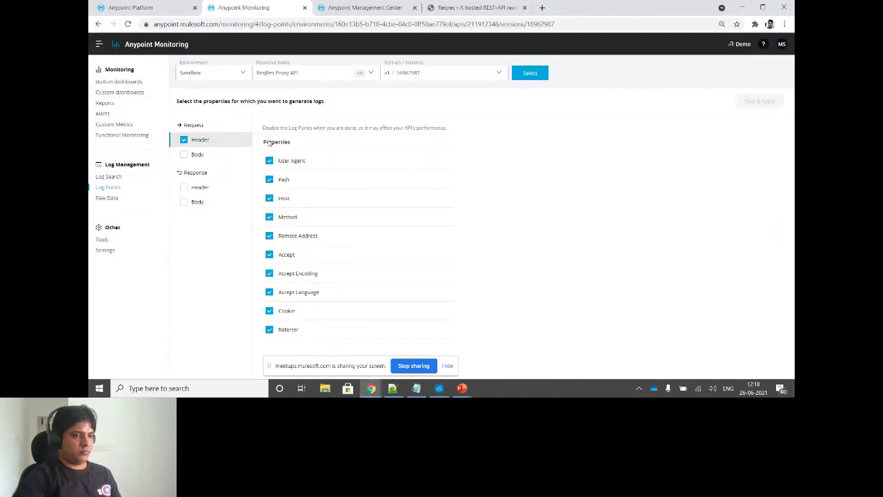
pyautogui.click(364, 8)
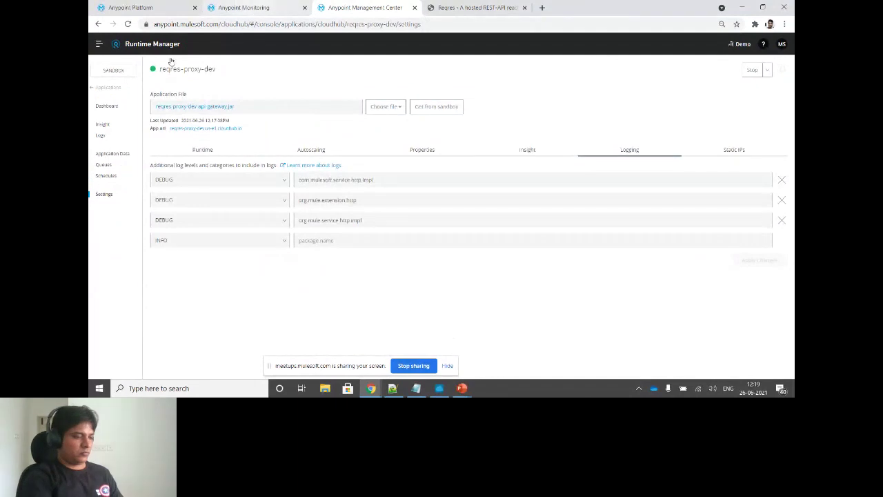
pyautogui.click(267, 5)
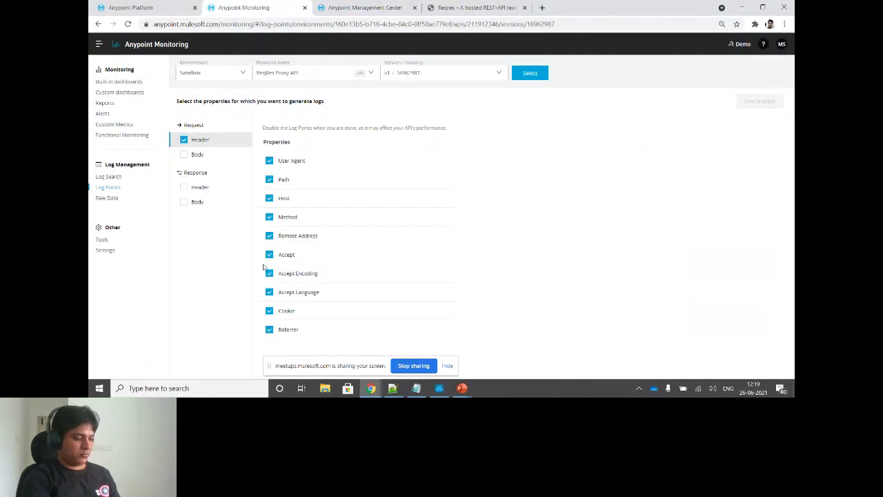
pyautogui.click(363, 7)
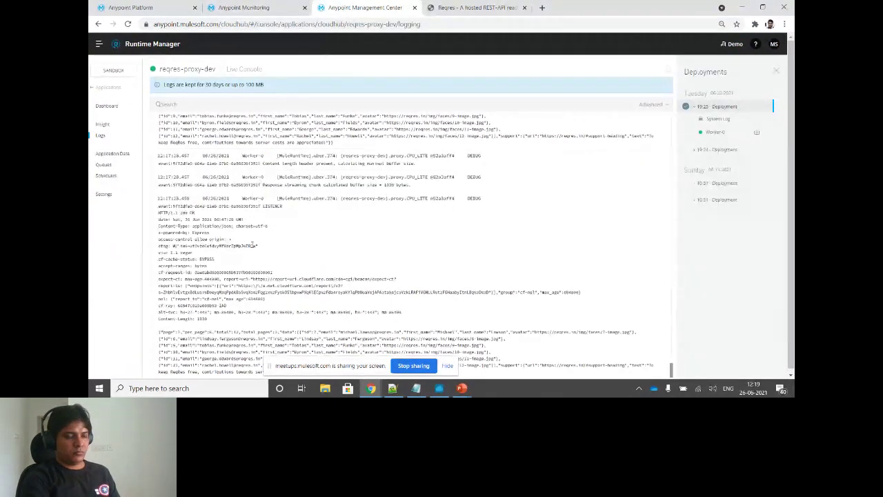
pyautogui.scroll(-3, 261, 265)
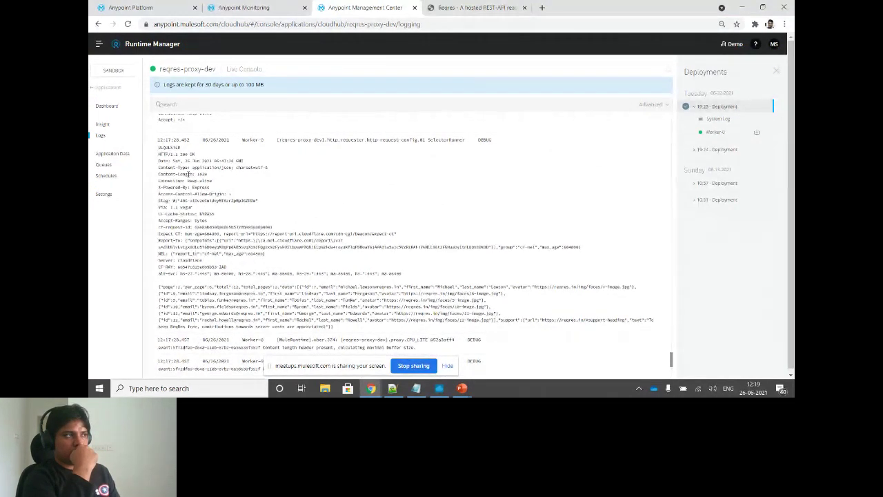
pyautogui.scroll(3, 236, 168)
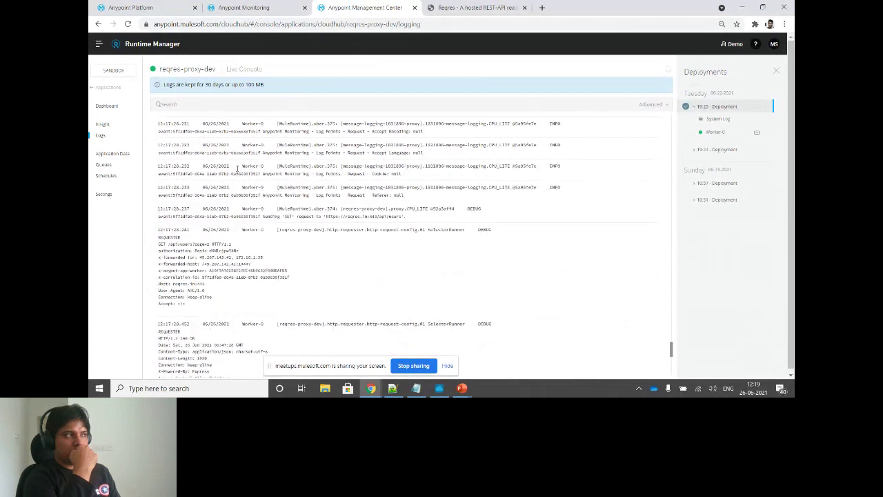
pyautogui.scroll(3, 363, 209)
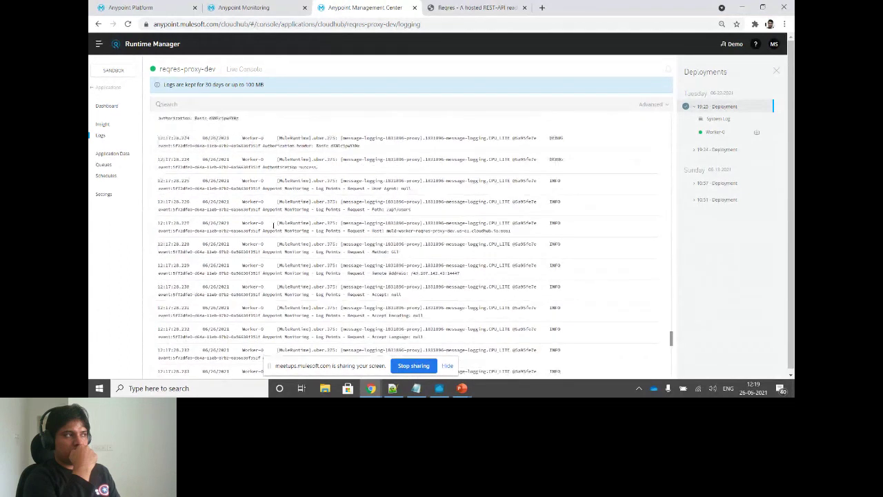
# Examine the logged request header properties in the live console, highlighting the Path and Remote Address entries
pyautogui.moveTo(349, 209); pyautogui.dragTo(424, 215)
pyautogui.click(423, 215)
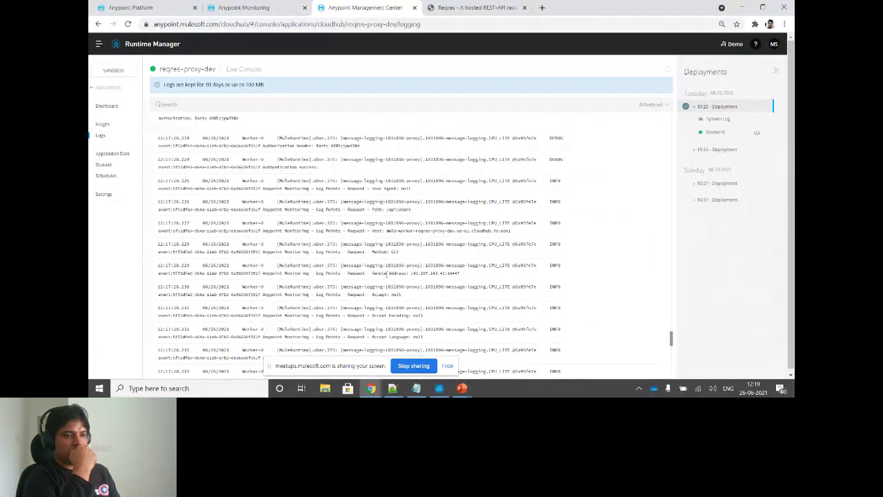
pyautogui.moveTo(373, 273); pyautogui.dragTo(453, 276)
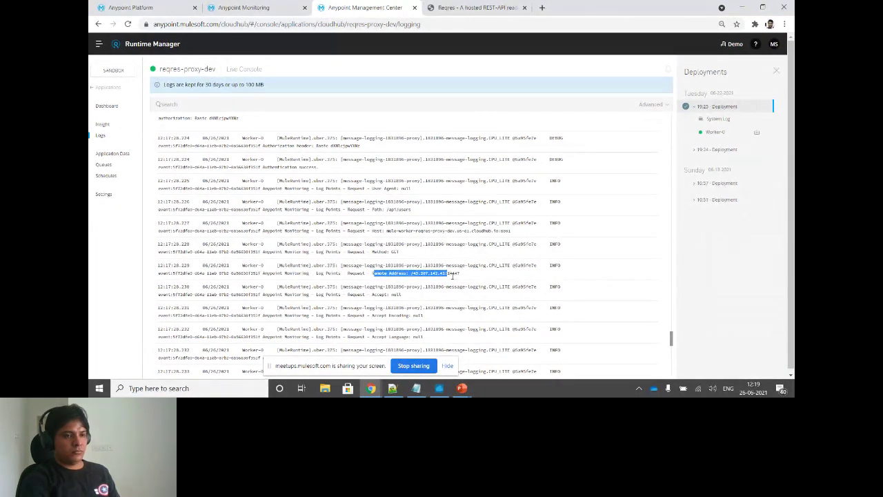
pyautogui.click(453, 275)
pyautogui.moveTo(372, 209); pyautogui.dragTo(420, 213)
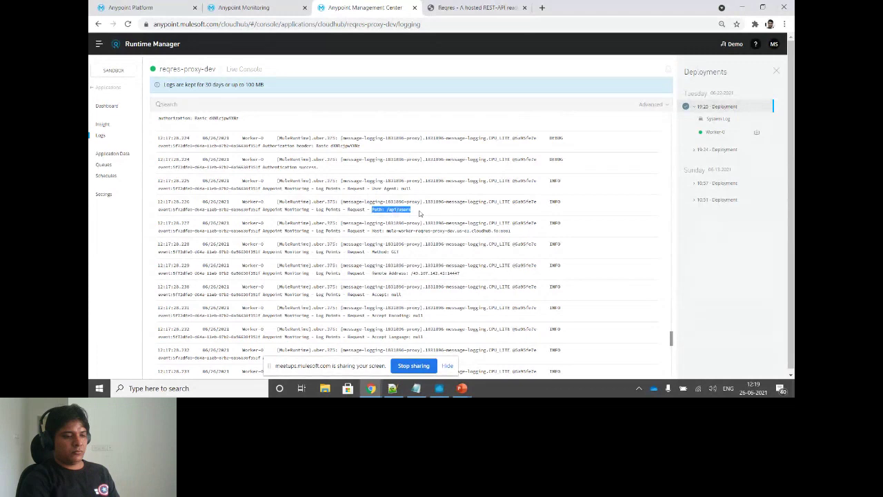
pyautogui.click(416, 214)
pyautogui.scroll(-1, 416, 214)
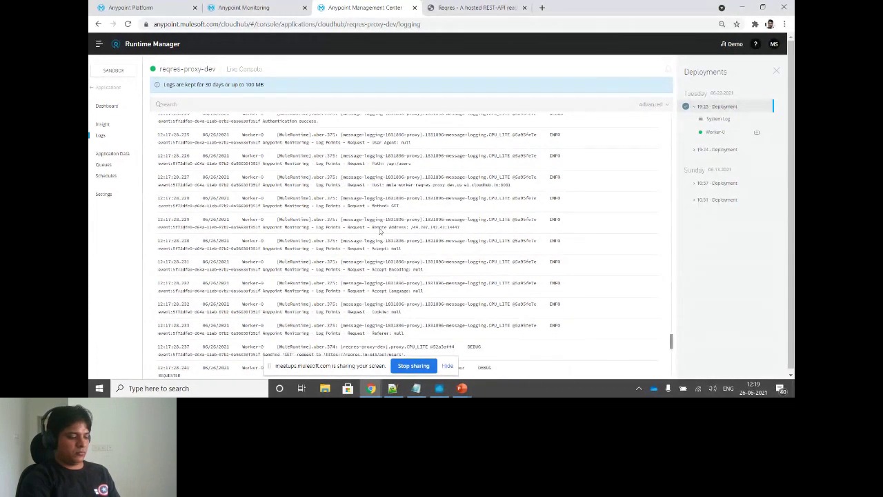
# Select the Request Body log point for ReqRes Proxy API in place of the request headers, and clear it again
pyautogui.hotkey('alt', 'Tab')
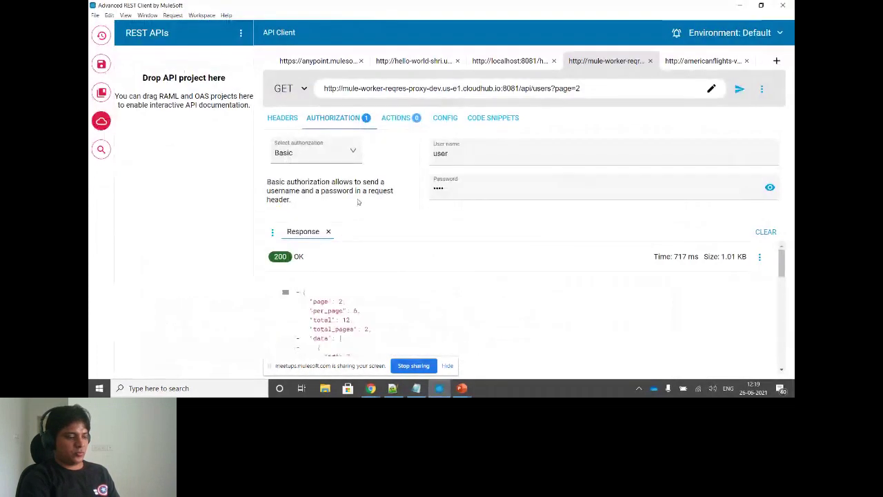
pyautogui.hotkey('alt', 'Tab')
pyautogui.hotkey('ctrl', 'shift', 'Tab')
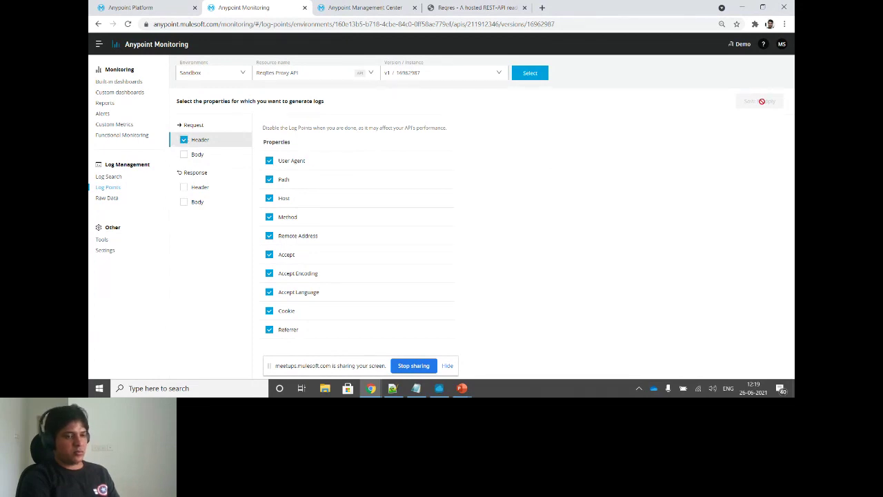
pyautogui.click(187, 154)
pyautogui.click(184, 155)
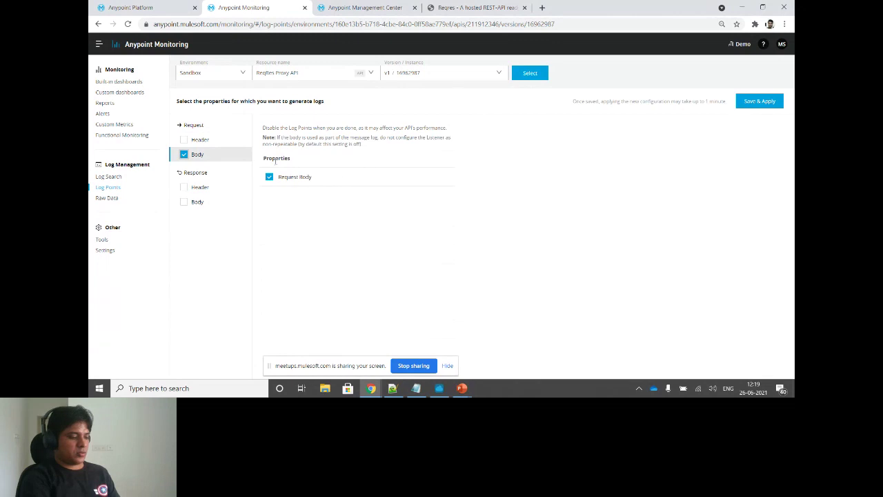
pyautogui.click(184, 155)
# Select all Response Header log point properties, clear them again, and show the Response Body property
pyautogui.click(191, 186)
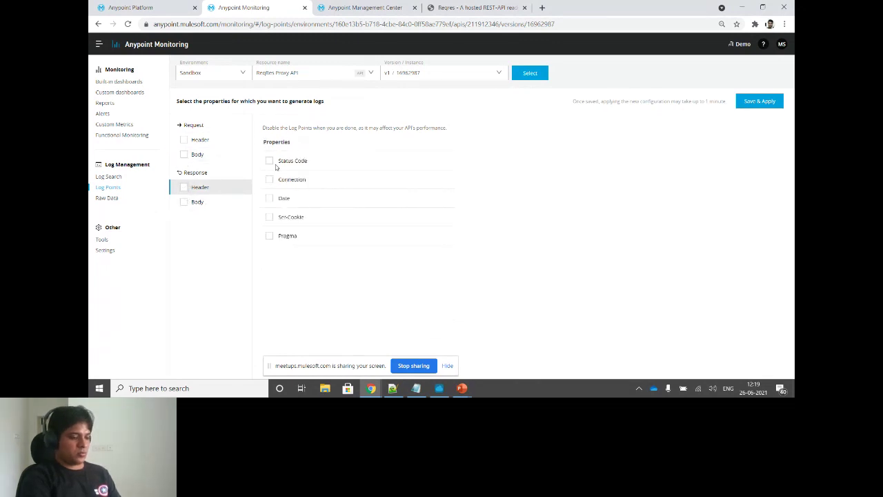
pyautogui.click(269, 198)
pyautogui.click(269, 198)
pyautogui.click(185, 187)
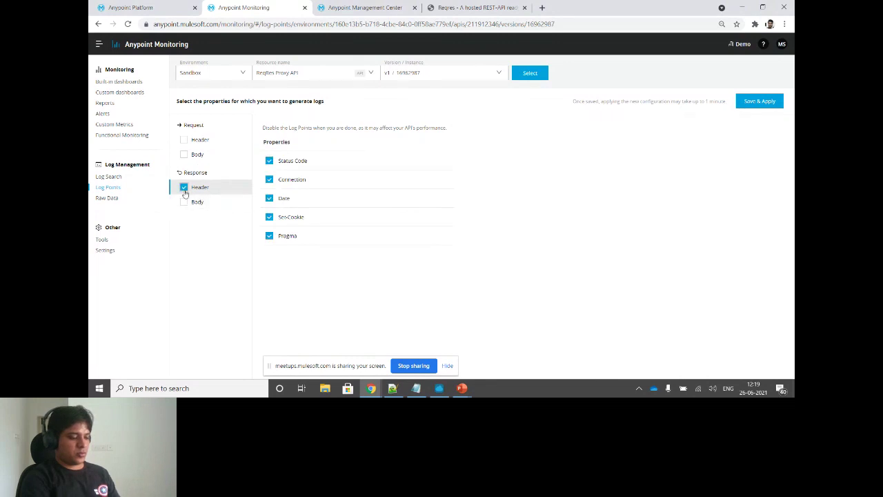
pyautogui.click(183, 202)
pyautogui.click(183, 187)
pyautogui.click(184, 202)
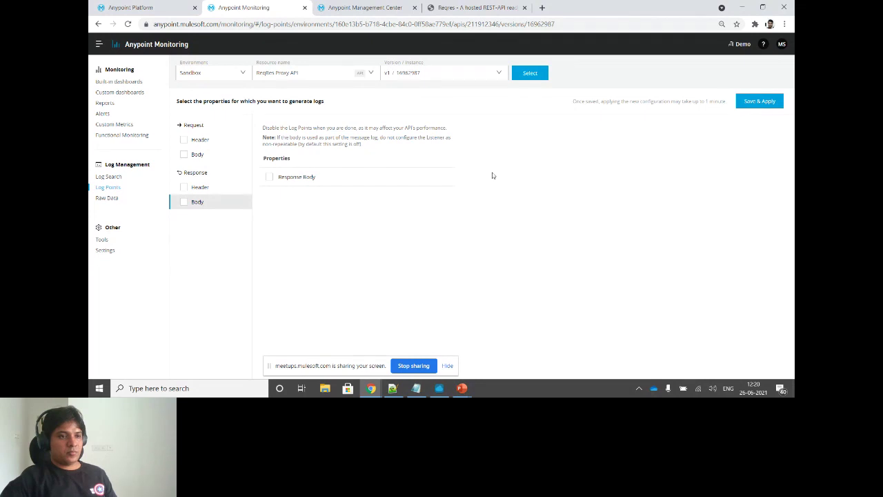
# View the Custom Metrics connectors and return to the ReqRes Proxy API log points configuration
pyautogui.click(122, 126)
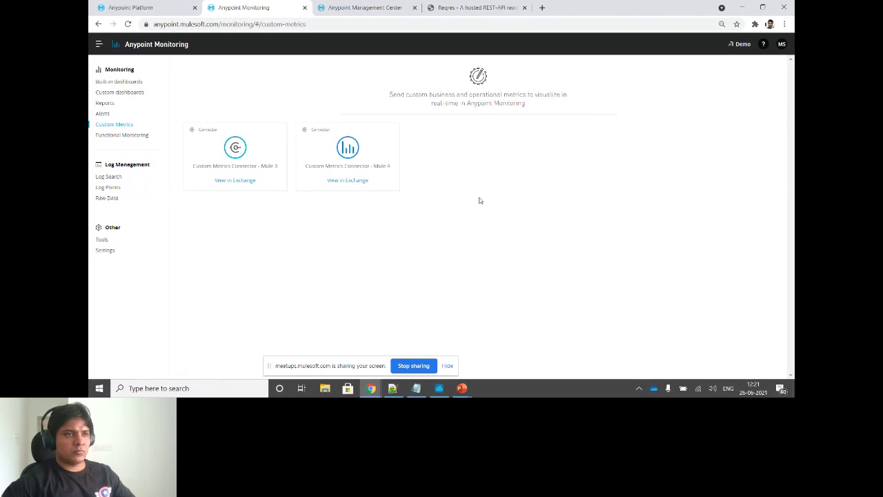
pyautogui.click(112, 188)
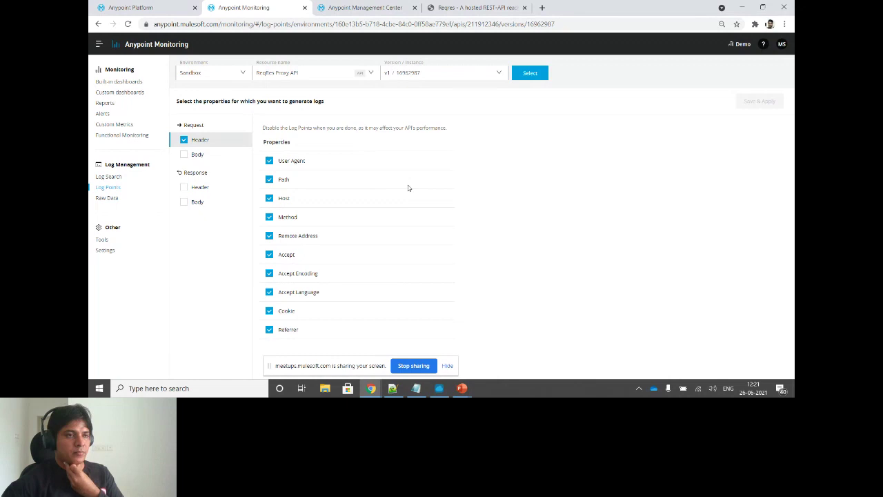
# Compare the Log Search entries of the last 15 minutes with the reqres-proxy-dev Worker-0 log in the Runtime Manager live console
pyautogui.click(111, 176)
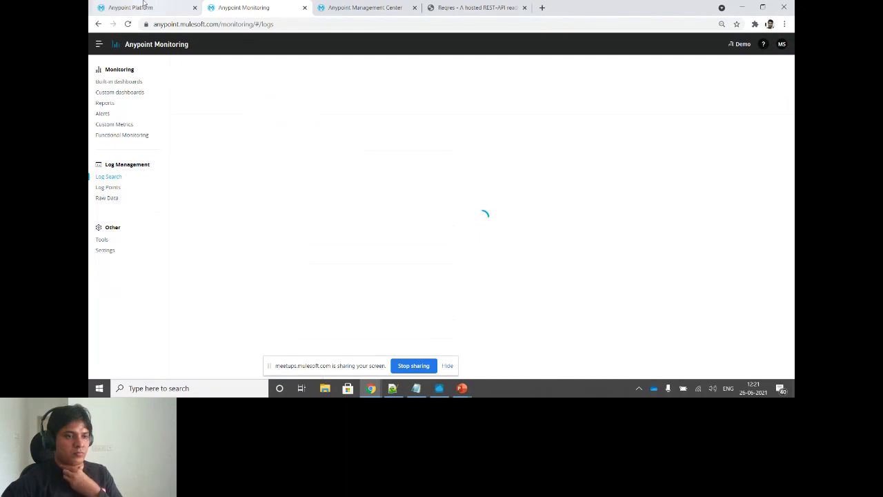
pyautogui.click(362, 8)
pyautogui.click(227, 7)
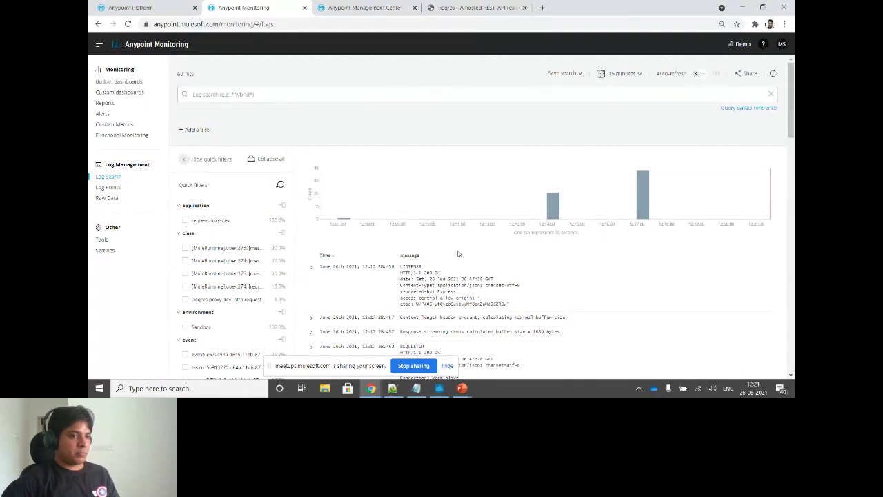
pyautogui.click(360, 6)
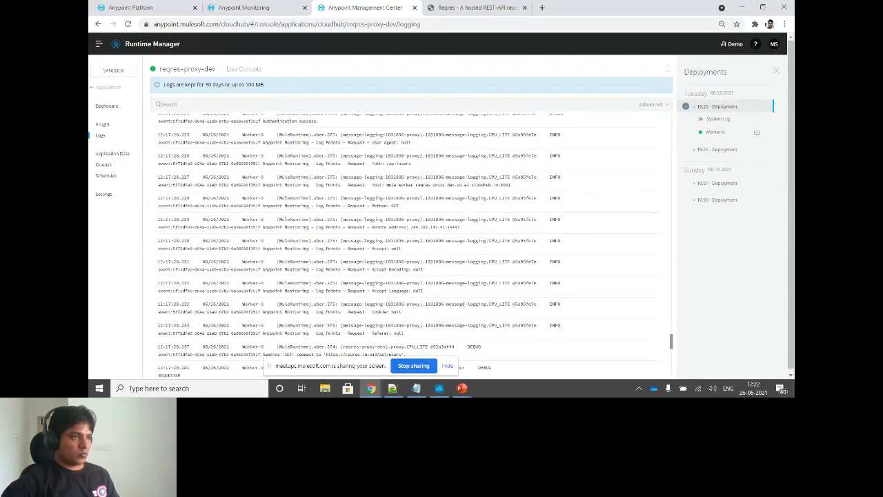
pyautogui.click(255, 7)
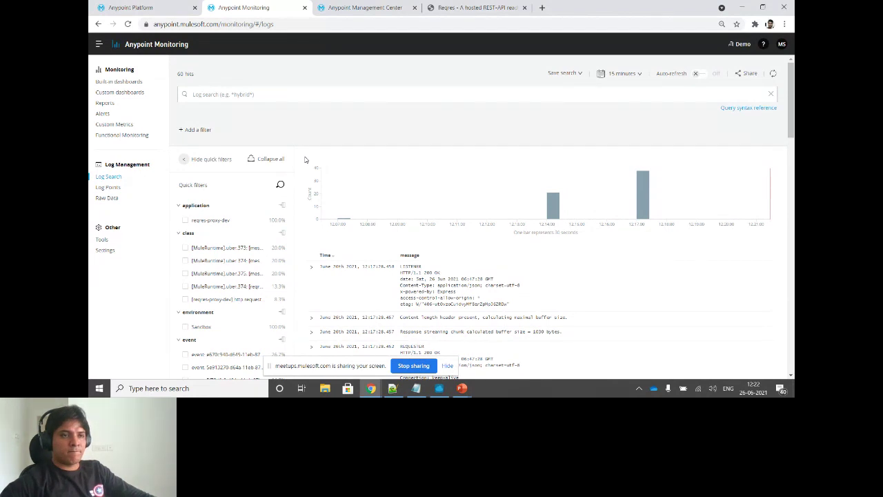
pyautogui.click(353, 8)
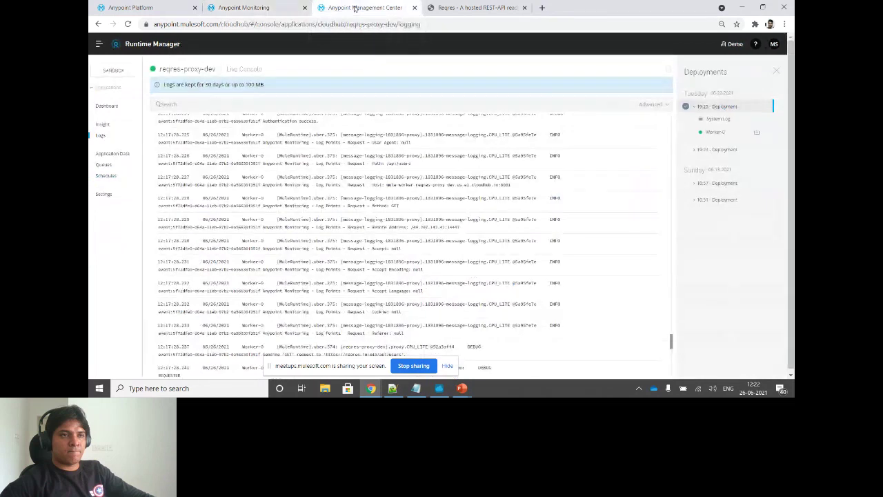
pyautogui.click(725, 131)
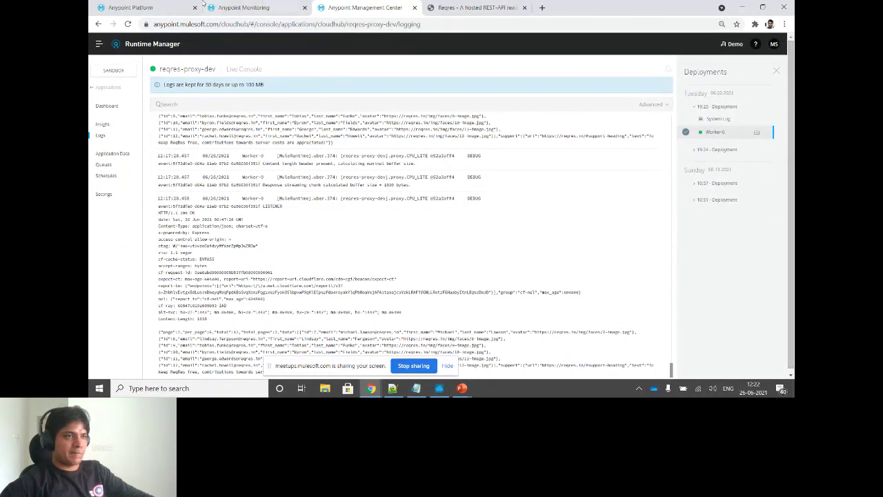
pyautogui.click(243, 7)
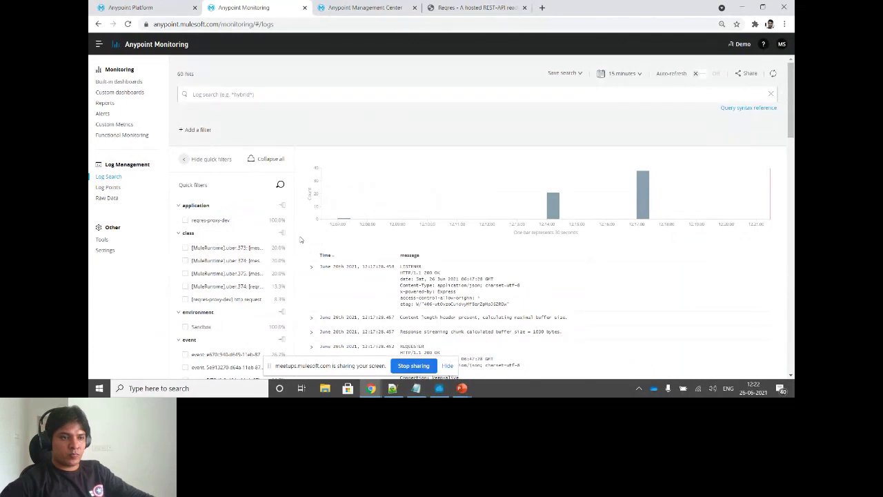
# Look at the Raw Data page, and highlight the most recent LISTENER message in the log search results
pyautogui.click(106, 198)
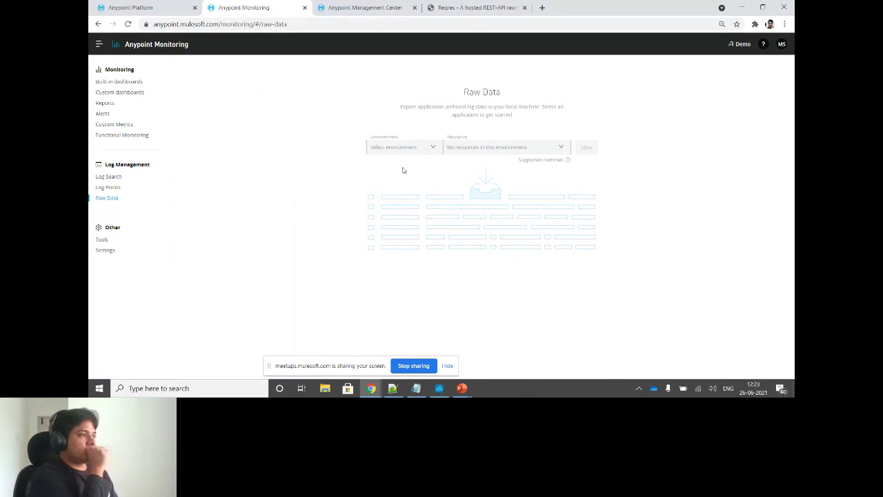
pyautogui.click(112, 177)
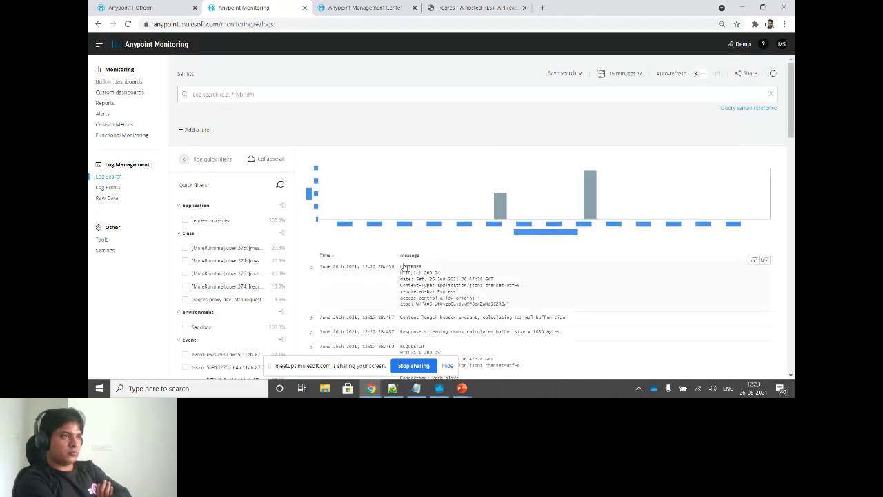
pyautogui.moveTo(401, 266); pyautogui.dragTo(569, 320)
pyautogui.click(452, 242)
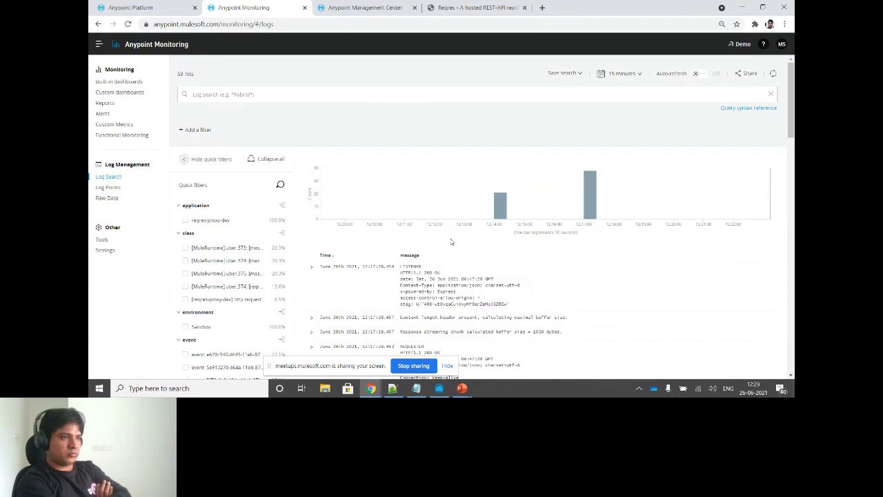
# Load the raw log data files for the reqres-proxy-dev resource in the Sandbox environment
pyautogui.click(112, 203)
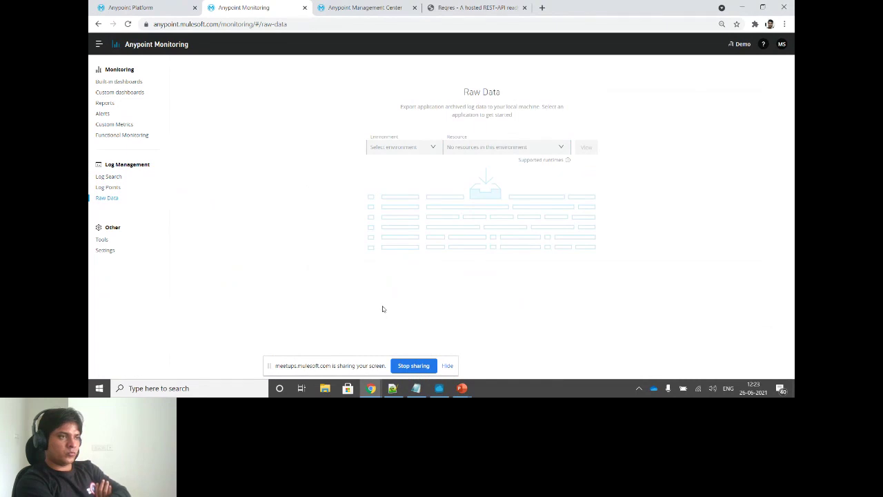
pyautogui.click(402, 145)
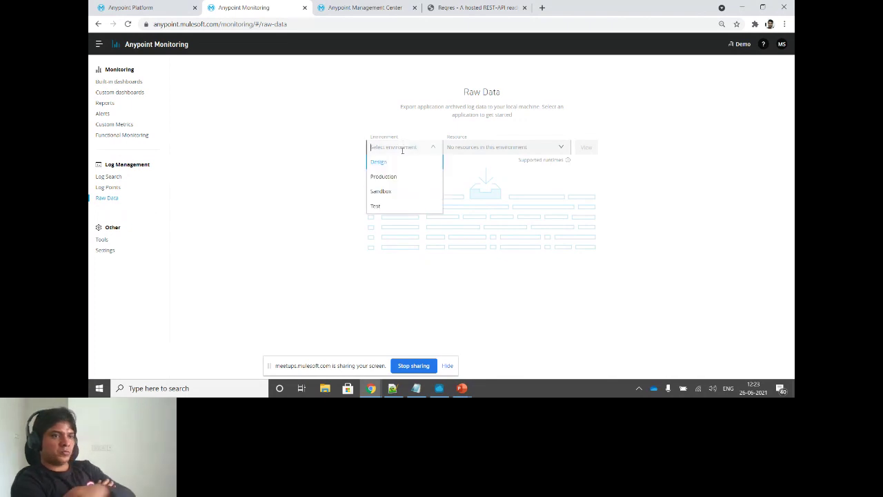
pyautogui.click(390, 192)
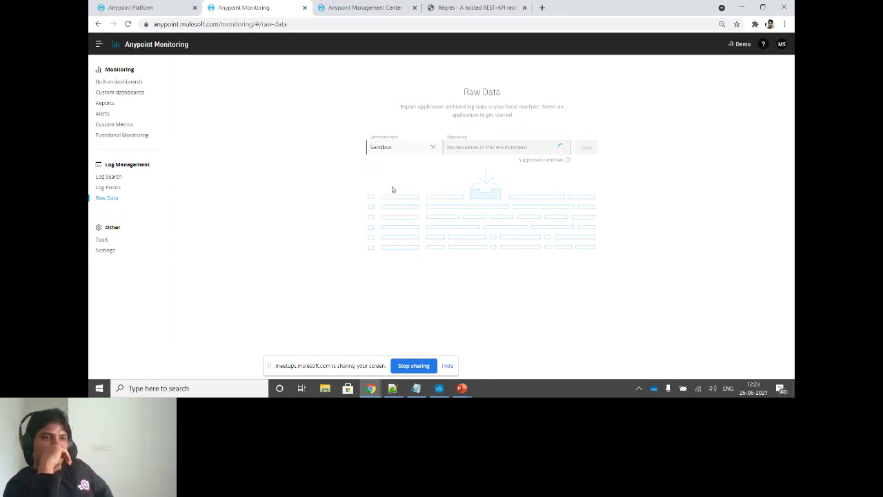
pyautogui.click(479, 146)
pyautogui.click(469, 166)
pyautogui.click(585, 147)
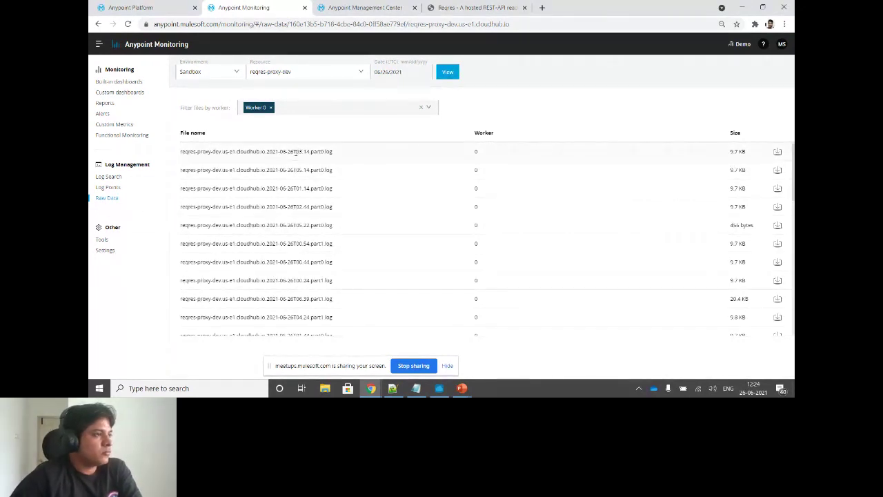
# Download the reqres-proxy-dev raw log file stamped 2021-06-26T03.14 part0 and examine its contents in Notepad
pyautogui.moveTo(296, 152); pyautogui.dragTo(310, 152)
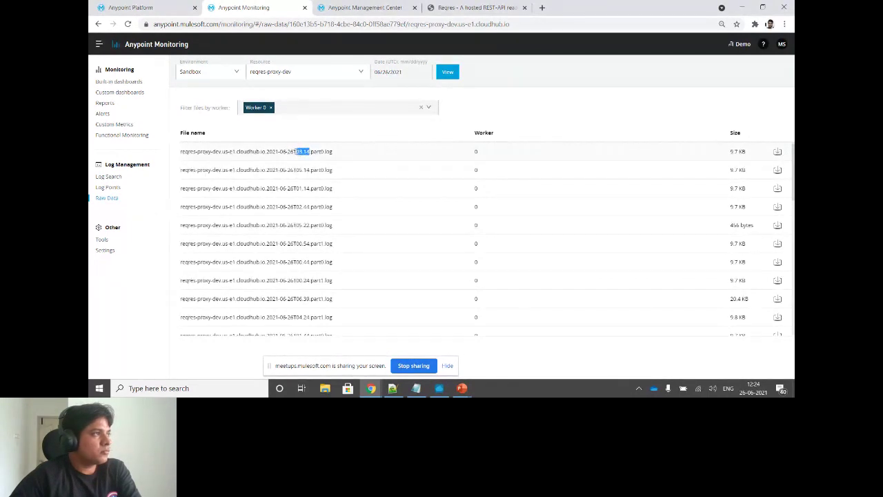
pyautogui.click(777, 152)
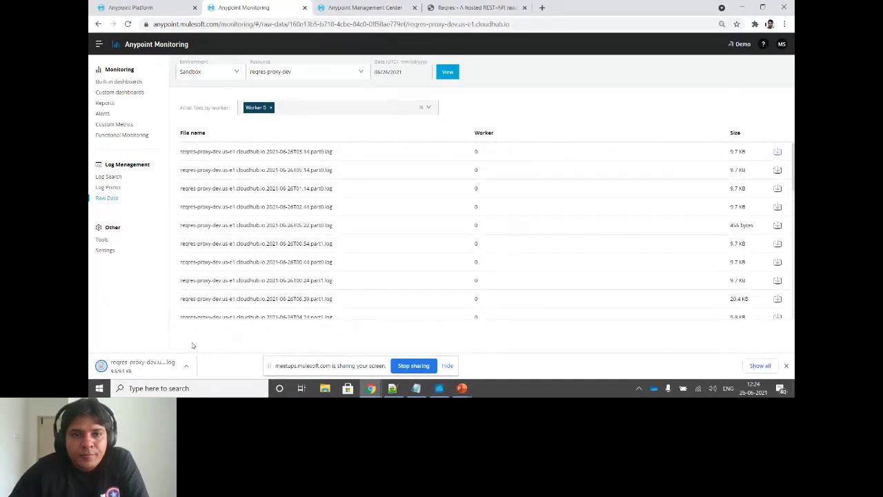
pyautogui.click(138, 367)
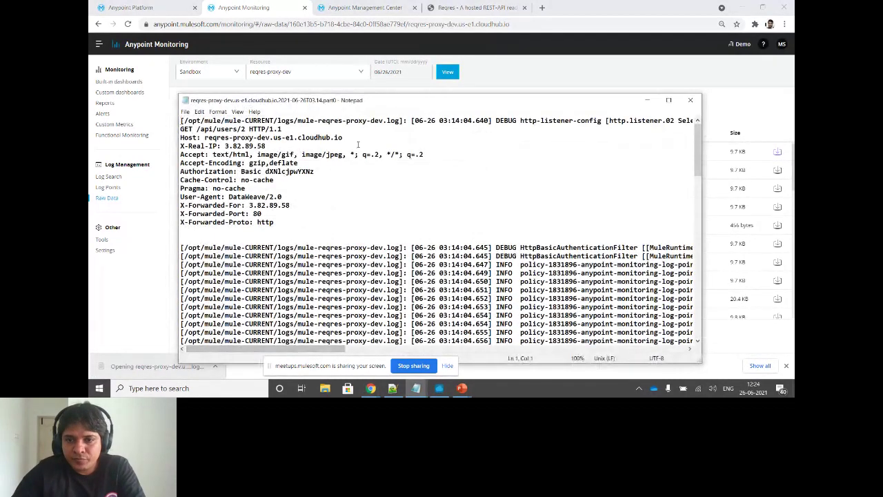
pyautogui.scroll(2, 328, 200)
pyautogui.scroll(-8, 328, 200)
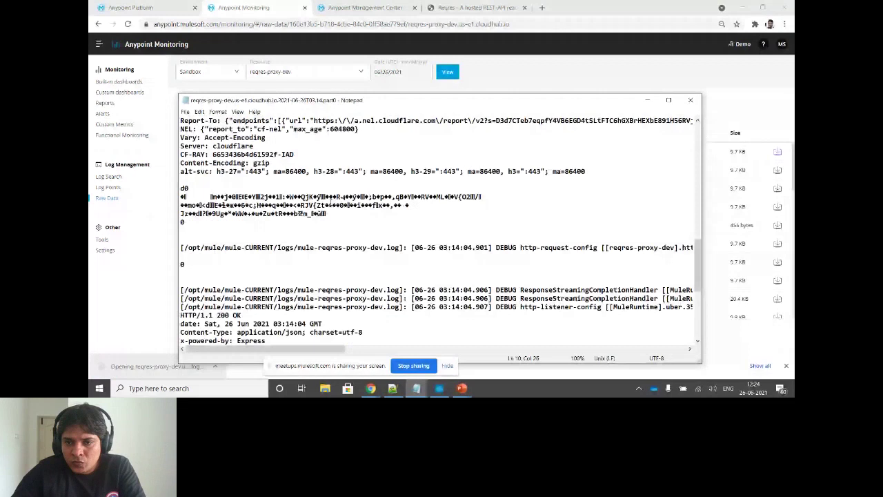
pyautogui.click(691, 101)
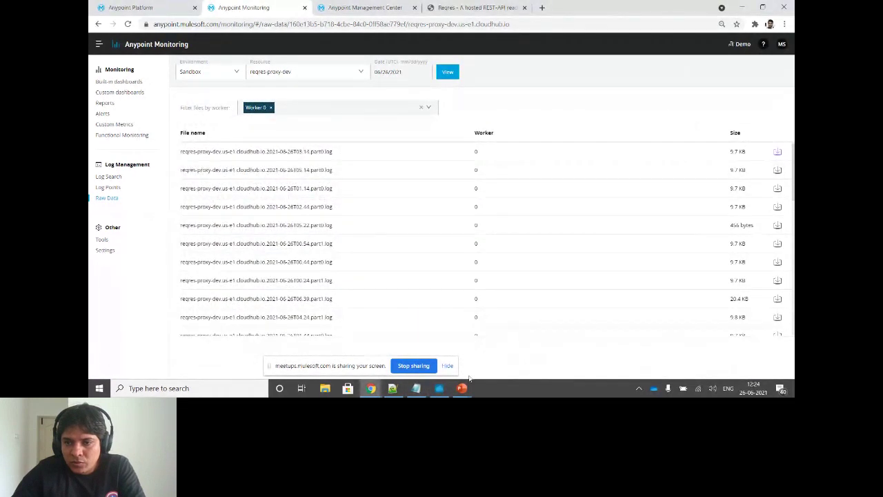
# Switch to the PowerPoint slide show and advance past the Log Points slide to the Log Download slide
pyautogui.moveTo(472, 388)
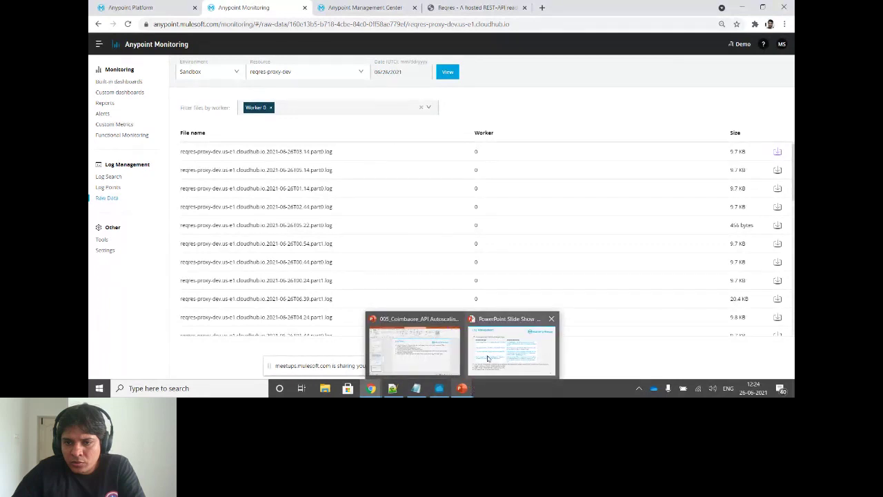
pyautogui.click(512, 348)
pyautogui.click(482, 307)
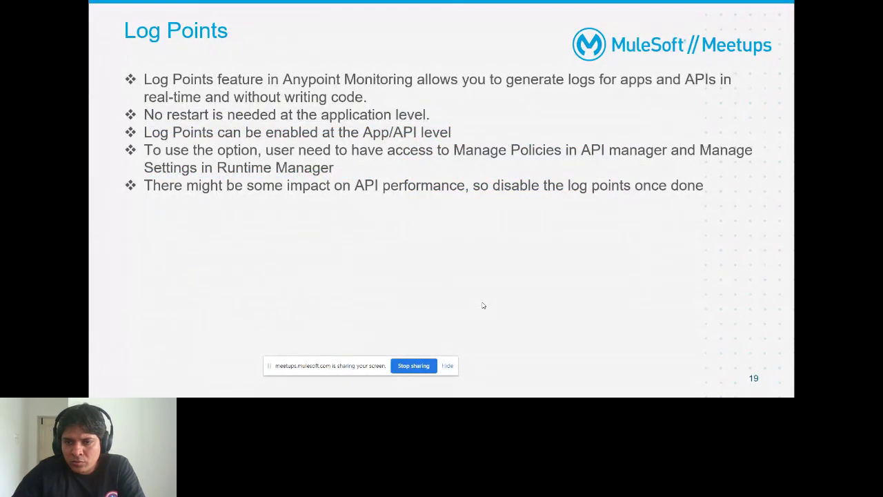
pyautogui.click(483, 305)
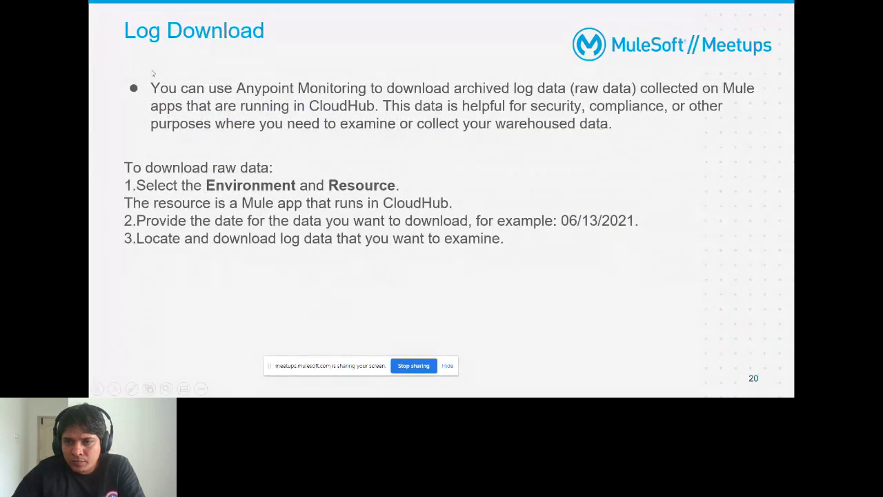